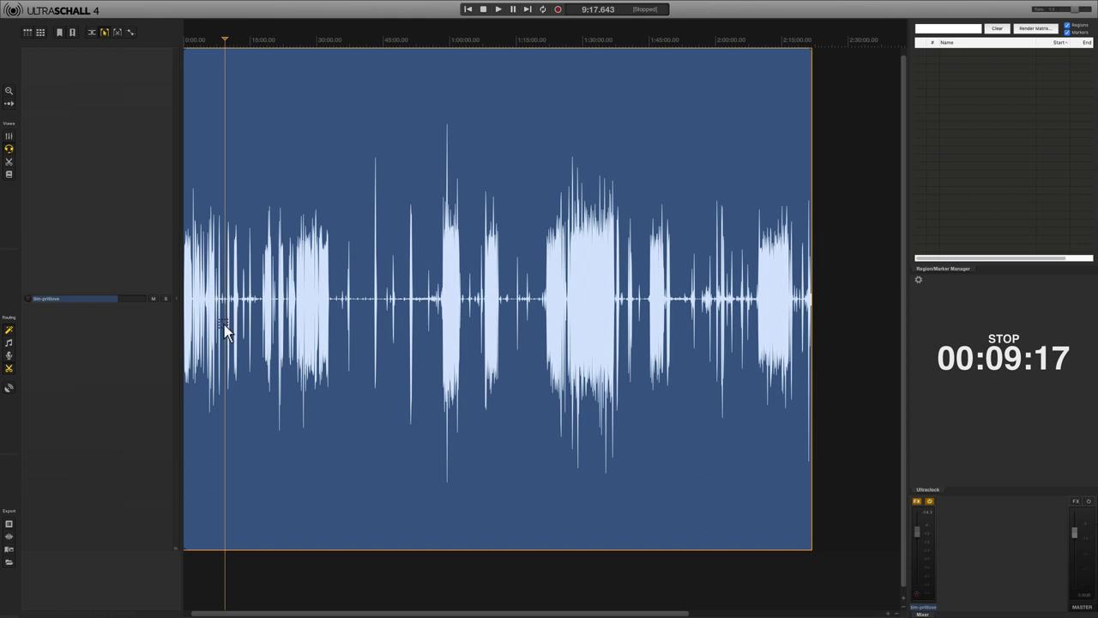
Step: Look through the track's waveform along the timeline for speech passages and the quiet stretches between them
{"action": "left_click", "coordinate": [355, 309]}
{"action": "scroll", "coordinate": [355, 313], "scroll_direction": "up", "scroll_amount": 5}
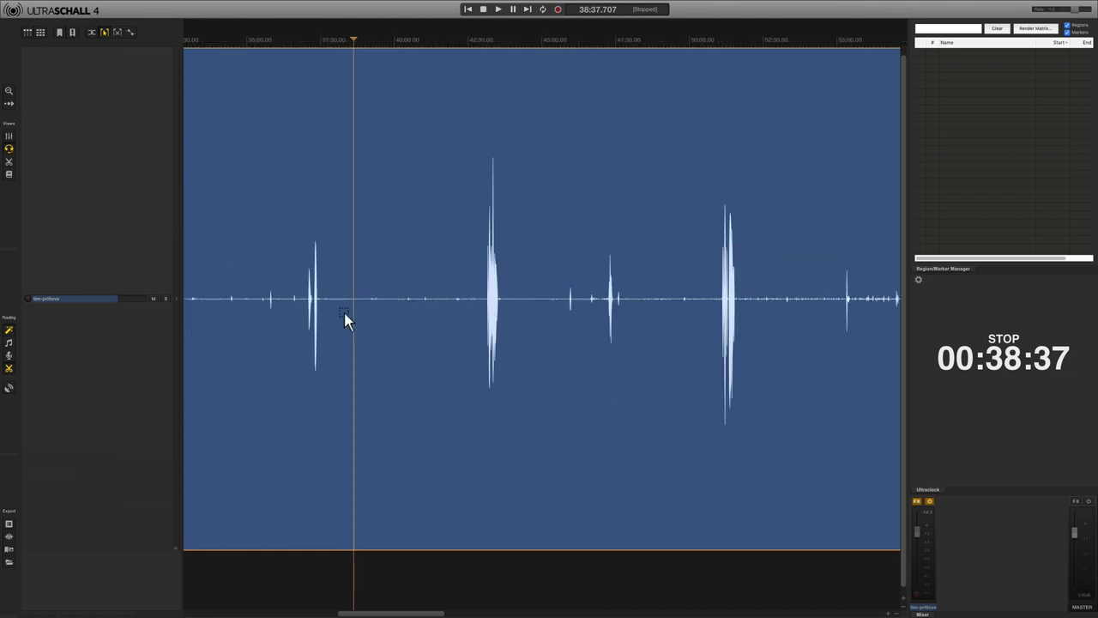
{"action": "scroll", "coordinate": [751, 304], "scroll_direction": "right", "scroll_amount": 10}
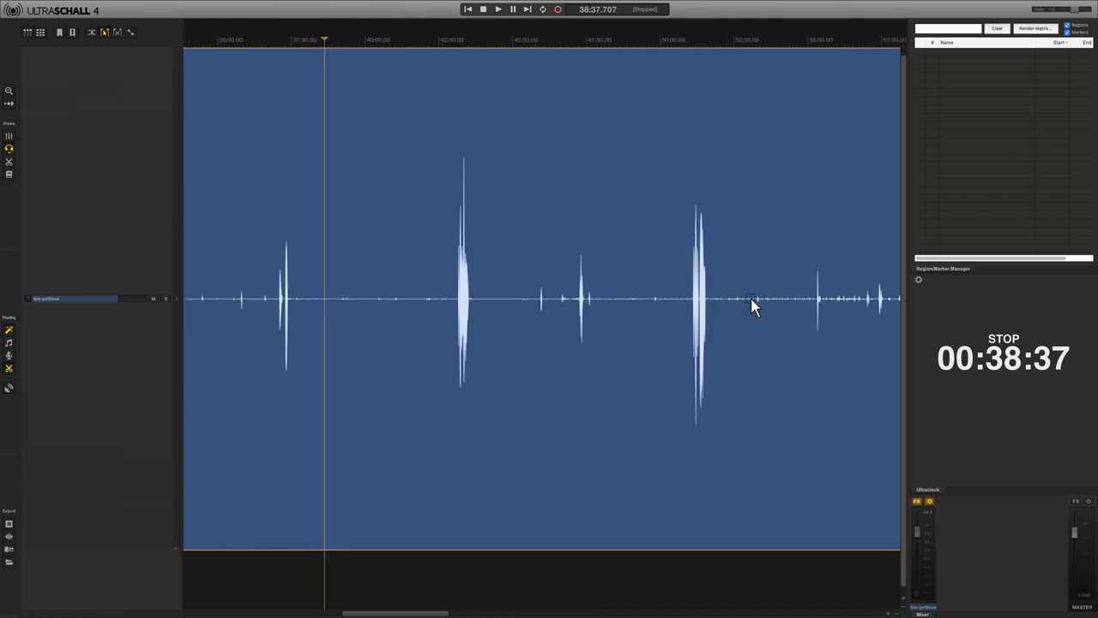
{"action": "scroll", "coordinate": [636, 320], "scroll_direction": "right", "scroll_amount": 10}
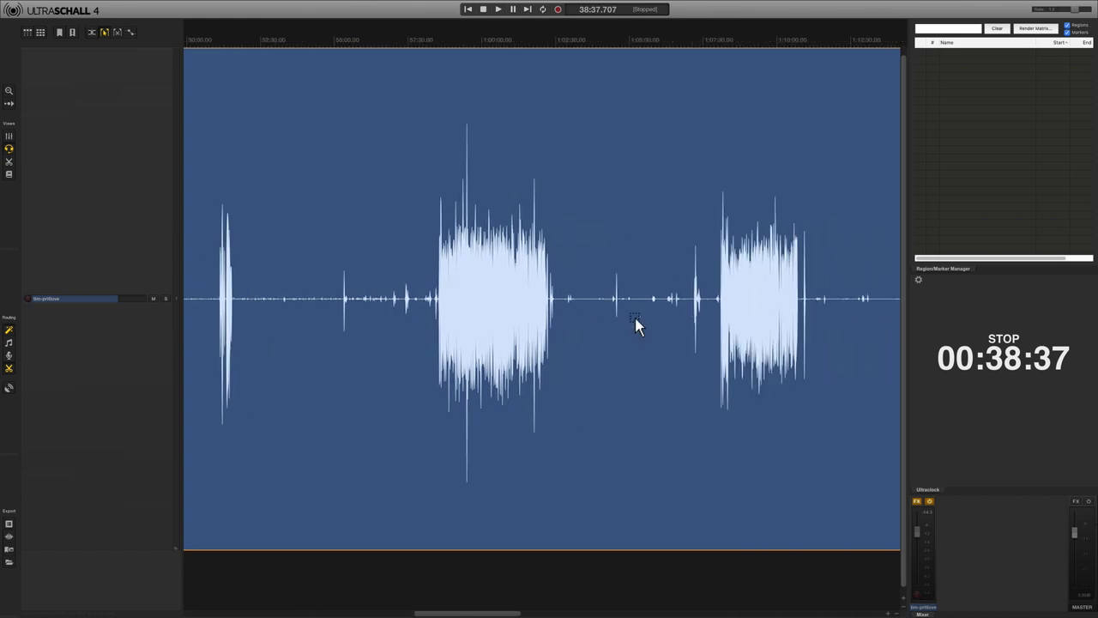
{"action": "scroll", "coordinate": [636, 324], "scroll_direction": "right", "scroll_amount": 10}
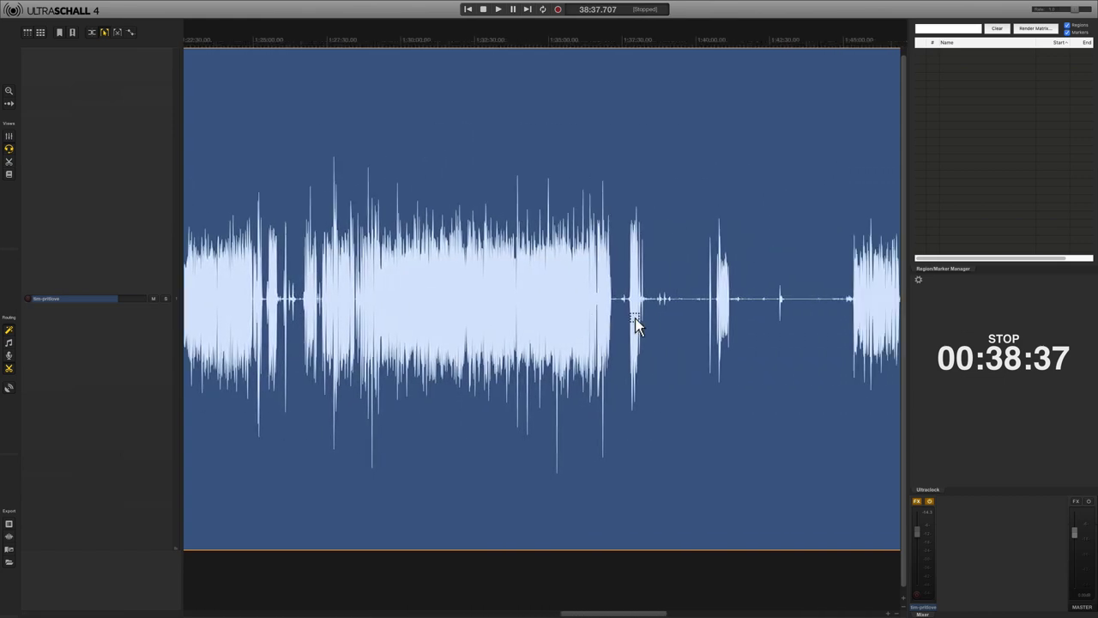
{"action": "scroll", "coordinate": [345, 338], "scroll_direction": "left", "scroll_amount": 20}
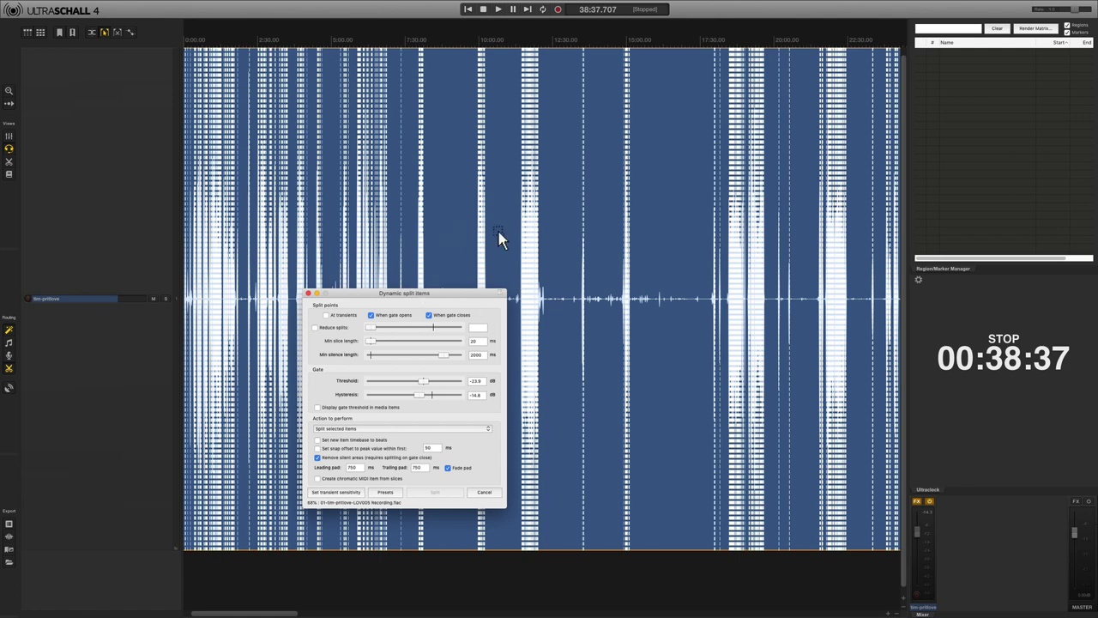
Step: Dynamically split the recording and remove silent areas, using a -23.9 dB threshold, 2000 ms minimum silence and 750 ms faded leading and trailing pads
{"action": "scroll", "coordinate": [500, 236], "scroll_direction": "up", "scroll_amount": 1}
{"action": "scroll", "coordinate": [498, 230], "scroll_direction": "up", "scroll_amount": 3}
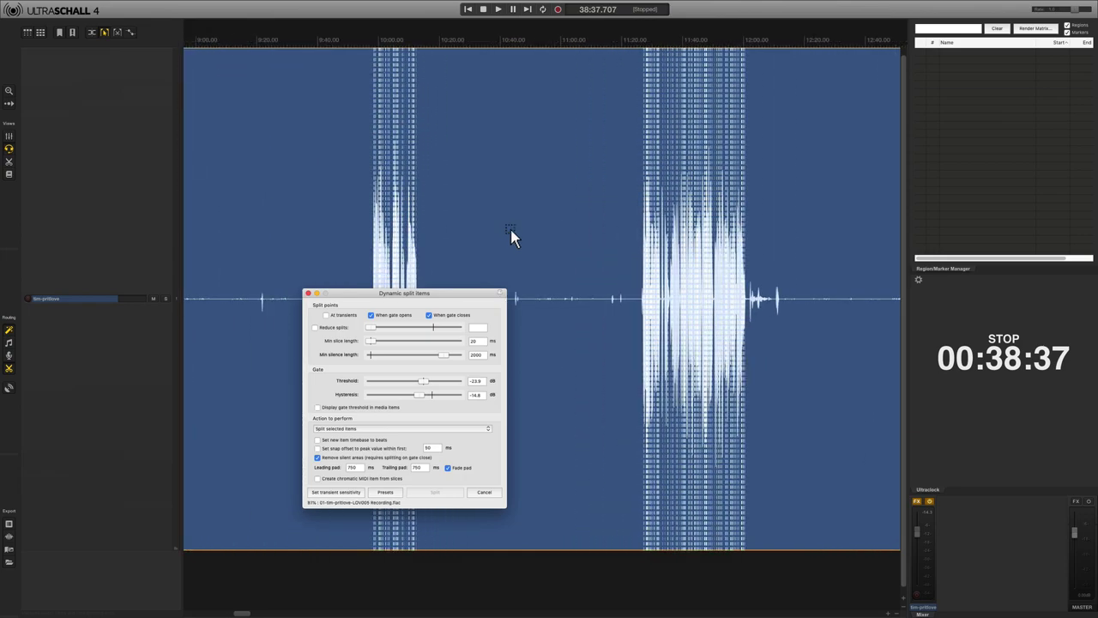
{"action": "scroll", "coordinate": [717, 230], "scroll_direction": "up", "scroll_amount": 4}
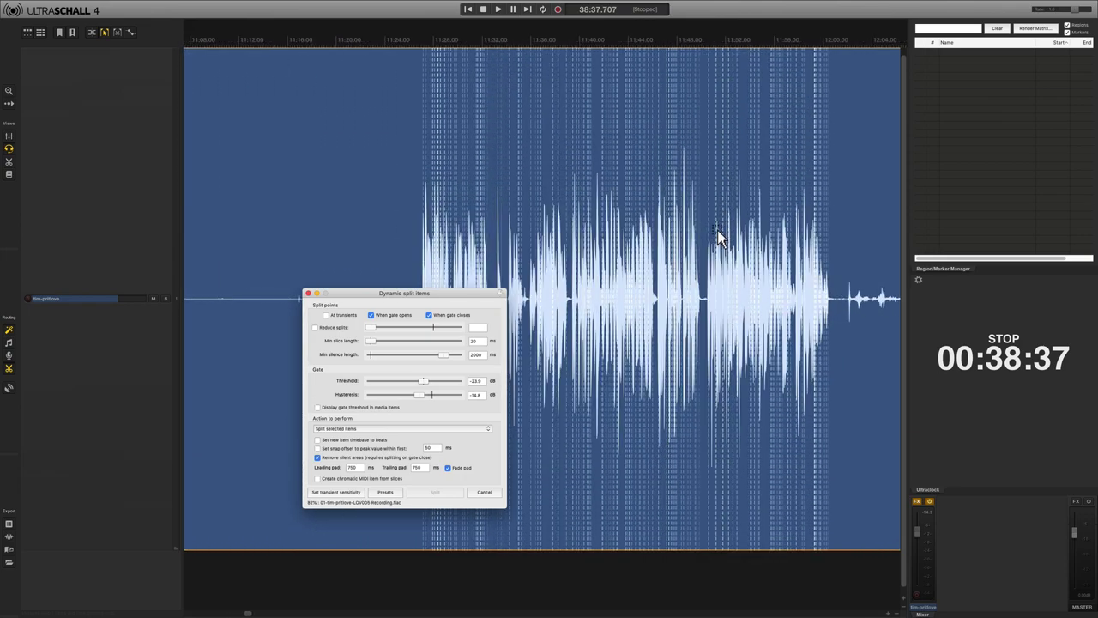
{"action": "scroll", "coordinate": [719, 236], "scroll_direction": "up", "scroll_amount": 6}
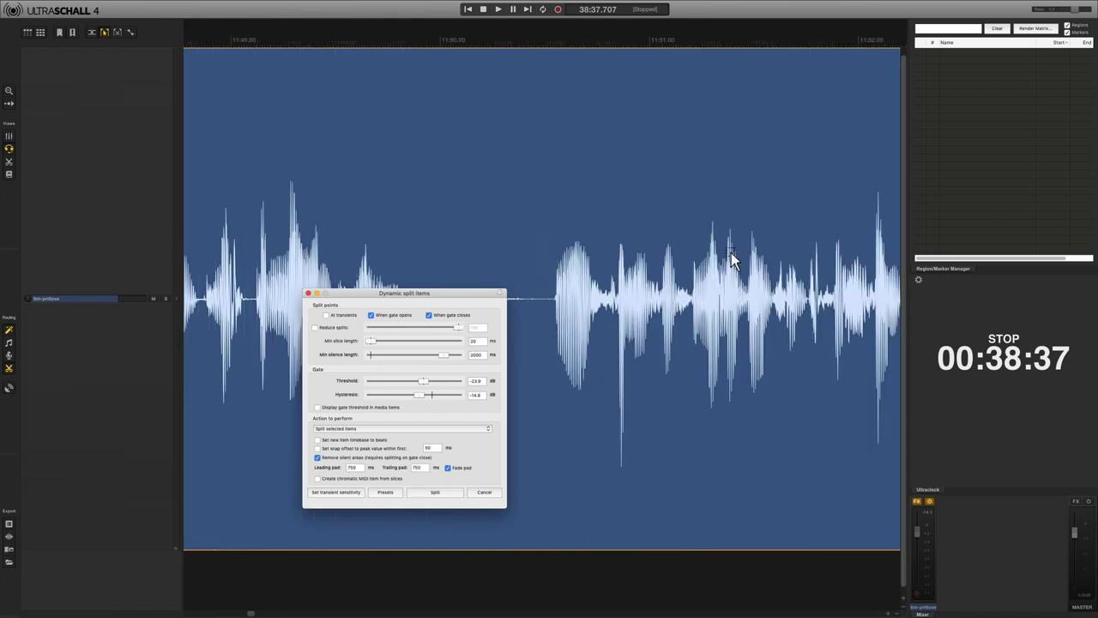
{"action": "left_click_drag", "start_coordinate": [436, 294], "coordinate": [573, 163]}
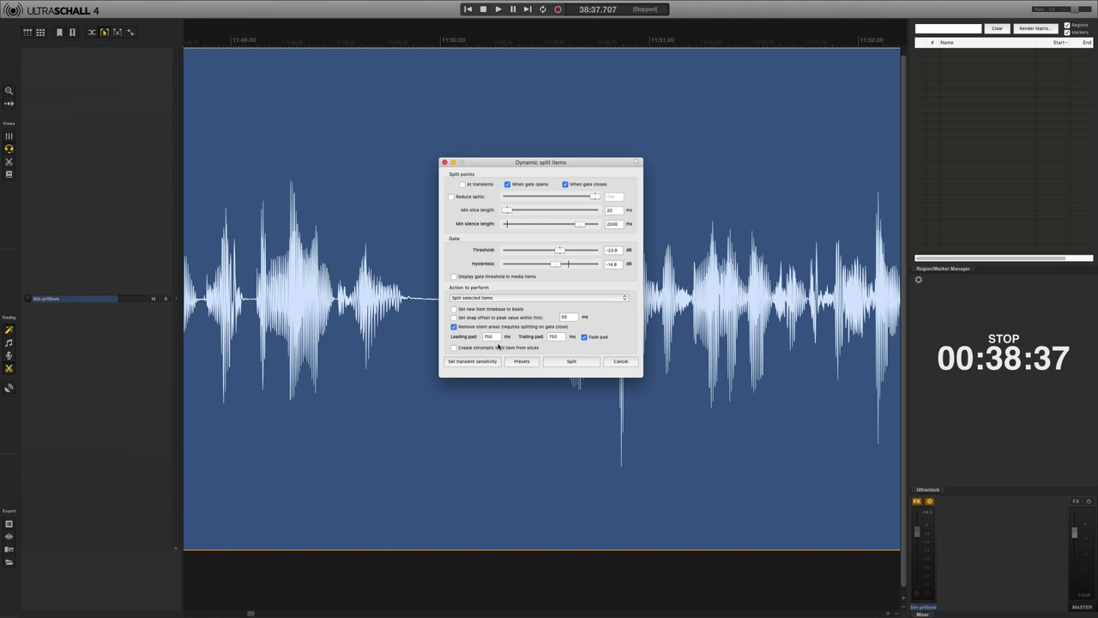
{"action": "left_click", "coordinate": [550, 339]}
{"action": "left_click", "coordinate": [574, 362]}
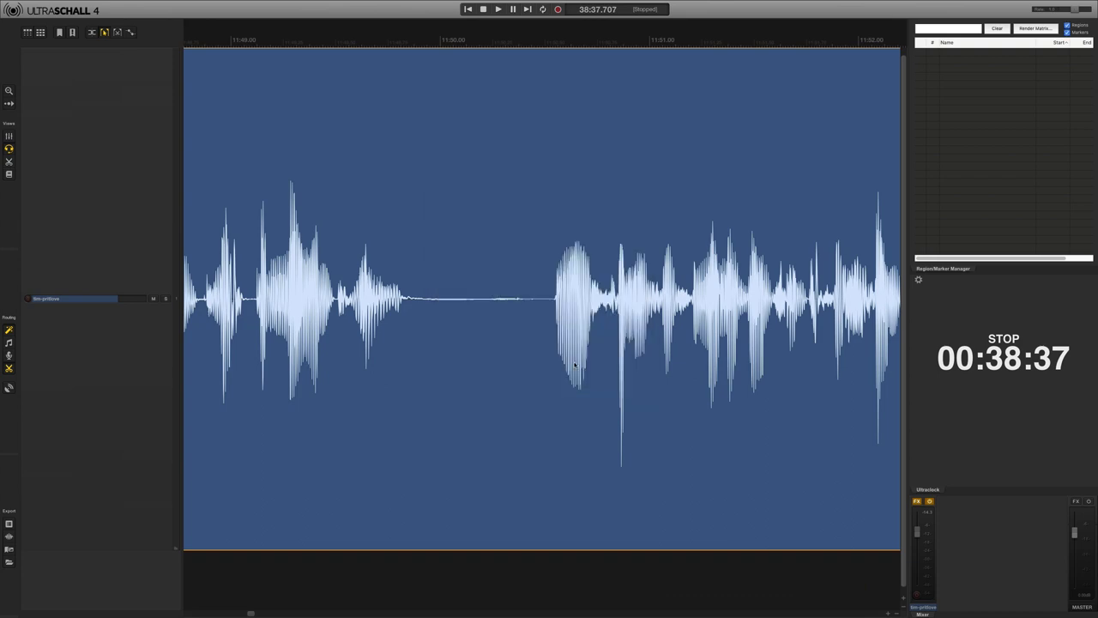
Step: Examine the split clips at close range and across the whole timeline to judge where cuts and gaps fall
{"action": "scroll", "coordinate": [574, 362], "scroll_direction": "down", "scroll_amount": 6}
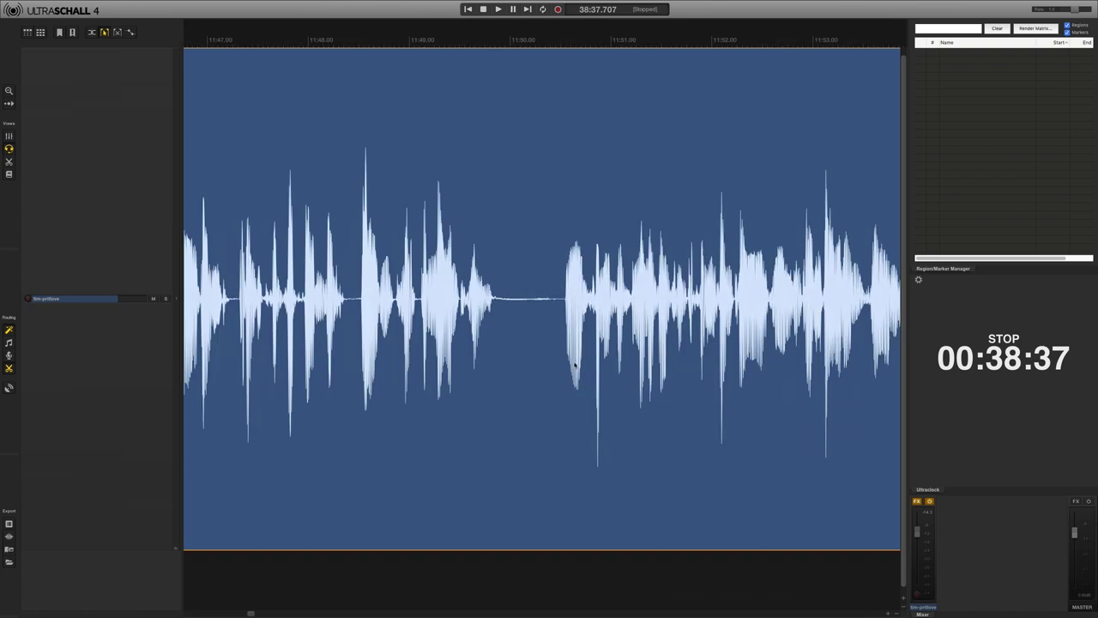
{"action": "scroll", "coordinate": [574, 362], "scroll_direction": "down", "scroll_amount": 8}
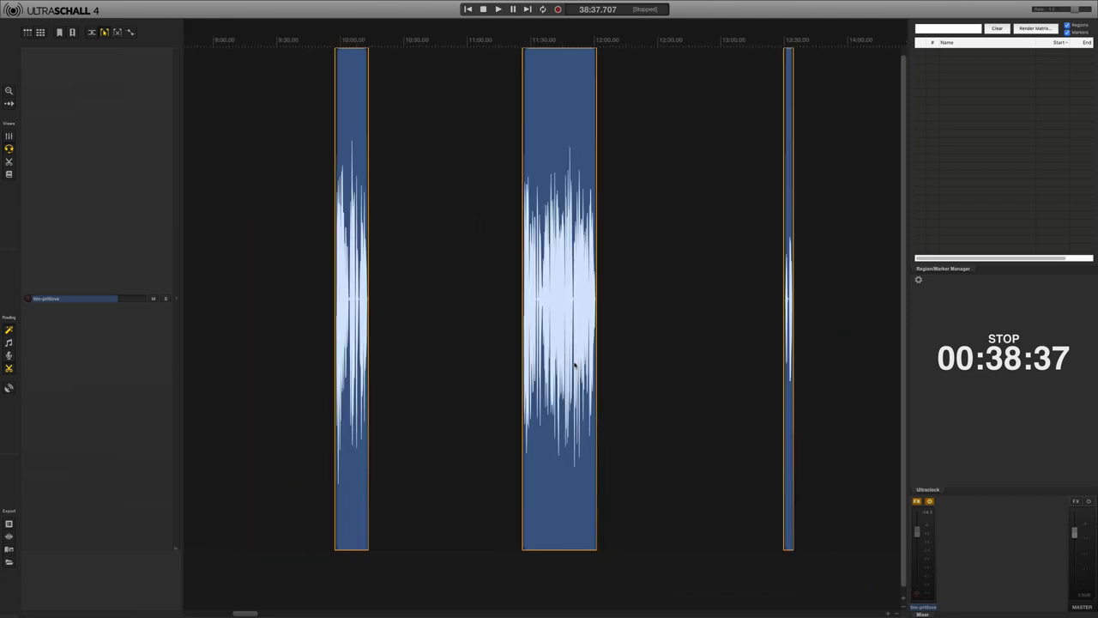
{"action": "scroll", "coordinate": [574, 362], "scroll_direction": "down", "scroll_amount": 4}
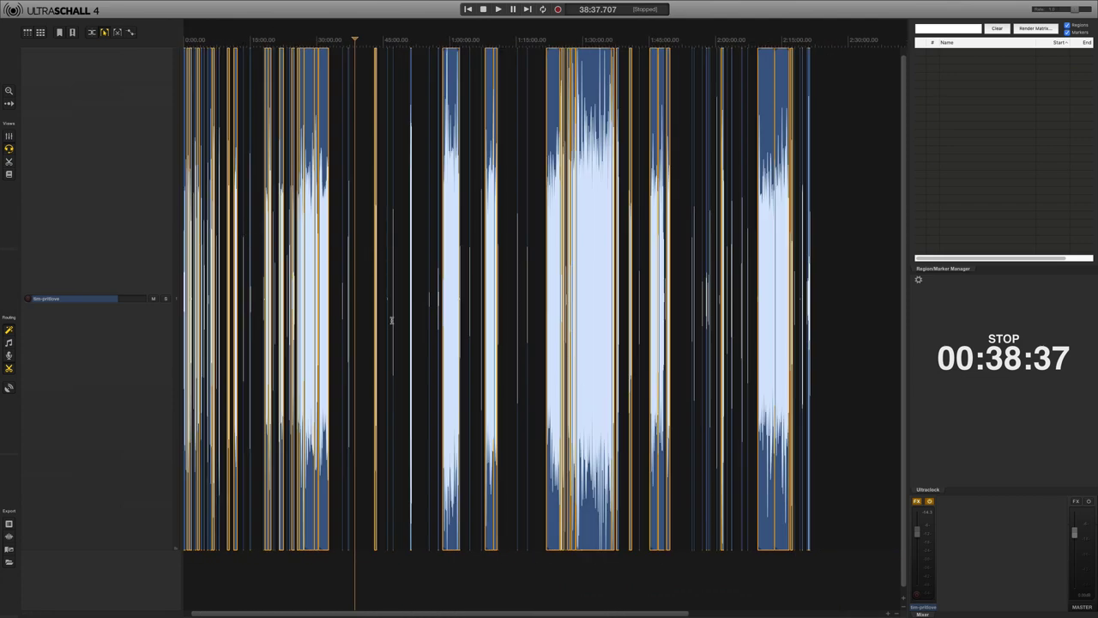
{"action": "scroll", "coordinate": [443, 306], "scroll_direction": "up", "scroll_amount": 7}
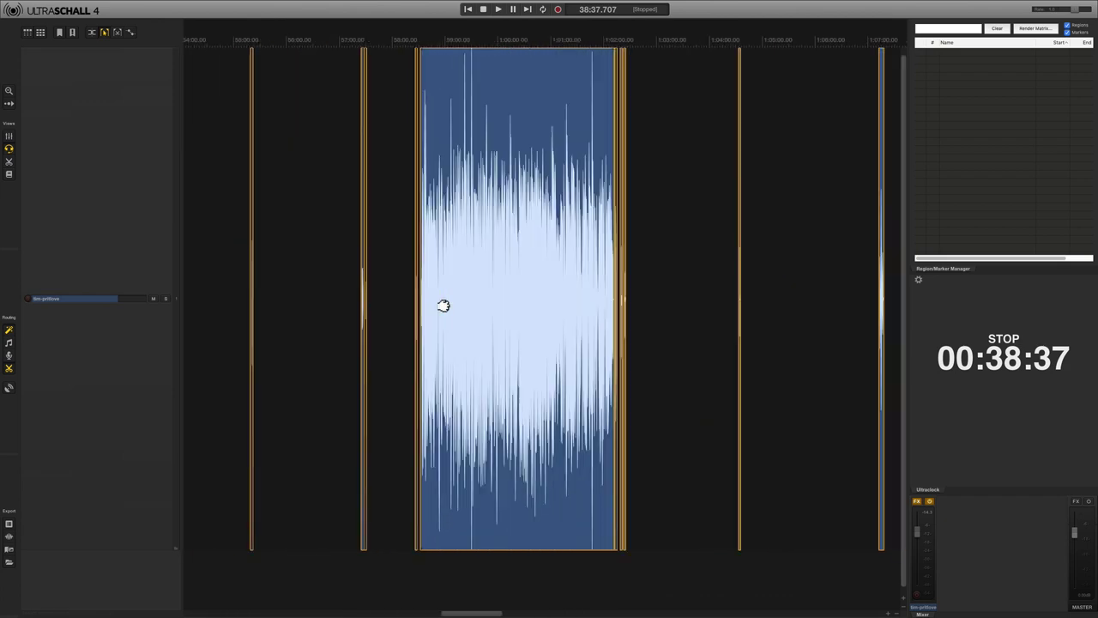
{"action": "scroll", "coordinate": [443, 306], "scroll_direction": "up", "scroll_amount": 6}
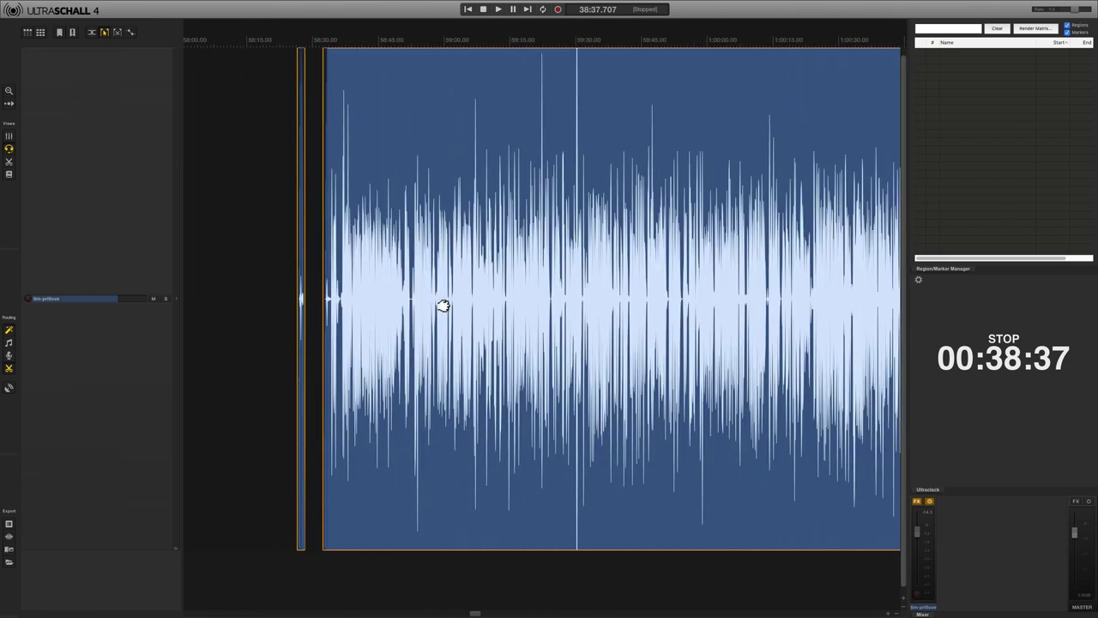
{"action": "scroll", "coordinate": [360, 312], "scroll_direction": "down", "scroll_amount": 8}
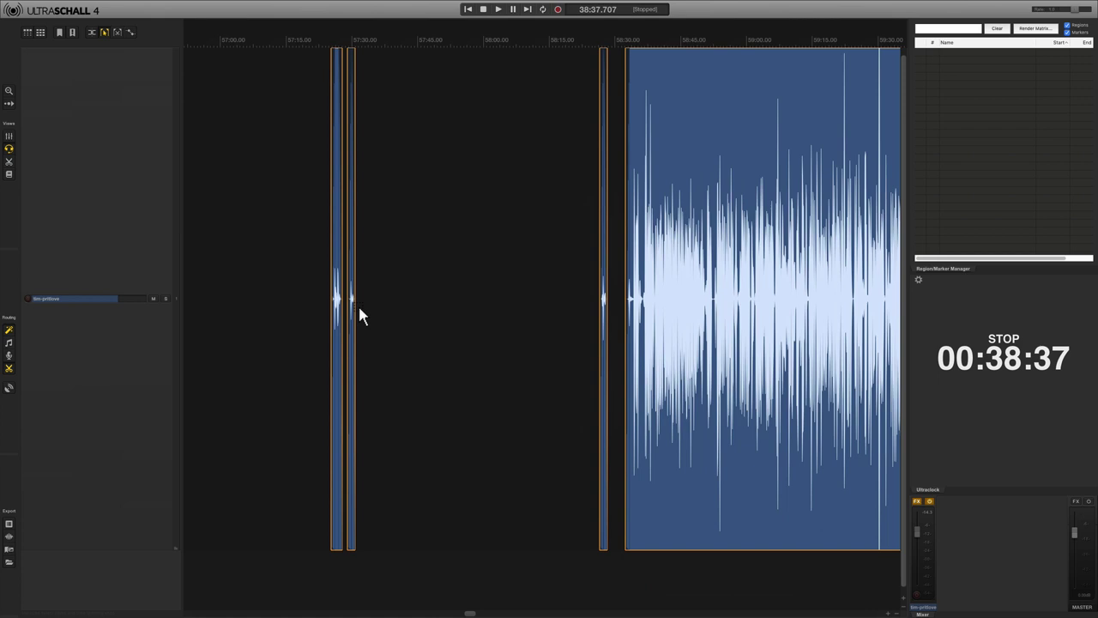
{"action": "scroll", "coordinate": [359, 312], "scroll_direction": "left", "scroll_amount": 10}
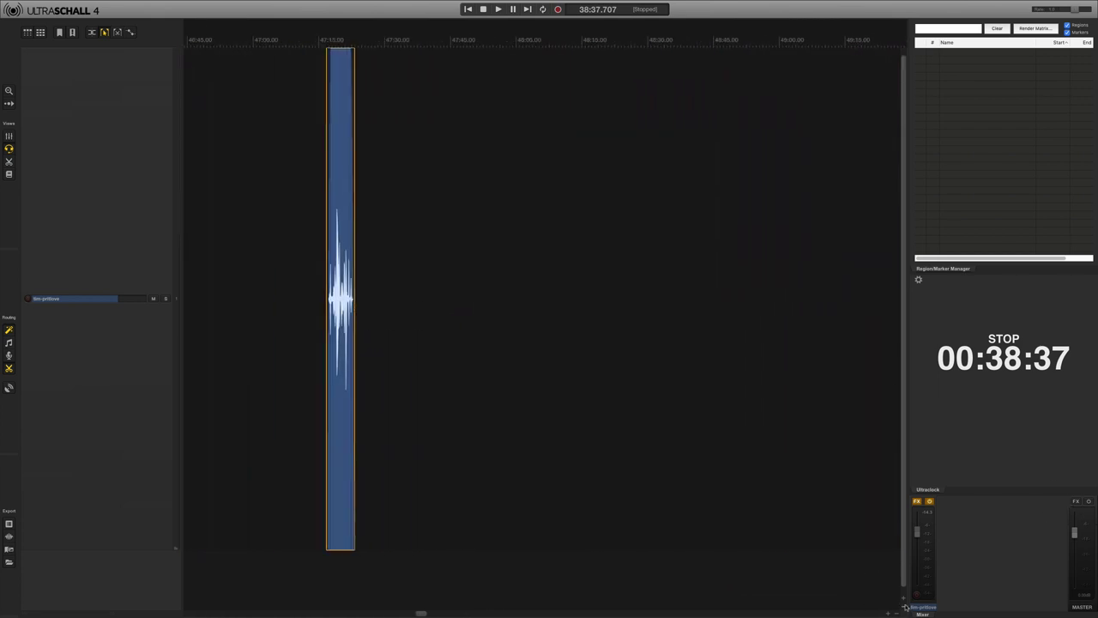
Step: Reduce the track's height to roughly half and show the full length of the recording
{"action": "scroll", "coordinate": [906, 607], "scroll_direction": "down", "scroll_amount": 8}
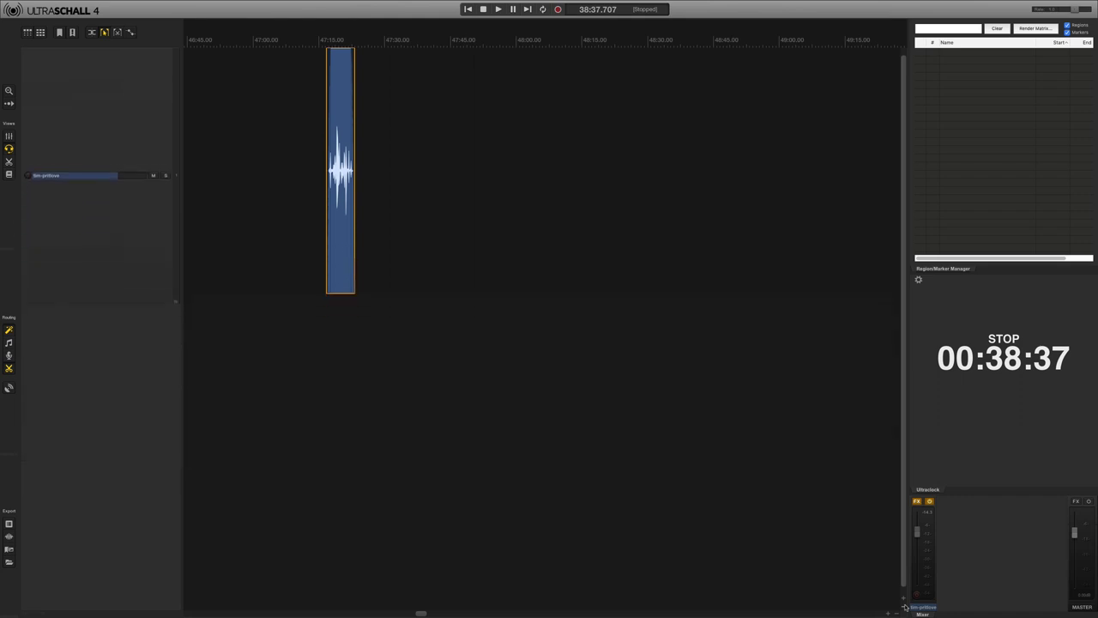
{"action": "scroll", "coordinate": [441, 245], "scroll_direction": "down", "scroll_amount": 10}
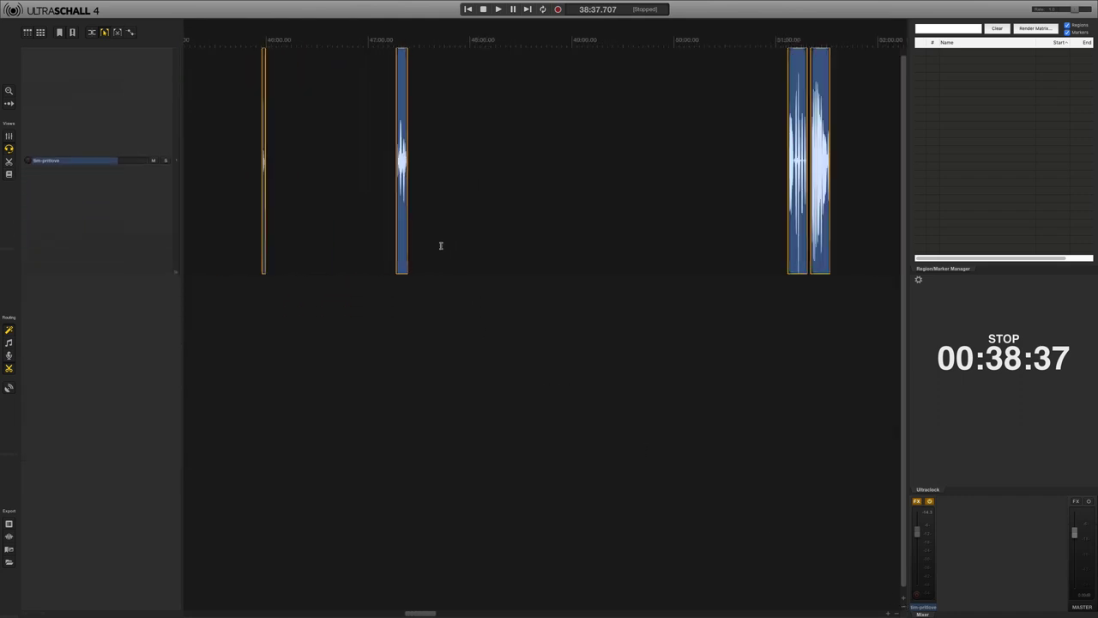
{"action": "scroll", "coordinate": [441, 245], "scroll_direction": "down", "scroll_amount": 8}
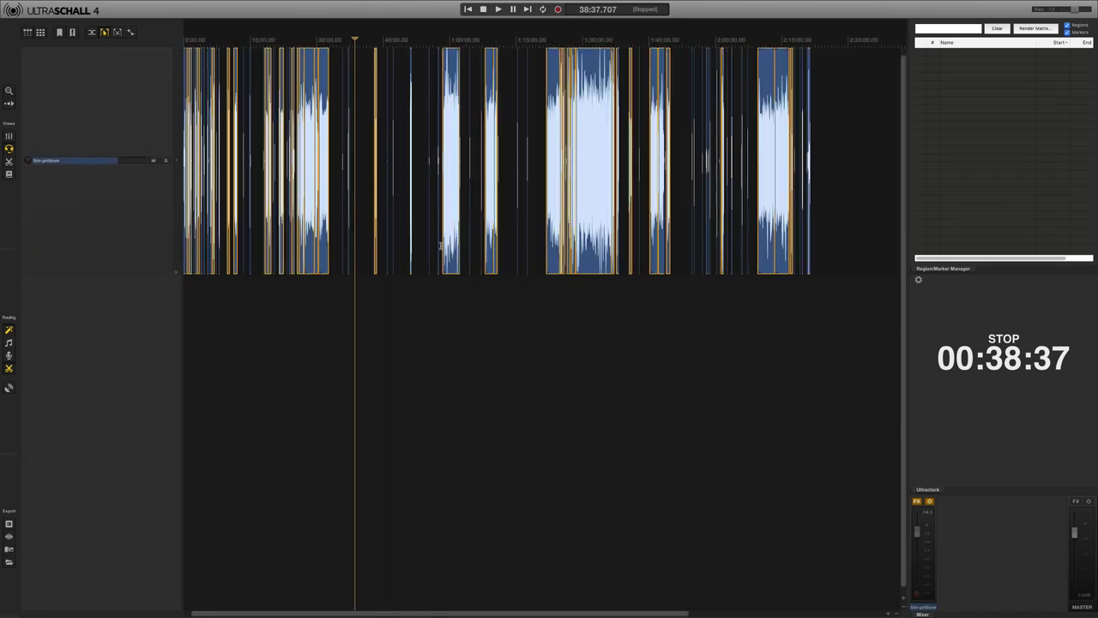
Step: Deselect all the split clips and select only the one at about 1:22:40
{"action": "left_click", "coordinate": [338, 197]}
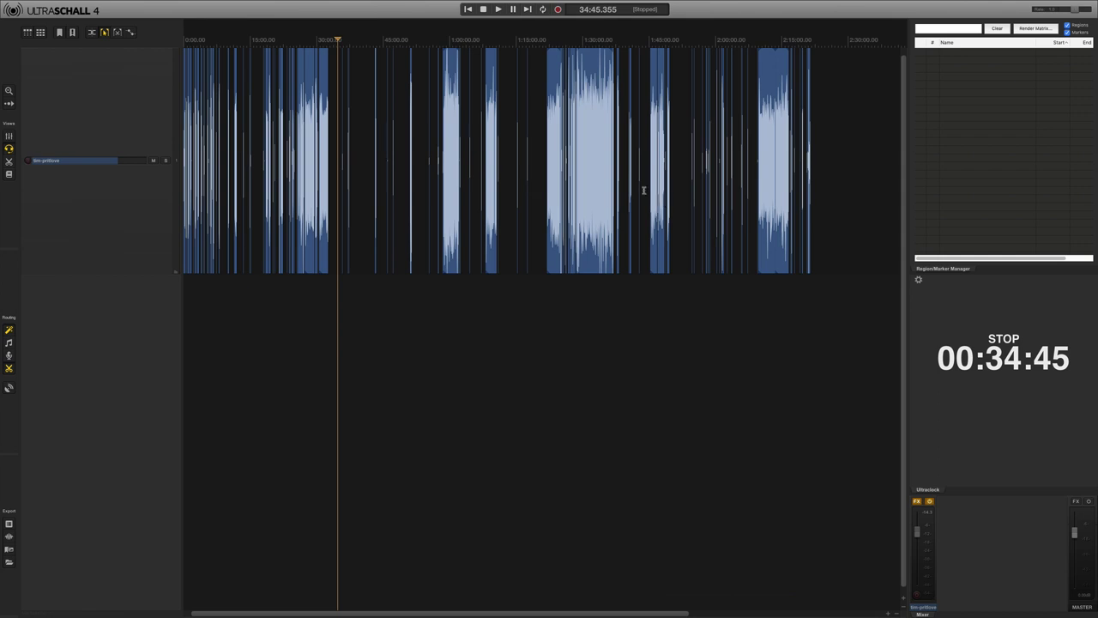
{"action": "left_click", "coordinate": [550, 157]}
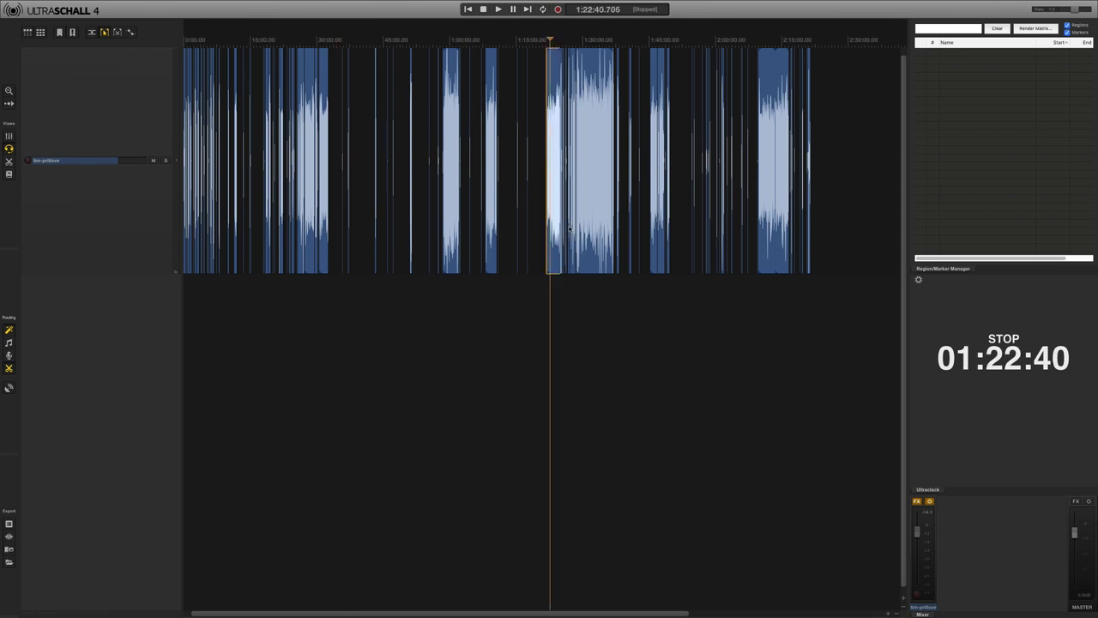
{"action": "left_click_drag", "start_coordinate": [558, 169], "coordinate": [587, 186]}
Step: Return to the start of the recording and play the first clips to check the fades and cuts
{"action": "scroll", "coordinate": [269, 152], "scroll_direction": "up", "scroll_amount": 10}
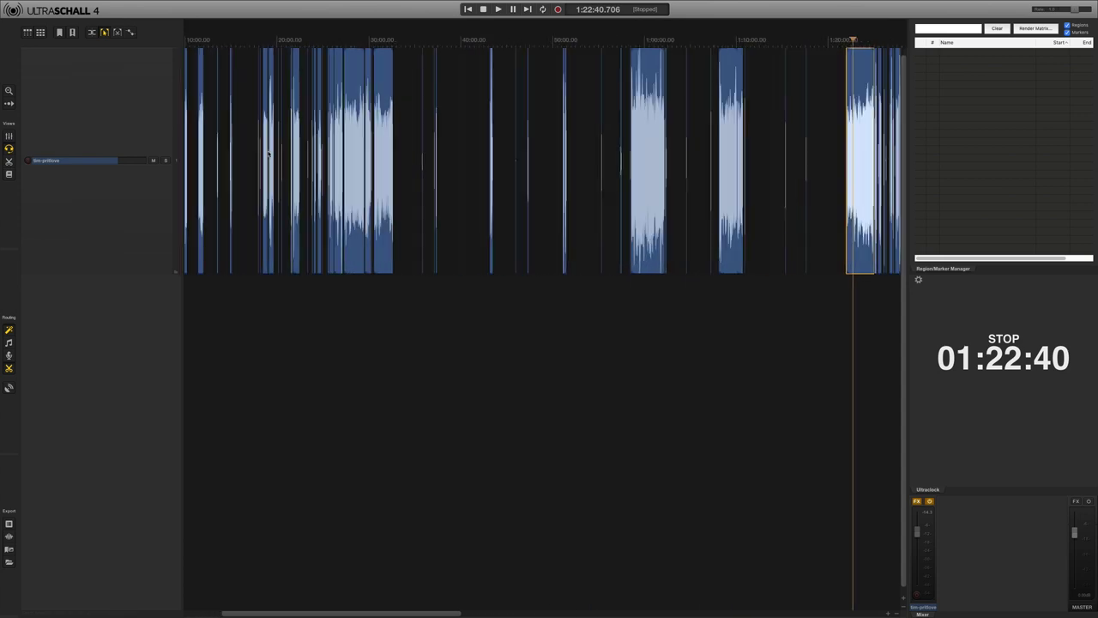
{"action": "left_click", "coordinate": [468, 9]}
{"action": "scroll", "coordinate": [265, 262], "scroll_direction": "up", "scroll_amount": 5}
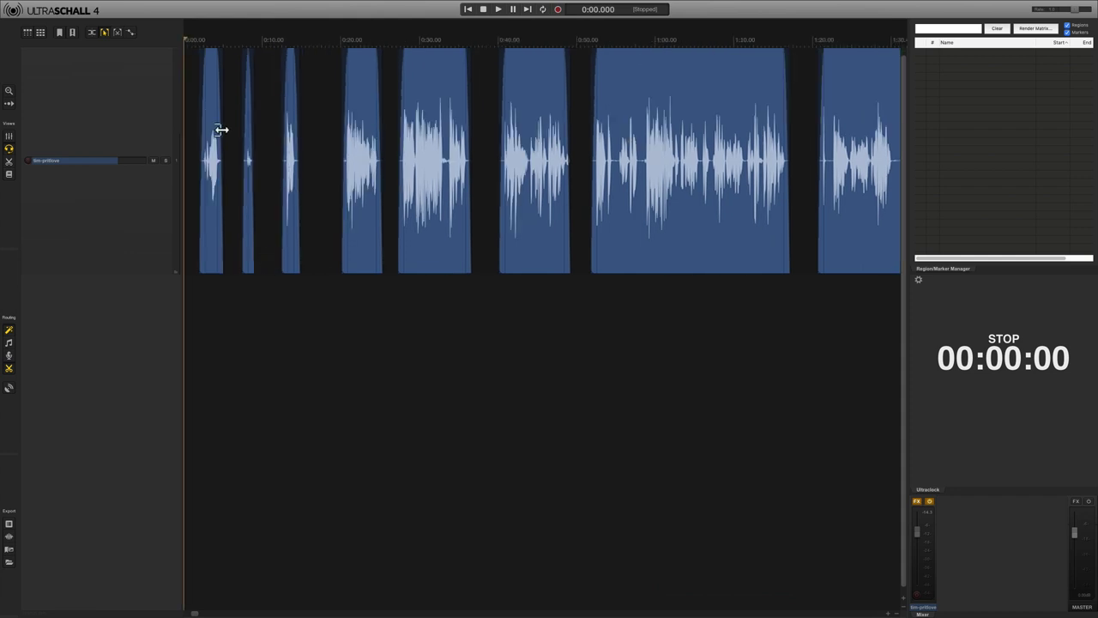
{"action": "key", "text": "space"}
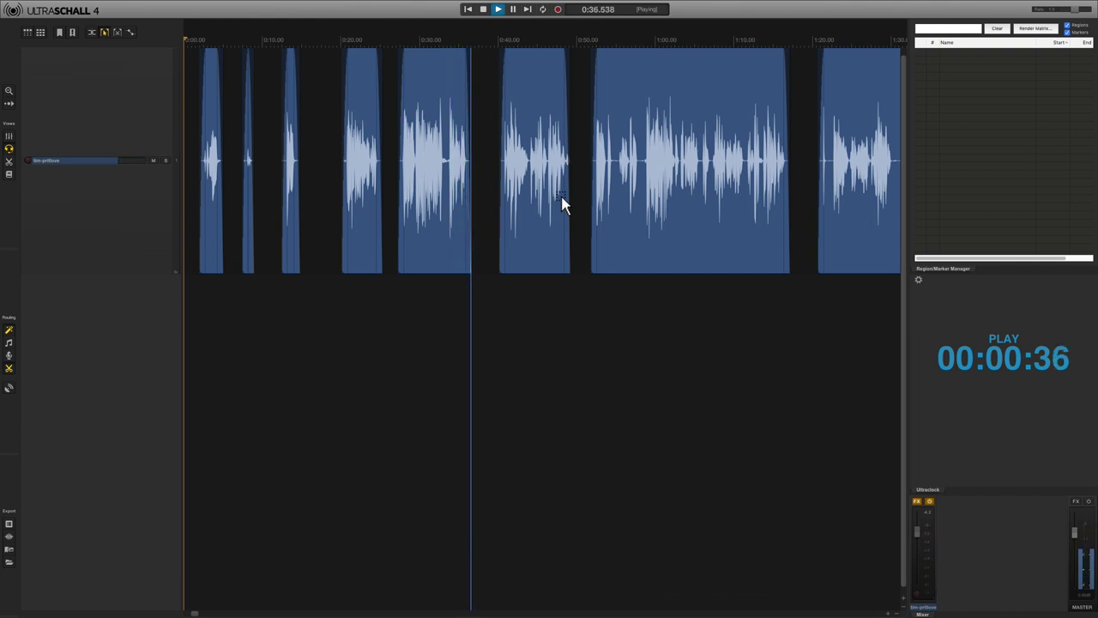
{"action": "key", "text": "space"}
{"action": "scroll", "coordinate": [666, 250], "scroll_direction": "right", "scroll_amount": 10}
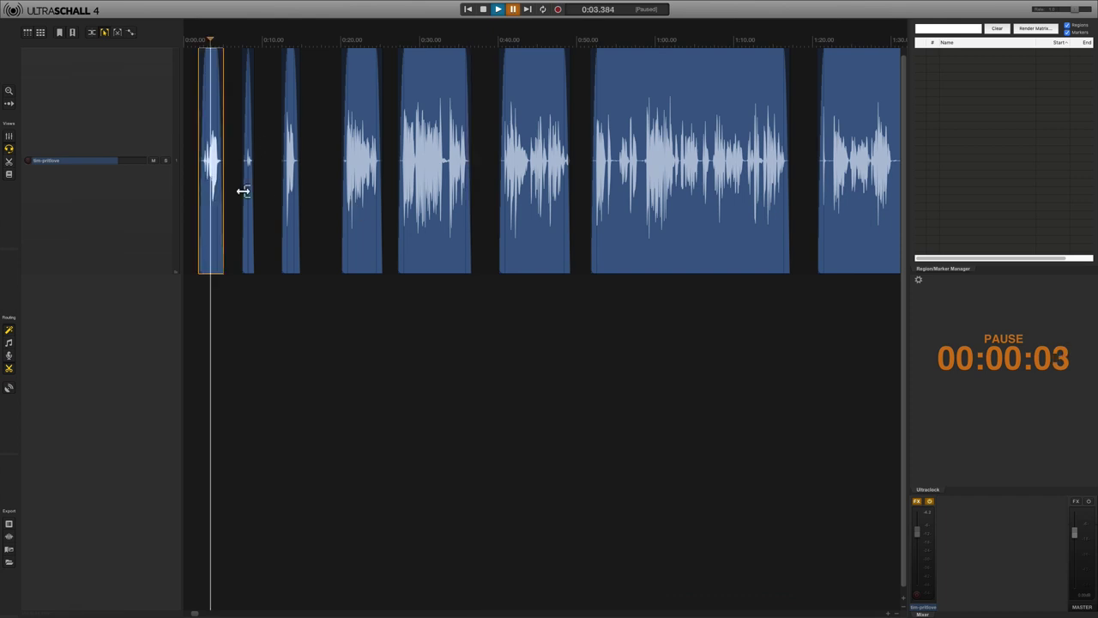
Step: Listen to the short, quiet clip at about 0:08 and delete it from the track
{"action": "scroll", "coordinate": [244, 190], "scroll_direction": "up", "scroll_amount": 5}
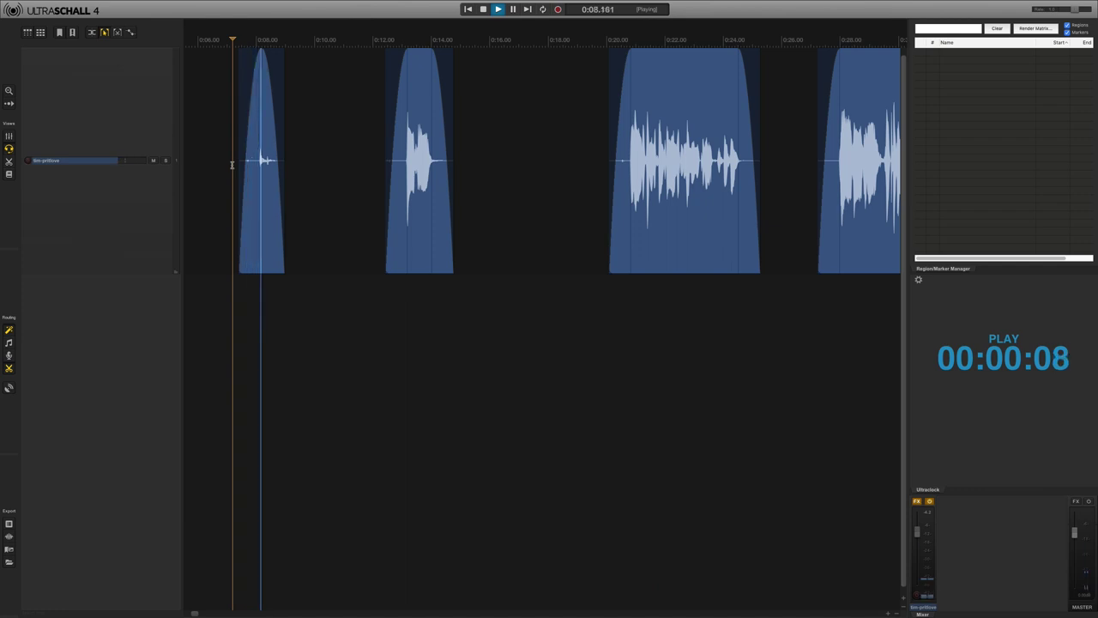
{"action": "key", "text": "space"}
{"action": "left_click", "coordinate": [266, 171]}
{"action": "key", "text": "Delete"}
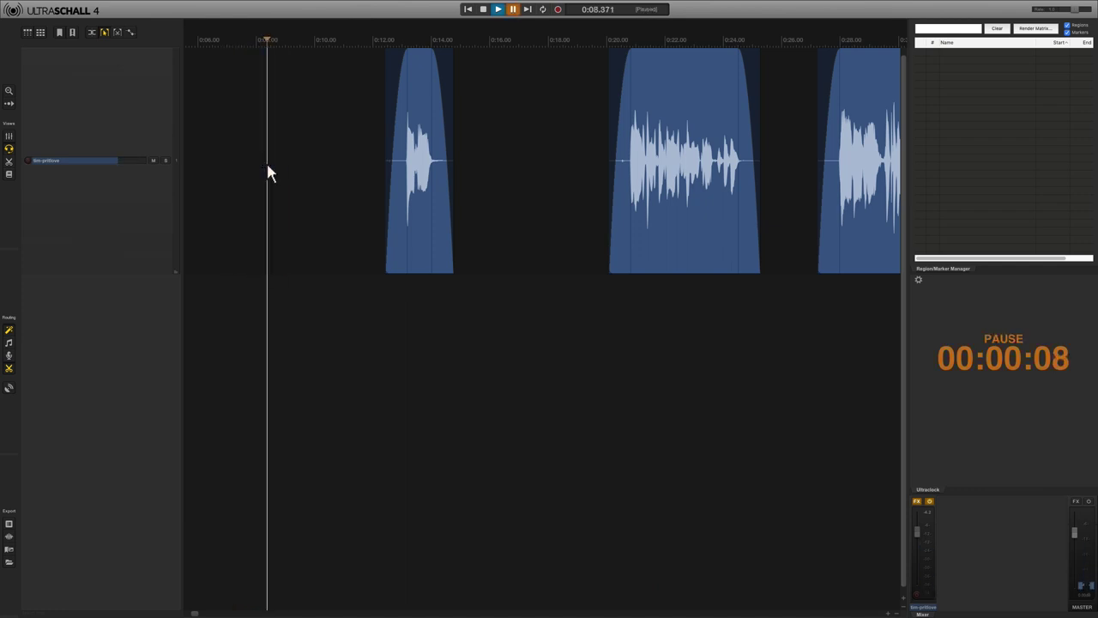
Step: Listen to the start of the clip just after 1:20 and trim it to about 1:21.9, cutting off the isolated noise before the speech
{"action": "scroll", "coordinate": [269, 171], "scroll_direction": "right", "scroll_amount": 15}
{"action": "scroll", "coordinate": [268, 172], "scroll_direction": "right", "scroll_amount": 13}
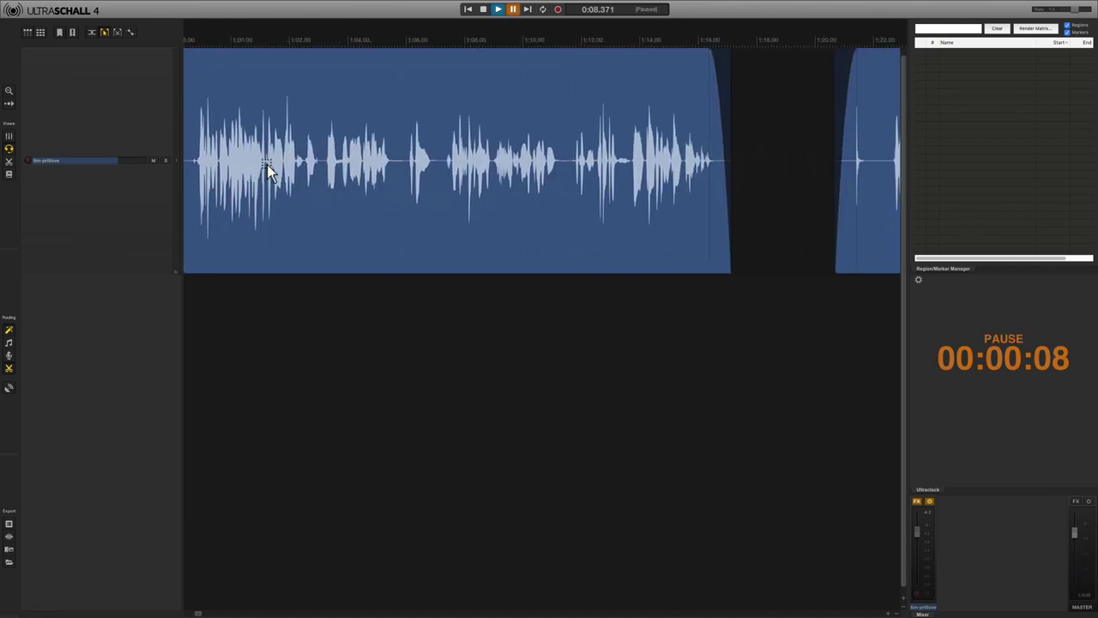
{"action": "scroll", "coordinate": [269, 172], "scroll_direction": "right", "scroll_amount": 5}
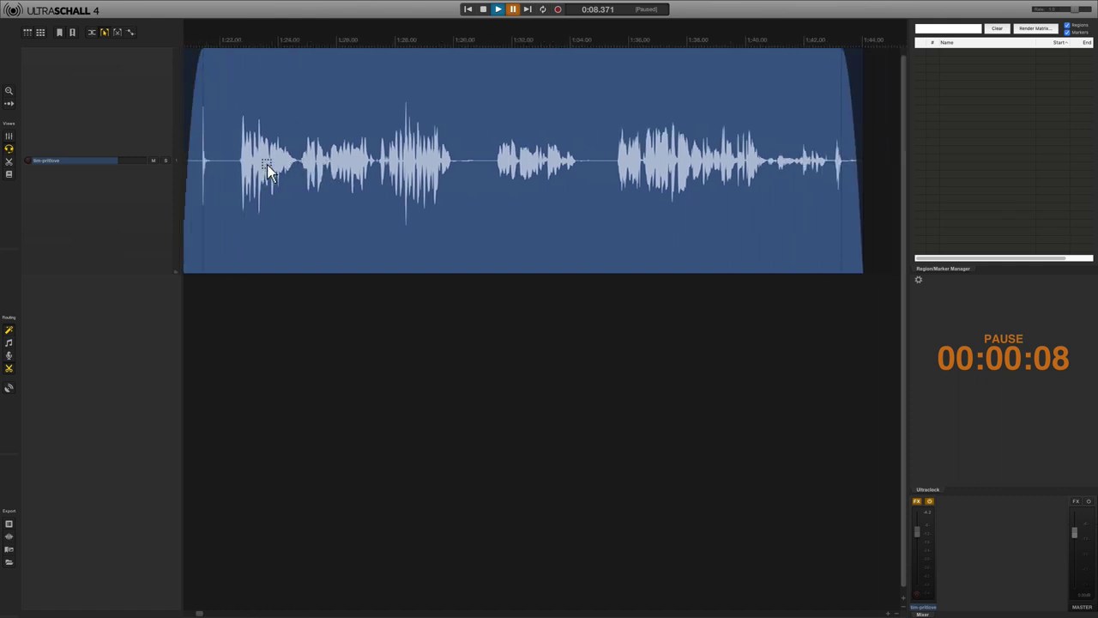
{"action": "scroll", "coordinate": [269, 172], "scroll_direction": "left", "scroll_amount": 8}
{"action": "left_click", "coordinate": [335, 160]}
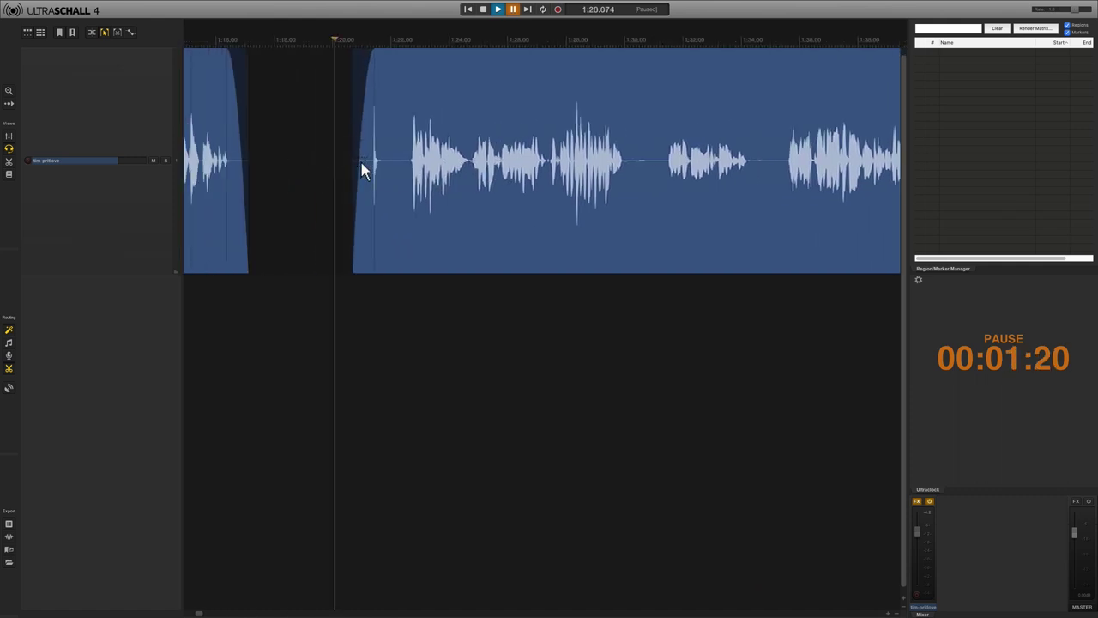
{"action": "left_click", "coordinate": [346, 162]}
{"action": "key", "text": "space"}
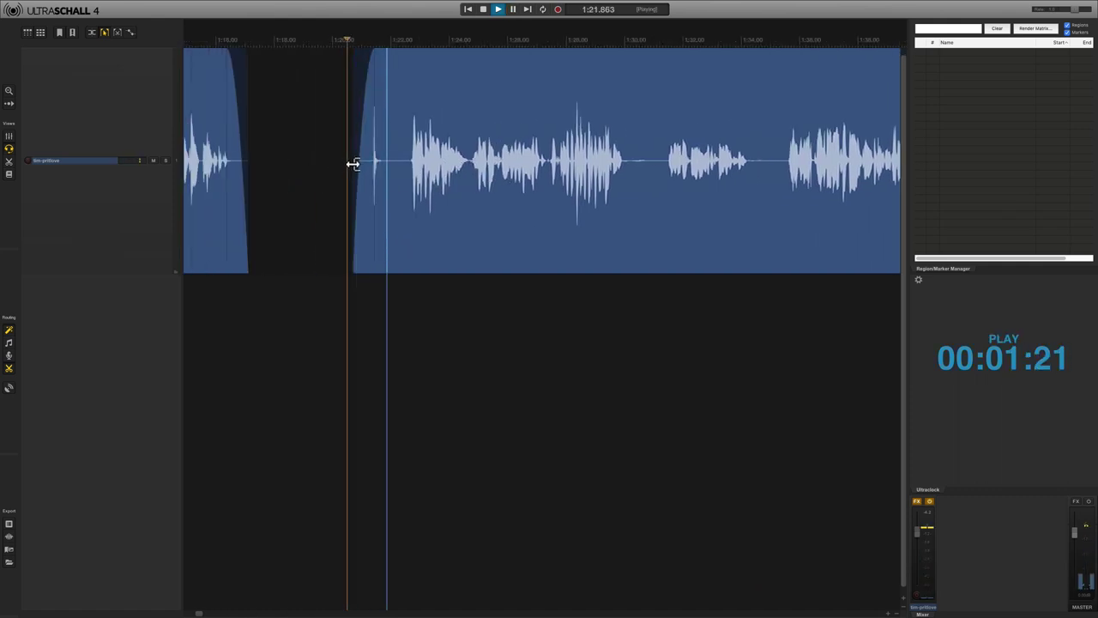
{"action": "key", "text": "space"}
{"action": "left_click_drag", "start_coordinate": [352, 163], "coordinate": [391, 164]}
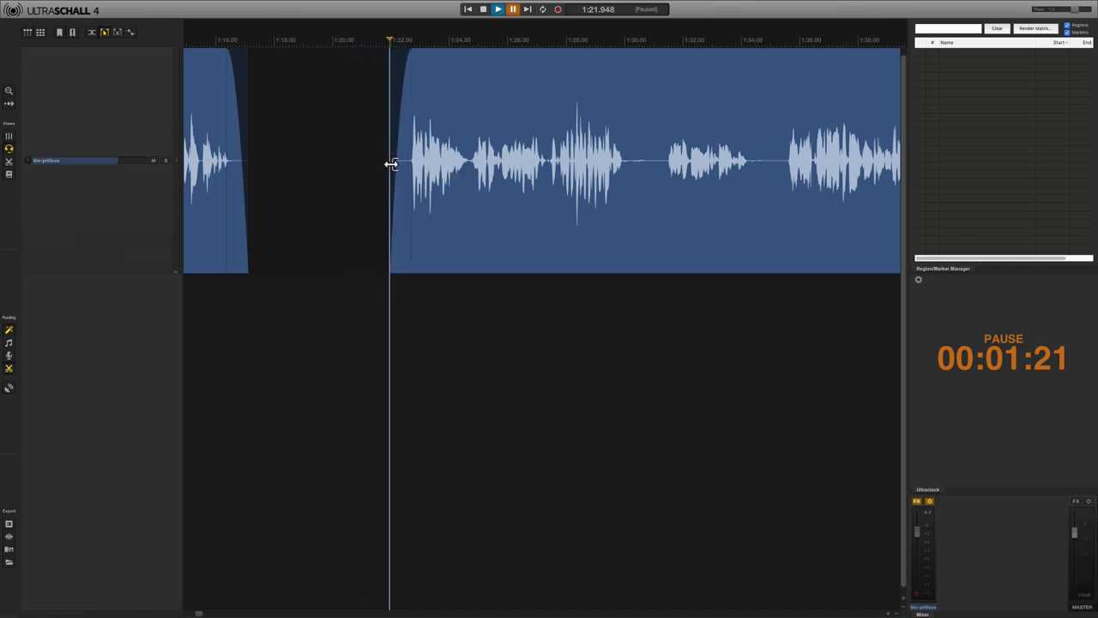
{"action": "scroll", "coordinate": [666, 155], "scroll_direction": "right", "scroll_amount": 10}
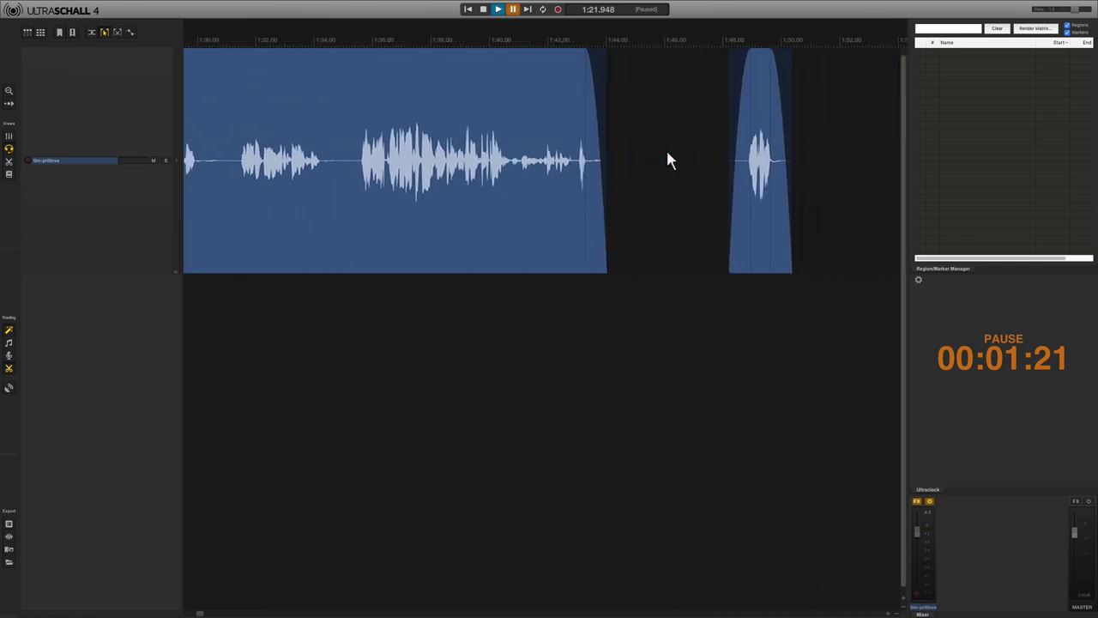
{"action": "scroll", "coordinate": [667, 155], "scroll_direction": "right", "scroll_amount": 9}
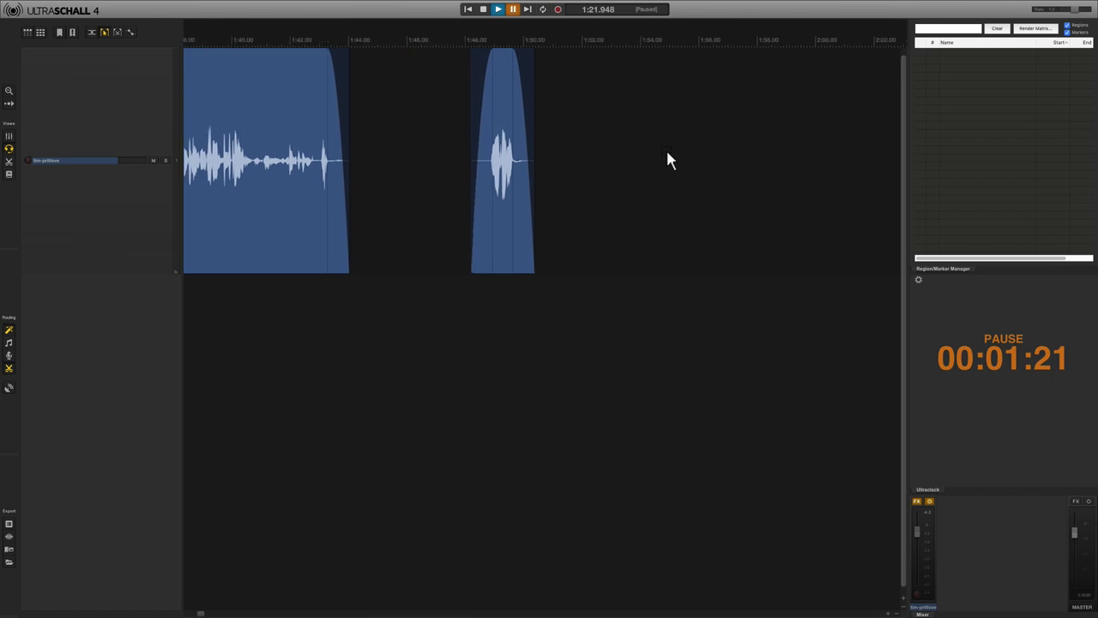
Step: Listen to the short isolated clip at about 1:48 to judge whether it is worth keeping
{"action": "left_click", "coordinate": [293, 206]}
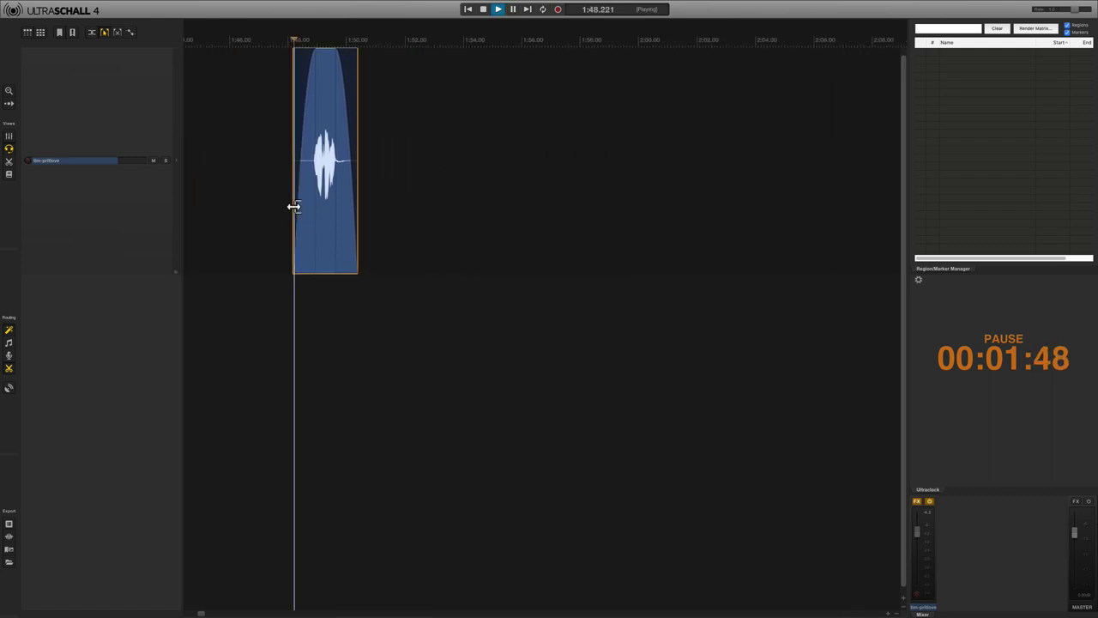
{"action": "key", "text": "space"}
{"action": "key", "text": "space"}
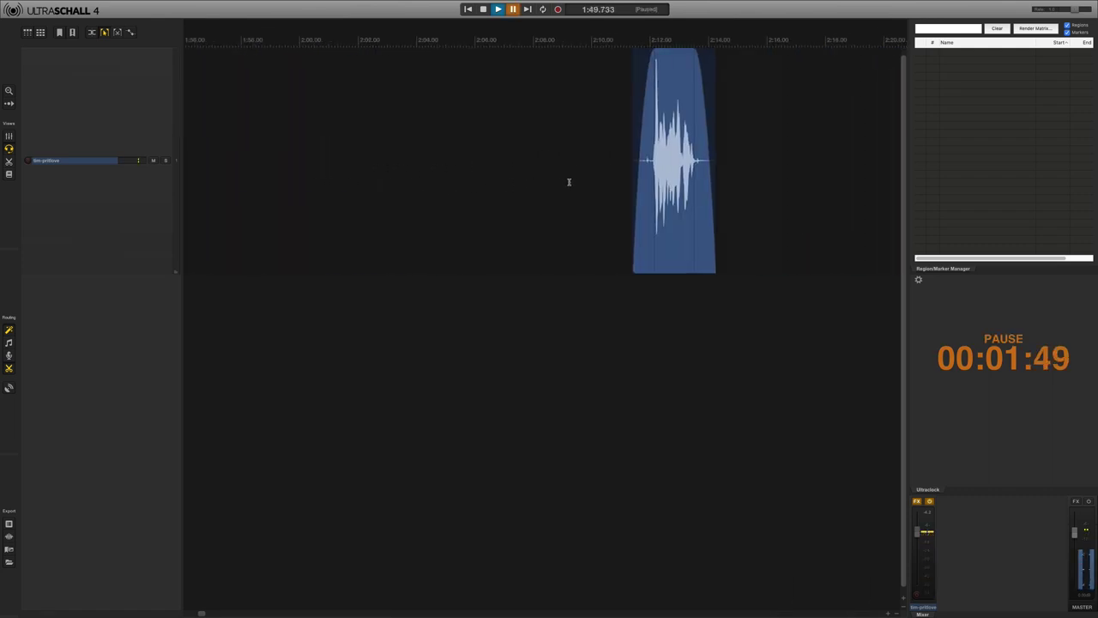
Step: Listen to the short, quiet clip at about 4:40, just after the longer speech clip
{"action": "scroll", "coordinate": [569, 182], "scroll_direction": "right", "scroll_amount": 15}
{"action": "scroll", "coordinate": [569, 182], "scroll_direction": "down", "scroll_amount": 8}
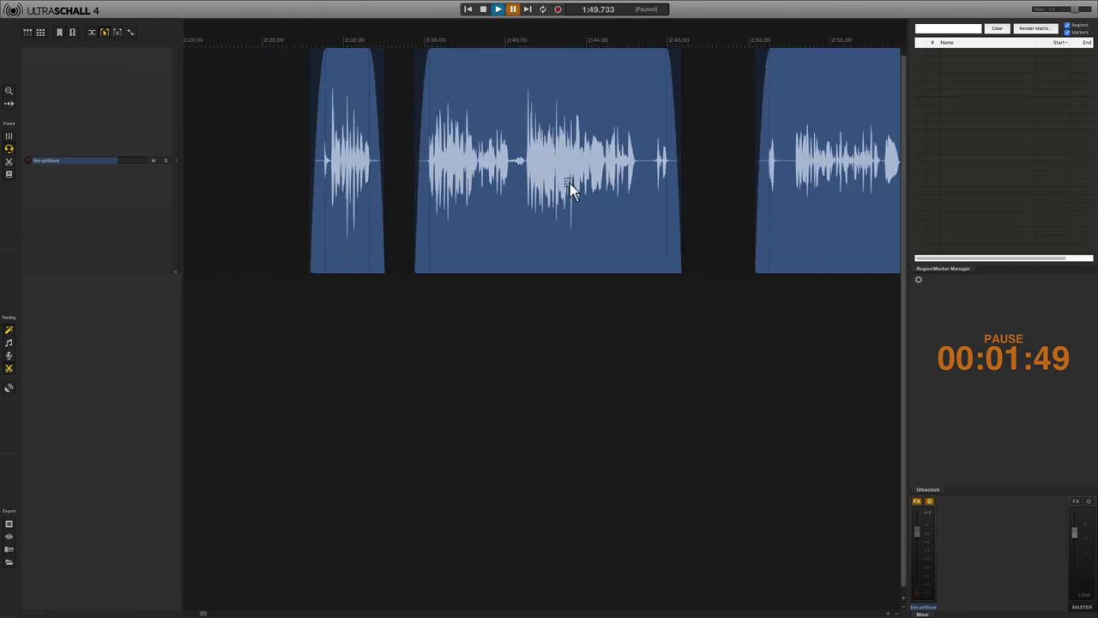
{"action": "scroll", "coordinate": [570, 182], "scroll_direction": "right", "scroll_amount": 20}
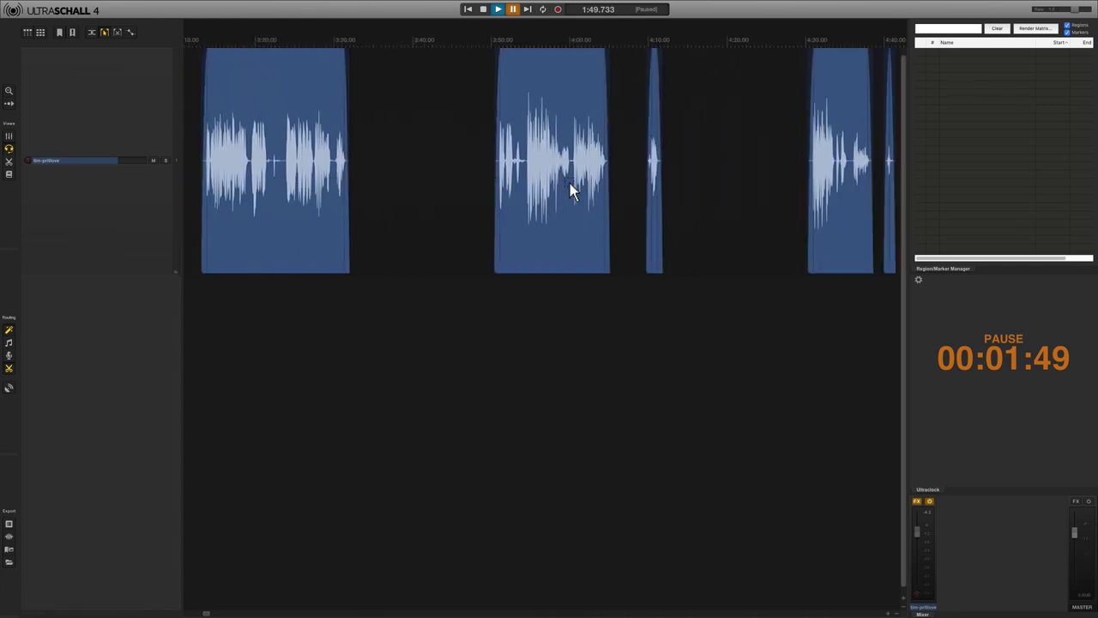
{"action": "scroll", "coordinate": [569, 183], "scroll_direction": "right", "scroll_amount": 8}
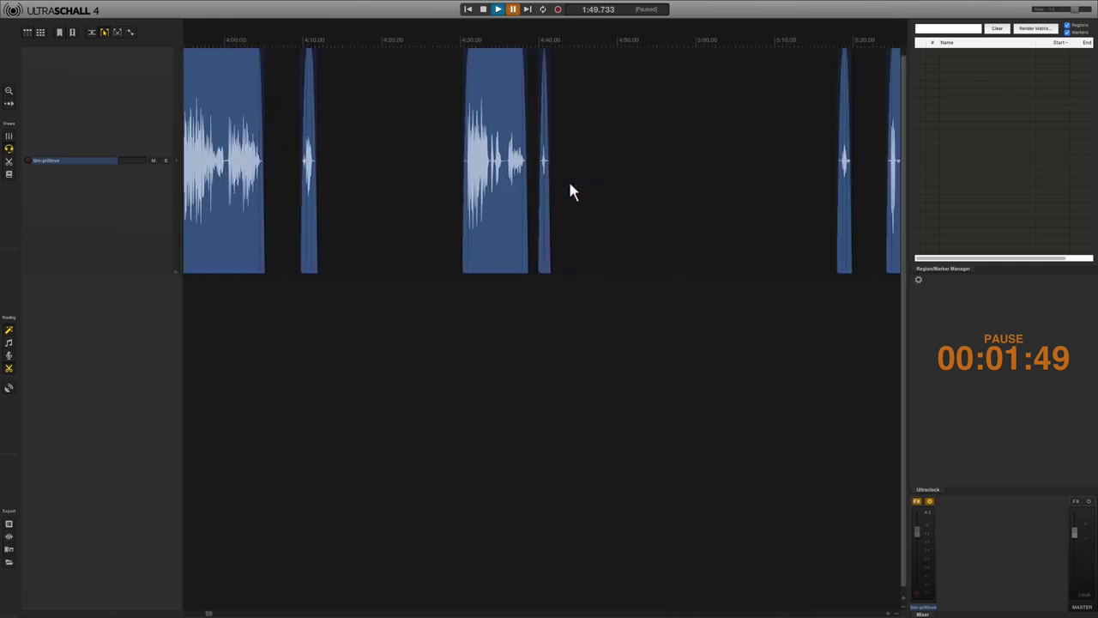
{"action": "left_click", "coordinate": [344, 183]}
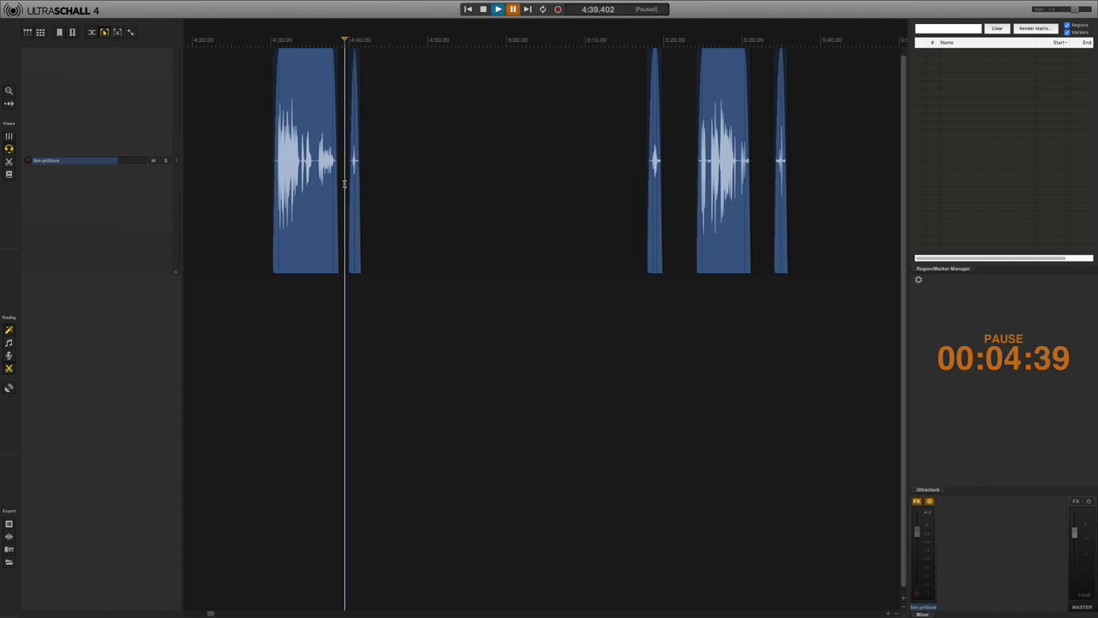
{"action": "key", "text": "space"}
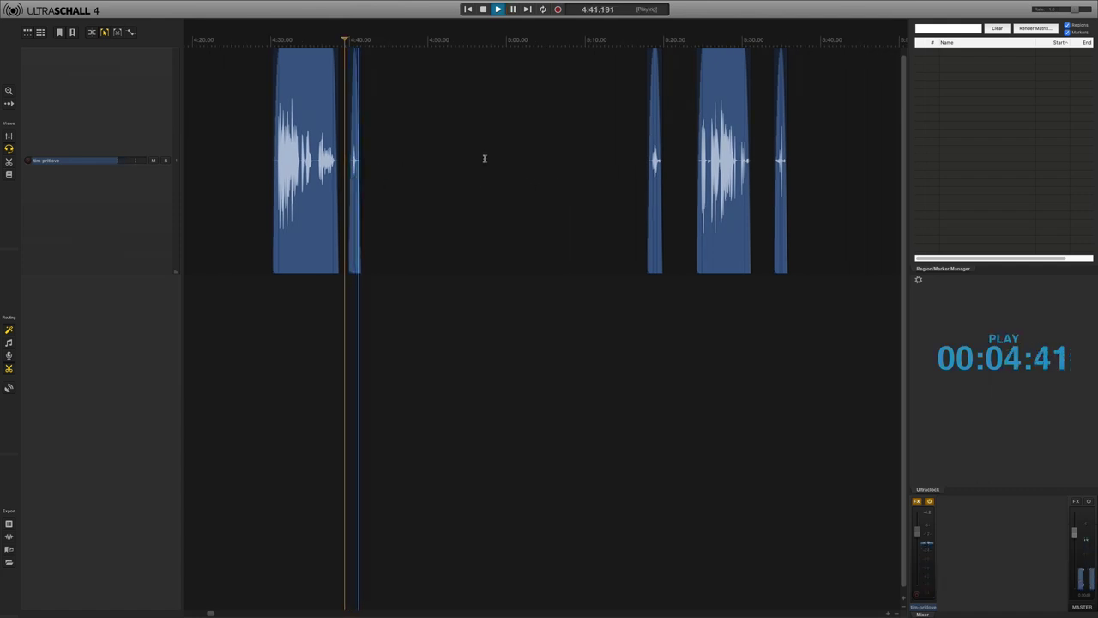
{"action": "scroll", "coordinate": [483, 159], "scroll_direction": "right", "scroll_amount": 14}
{"action": "key", "text": "space"}
Step: Listen to the start of the clip just before 6:36 and trim it to about 6:39, cutting off the quiet noises before the speech
{"action": "scroll", "coordinate": [485, 158], "scroll_direction": "right", "scroll_amount": 14}
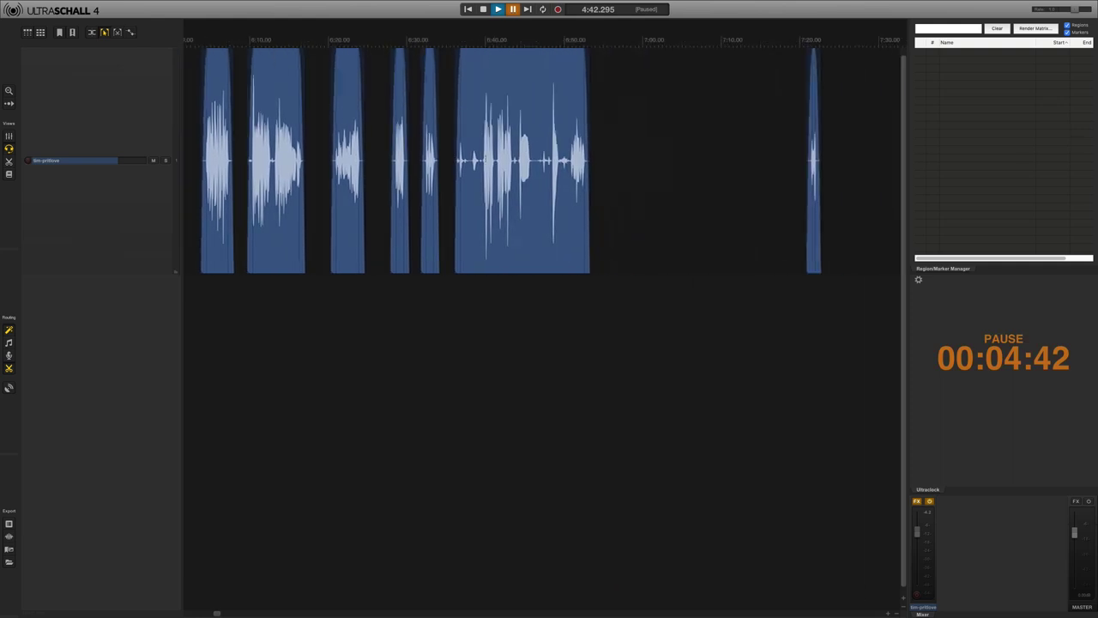
{"action": "scroll", "coordinate": [542, 160], "scroll_direction": "right", "scroll_amount": 3}
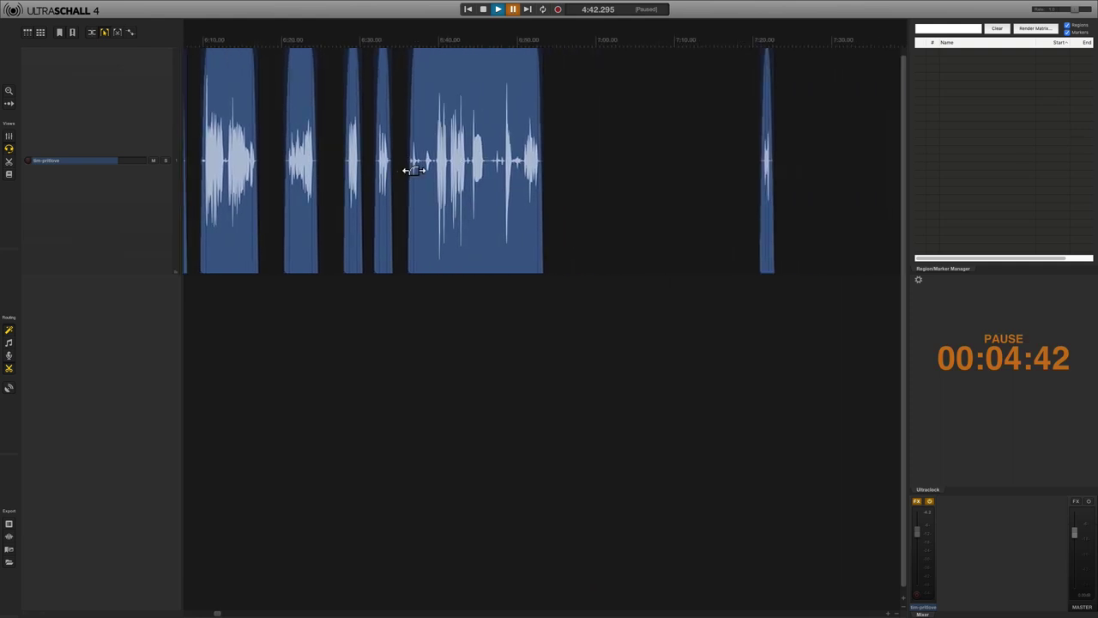
{"action": "scroll", "coordinate": [413, 170], "scroll_direction": "up", "scroll_amount": 6}
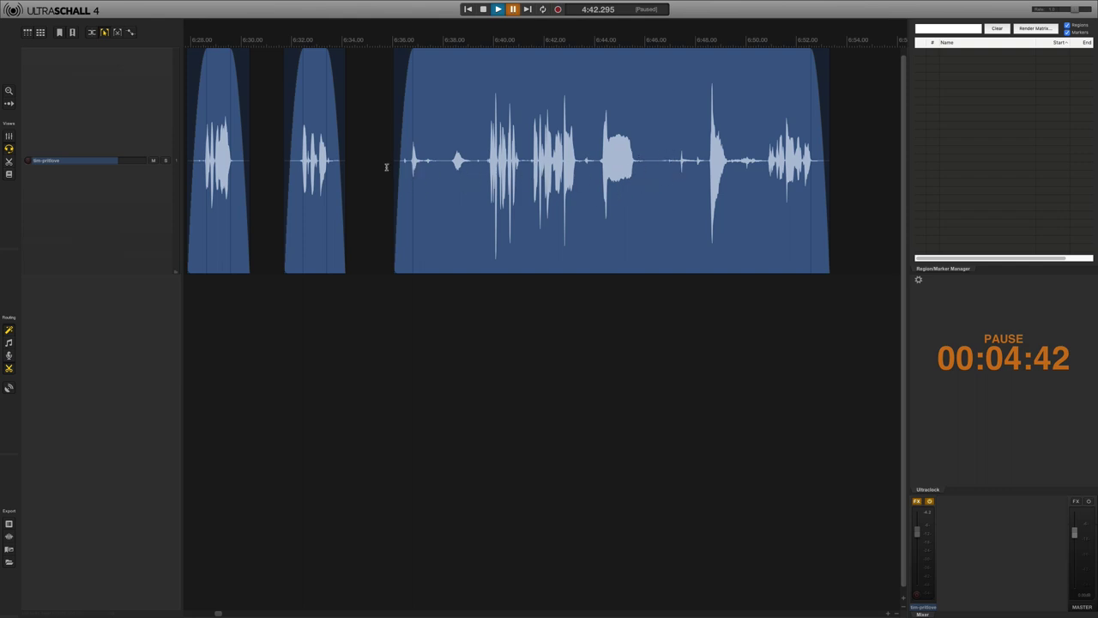
{"action": "key", "text": "space"}
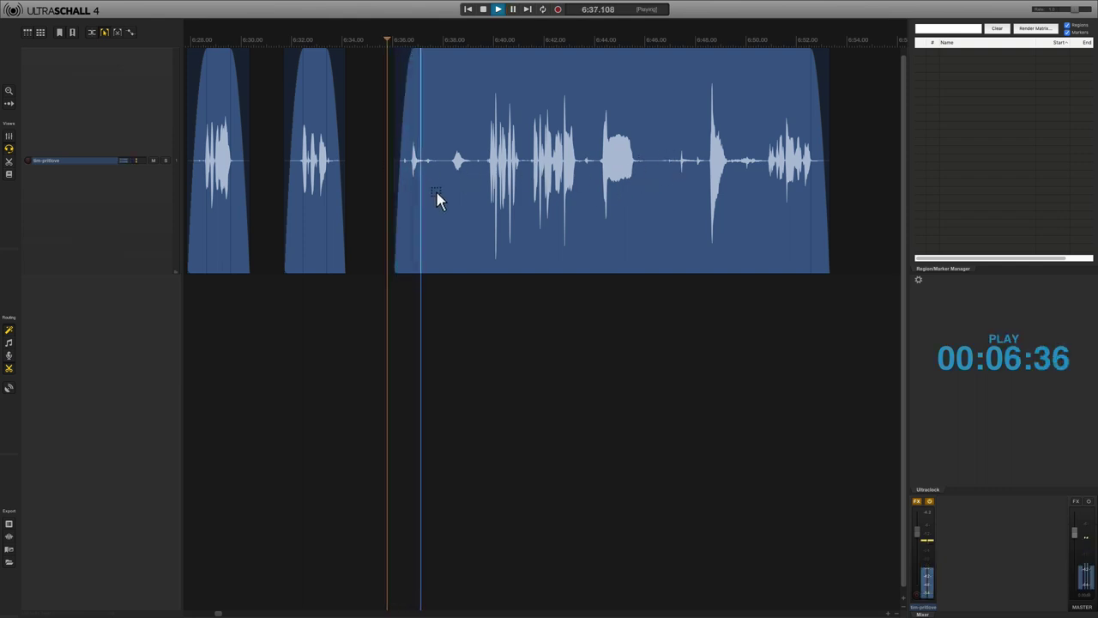
{"action": "left_click_drag", "start_coordinate": [394, 163], "coordinate": [473, 163]}
{"action": "scroll", "coordinate": [473, 164], "scroll_direction": "right", "scroll_amount": 5}
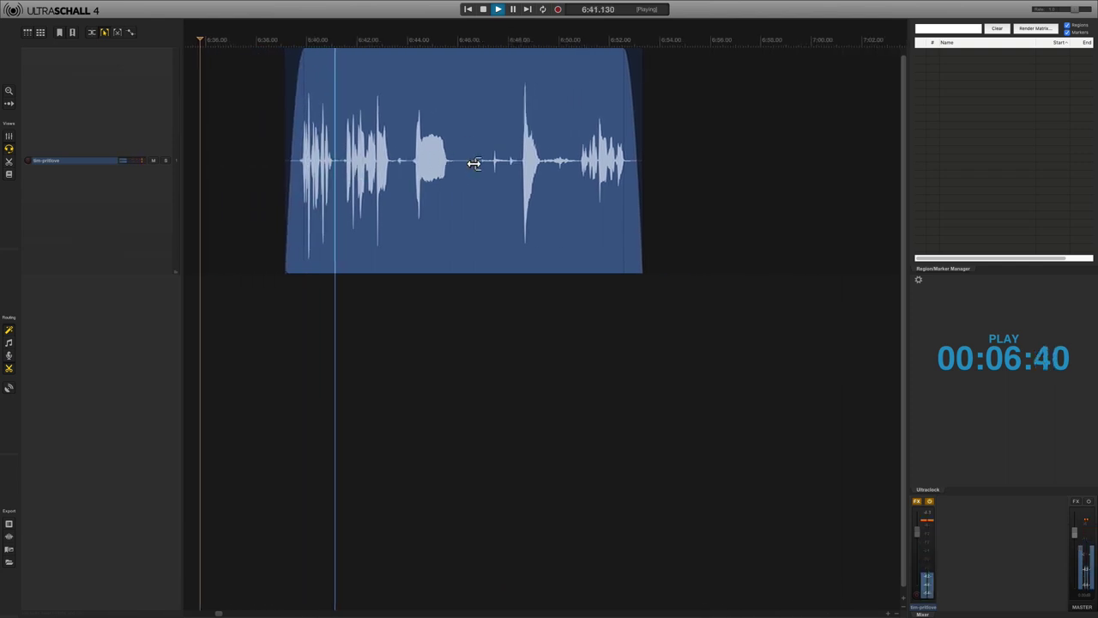
{"action": "key", "text": "space"}
Step: Listen to the short isolated clip at about 7:21 and delete it from the track
{"action": "scroll", "coordinate": [559, 168], "scroll_direction": "right", "scroll_amount": 20}
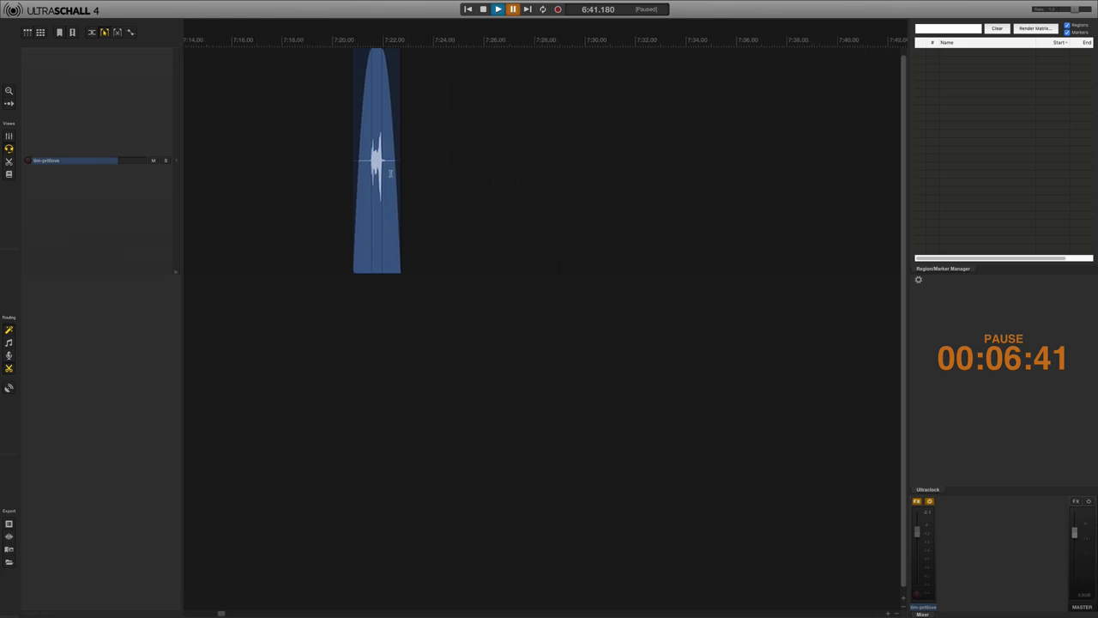
{"action": "key", "text": "space"}
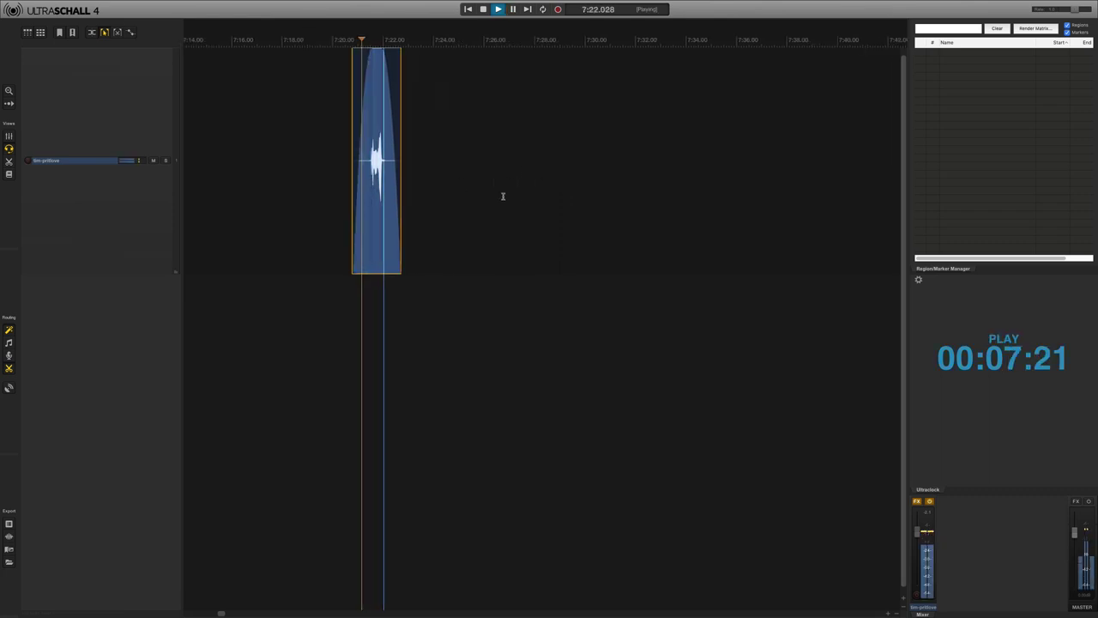
{"action": "key", "text": "space"}
{"action": "left_click", "coordinate": [333, 195]}
{"action": "key", "text": "space"}
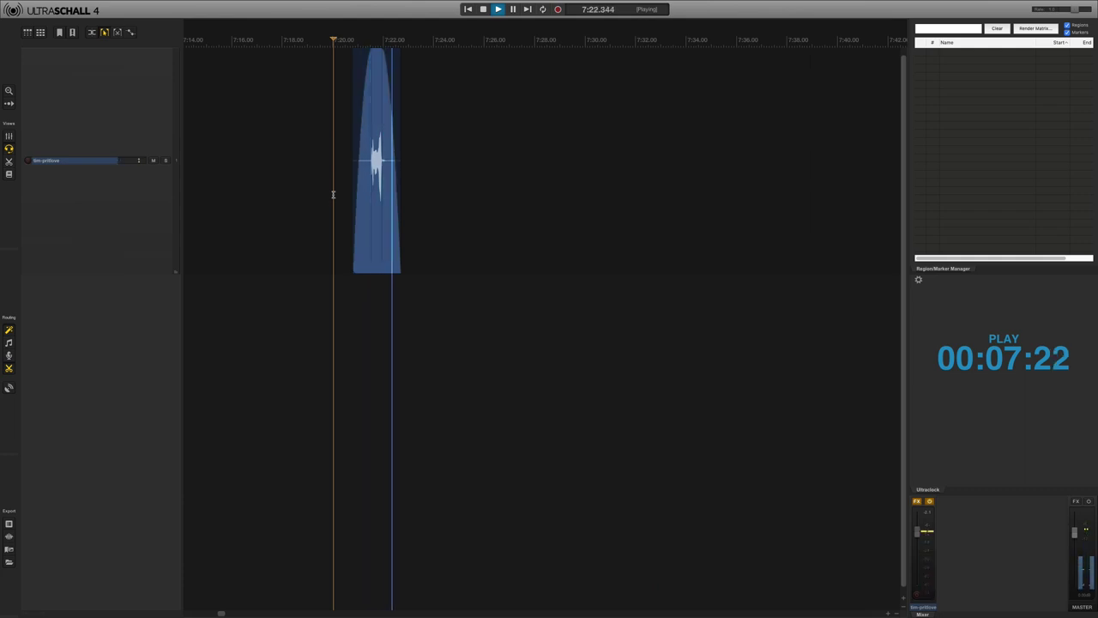
{"action": "key", "text": "space"}
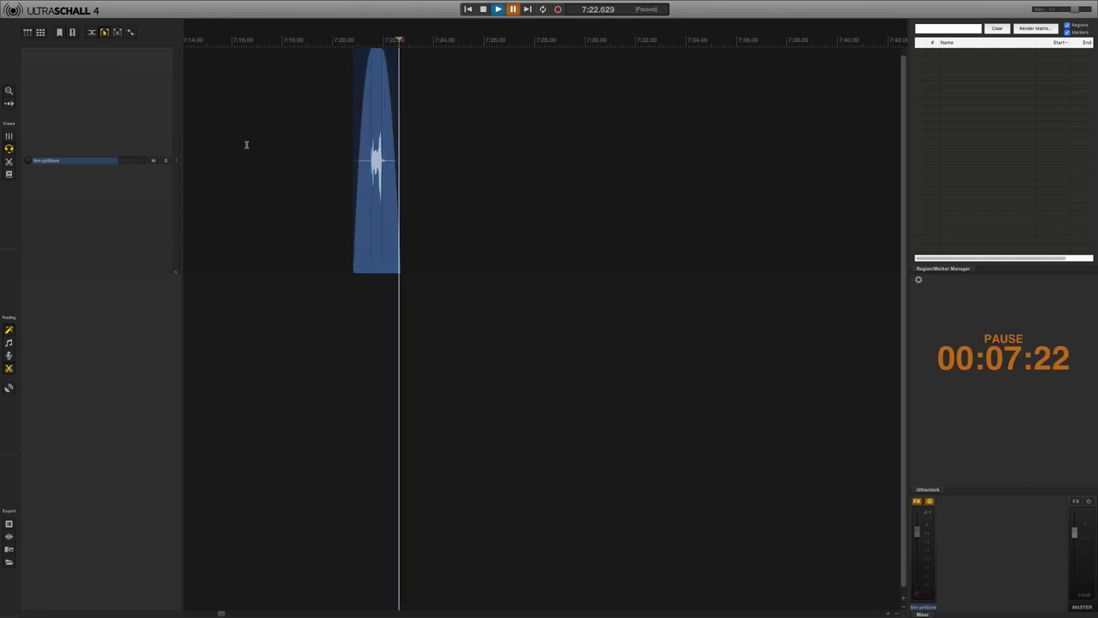
{"action": "left_click", "coordinate": [378, 157]}
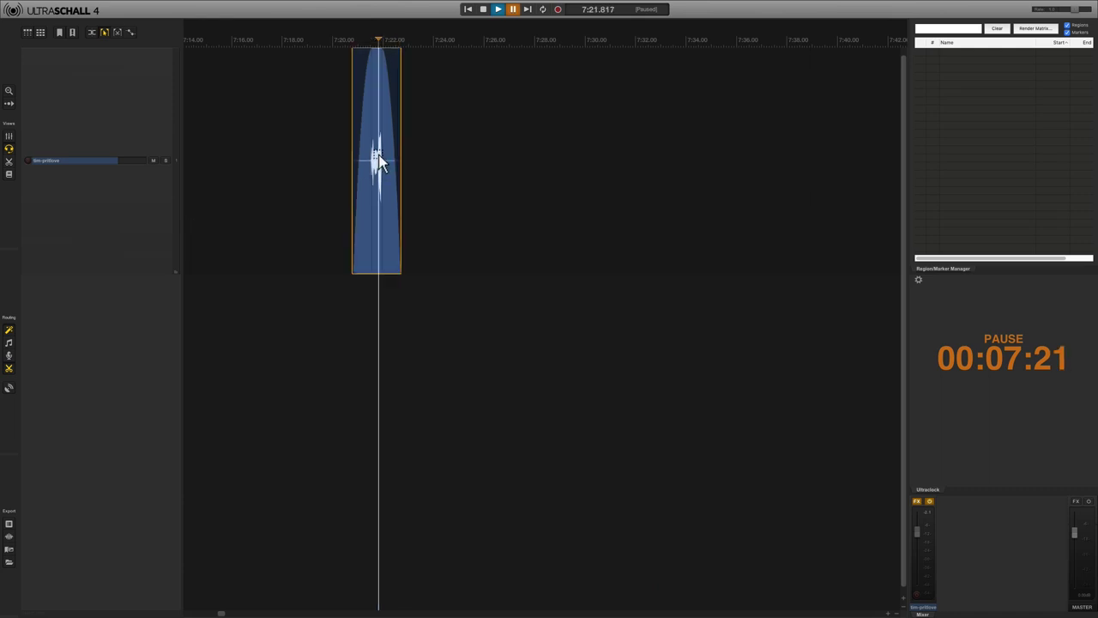
{"action": "key", "text": "Delete"}
Step: Listen to the short, quiet clip at about 14:54, the first of the three neighbouring clips
{"action": "scroll", "coordinate": [378, 153], "scroll_direction": "right", "scroll_amount": 10}
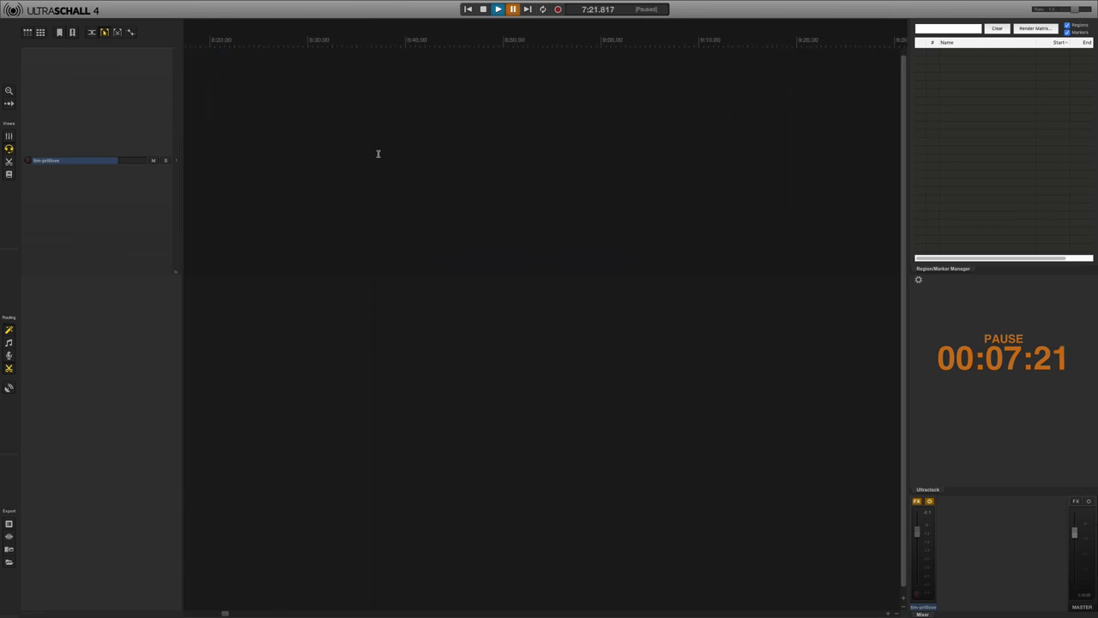
{"action": "scroll", "coordinate": [377, 153], "scroll_direction": "right", "scroll_amount": 10}
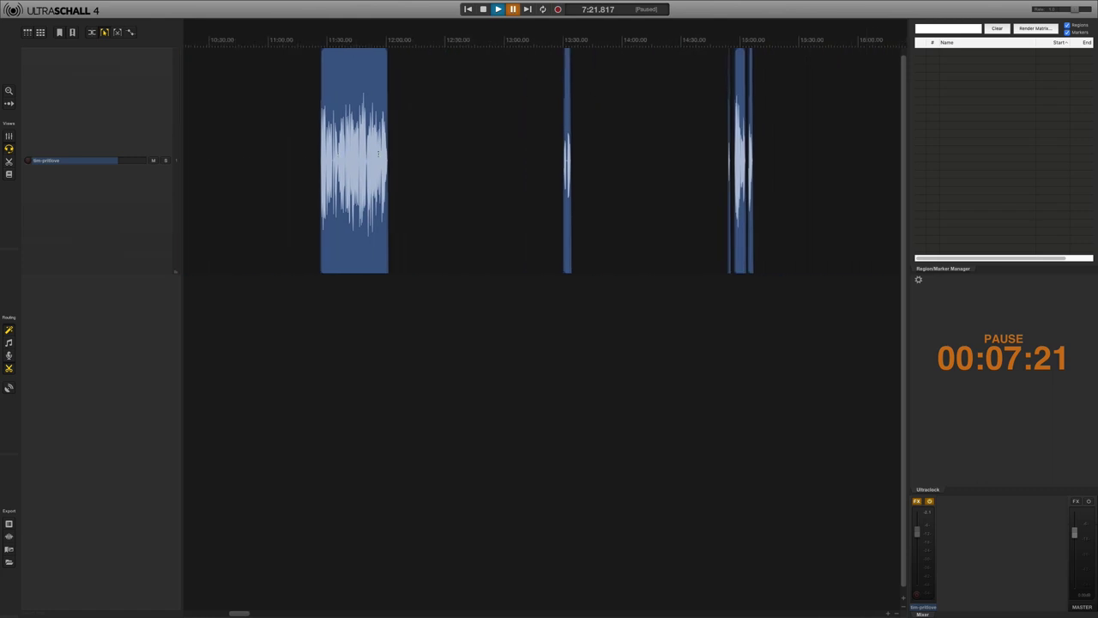
{"action": "scroll", "coordinate": [378, 153], "scroll_direction": "right", "scroll_amount": 8}
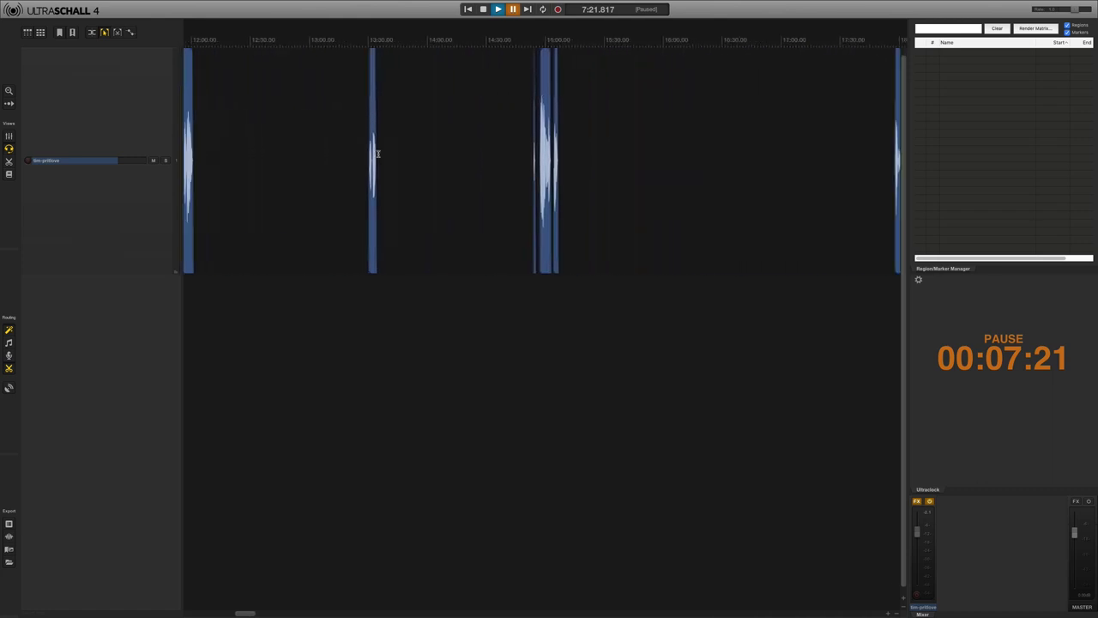
{"action": "scroll", "coordinate": [378, 154], "scroll_direction": "right", "scroll_amount": 2}
{"action": "scroll", "coordinate": [558, 151], "scroll_direction": "up", "scroll_amount": 10}
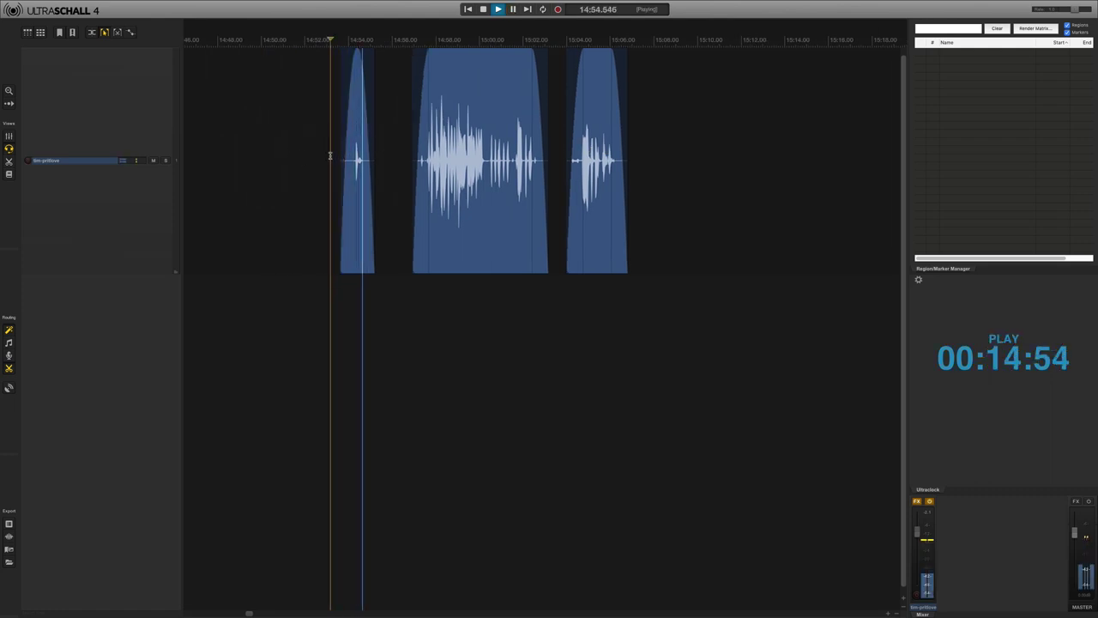
{"action": "key", "text": "ctrl+space"}
Step: Check the clips beyond 15:00 for leftover noise and listen to the opening sounds of the long clip at about 21:46
{"action": "scroll", "coordinate": [445, 196], "scroll_direction": "down", "scroll_amount": 3}
{"action": "scroll", "coordinate": [445, 196], "scroll_direction": "right", "scroll_amount": 5}
{"action": "scroll", "coordinate": [446, 197], "scroll_direction": "right", "scroll_amount": 8}
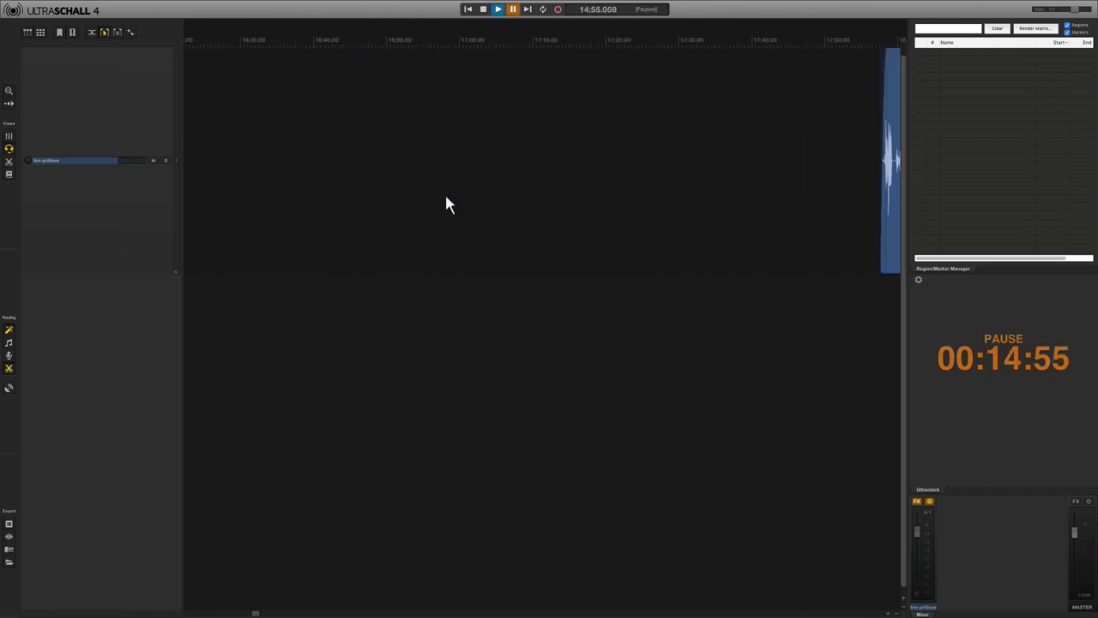
{"action": "scroll", "coordinate": [444, 195], "scroll_direction": "up", "scroll_amount": 3}
{"action": "scroll", "coordinate": [445, 195], "scroll_direction": "right", "scroll_amount": 10}
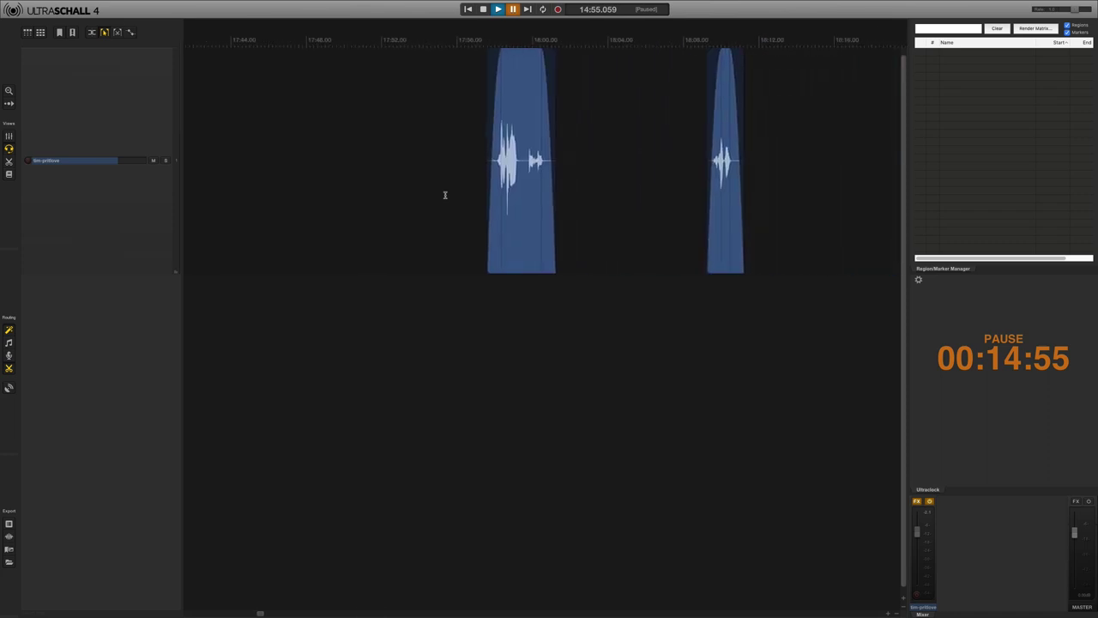
{"action": "scroll", "coordinate": [445, 195], "scroll_direction": "right", "scroll_amount": 8}
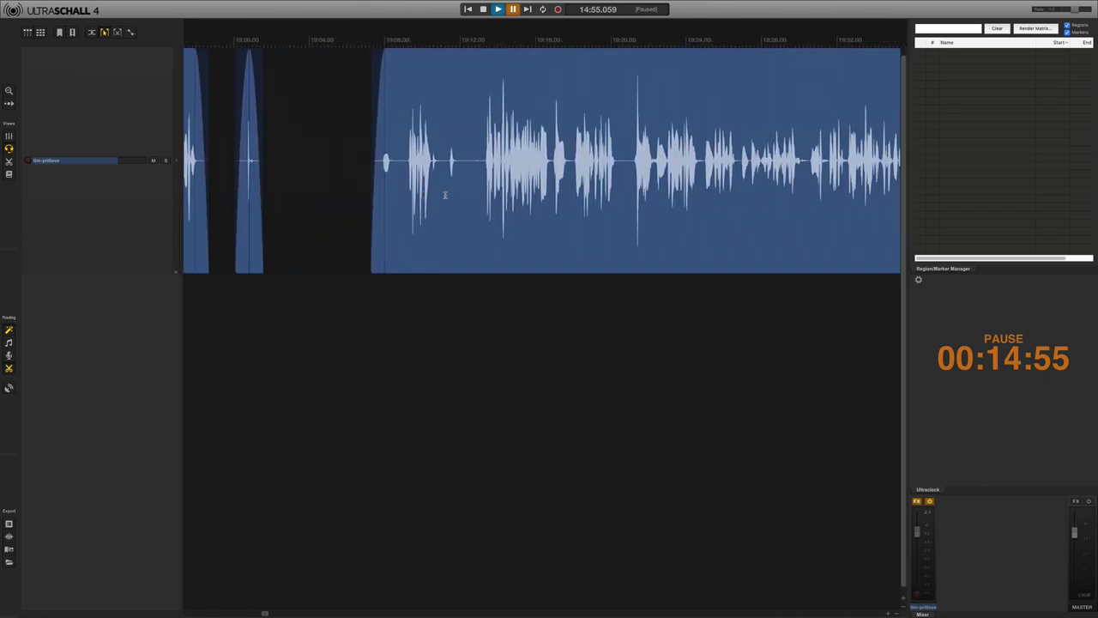
{"action": "scroll", "coordinate": [445, 195], "scroll_direction": "right", "scroll_amount": 10}
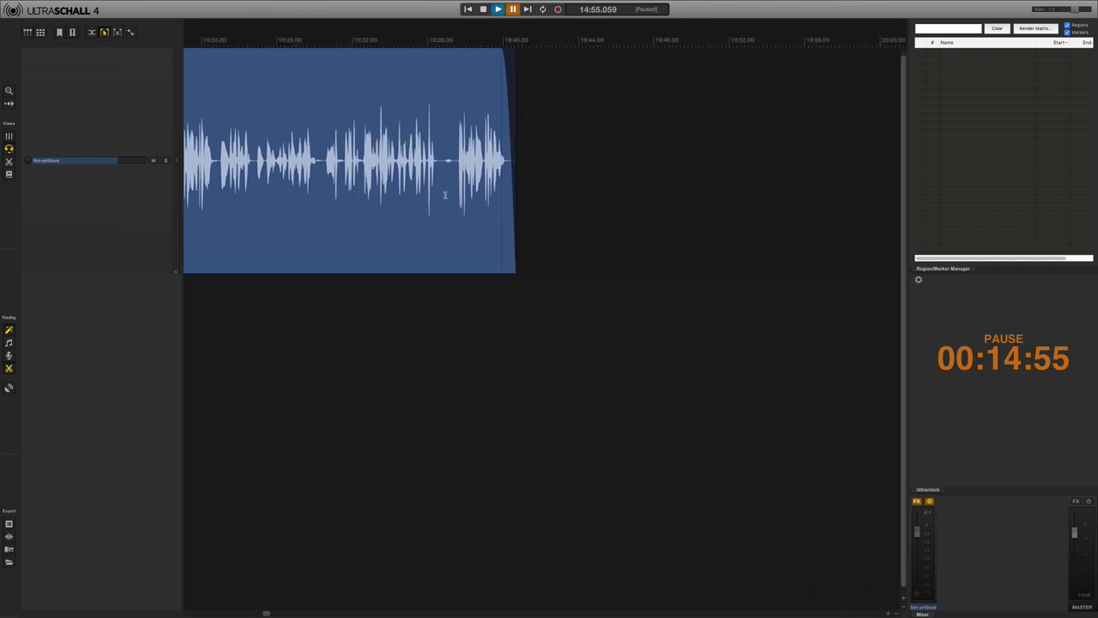
{"action": "scroll", "coordinate": [445, 194], "scroll_direction": "right", "scroll_amount": 12}
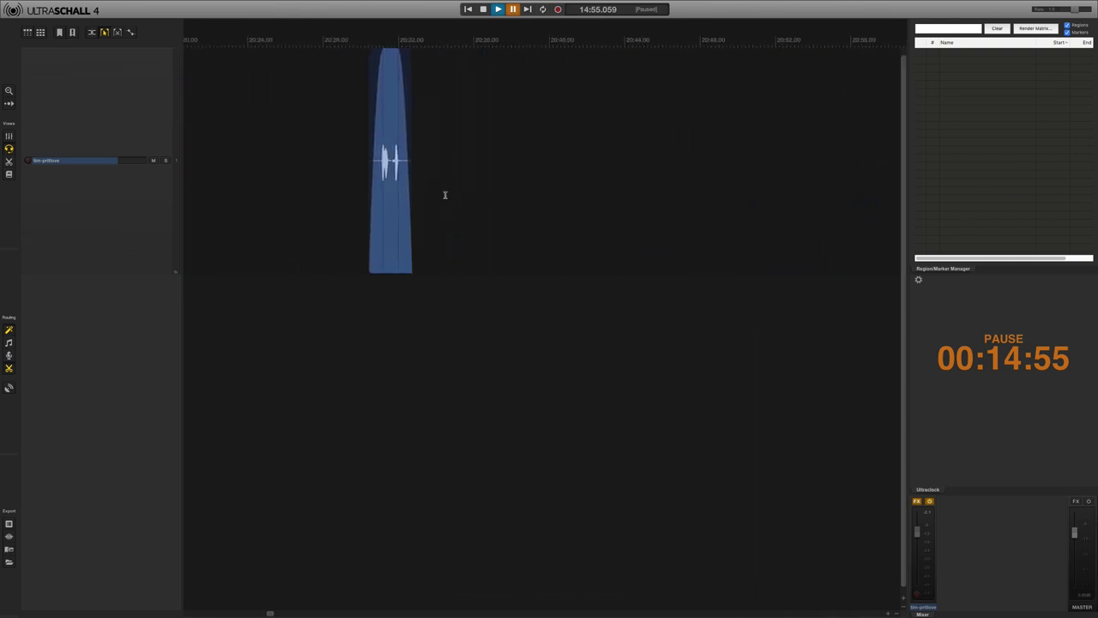
{"action": "scroll", "coordinate": [445, 195], "scroll_direction": "right", "scroll_amount": 12}
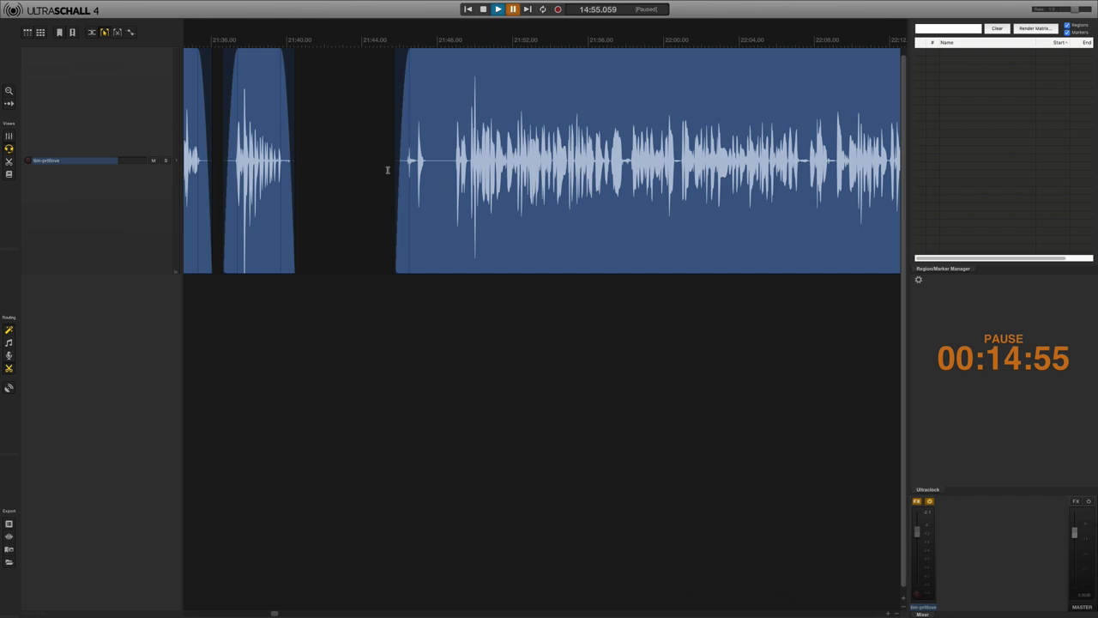
{"action": "key", "text": "space"}
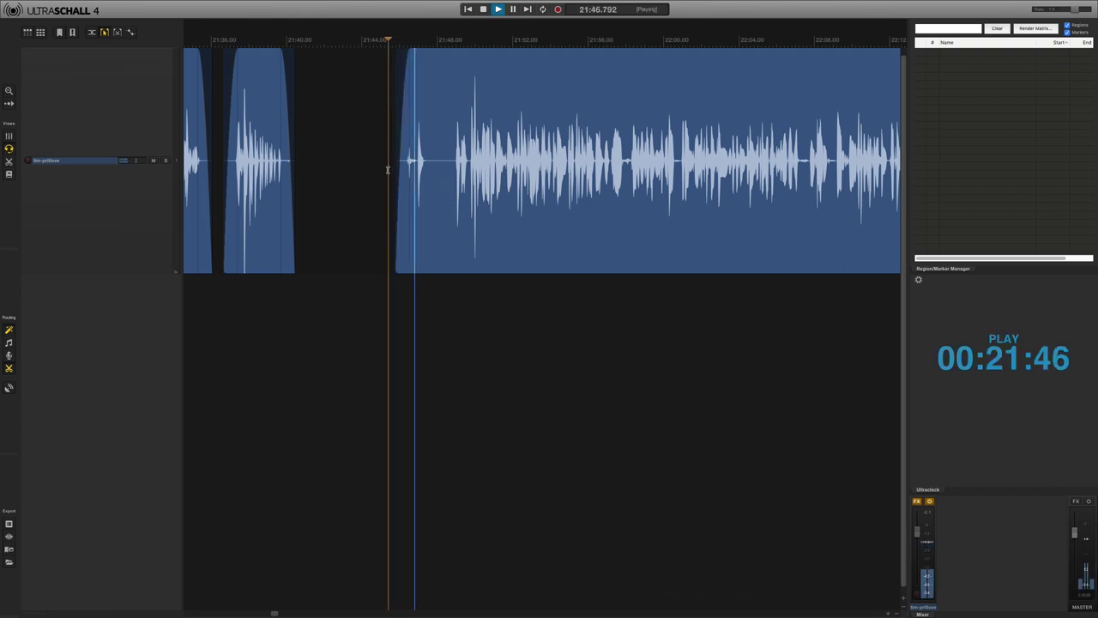
{"action": "key", "text": "space"}
Step: Listen to the short, quiet clip at about 24:22 between the two longer speech clips
{"action": "scroll", "coordinate": [673, 188], "scroll_direction": "right", "scroll_amount": 20}
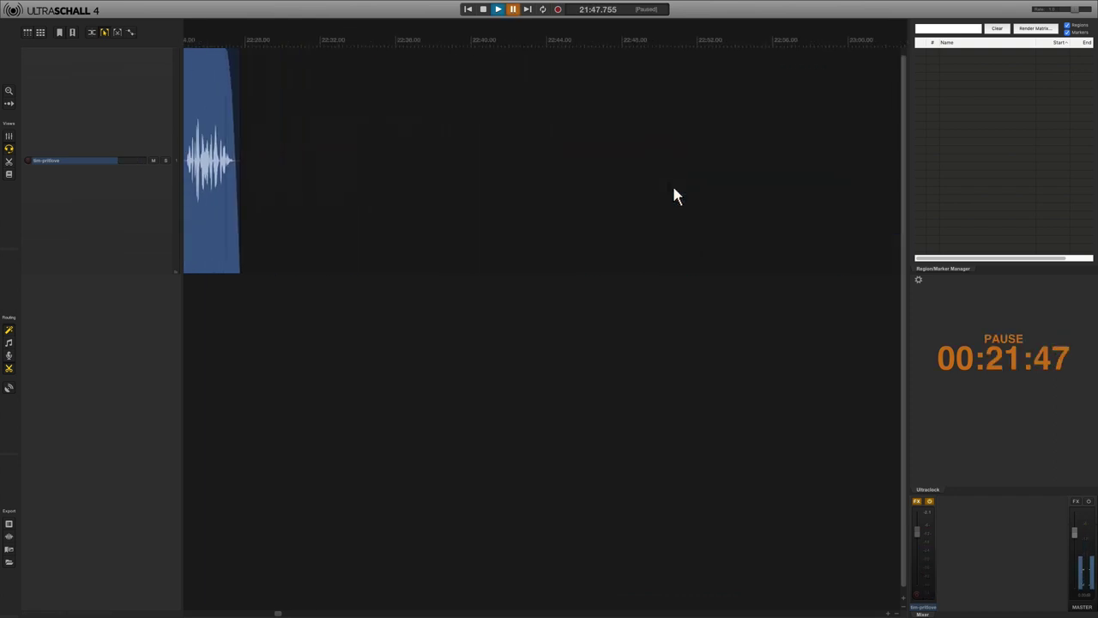
{"action": "scroll", "coordinate": [674, 188], "scroll_direction": "right", "scroll_amount": 15}
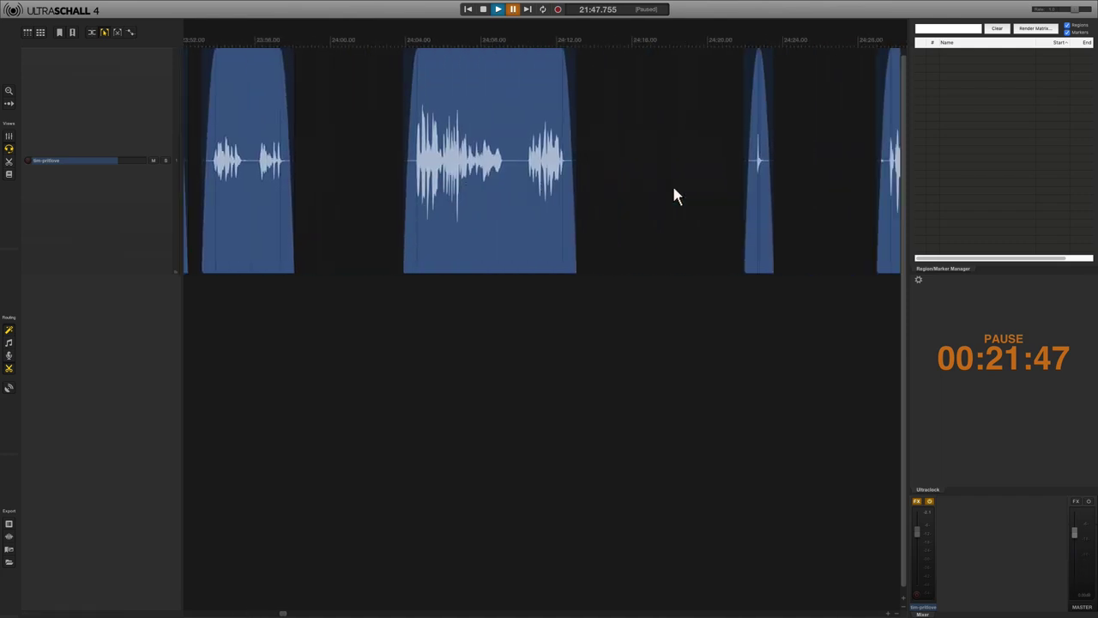
{"action": "scroll", "coordinate": [673, 196], "scroll_direction": "right", "scroll_amount": 3}
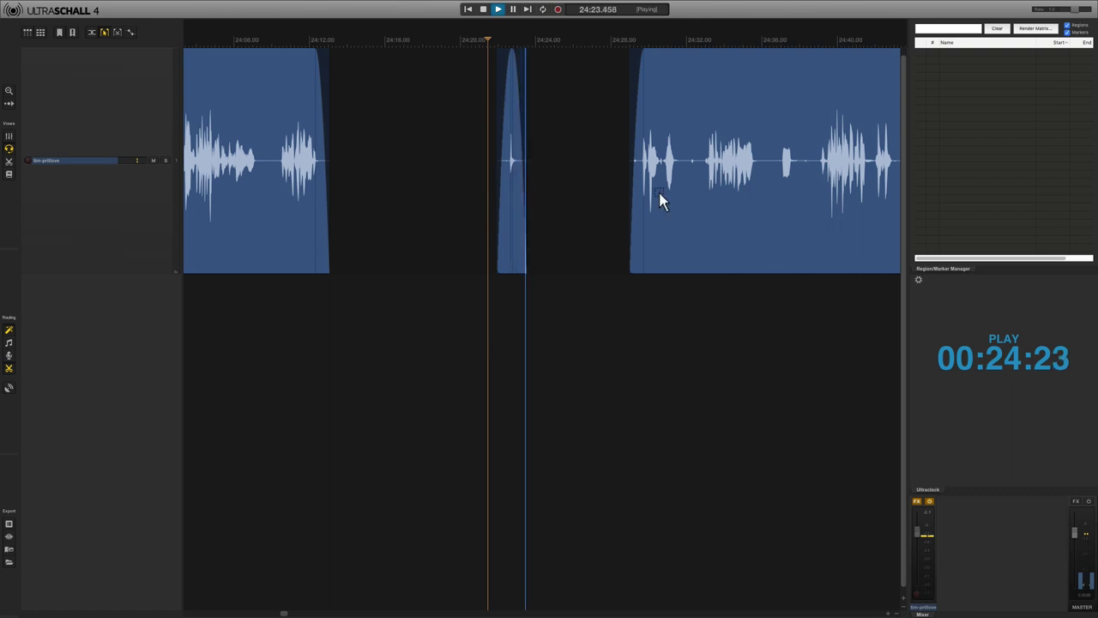
{"action": "key", "text": "space"}
Step: Check the clips between about 24:30 and 35:00 along the timeline for leftover noise
{"action": "scroll", "coordinate": [662, 200], "scroll_direction": "right", "scroll_amount": 20}
{"action": "scroll", "coordinate": [662, 200], "scroll_direction": "right", "scroll_amount": 10}
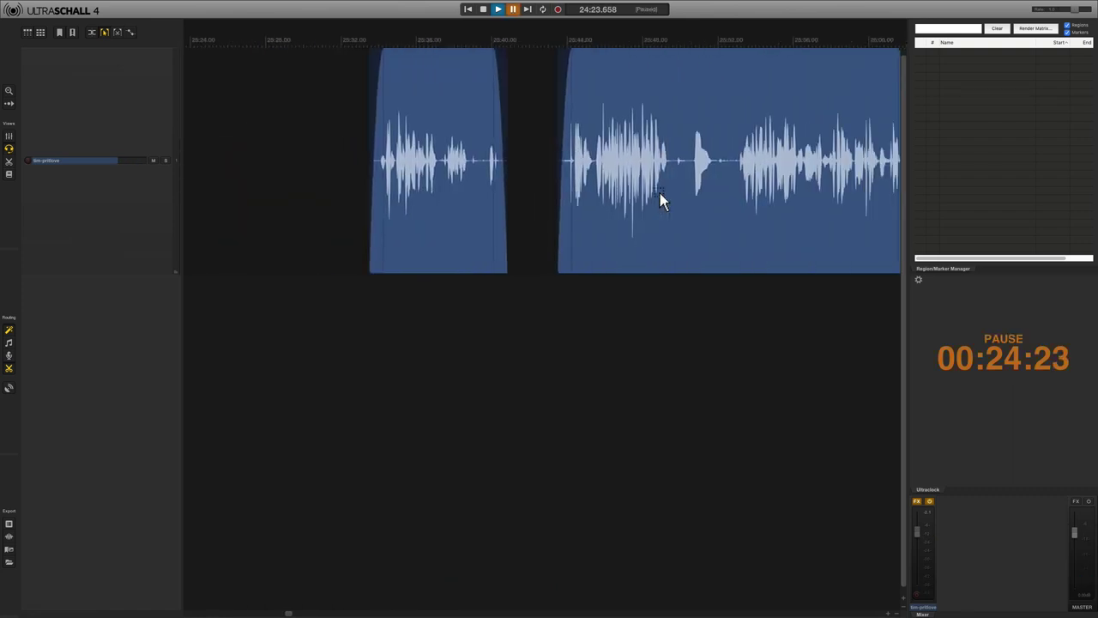
{"action": "scroll", "coordinate": [661, 197], "scroll_direction": "right", "scroll_amount": 15}
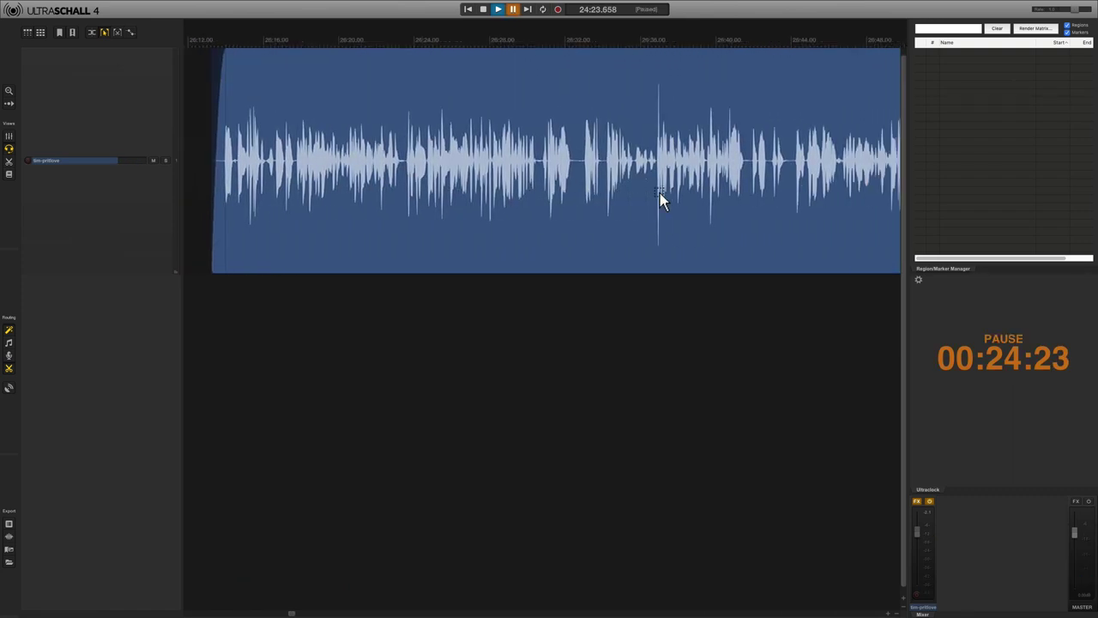
{"action": "scroll", "coordinate": [660, 199], "scroll_direction": "right", "scroll_amount": 20}
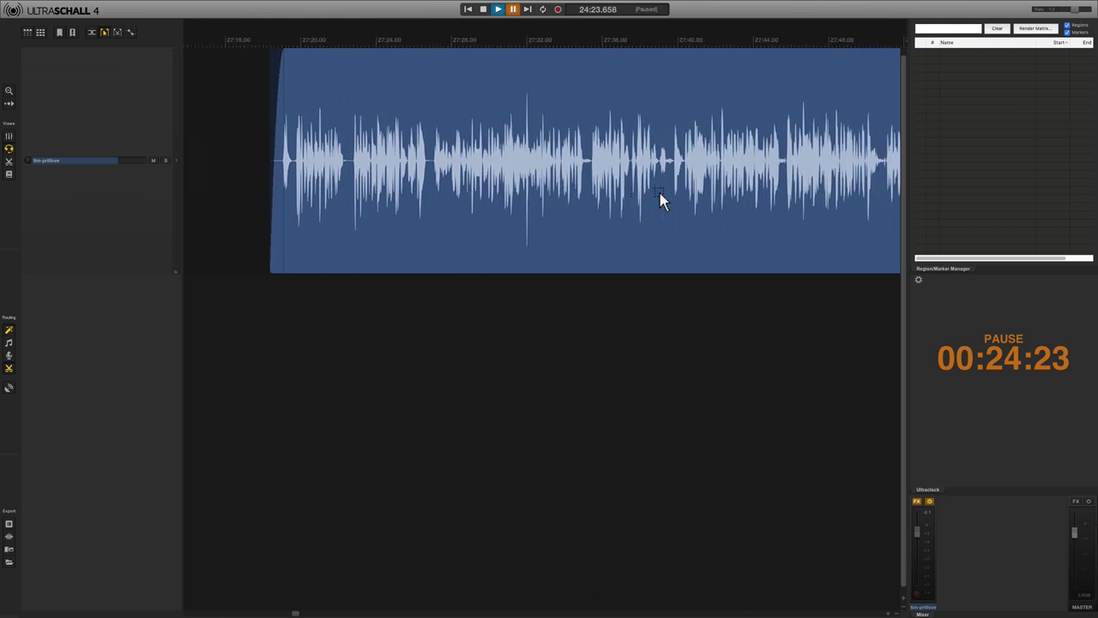
{"action": "scroll", "coordinate": [659, 200], "scroll_direction": "right", "scroll_amount": 20}
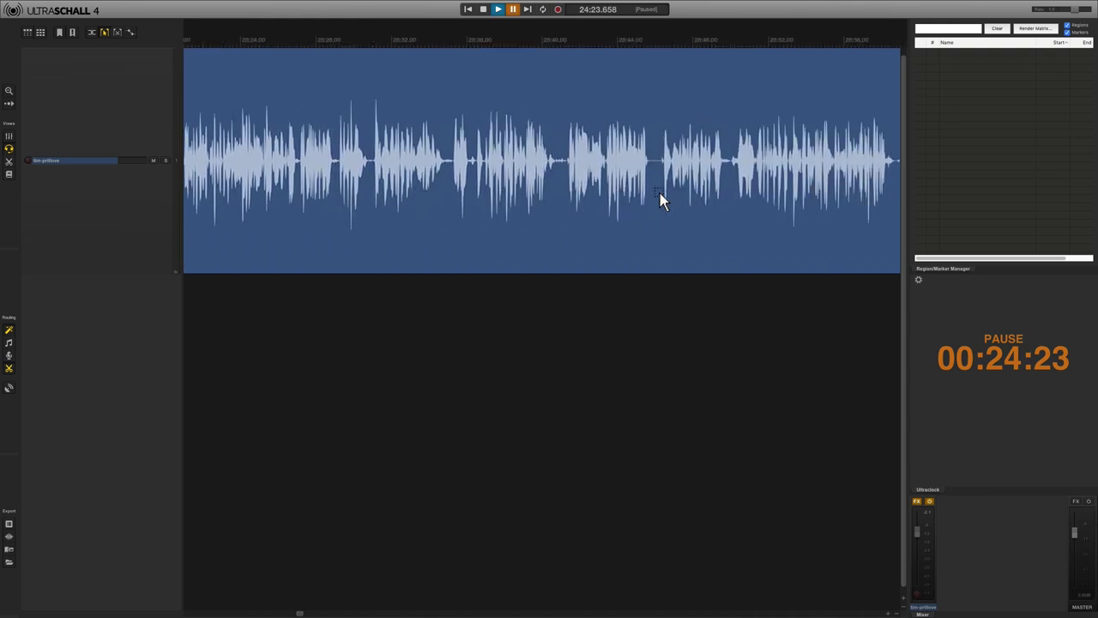
{"action": "scroll", "coordinate": [660, 197], "scroll_direction": "right", "scroll_amount": 18}
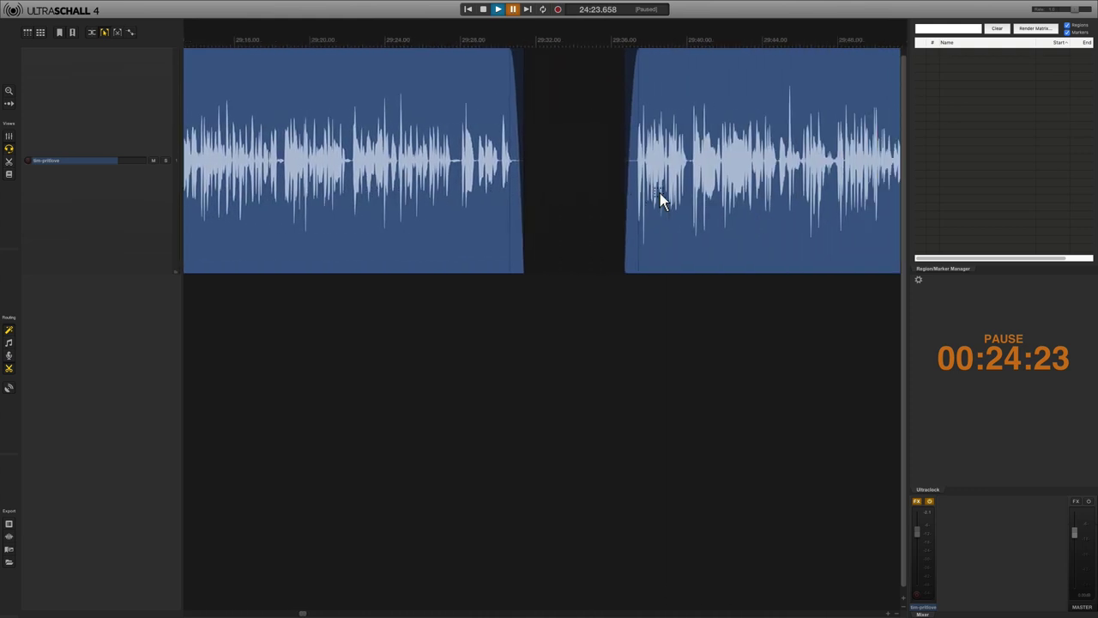
{"action": "scroll", "coordinate": [660, 197], "scroll_direction": "right", "scroll_amount": 20}
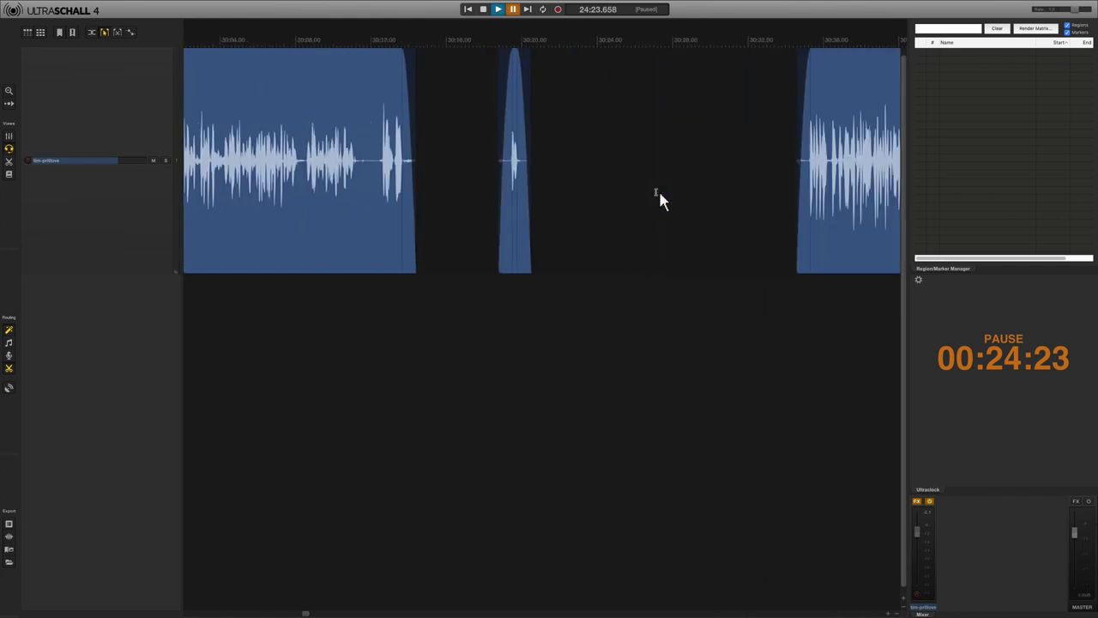
{"action": "scroll", "coordinate": [660, 199], "scroll_direction": "right", "scroll_amount": 20}
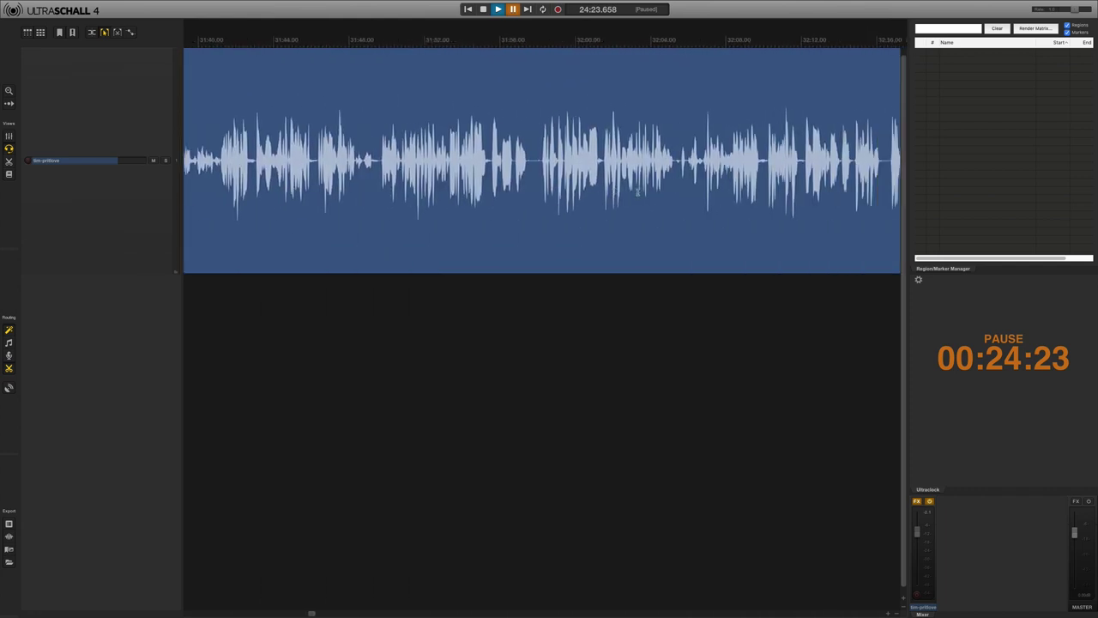
{"action": "scroll", "coordinate": [637, 192], "scroll_direction": "right", "scroll_amount": 20}
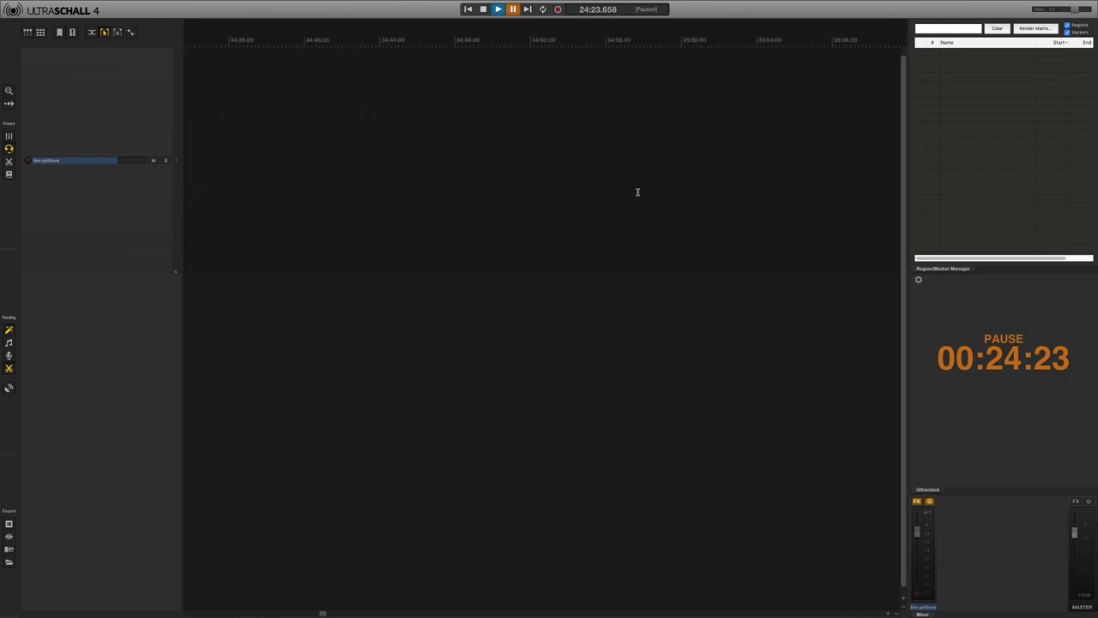
Step: Listen to the short isolated clip at about 35:48 and delete it from the track
{"action": "scroll", "coordinate": [637, 192], "scroll_direction": "right", "scroll_amount": 10}
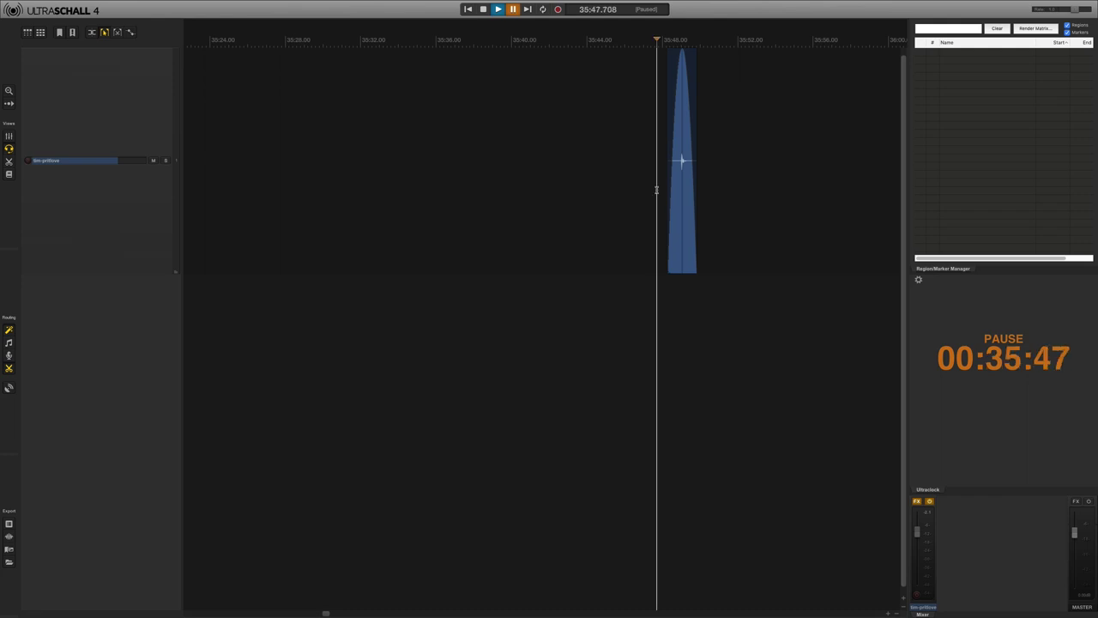
{"action": "key", "text": "space"}
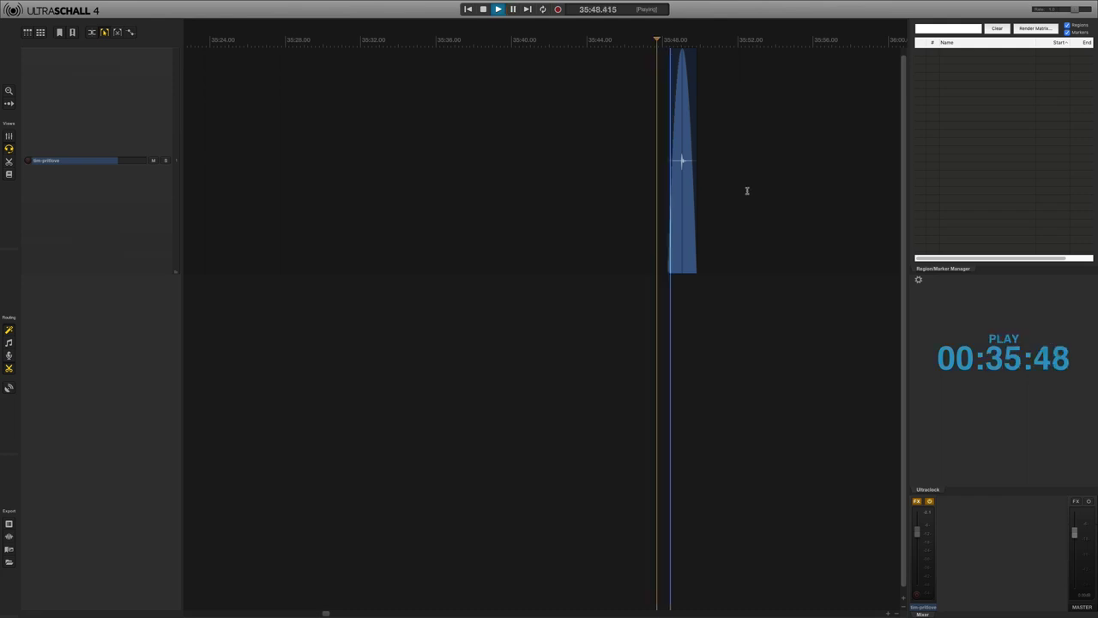
{"action": "key", "text": "space"}
{"action": "left_click", "coordinate": [680, 203]}
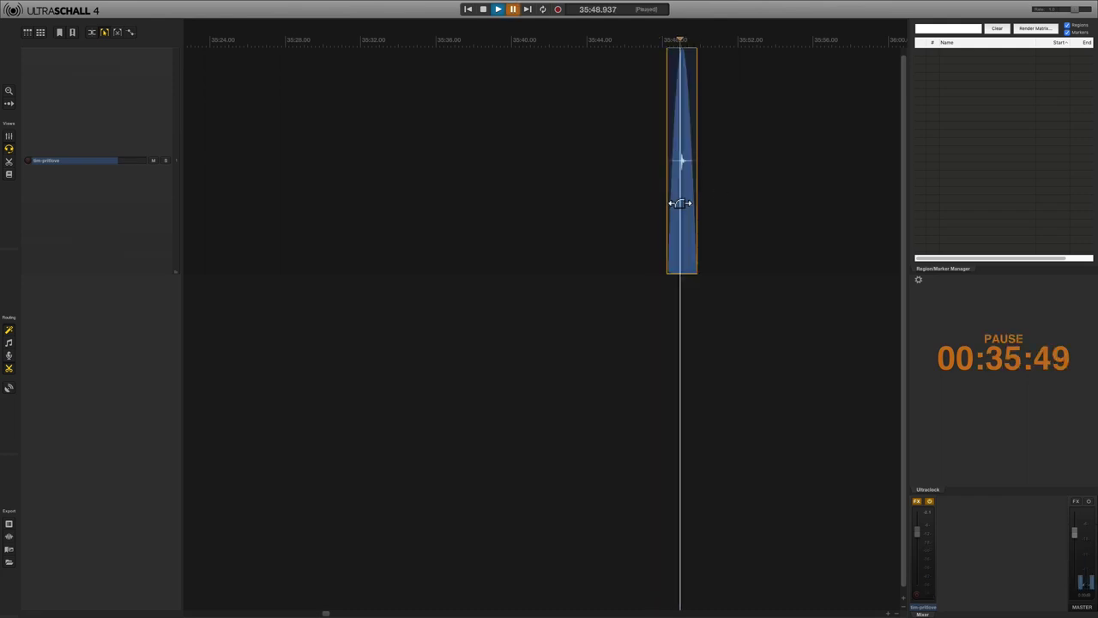
{"action": "key", "text": "Delete"}
Step: Listen to the short clip at about 43:10, just before the longer speech clip, and delete it
{"action": "scroll", "coordinate": [681, 203], "scroll_direction": "right", "scroll_amount": 10}
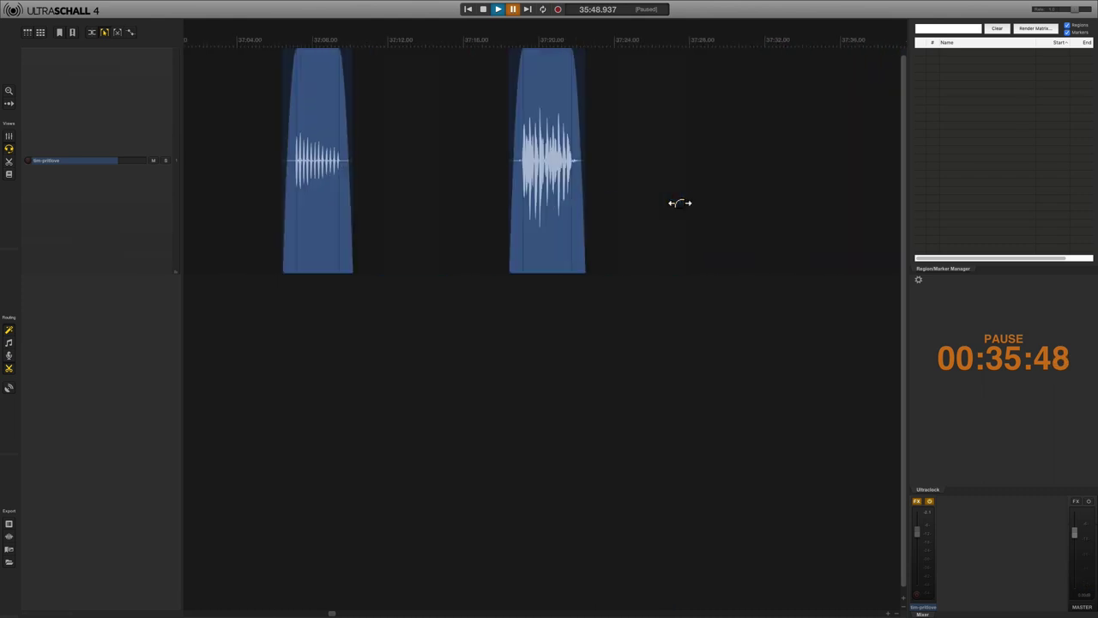
{"action": "scroll", "coordinate": [681, 206], "scroll_direction": "right", "scroll_amount": 10}
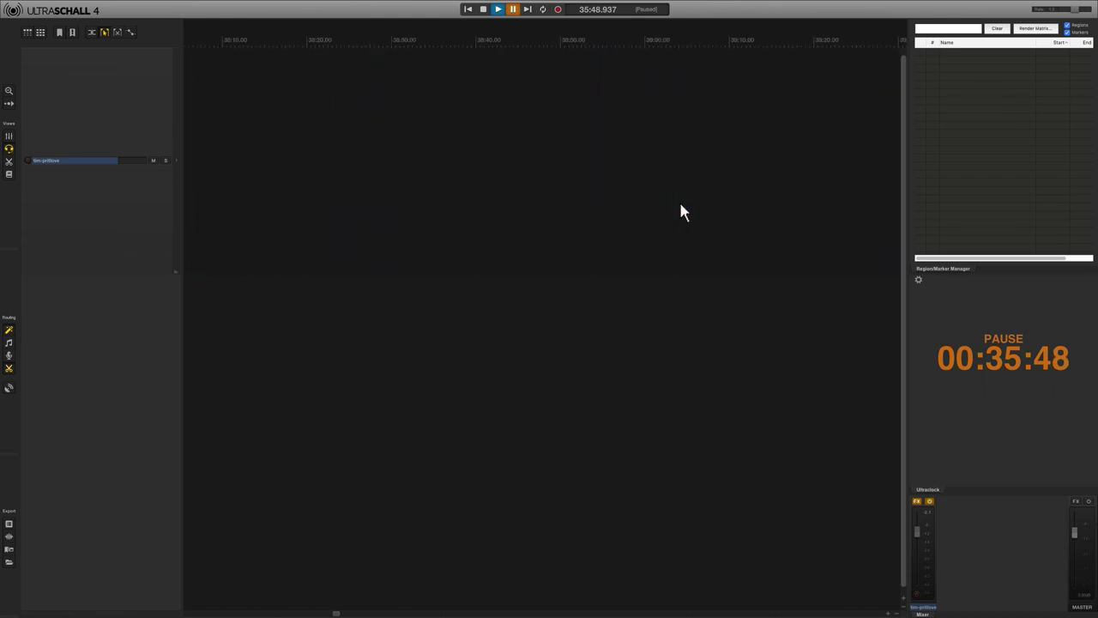
{"action": "scroll", "coordinate": [680, 210], "scroll_direction": "right", "scroll_amount": 10}
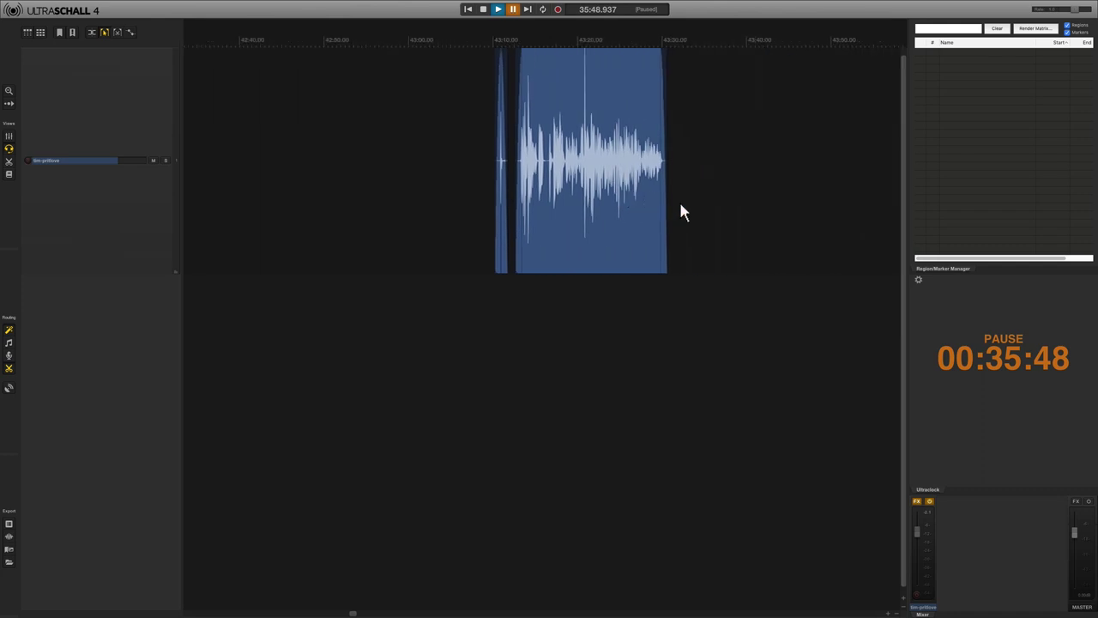
{"action": "scroll", "coordinate": [481, 178], "scroll_direction": "up", "scroll_amount": 5}
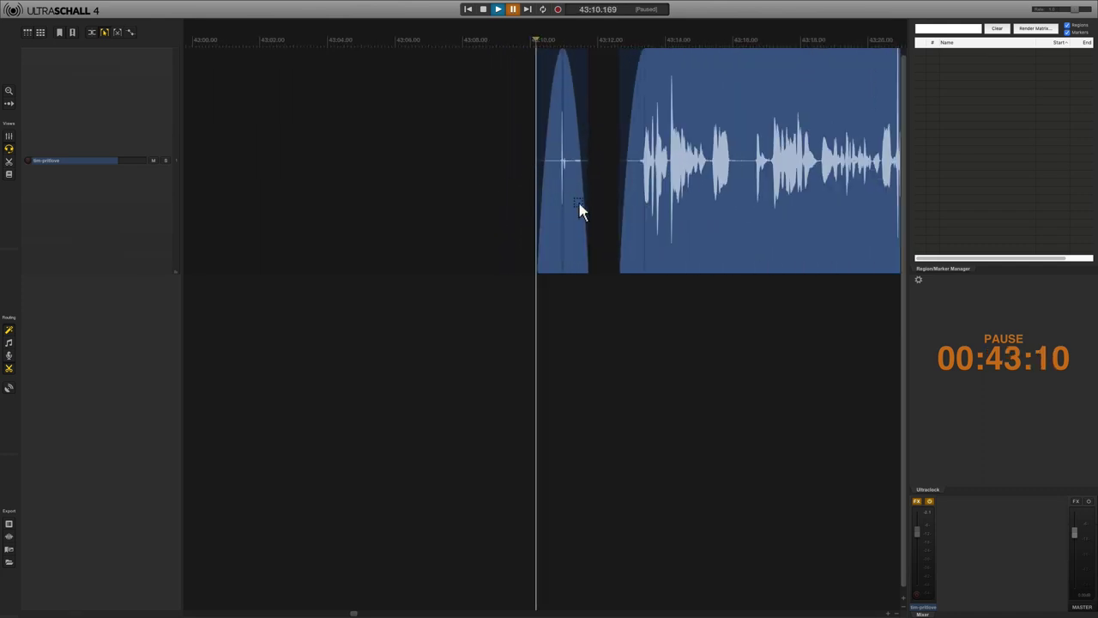
{"action": "key", "text": "space"}
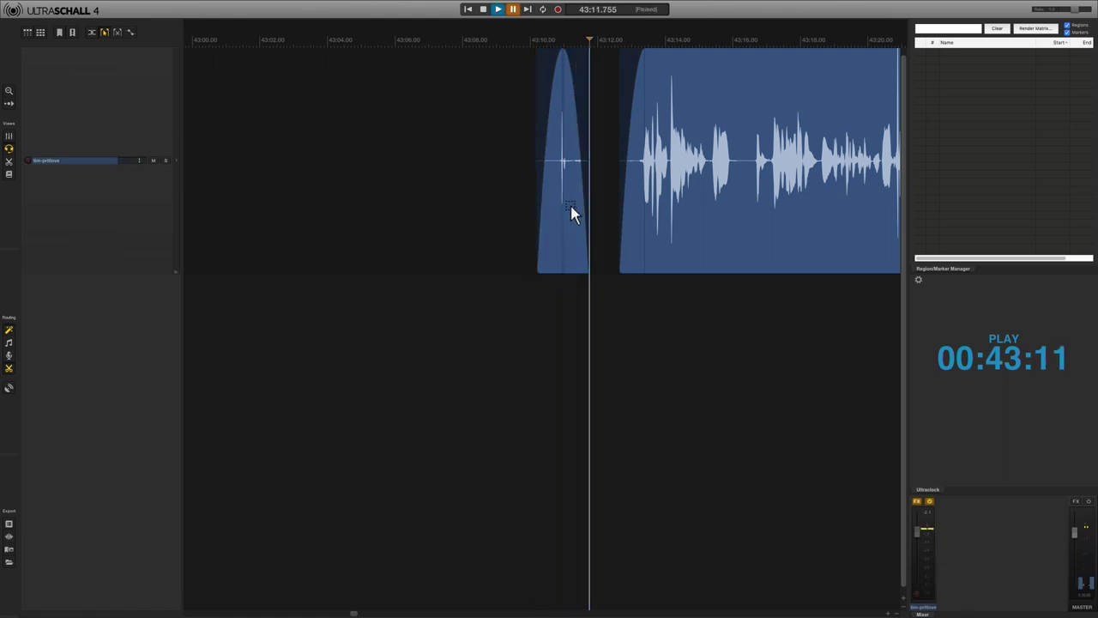
{"action": "key", "text": "space"}
{"action": "left_click", "coordinate": [573, 213]}
{"action": "key", "text": "Delete"}
Step: Delete the short, quiet isolated clip at about 45:58 from the track
{"action": "scroll", "coordinate": [574, 212], "scroll_direction": "right", "scroll_amount": 5}
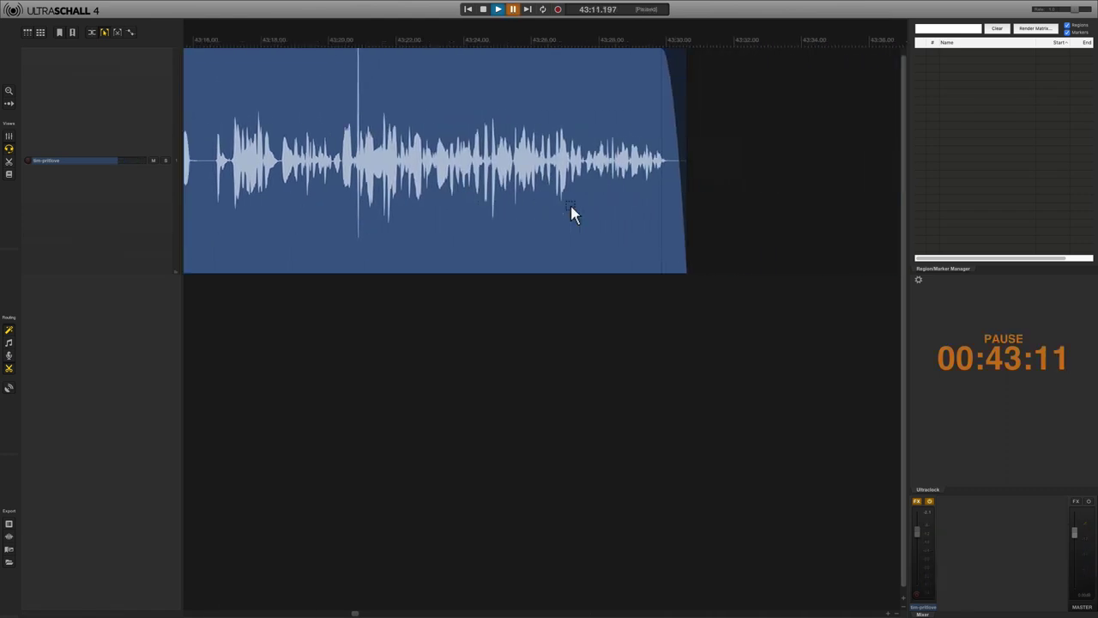
{"action": "scroll", "coordinate": [572, 206], "scroll_direction": "right", "scroll_amount": 15}
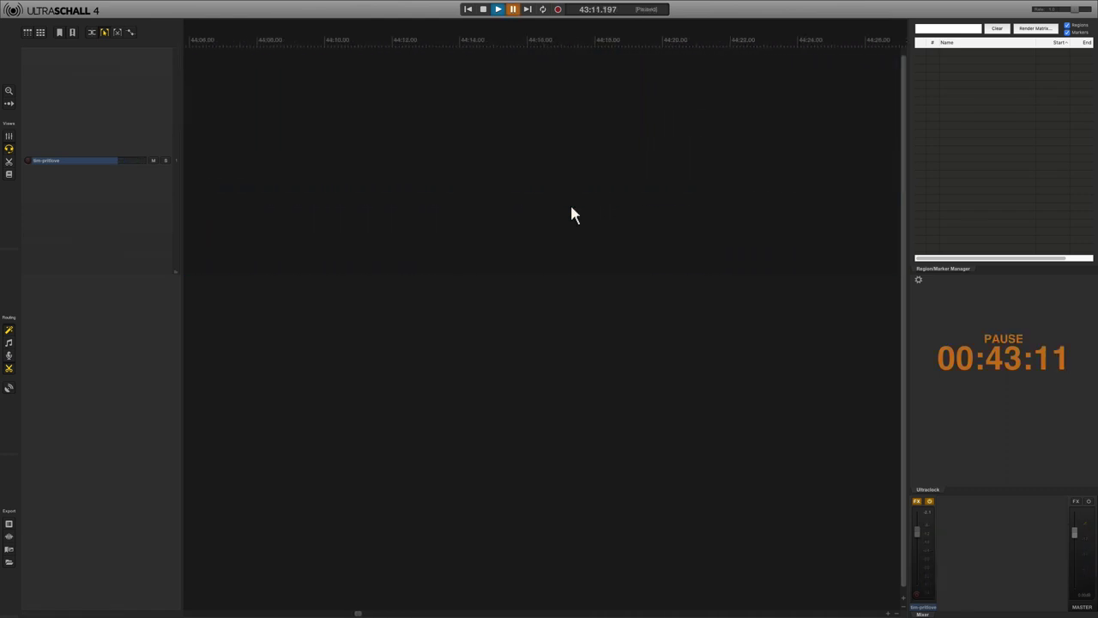
{"action": "scroll", "coordinate": [574, 214], "scroll_direction": "right", "scroll_amount": 10}
{"action": "scroll", "coordinate": [572, 210], "scroll_direction": "right", "scroll_amount": 20}
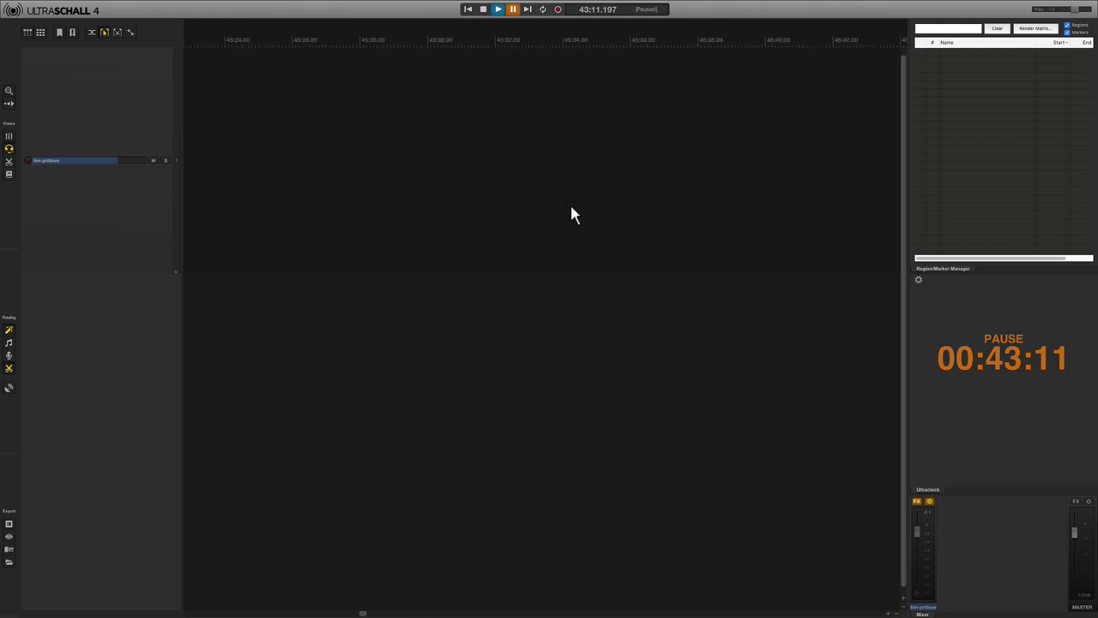
{"action": "scroll", "coordinate": [572, 208], "scroll_direction": "left", "scroll_amount": 2}
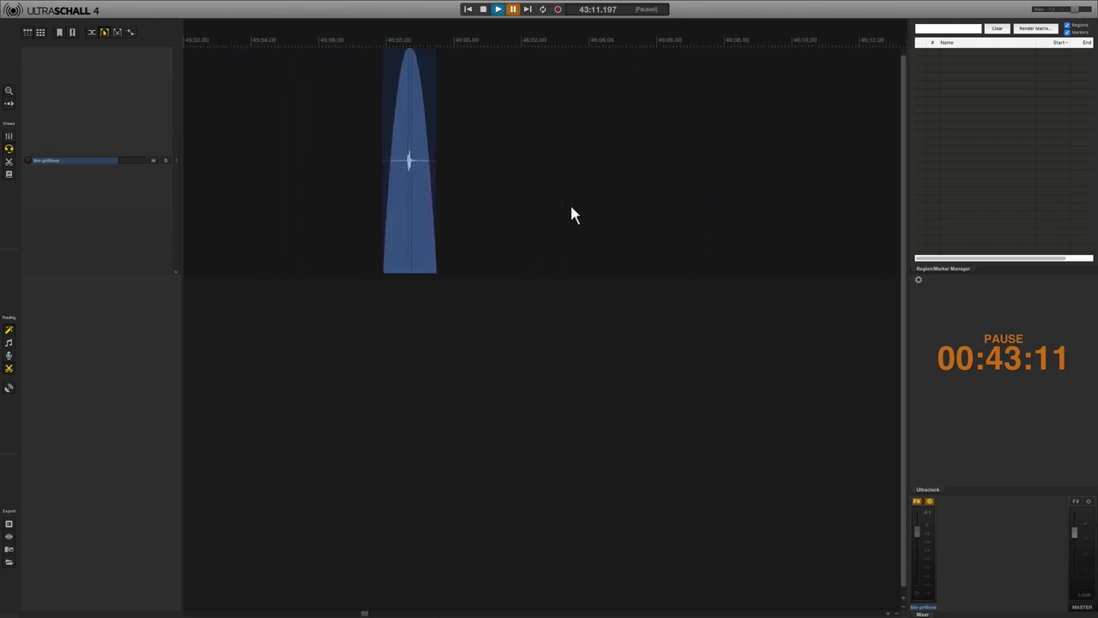
{"action": "key", "text": "ctrl+space"}
{"action": "left_click", "coordinate": [398, 210]}
{"action": "key", "text": "Delete"}
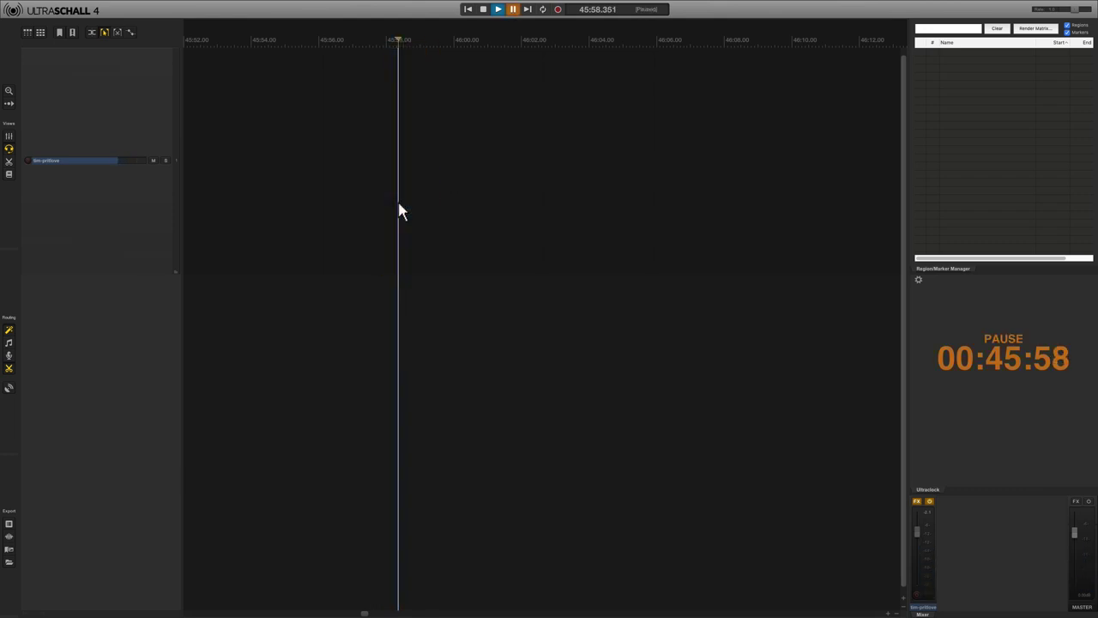
Step: Listen to the narrow isolated clip at about 55:20 and delete it from the track
{"action": "scroll", "coordinate": [398, 199], "scroll_direction": "right", "scroll_amount": 10}
{"action": "scroll", "coordinate": [397, 202], "scroll_direction": "right", "scroll_amount": 15}
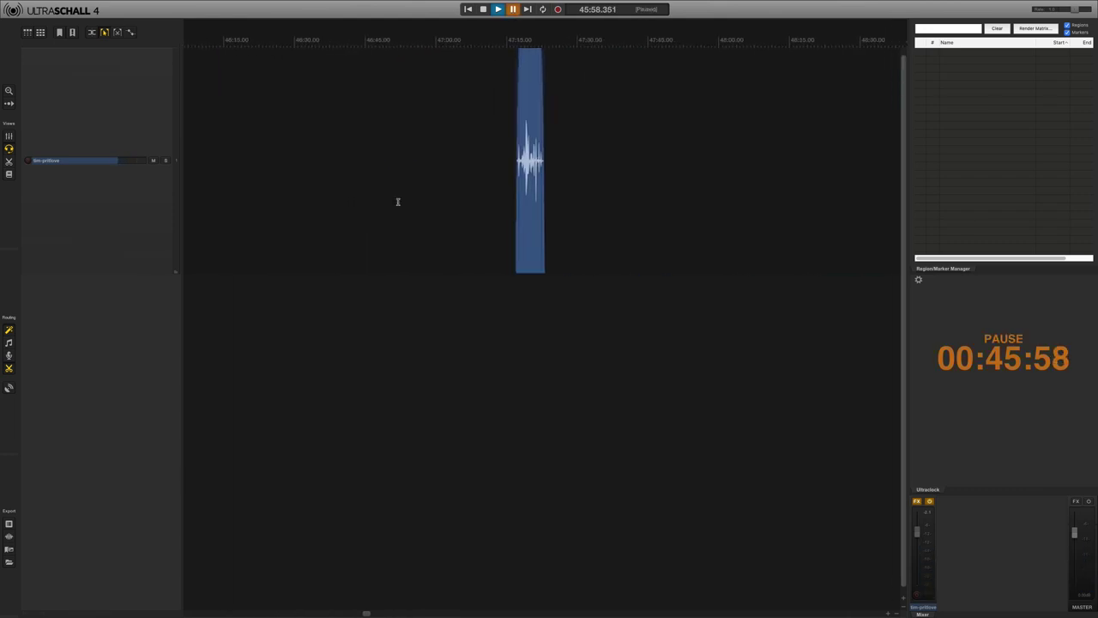
{"action": "scroll", "coordinate": [397, 202], "scroll_direction": "down", "scroll_amount": 5}
{"action": "scroll", "coordinate": [397, 202], "scroll_direction": "up", "scroll_amount": 3}
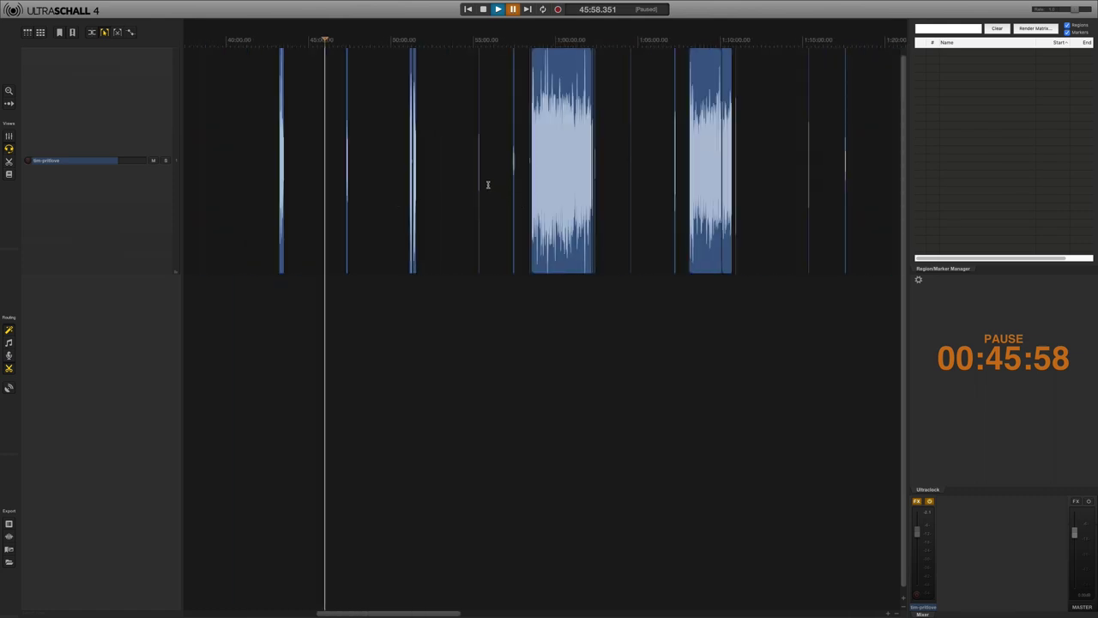
{"action": "scroll", "coordinate": [487, 185], "scroll_direction": "up", "scroll_amount": 4}
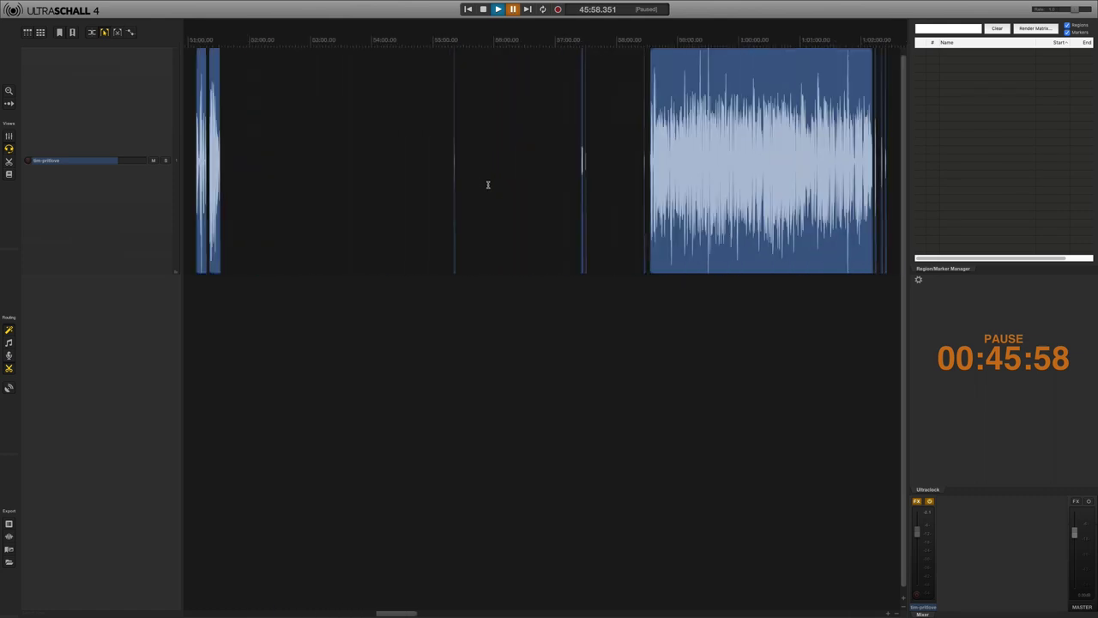
{"action": "scroll", "coordinate": [487, 185], "scroll_direction": "up", "scroll_amount": 5}
{"action": "scroll", "coordinate": [488, 185], "scroll_direction": "up", "scroll_amount": 3}
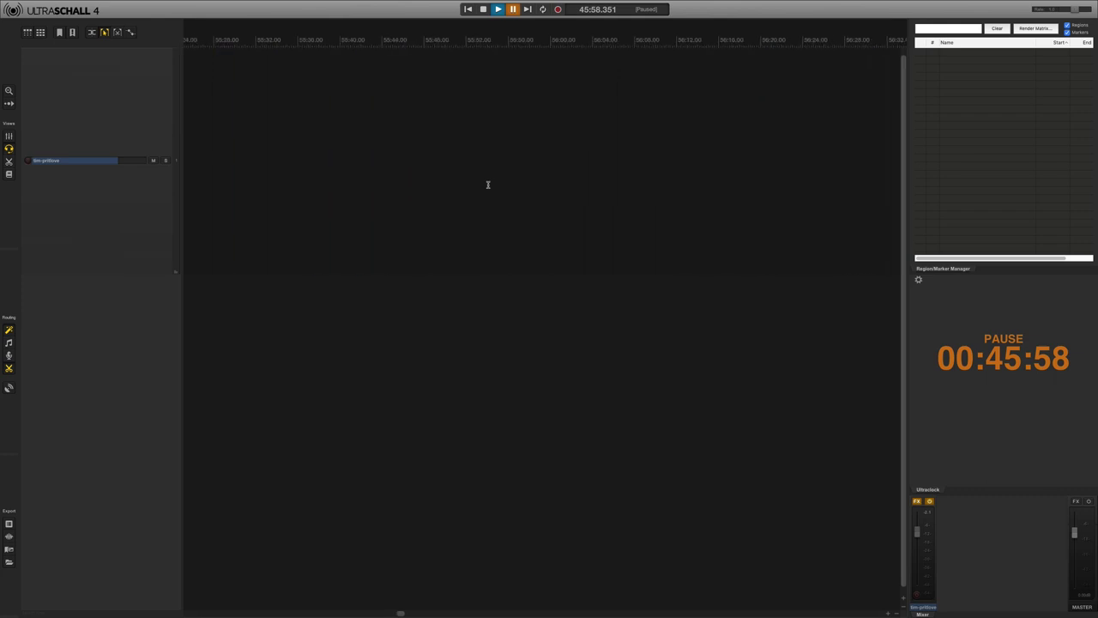
{"action": "left_click", "coordinate": [364, 204]}
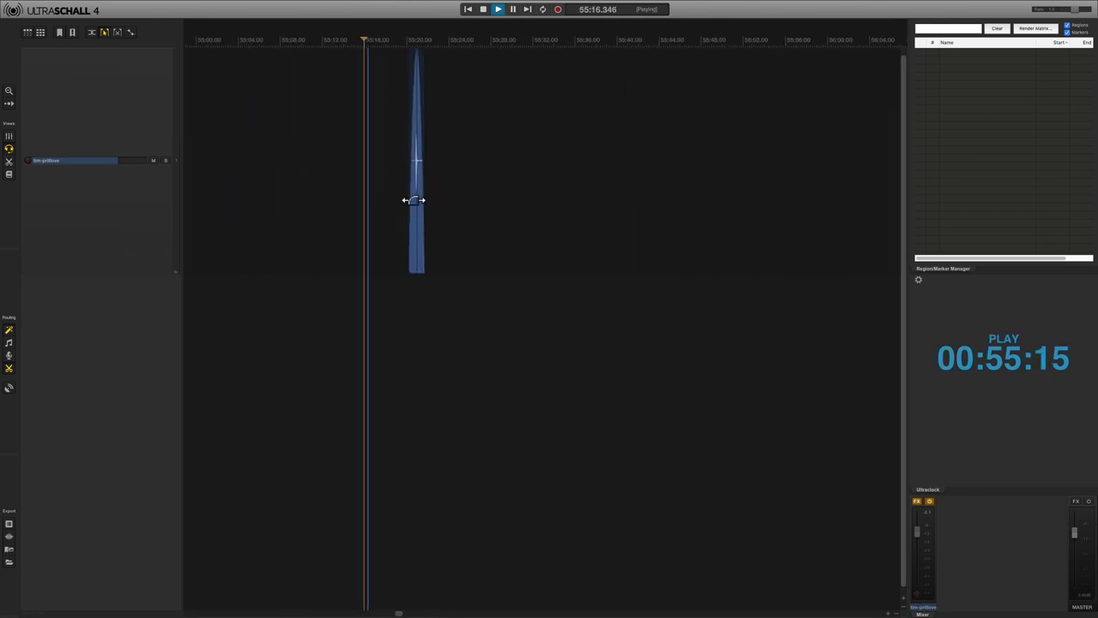
{"action": "left_click", "coordinate": [404, 175]}
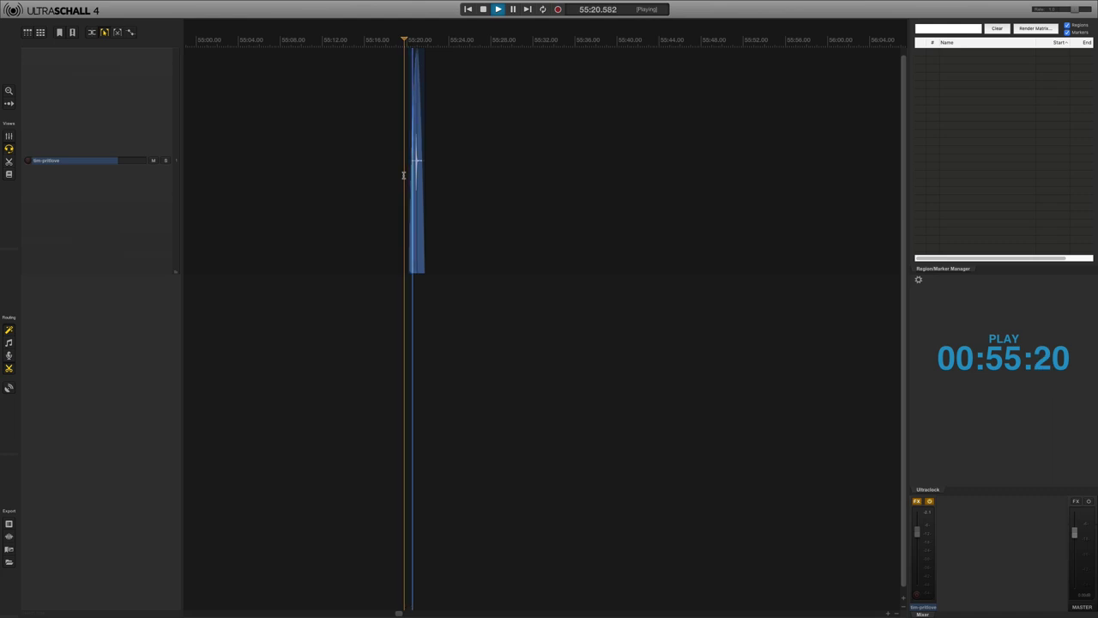
{"action": "left_click", "coordinate": [413, 185]}
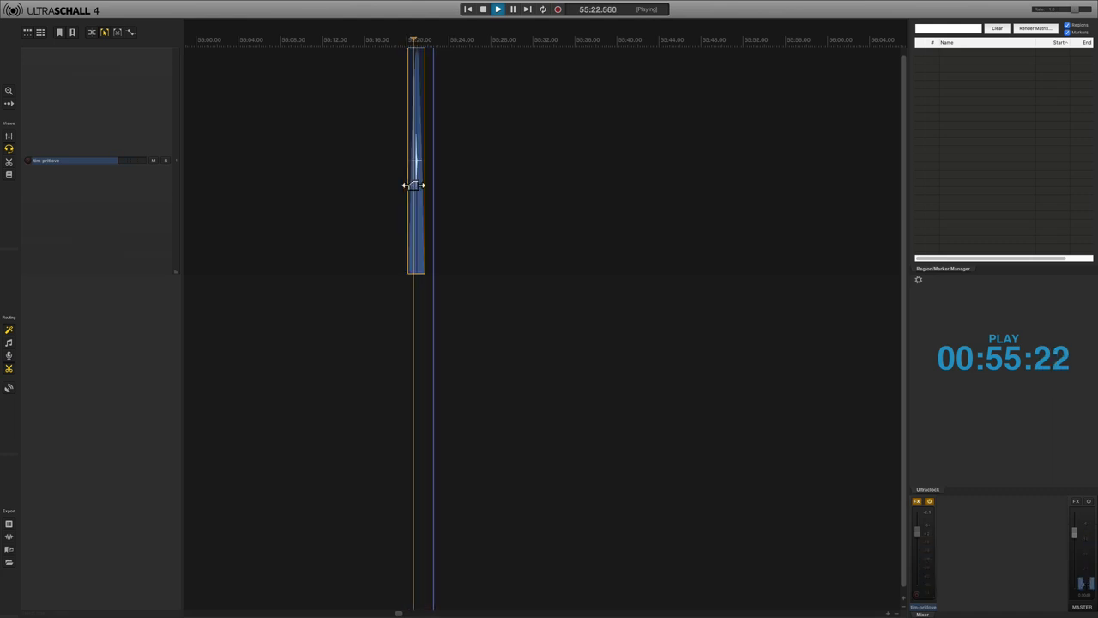
{"action": "key", "text": "Delete"}
{"action": "key", "text": "space"}
Step: Listen to the first of the two neighbouring quiet clips, at about 57:26, and delete it
{"action": "scroll", "coordinate": [413, 184], "scroll_direction": "down", "scroll_amount": 3}
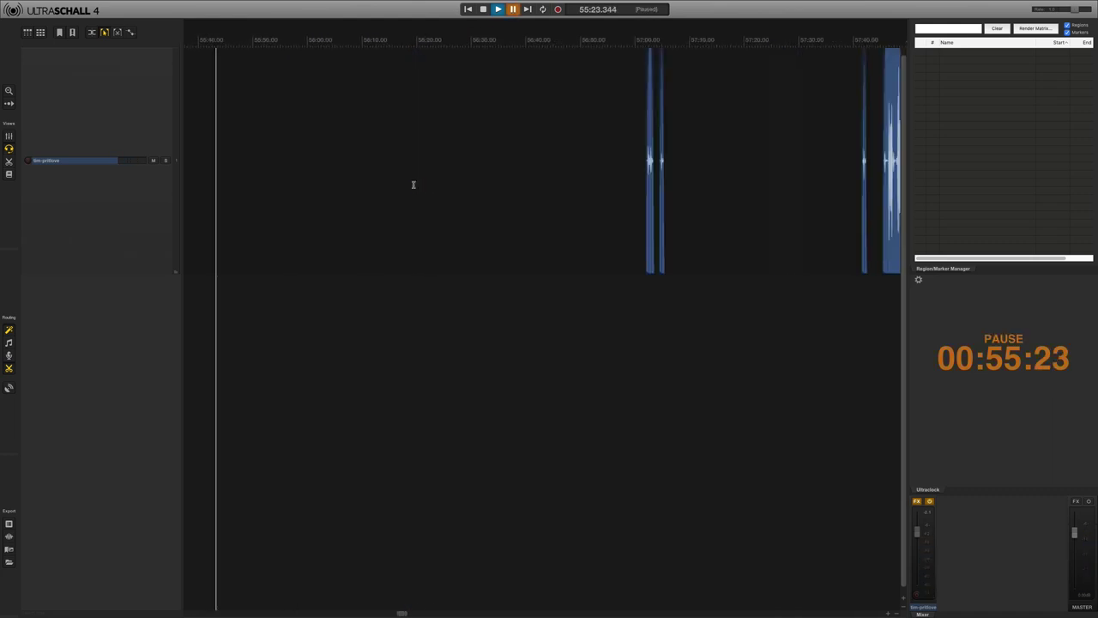
{"action": "scroll", "coordinate": [413, 184], "scroll_direction": "up", "scroll_amount": 6}
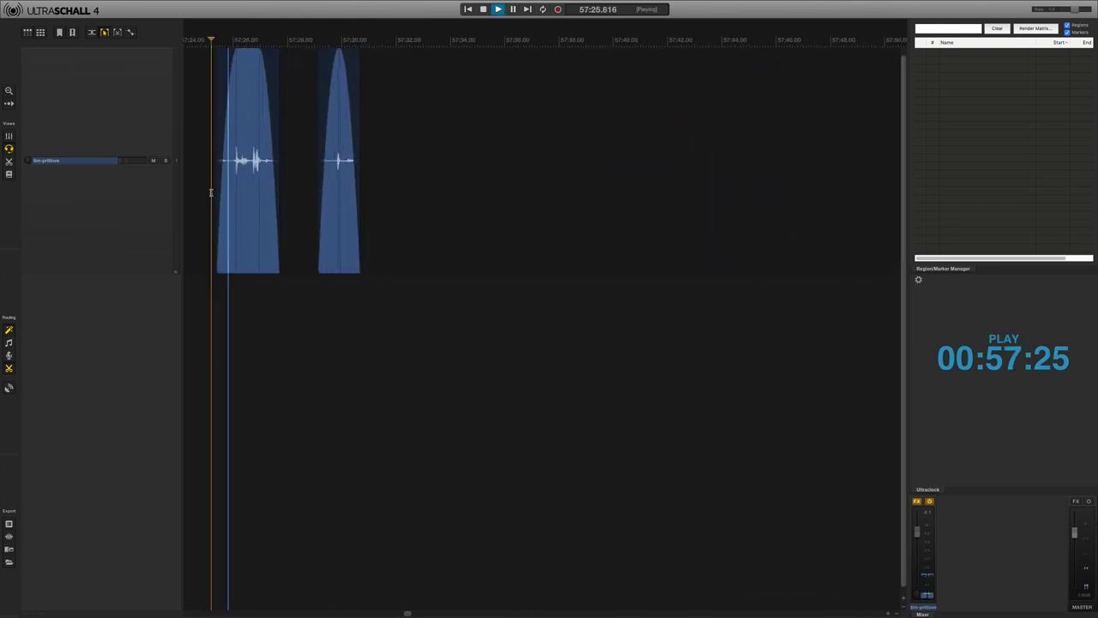
{"action": "left_click", "coordinate": [252, 184]}
{"action": "key", "text": "space"}
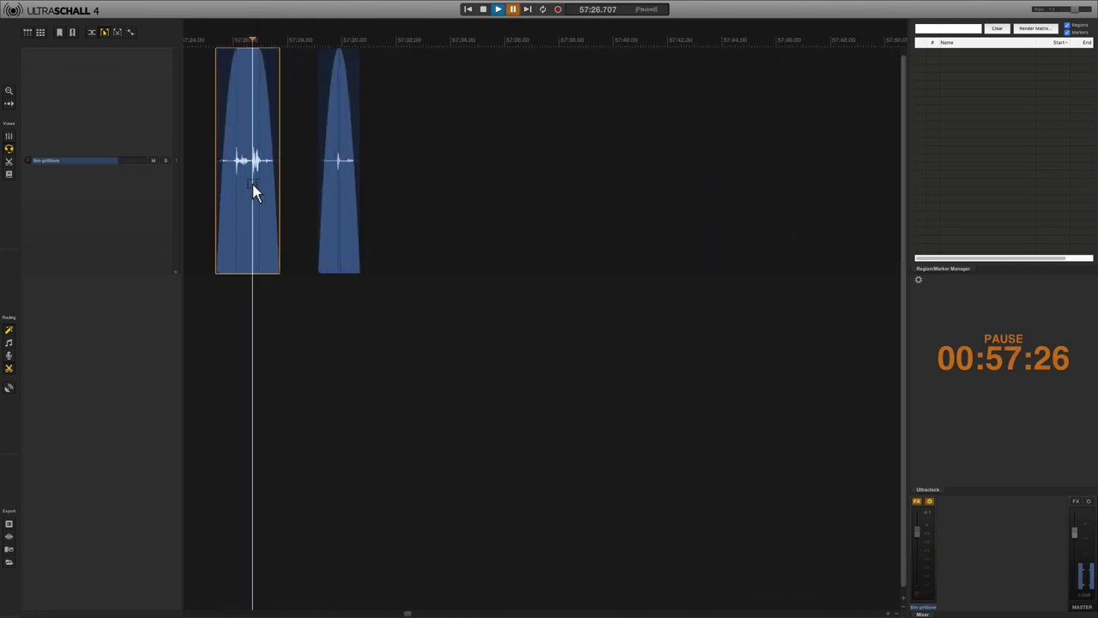
{"action": "key", "text": "Delete"}
Step: Listen to the remaining quiet clip at about 57:30 and delete it from the track
{"action": "left_click", "coordinate": [306, 183]}
{"action": "key", "text": "space"}
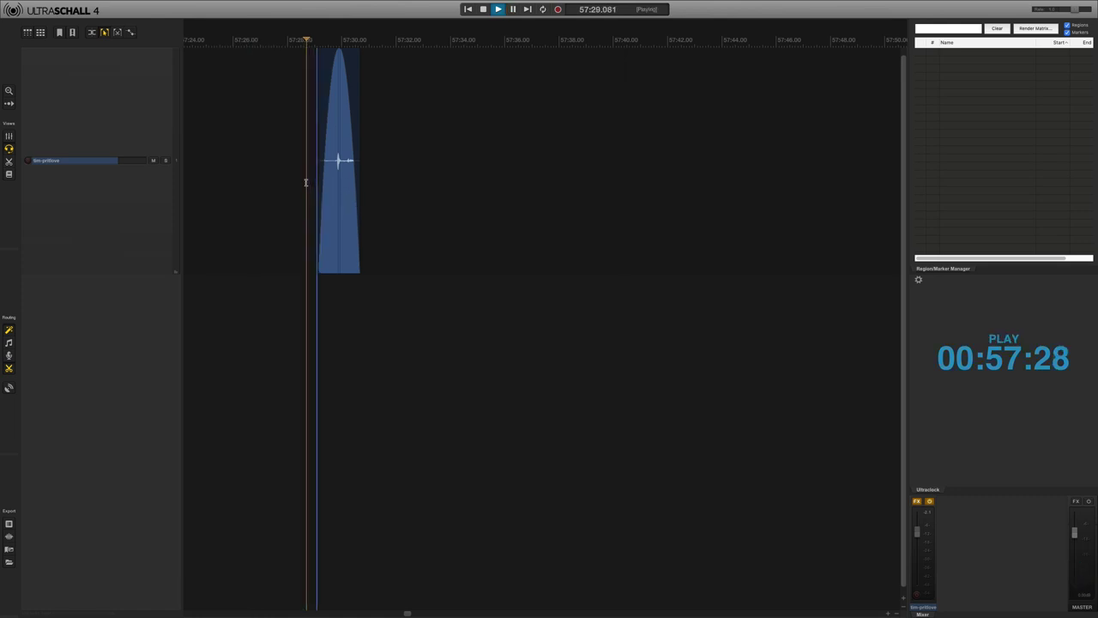
{"action": "left_click", "coordinate": [345, 182]}
{"action": "key", "text": "space"}
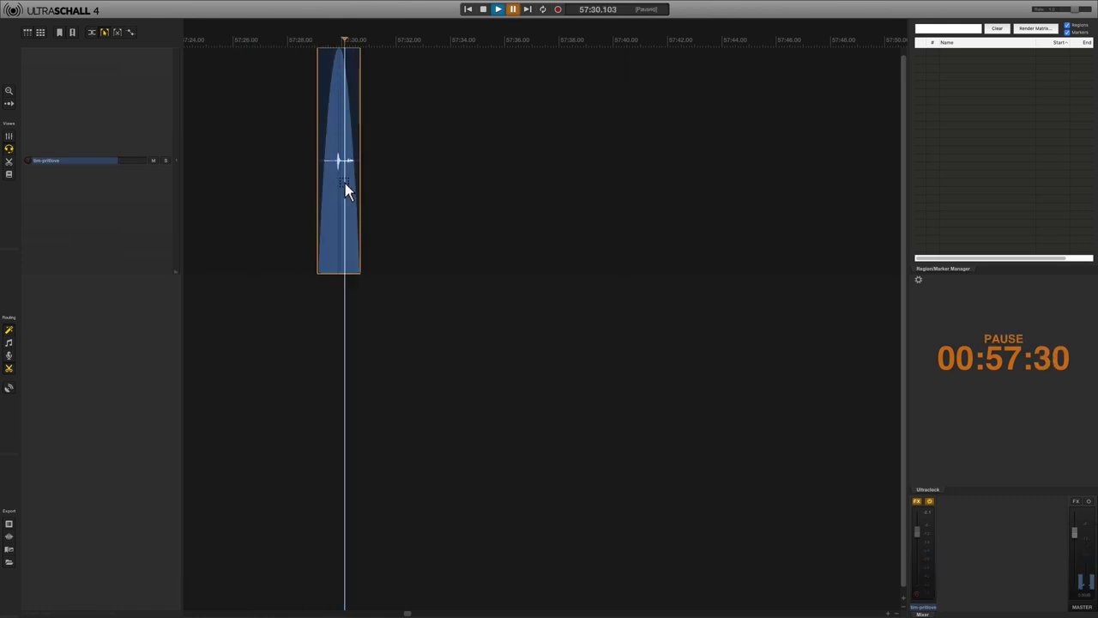
{"action": "key", "text": "Delete"}
Step: Listen to the short, quiet isolated clip at about 58:27 and delete it from the track
{"action": "scroll", "coordinate": [345, 190], "scroll_direction": "right", "scroll_amount": 10}
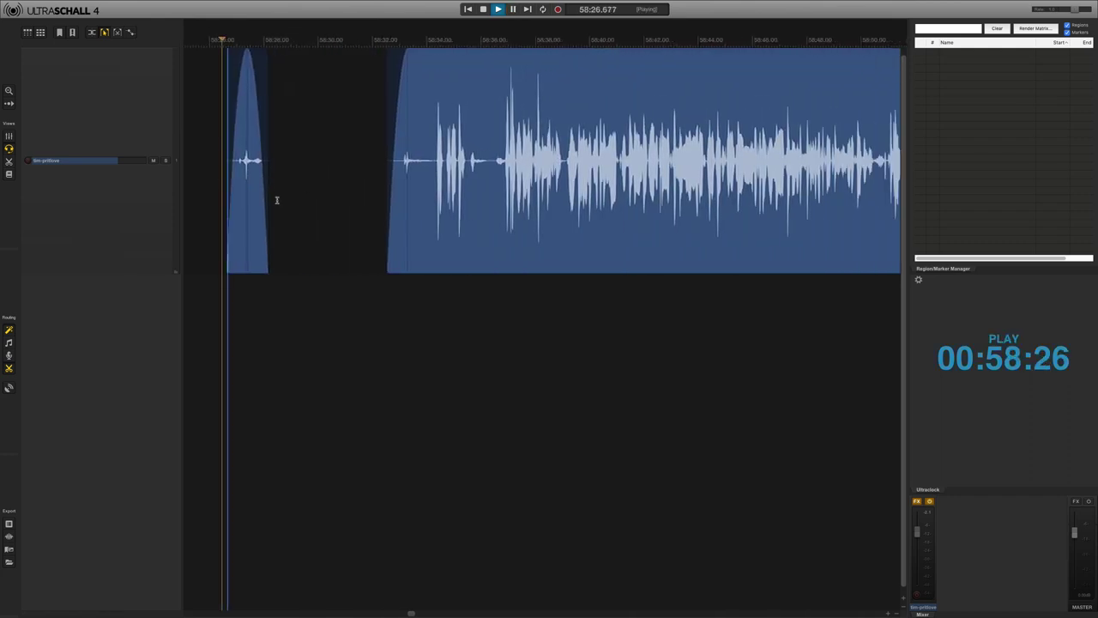
{"action": "key", "text": "space"}
{"action": "left_click", "coordinate": [252, 188]}
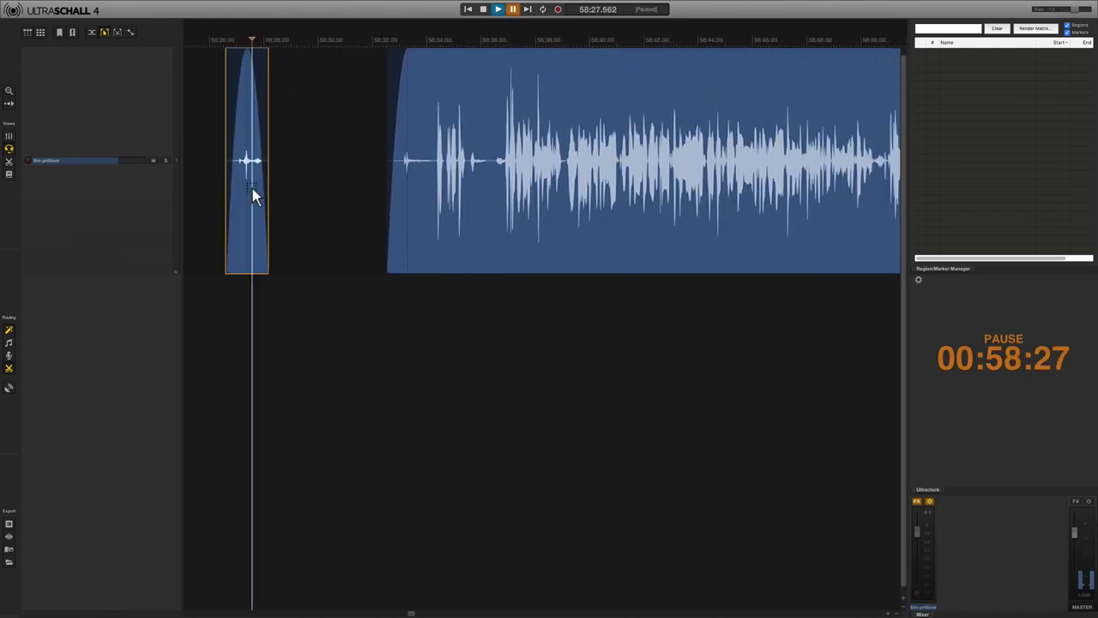
{"action": "key", "text": "Delete"}
Step: Listen to the start of the long clip beginning at about 58:32 and trim its leading noise up to just before the speech
{"action": "scroll", "coordinate": [461, 188], "scroll_direction": "right", "scroll_amount": 3}
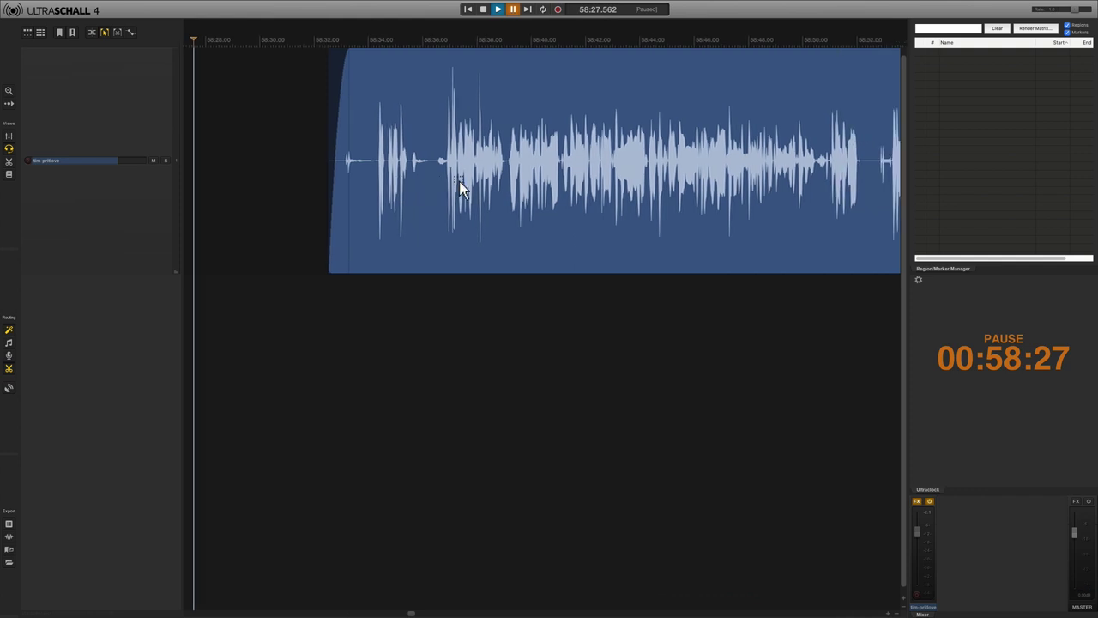
{"action": "left_click", "coordinate": [305, 182]}
{"action": "key", "text": "space"}
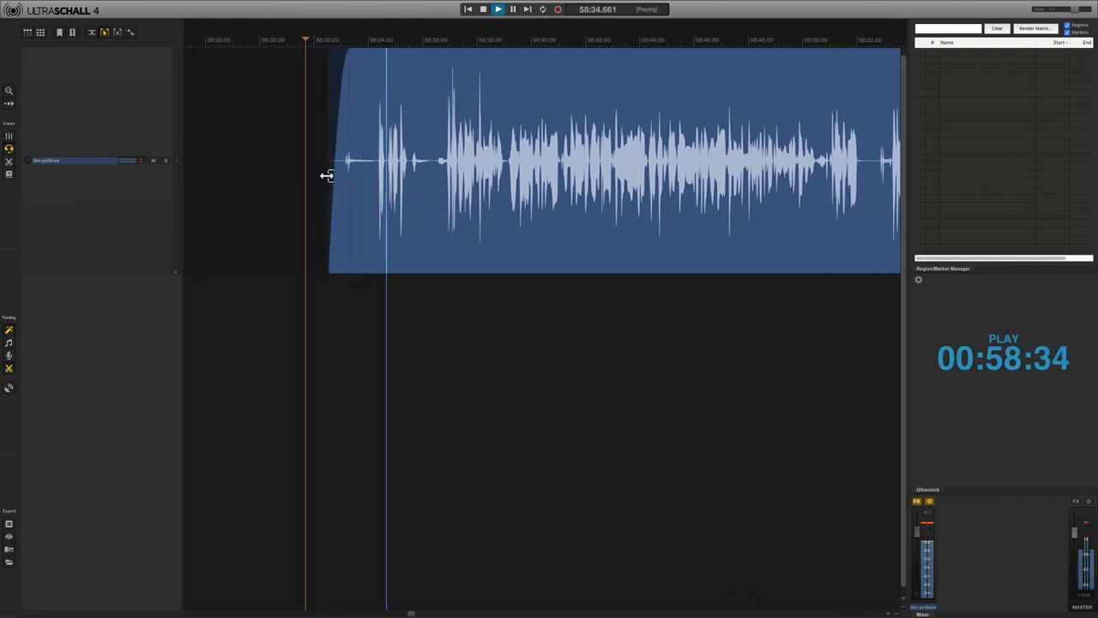
{"action": "key", "text": "space"}
{"action": "left_click_drag", "start_coordinate": [329, 175], "coordinate": [365, 177]}
Step: Check the track up to the narrow isolated clip at about 1:04:34 and listen to that clip
{"action": "scroll", "coordinate": [793, 197], "scroll_direction": "right", "scroll_amount": 15}
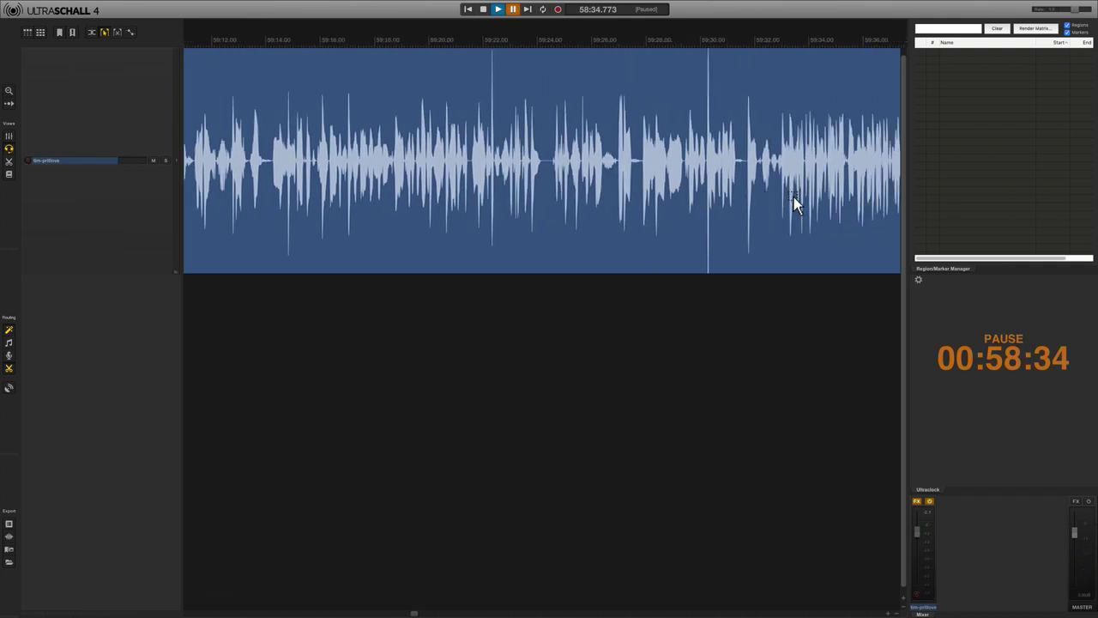
{"action": "scroll", "coordinate": [793, 197], "scroll_direction": "right", "scroll_amount": 20}
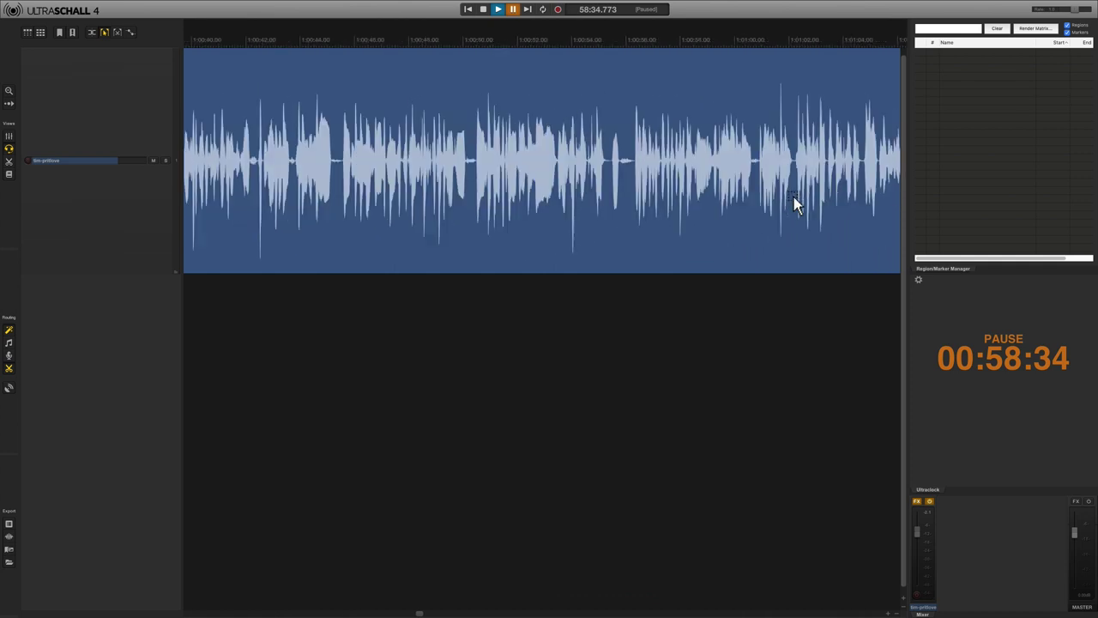
{"action": "scroll", "coordinate": [794, 196], "scroll_direction": "right", "scroll_amount": 12}
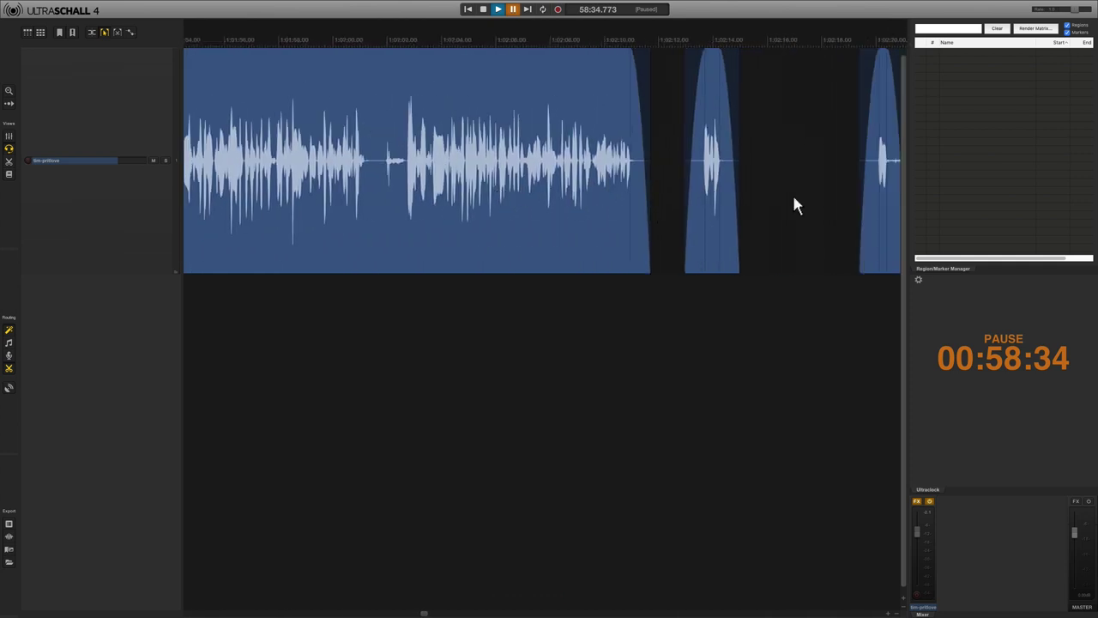
{"action": "scroll", "coordinate": [794, 204], "scroll_direction": "right", "scroll_amount": 3}
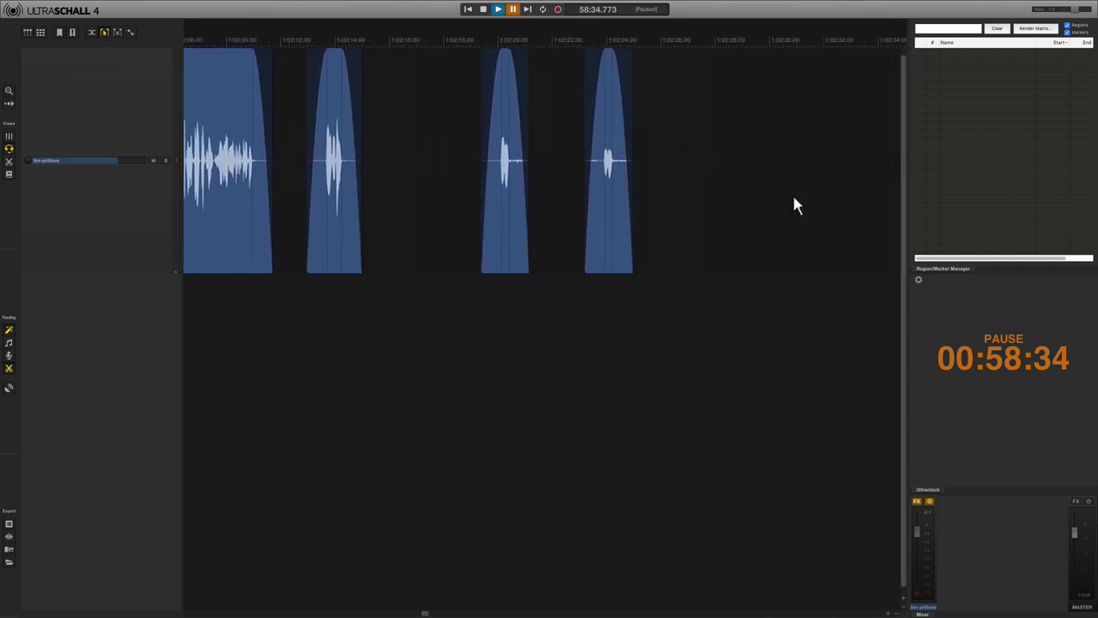
{"action": "scroll", "coordinate": [794, 204], "scroll_direction": "down", "scroll_amount": 5}
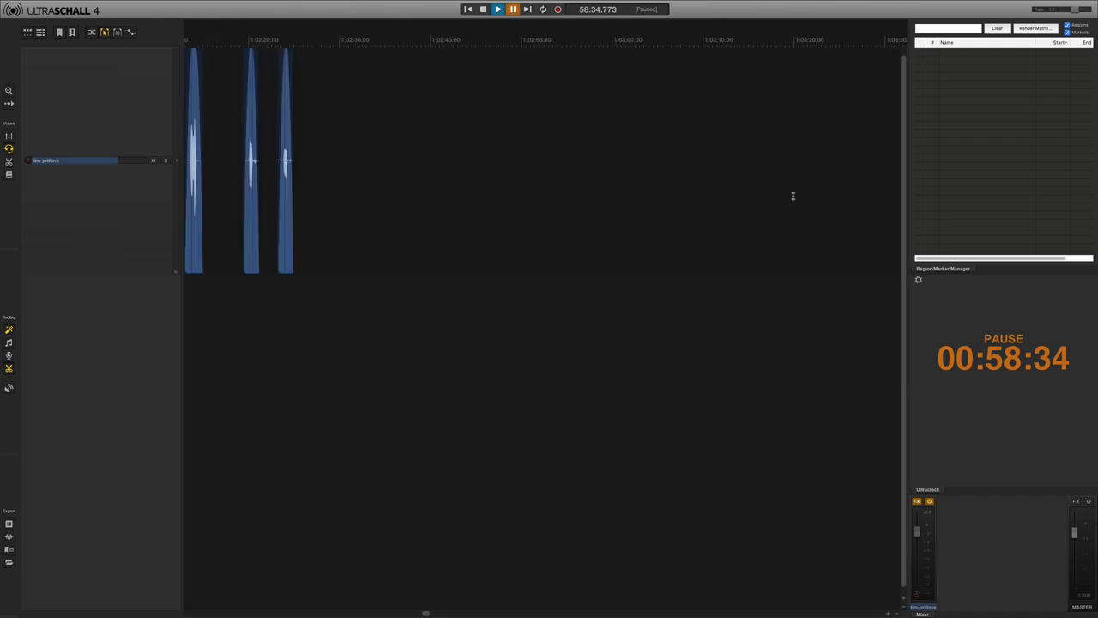
{"action": "scroll", "coordinate": [793, 195], "scroll_direction": "right", "scroll_amount": 10}
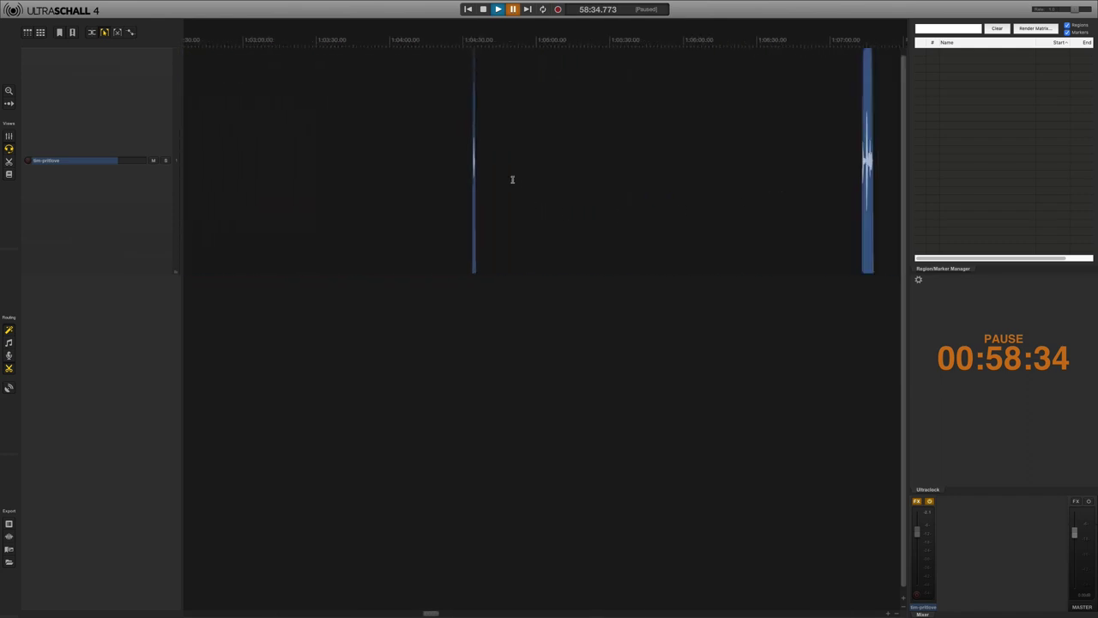
{"action": "scroll", "coordinate": [483, 153], "scroll_direction": "up", "scroll_amount": 8}
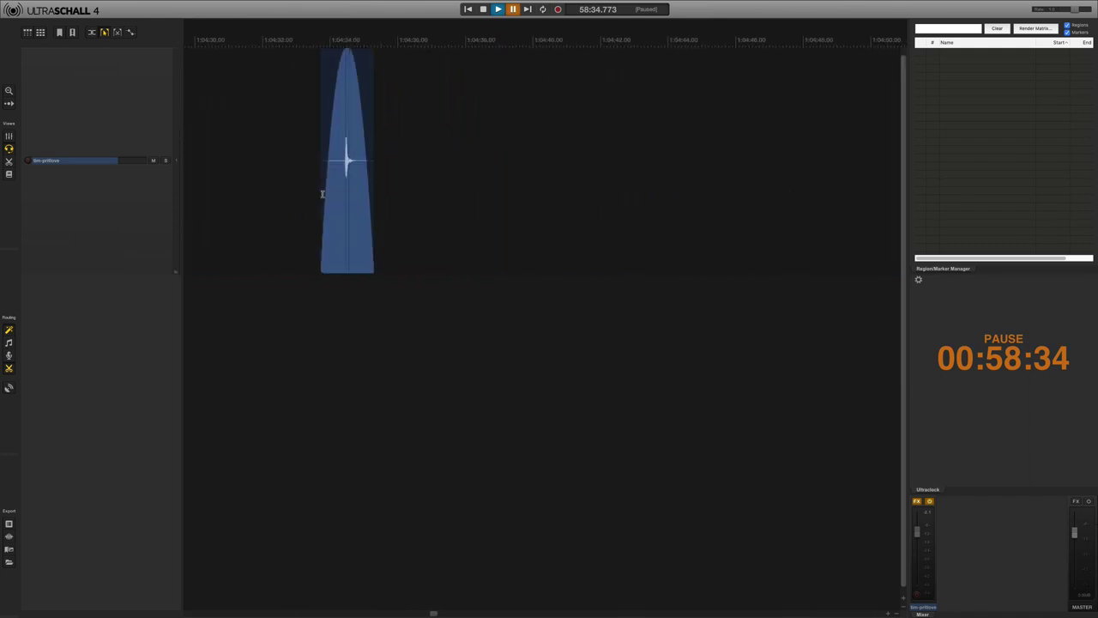
{"action": "left_click", "coordinate": [335, 188]}
{"action": "key", "text": "space"}
{"action": "key", "text": "space"}
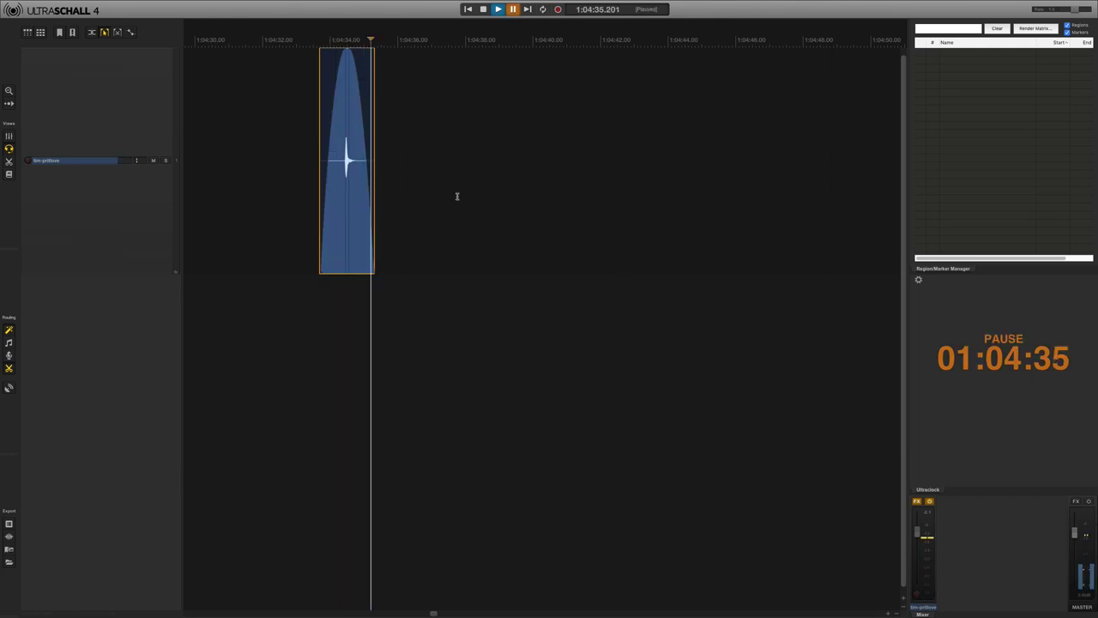
Step: Check the following stretch of the track and listen to the narrow isolated clip at about 1:15:22
{"action": "scroll", "coordinate": [457, 196], "scroll_direction": "down", "scroll_amount": 2}
{"action": "scroll", "coordinate": [457, 196], "scroll_direction": "right", "scroll_amount": 5}
{"action": "scroll", "coordinate": [457, 196], "scroll_direction": "down", "scroll_amount": 2}
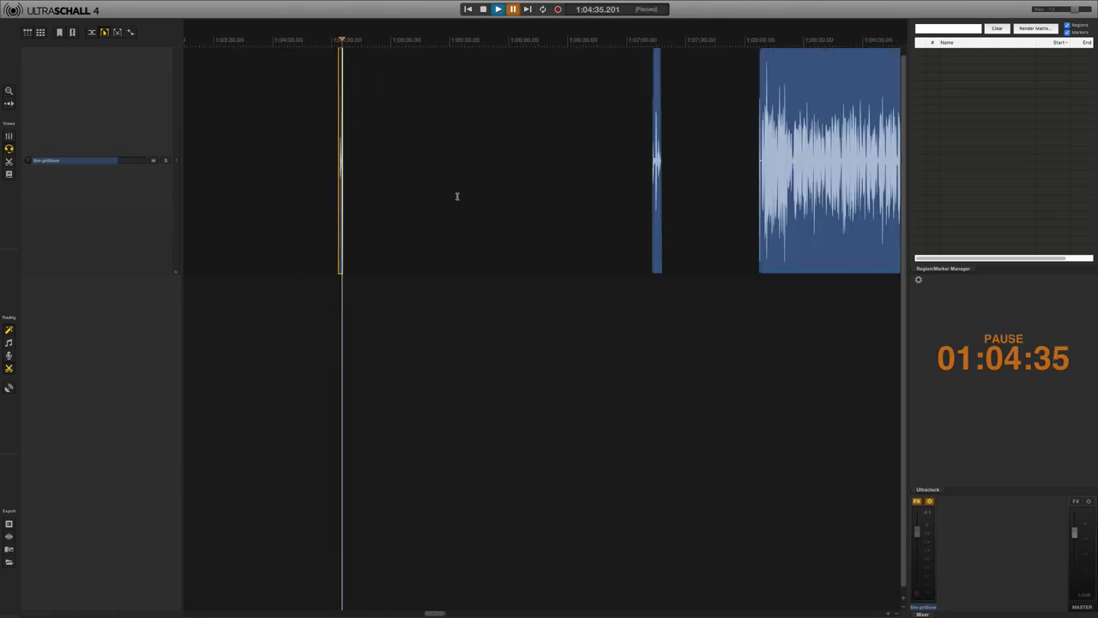
{"action": "scroll", "coordinate": [457, 196], "scroll_direction": "right", "scroll_amount": 6}
{"action": "scroll", "coordinate": [457, 196], "scroll_direction": "right", "scroll_amount": 8}
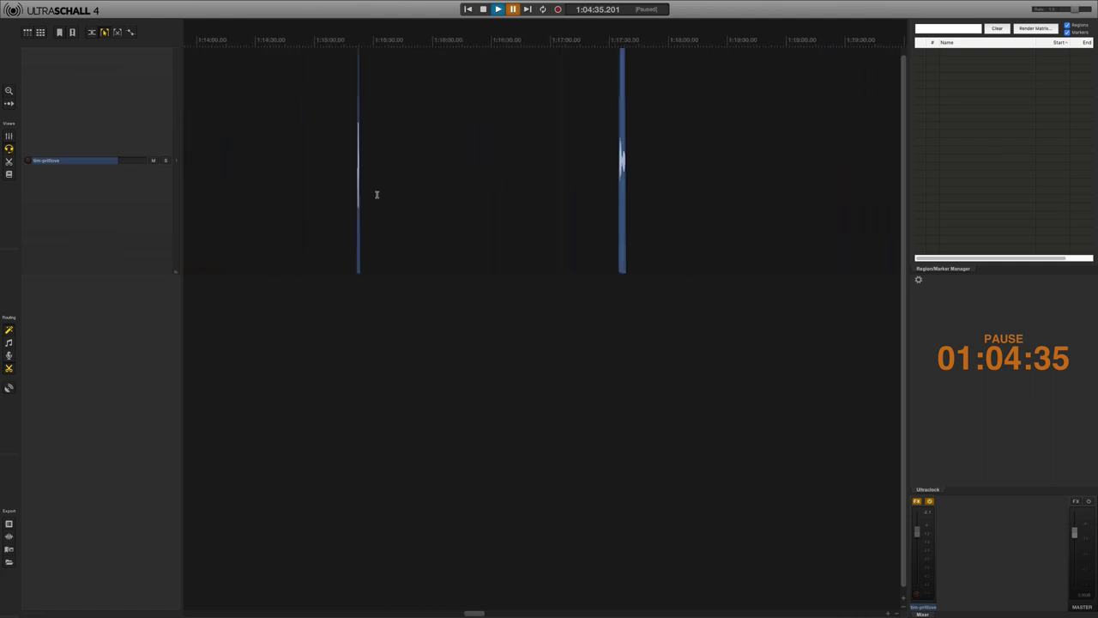
{"action": "scroll", "coordinate": [376, 195], "scroll_direction": "up", "scroll_amount": 6}
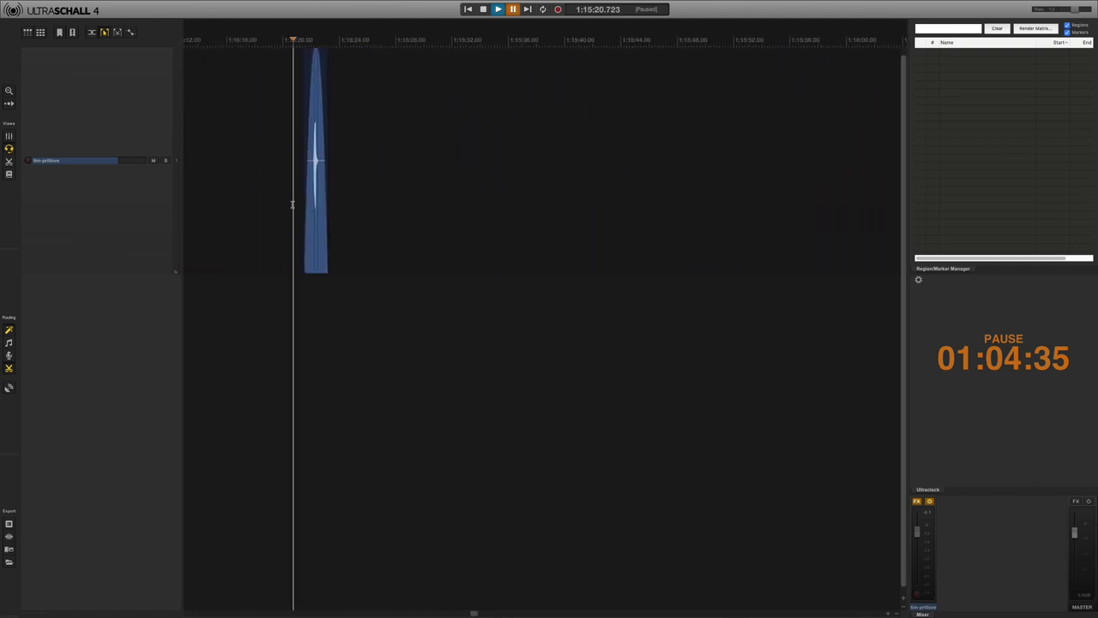
{"action": "key", "text": "space"}
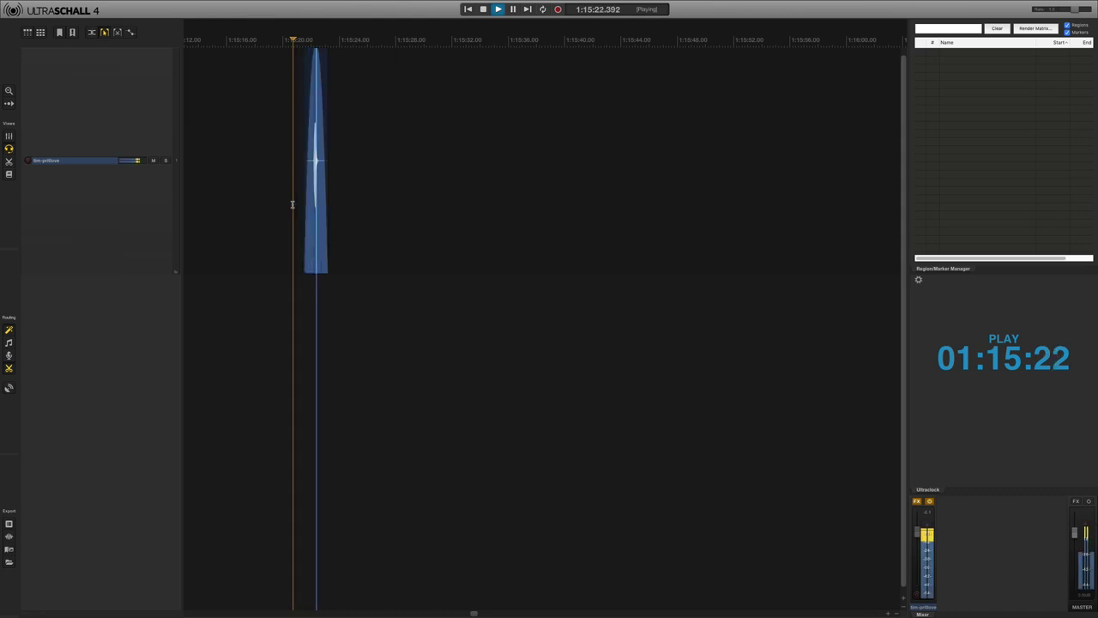
{"action": "key", "text": "space"}
Step: Delete the short quiet clip at about 1:21:58 and listen on to the start of the long clip after it
{"action": "scroll", "coordinate": [427, 213], "scroll_direction": "down", "scroll_amount": 5}
{"action": "scroll", "coordinate": [427, 213], "scroll_direction": "right", "scroll_amount": 10}
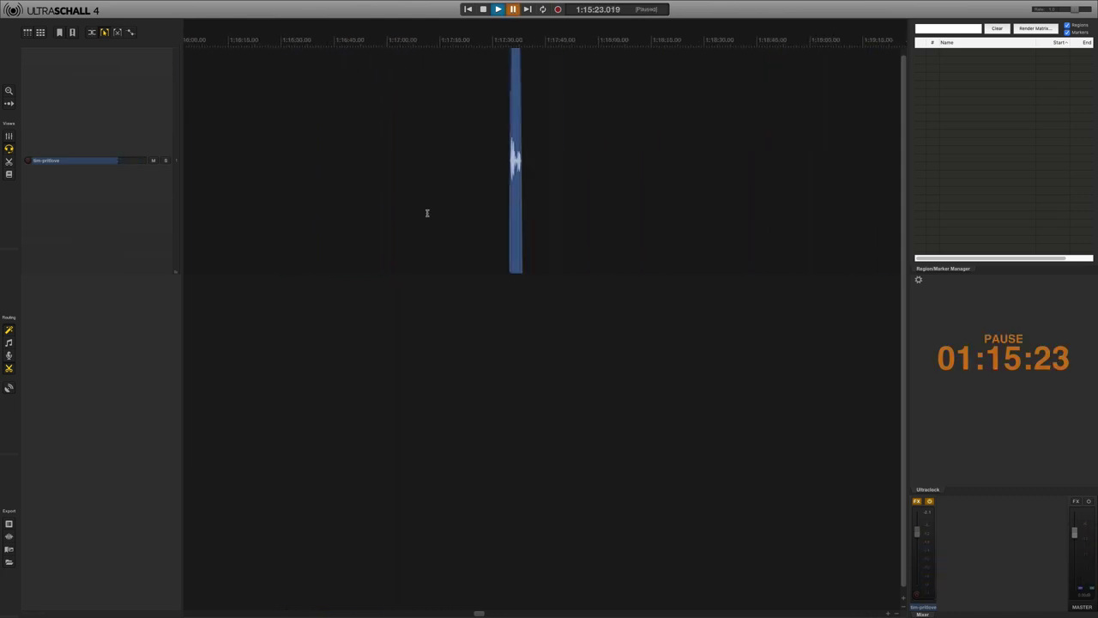
{"action": "scroll", "coordinate": [427, 213], "scroll_direction": "right", "scroll_amount": 4}
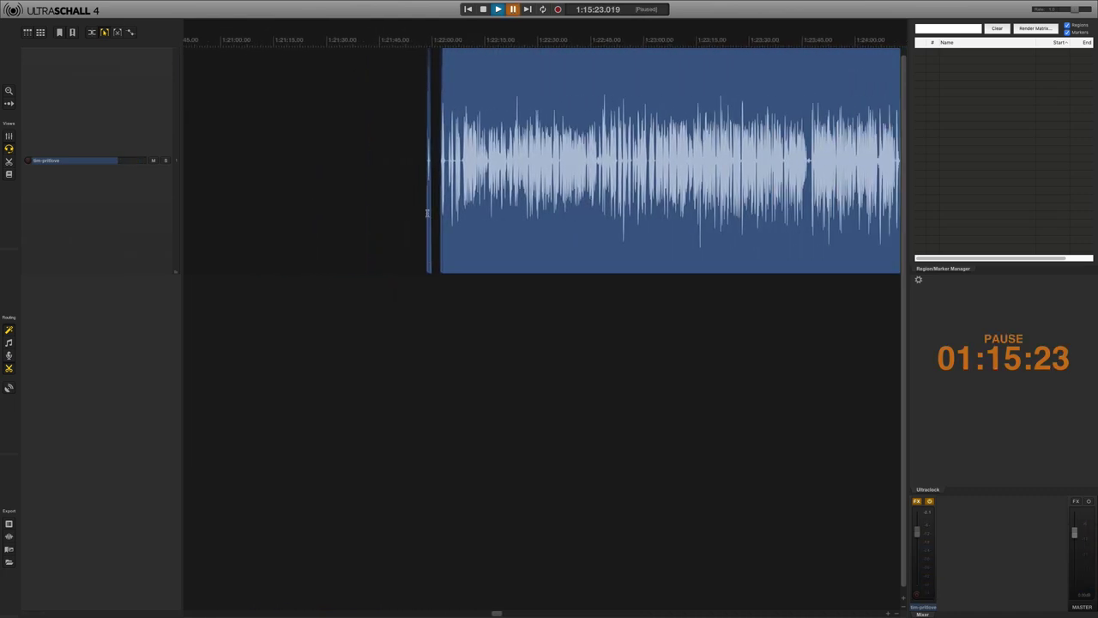
{"action": "scroll", "coordinate": [414, 189], "scroll_direction": "up", "scroll_amount": 8}
{"action": "left_click", "coordinate": [500, 188]}
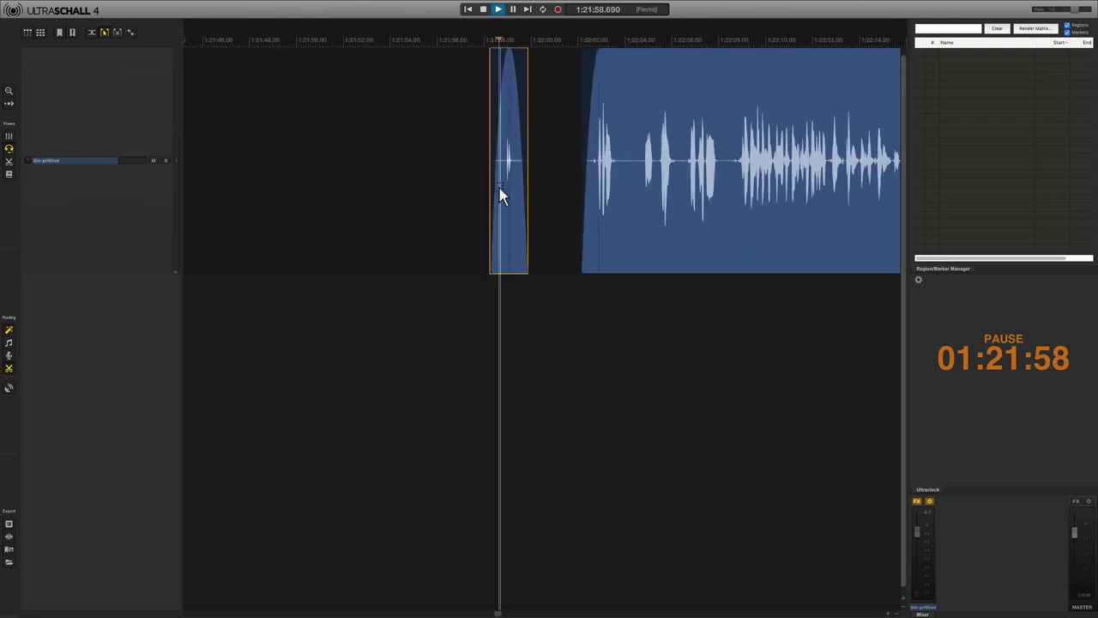
{"action": "key", "text": "space"}
{"action": "key", "text": "Delete"}
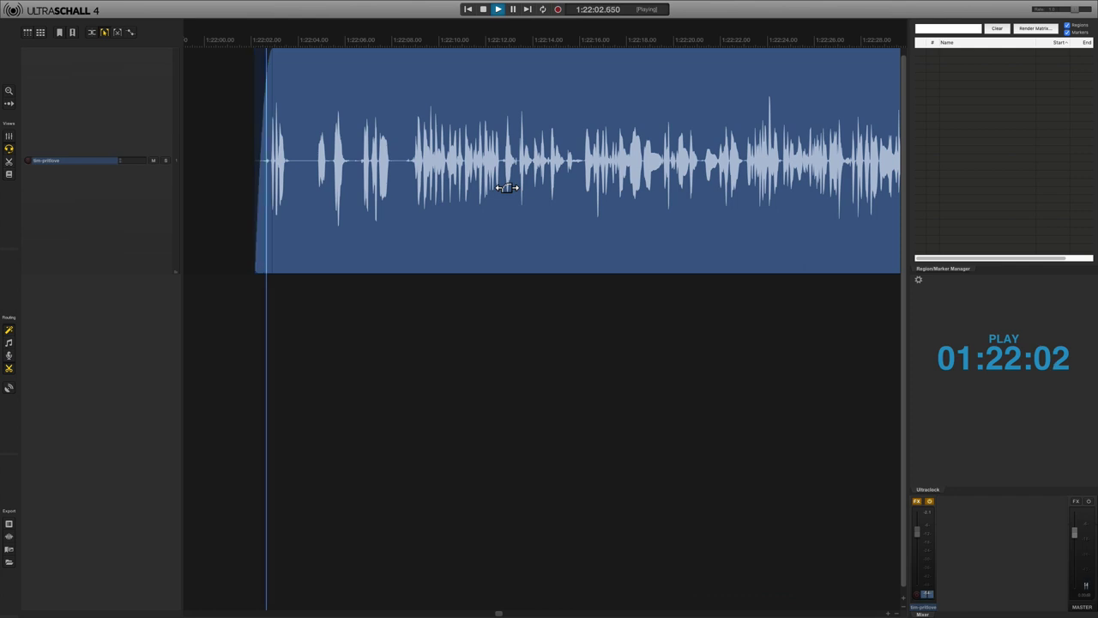
{"action": "key", "text": "space"}
Step: Listen to the end of the speech clip near 1:25:46 and trim off its final noise so it ends at about 1:25:47
{"action": "scroll", "coordinate": [507, 188], "scroll_direction": "down", "scroll_amount": 2}
{"action": "scroll", "coordinate": [507, 189], "scroll_direction": "right", "scroll_amount": 15}
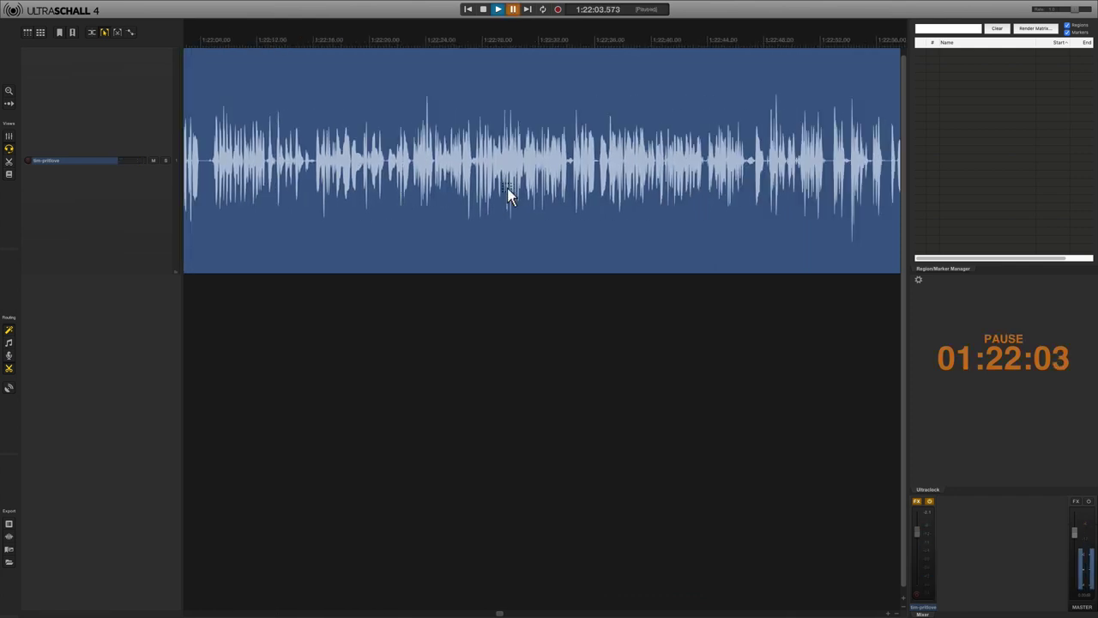
{"action": "scroll", "coordinate": [507, 190], "scroll_direction": "right", "scroll_amount": 5}
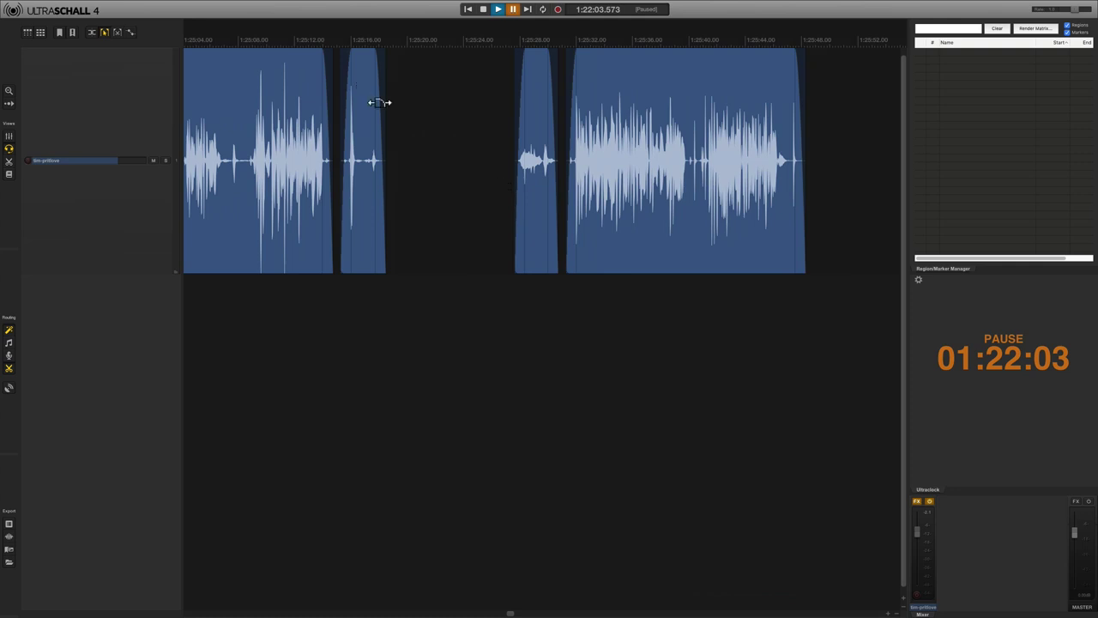
{"action": "scroll", "coordinate": [761, 184], "scroll_direction": "right", "scroll_amount": 4}
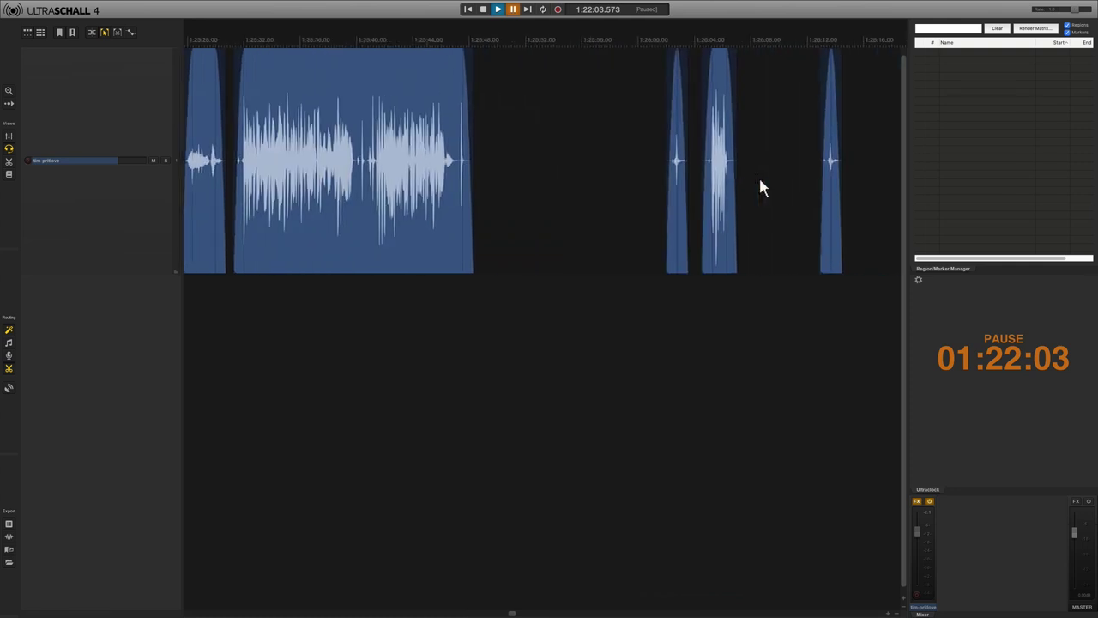
{"action": "left_click", "coordinate": [451, 180]}
{"action": "key", "text": "space"}
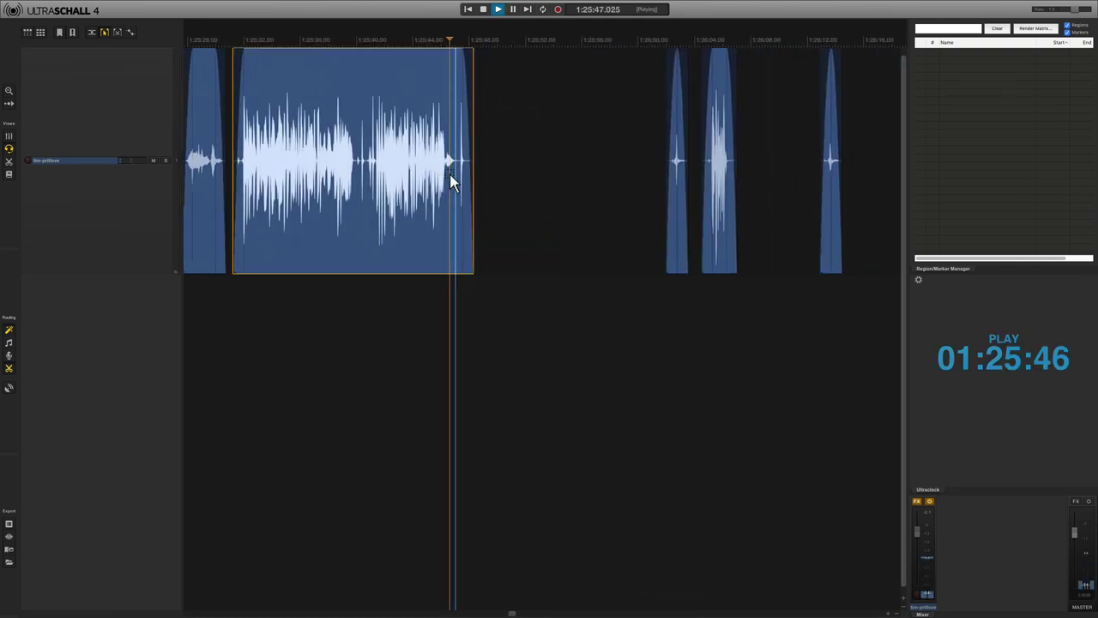
{"action": "key", "text": "space"}
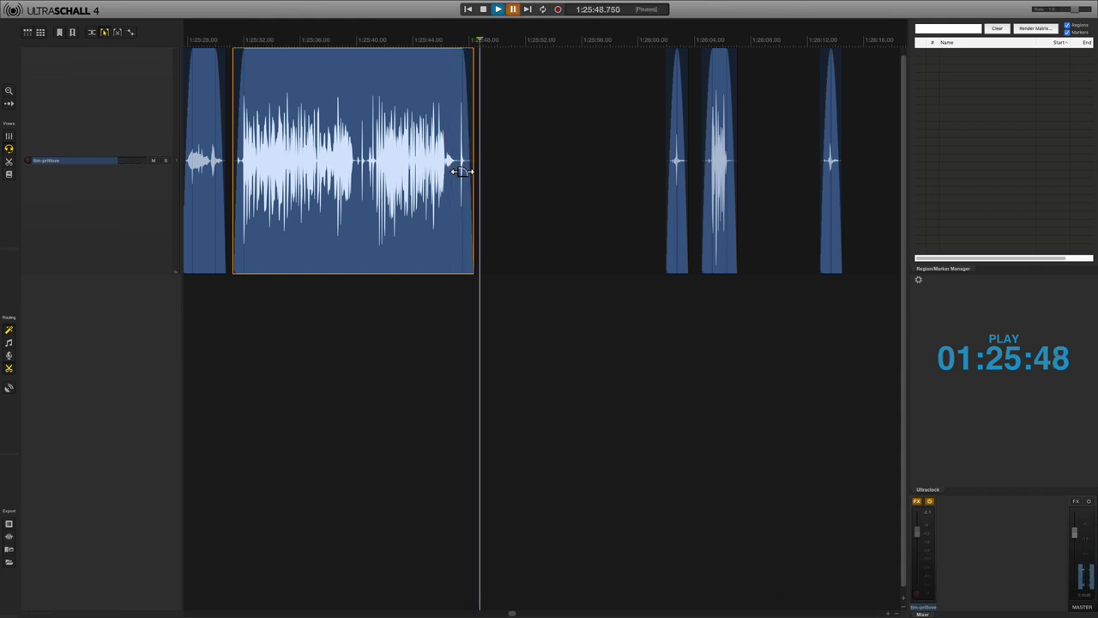
{"action": "scroll", "coordinate": [458, 171], "scroll_direction": "up", "scroll_amount": 5}
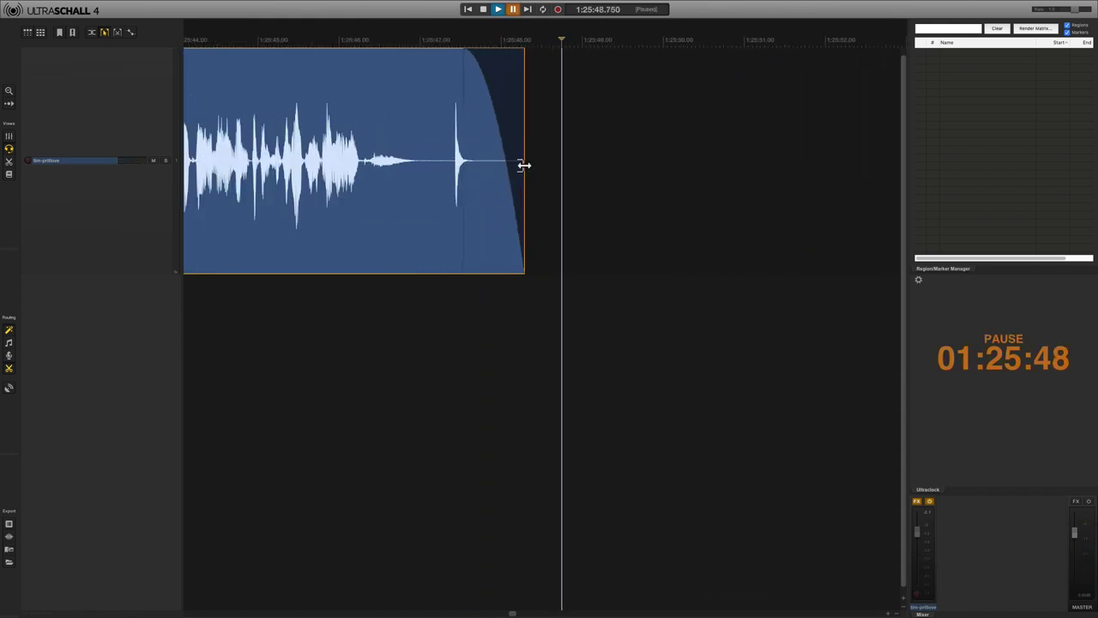
{"action": "left_click_drag", "start_coordinate": [523, 165], "coordinate": [433, 166]}
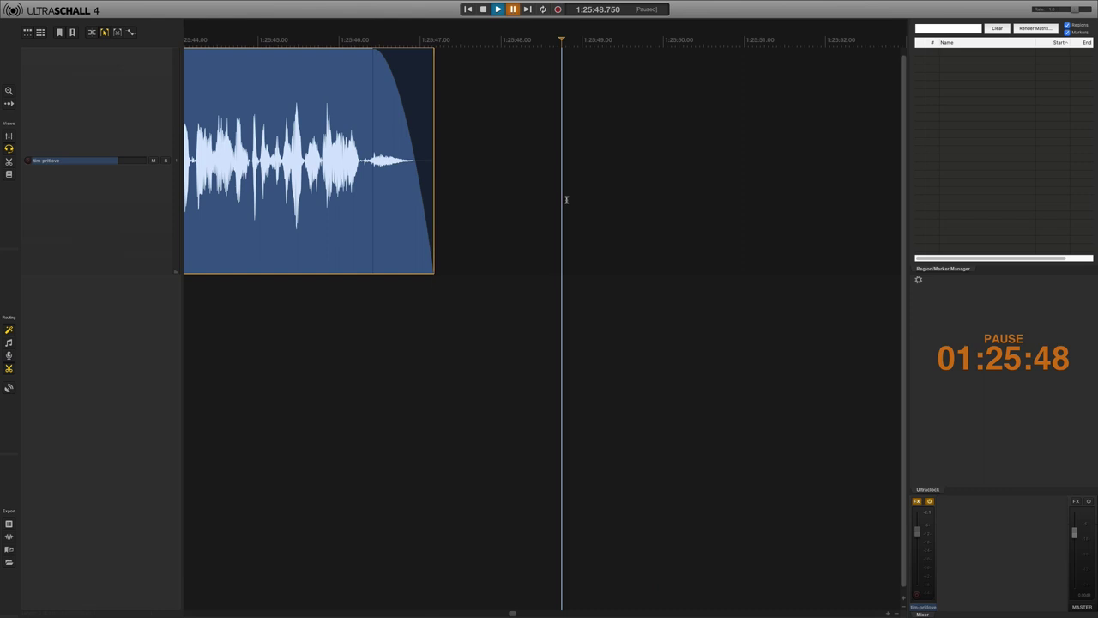
Step: Listen to the short, quiet isolated clip at about 1:26:02 and delete it from the track
{"action": "scroll", "coordinate": [567, 199], "scroll_direction": "right", "scroll_amount": 15}
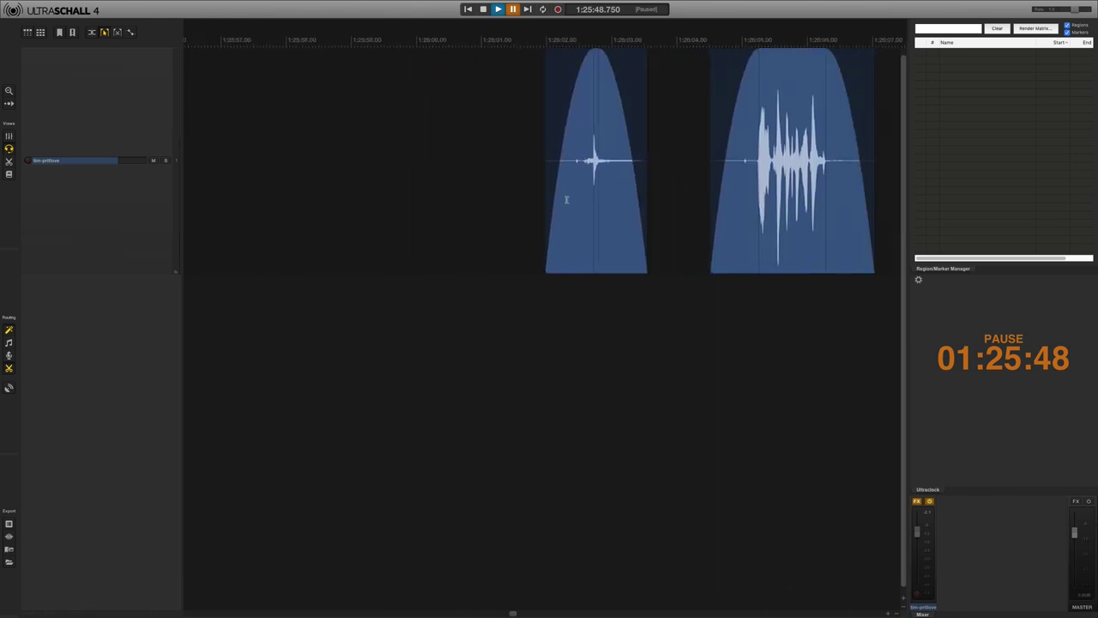
{"action": "left_click", "coordinate": [400, 215]}
{"action": "key", "text": "space"}
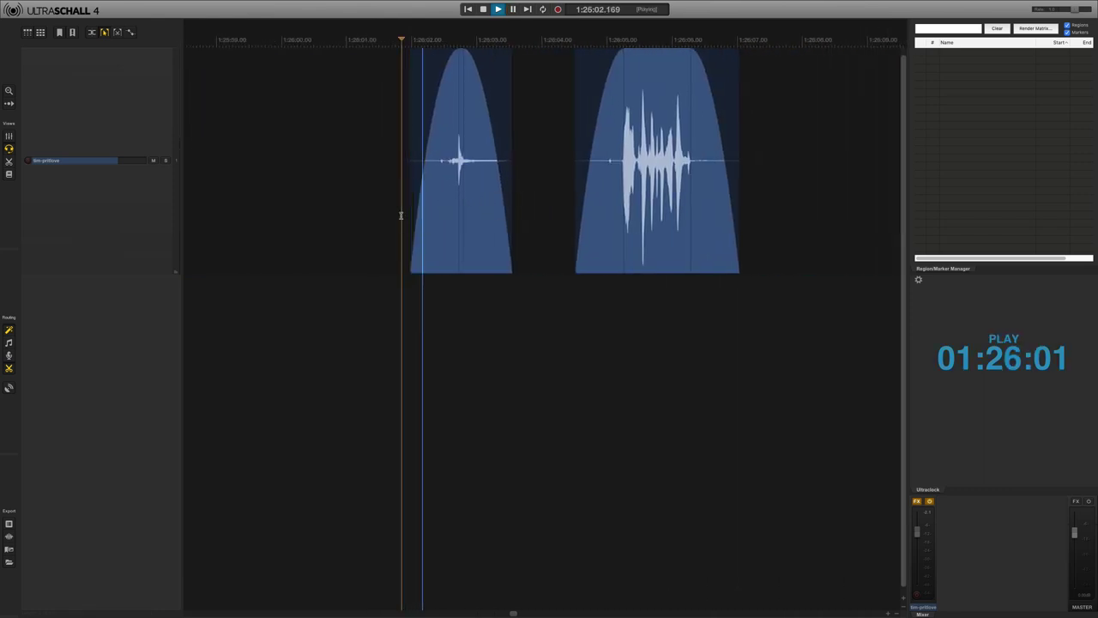
{"action": "key", "text": "space"}
{"action": "left_click", "coordinate": [486, 221]}
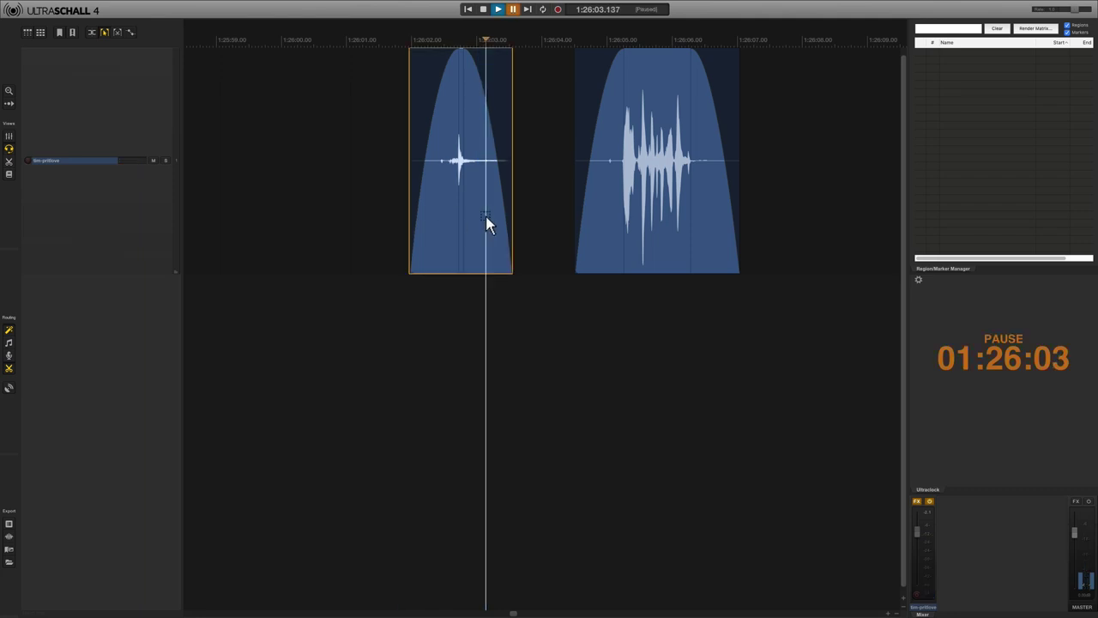
{"action": "key", "text": "Delete"}
Step: Listen to the quiet isolated clip at about 1:26:13 and delete it from the track
{"action": "scroll", "coordinate": [485, 223], "scroll_direction": "right", "scroll_amount": 4}
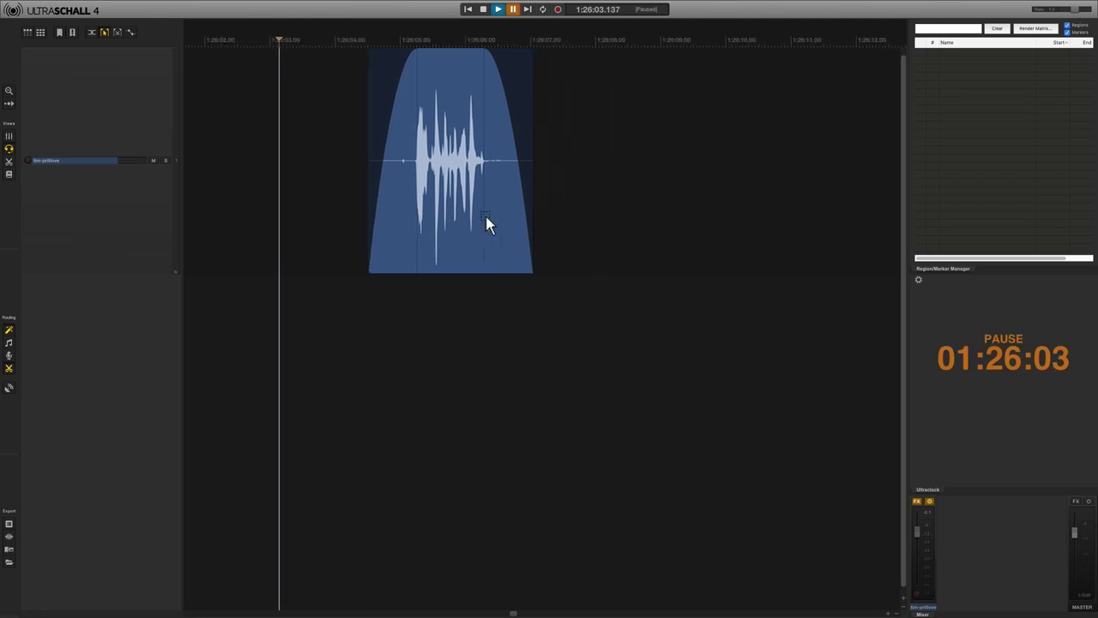
{"action": "scroll", "coordinate": [659, 221], "scroll_direction": "right", "scroll_amount": 8}
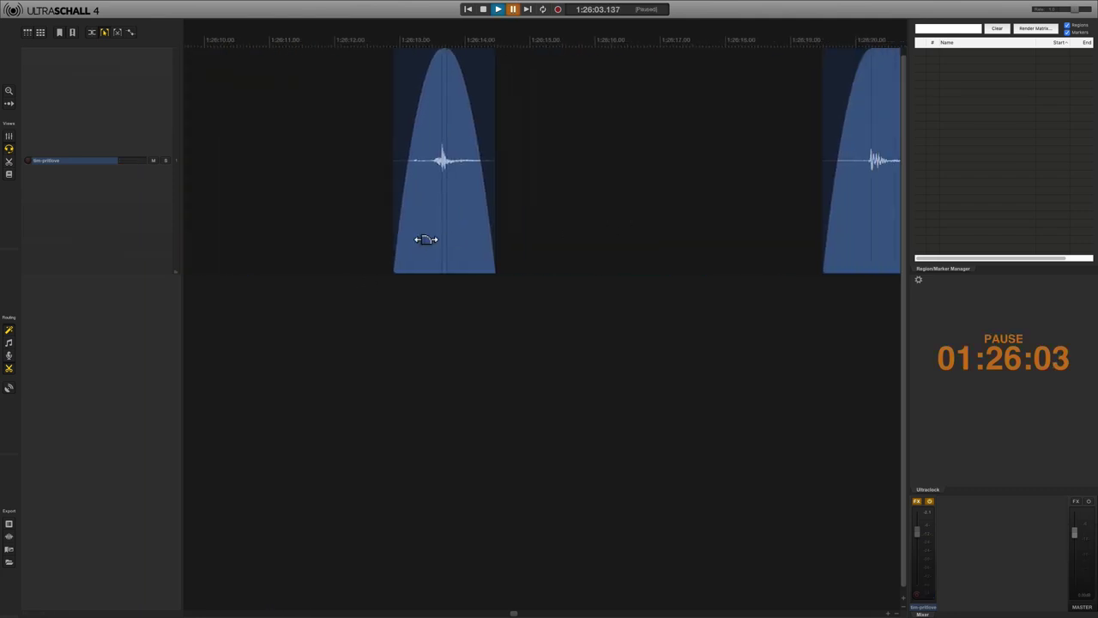
{"action": "key", "text": "space"}
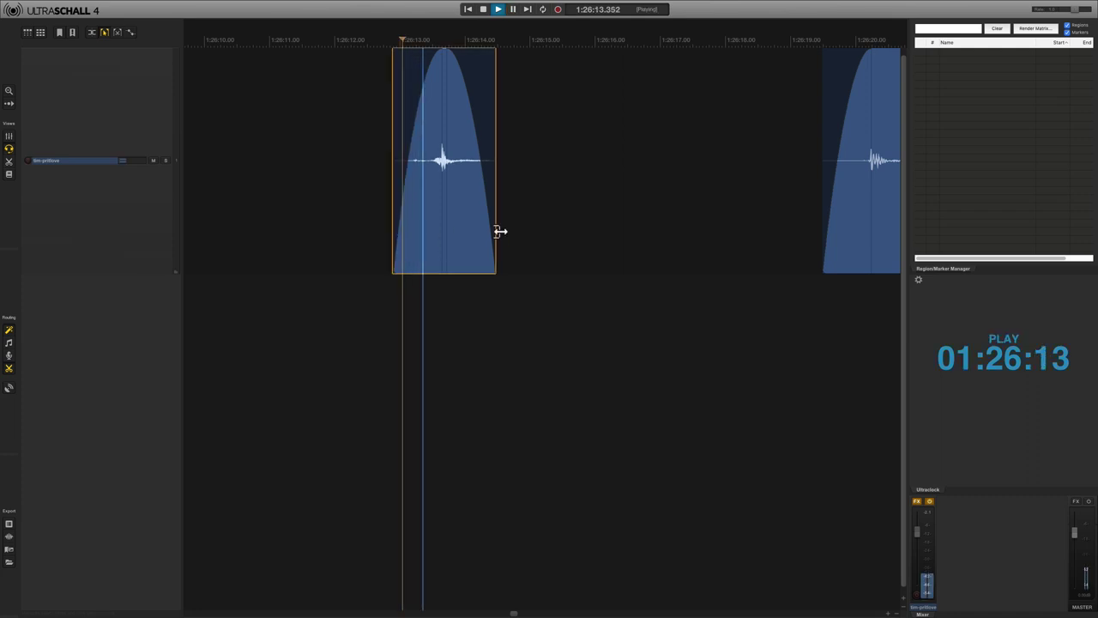
{"action": "key", "text": "space"}
{"action": "left_click", "coordinate": [452, 236]}
{"action": "key", "text": "Delete"}
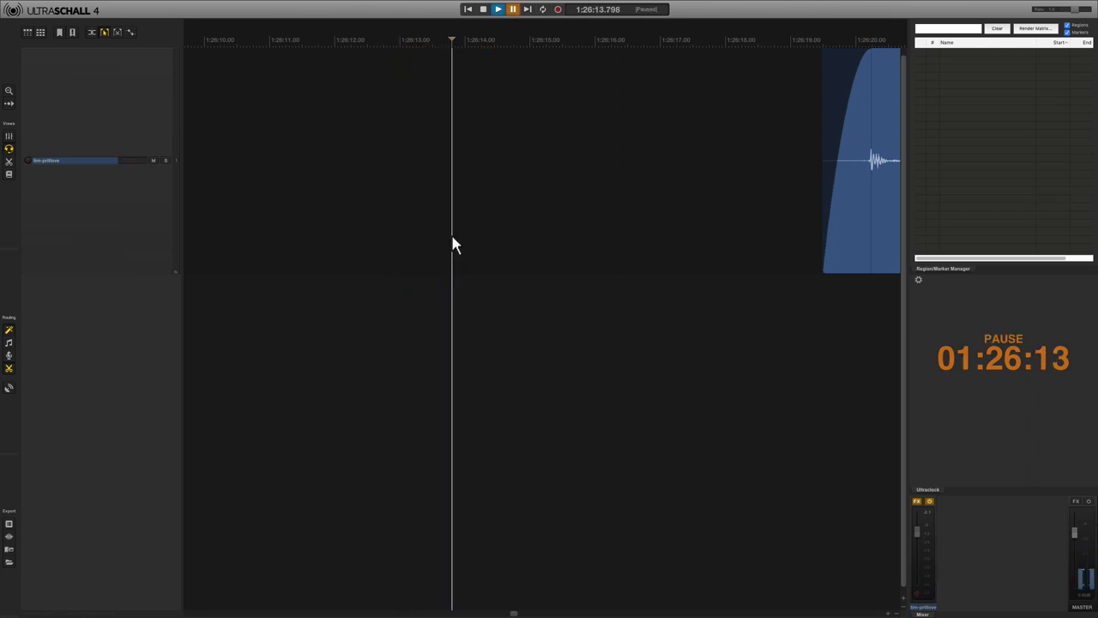
Step: Listen to the quiet isolated clip at about 1:26:20 and delete it from the track
{"action": "scroll", "coordinate": [451, 233], "scroll_direction": "right", "scroll_amount": 1}
{"action": "scroll", "coordinate": [452, 245], "scroll_direction": "right", "scroll_amount": 4}
{"action": "left_click", "coordinate": [517, 215]}
{"action": "key", "text": "space"}
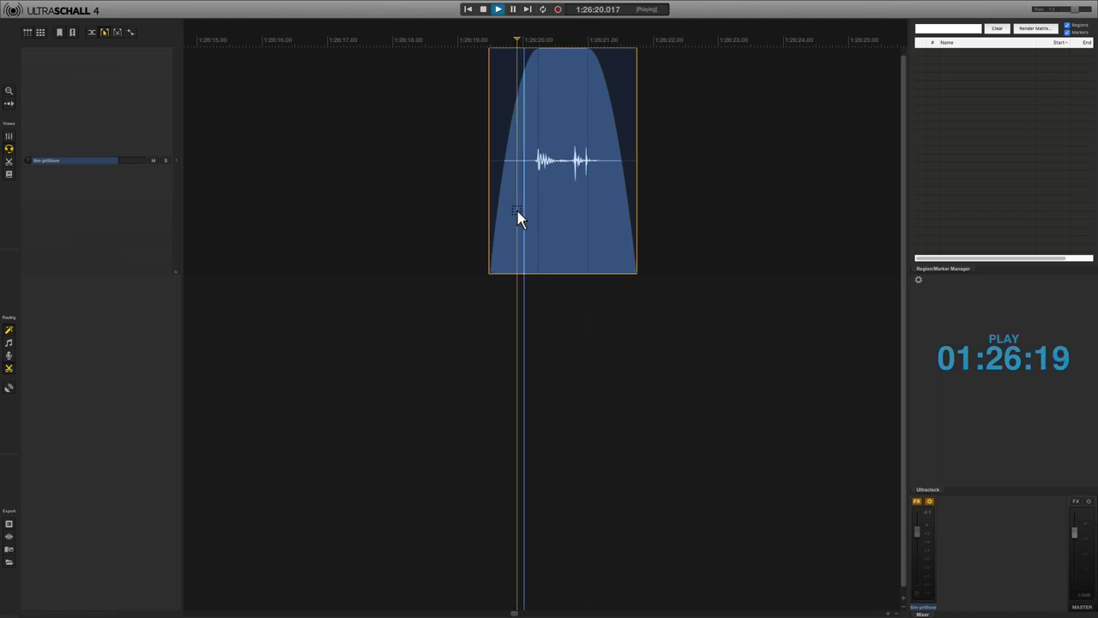
{"action": "left_click", "coordinate": [535, 210]}
{"action": "key", "text": "Delete"}
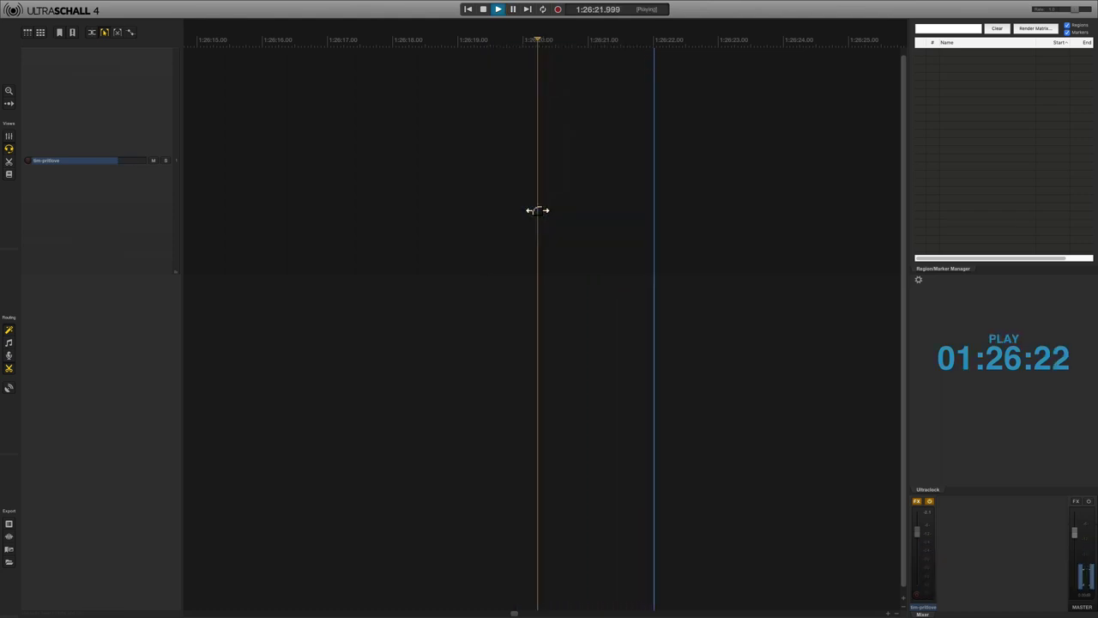
Step: Listen to the short clip starting at about 1:26:42, replaying its louder final part to judge whether it is speech
{"action": "scroll", "coordinate": [537, 210], "scroll_direction": "right", "scroll_amount": 1}
{"action": "scroll", "coordinate": [537, 210], "scroll_direction": "down", "scroll_amount": 6}
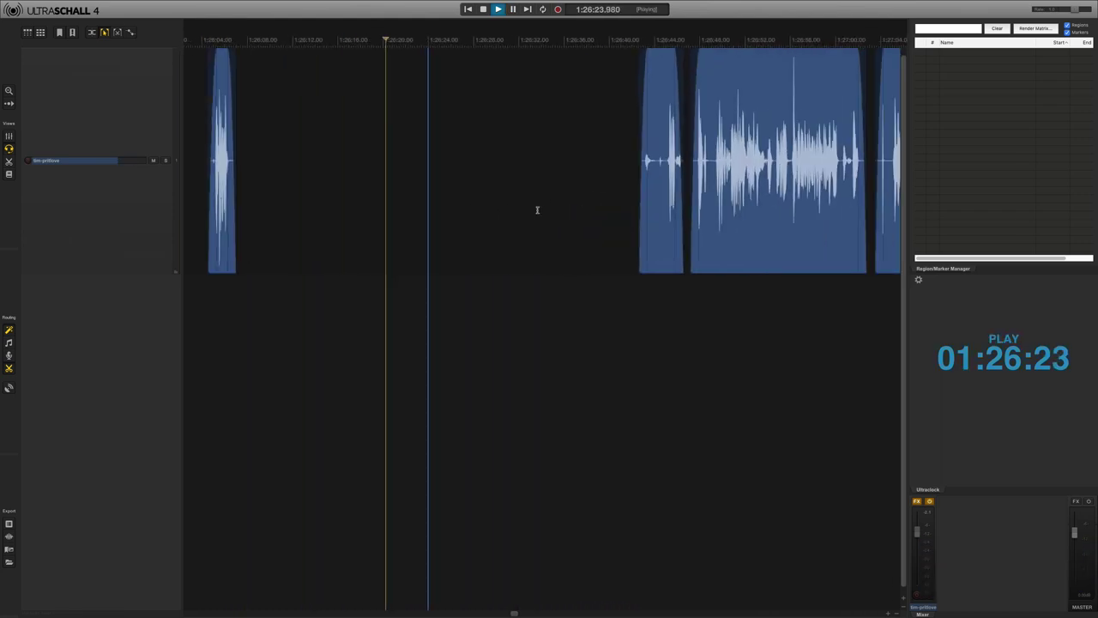
{"action": "scroll", "coordinate": [338, 173], "scroll_direction": "up", "scroll_amount": 6}
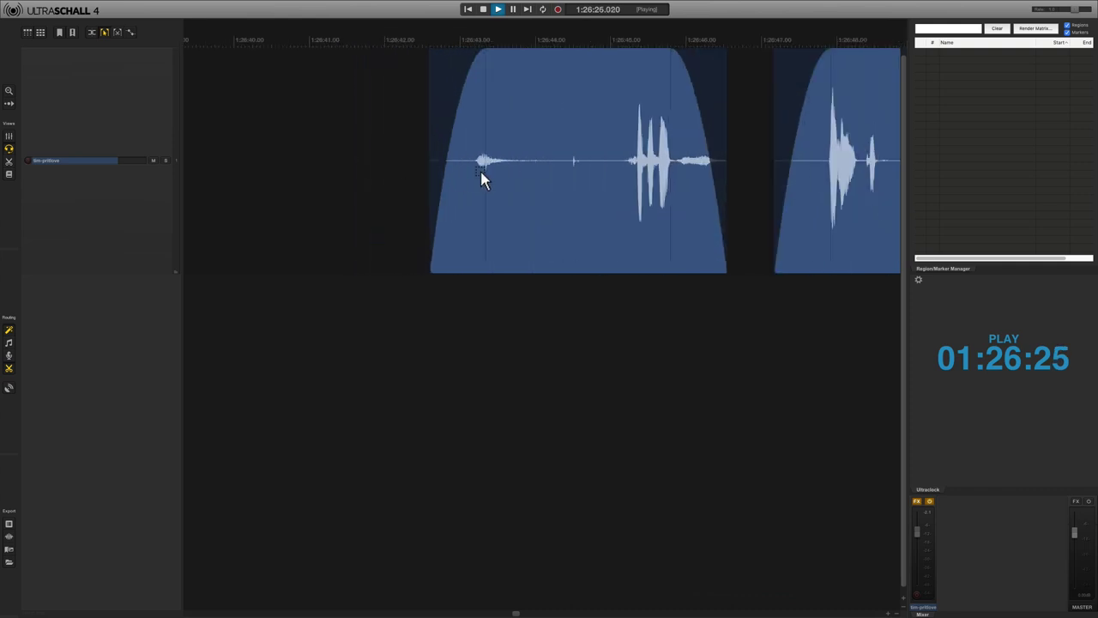
{"action": "left_click", "coordinate": [431, 181]}
{"action": "key", "text": "space"}
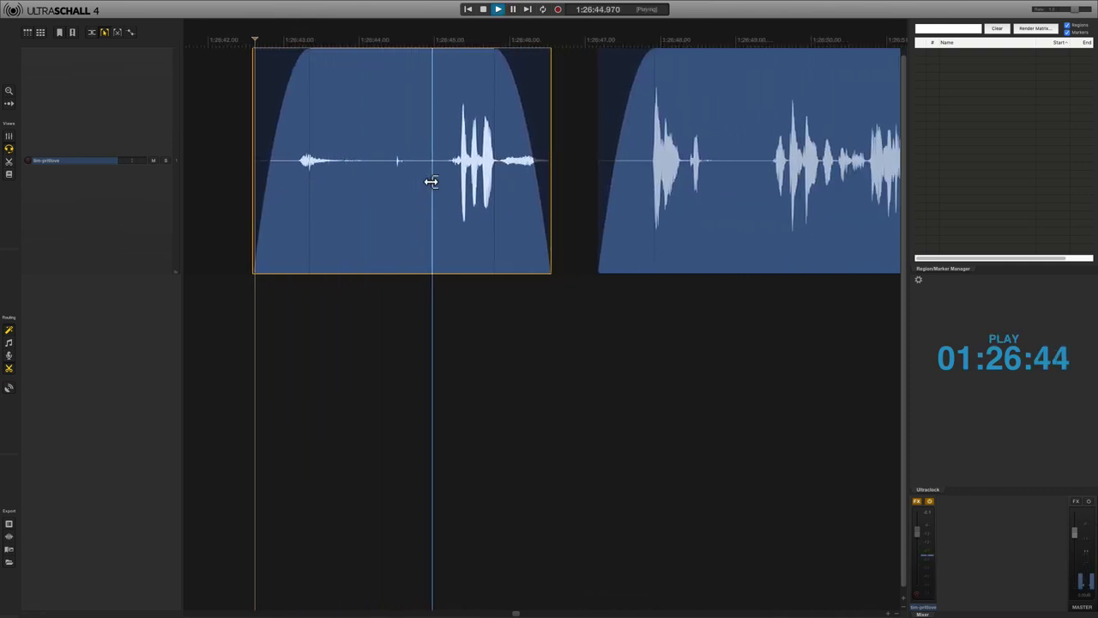
{"action": "key", "text": "space"}
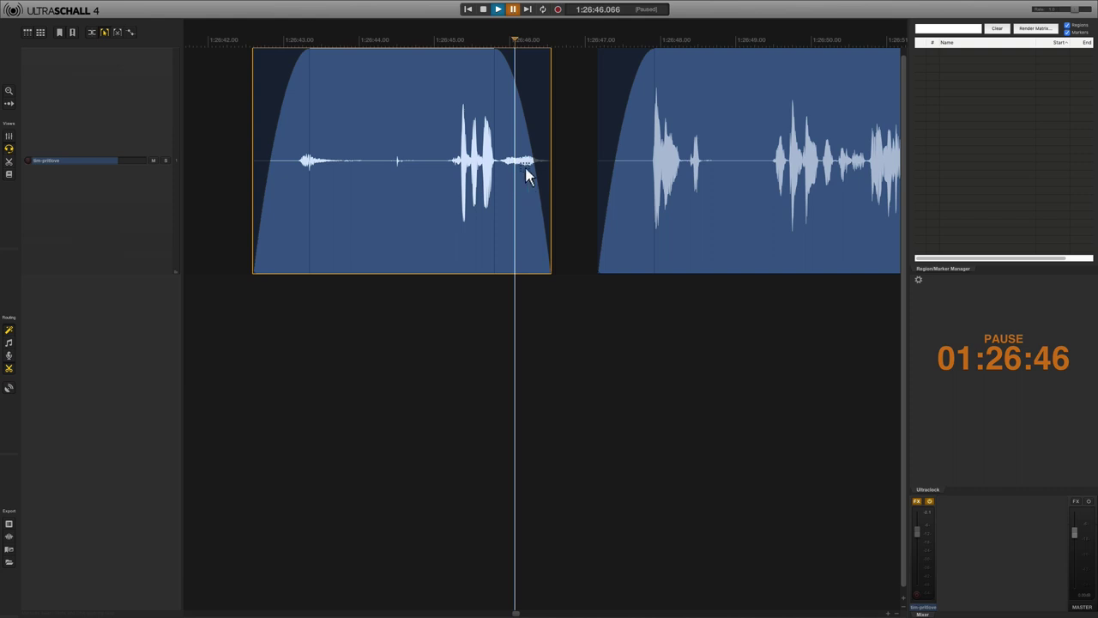
{"action": "left_click", "coordinate": [452, 189]}
{"action": "key", "text": "space"}
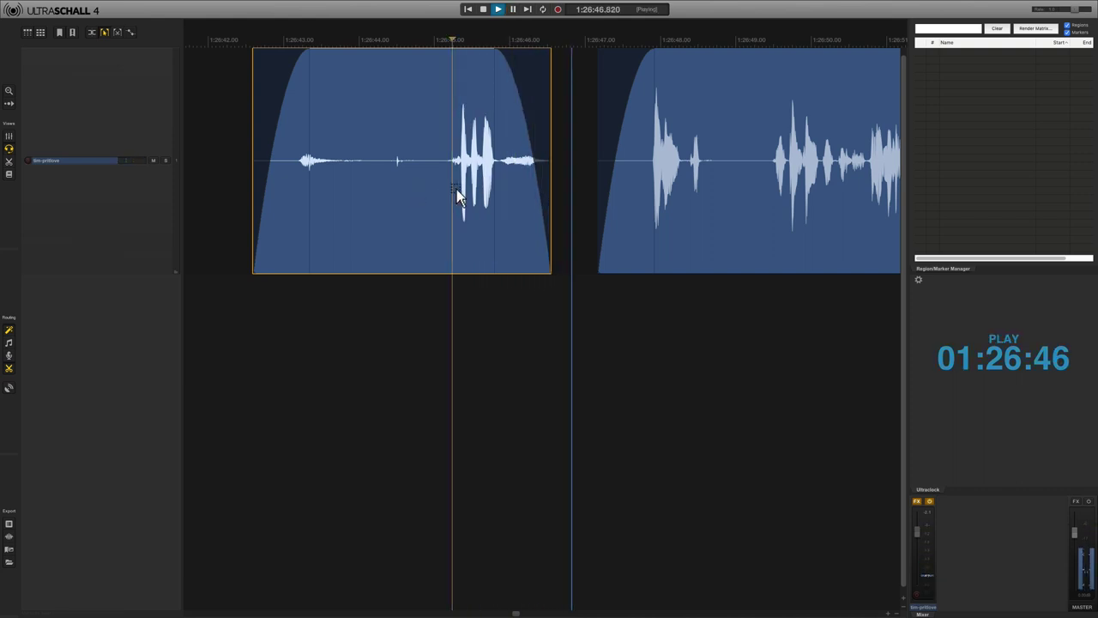
{"action": "key", "text": "space"}
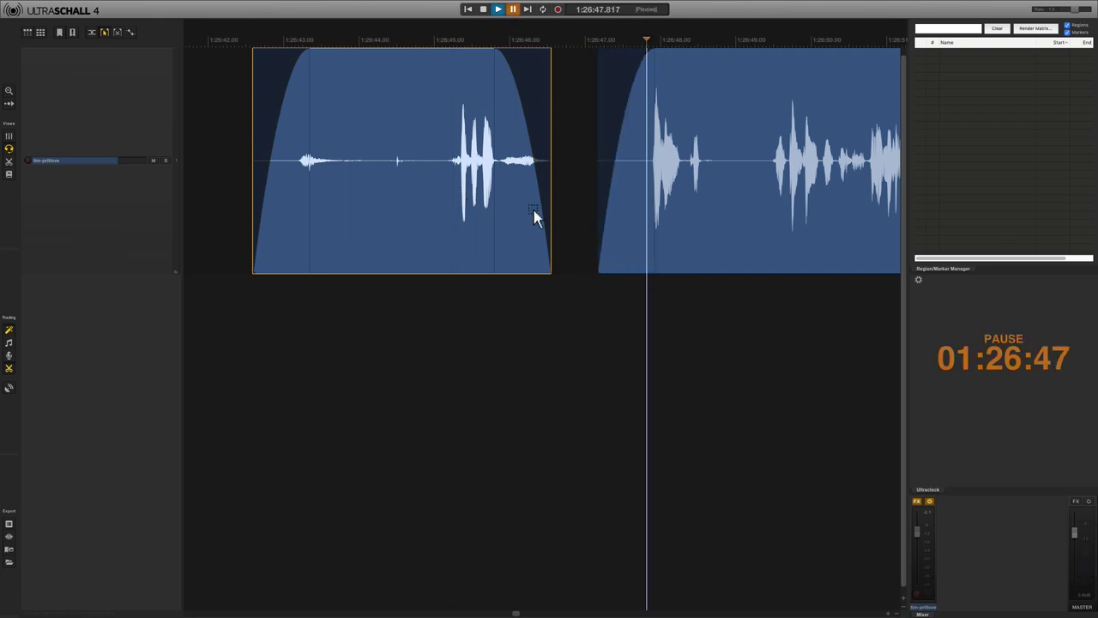
Step: Listen to the start of the speech clip near 1:27:03 and trim off its opening noise so it begins at about 1:27:04.5
{"action": "scroll", "coordinate": [534, 210], "scroll_direction": "right", "scroll_amount": 10}
{"action": "scroll", "coordinate": [534, 210], "scroll_direction": "right", "scroll_amount": 10}
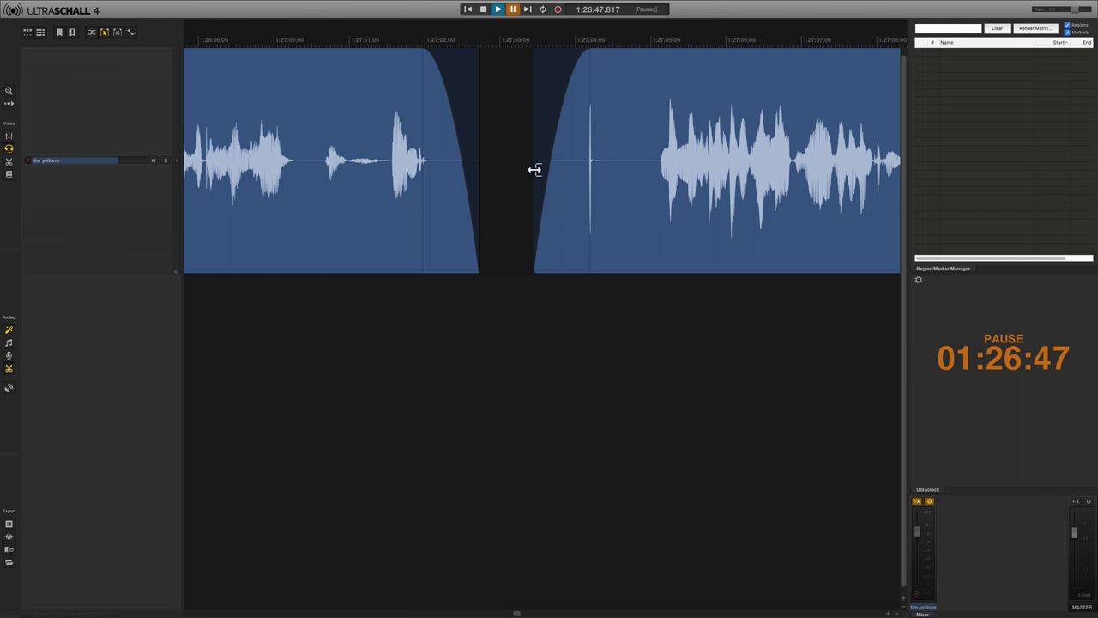
{"action": "left_click", "coordinate": [535, 169]}
{"action": "key", "text": "space"}
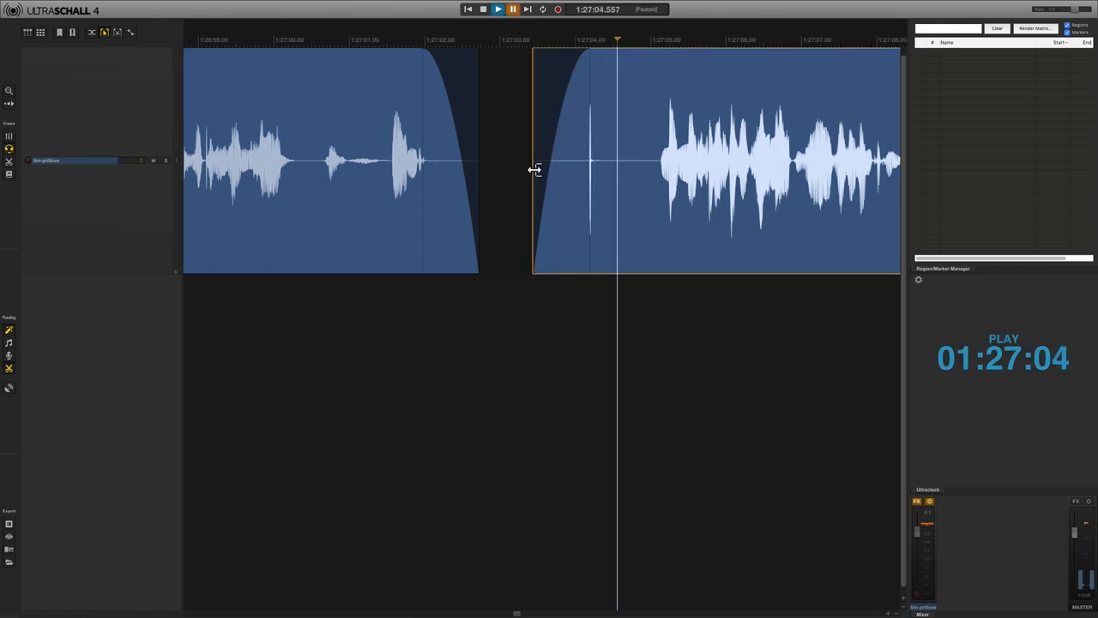
{"action": "left_click_drag", "start_coordinate": [532, 170], "coordinate": [614, 170]}
Step: Check the short quiet isolated clip at about 1:27:15 and delete it from the track
{"action": "scroll", "coordinate": [617, 171], "scroll_direction": "right", "scroll_amount": 10}
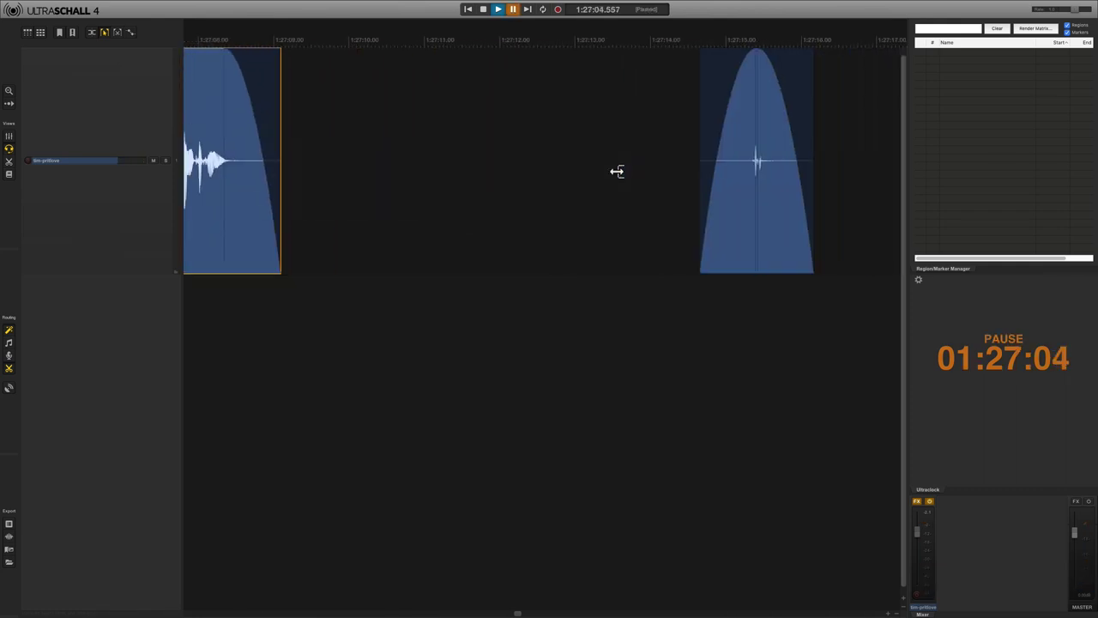
{"action": "scroll", "coordinate": [617, 171], "scroll_direction": "right", "scroll_amount": 5}
{"action": "left_click", "coordinate": [561, 190]}
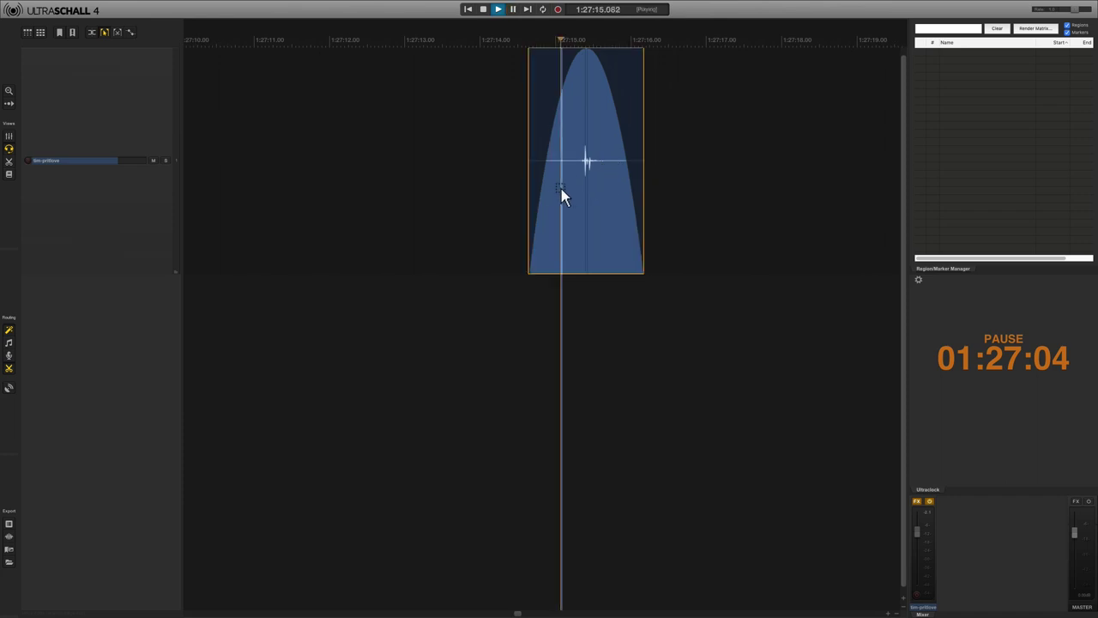
{"action": "key", "text": "space"}
{"action": "key", "text": "space"}
Step: Look through the clips after 1:27:15 and listen closely to the loud peak just after 1:28:53
{"action": "scroll", "coordinate": [561, 195], "scroll_direction": "down", "scroll_amount": 5}
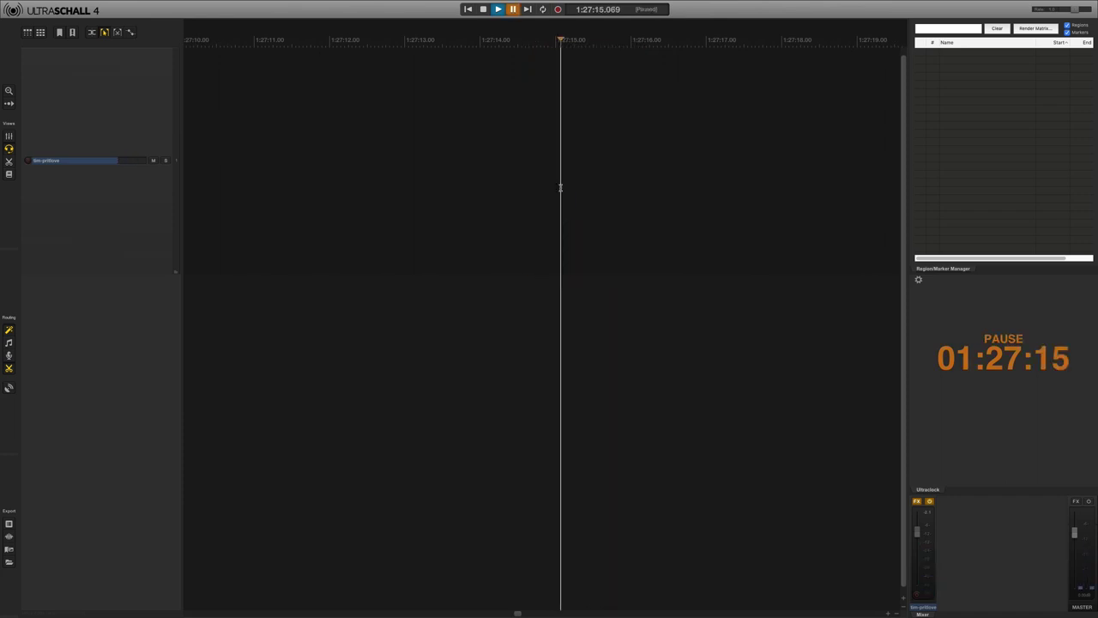
{"action": "scroll", "coordinate": [560, 187], "scroll_direction": "right", "scroll_amount": 15}
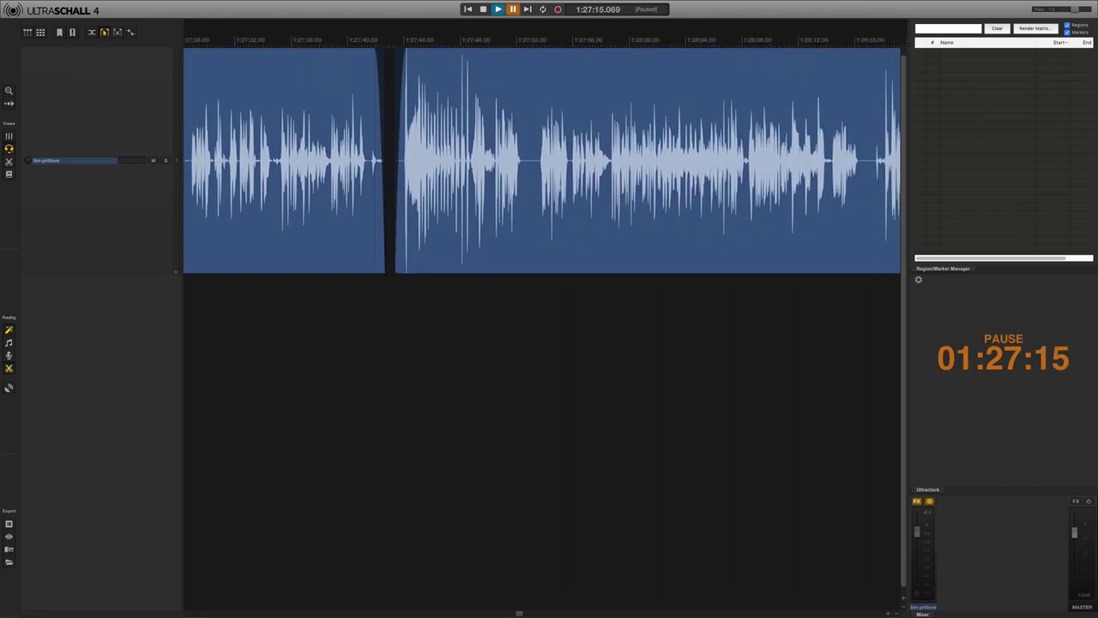
{"action": "scroll", "coordinate": [560, 187], "scroll_direction": "right", "scroll_amount": 10}
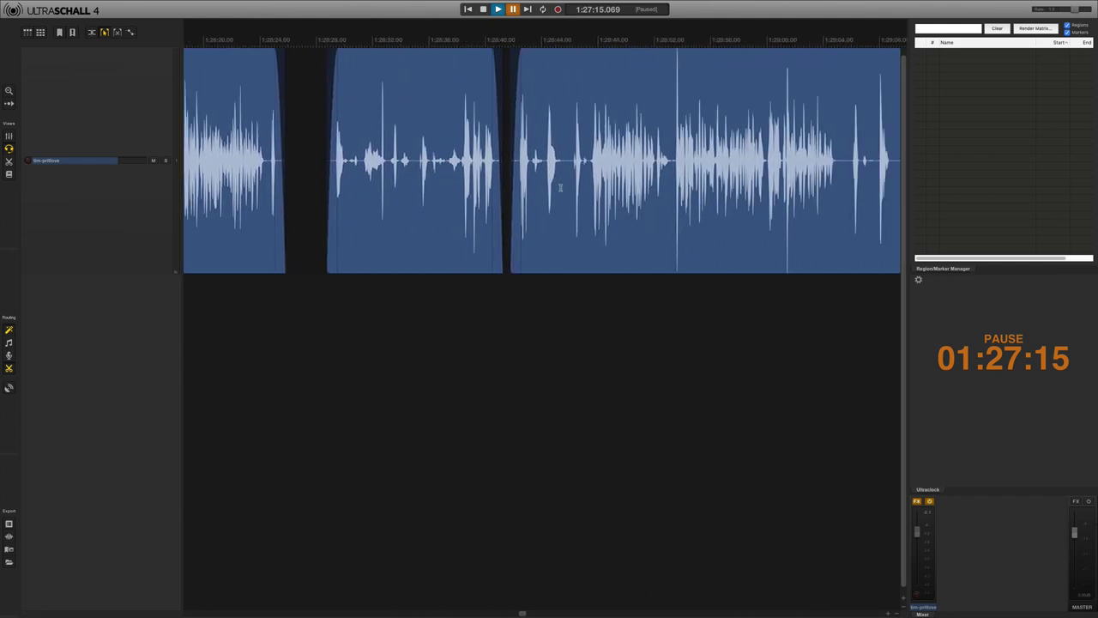
{"action": "scroll", "coordinate": [377, 160], "scroll_direction": "up", "scroll_amount": 8}
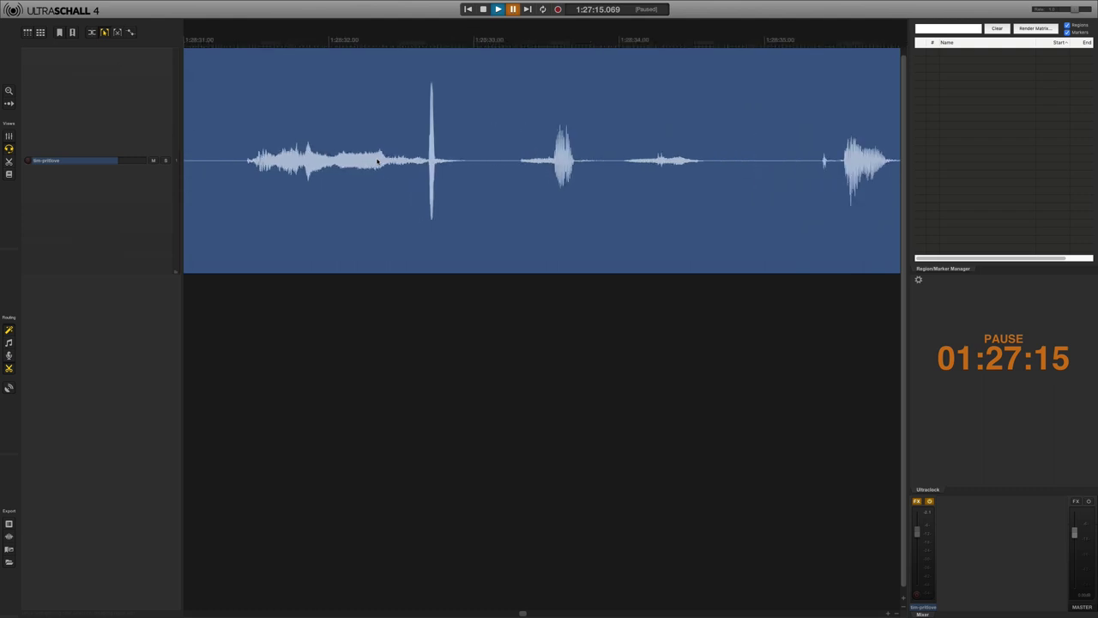
{"action": "scroll", "coordinate": [378, 160], "scroll_direction": "down", "scroll_amount": 5}
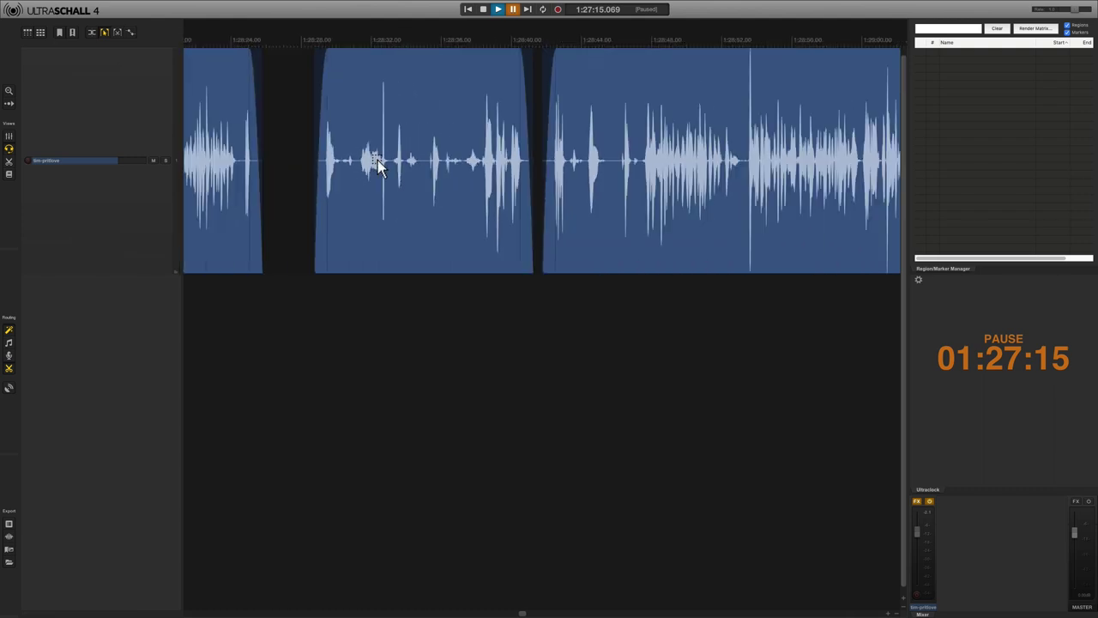
{"action": "scroll", "coordinate": [708, 161], "scroll_direction": "right", "scroll_amount": 6}
{"action": "scroll", "coordinate": [708, 161], "scroll_direction": "right", "scroll_amount": 1}
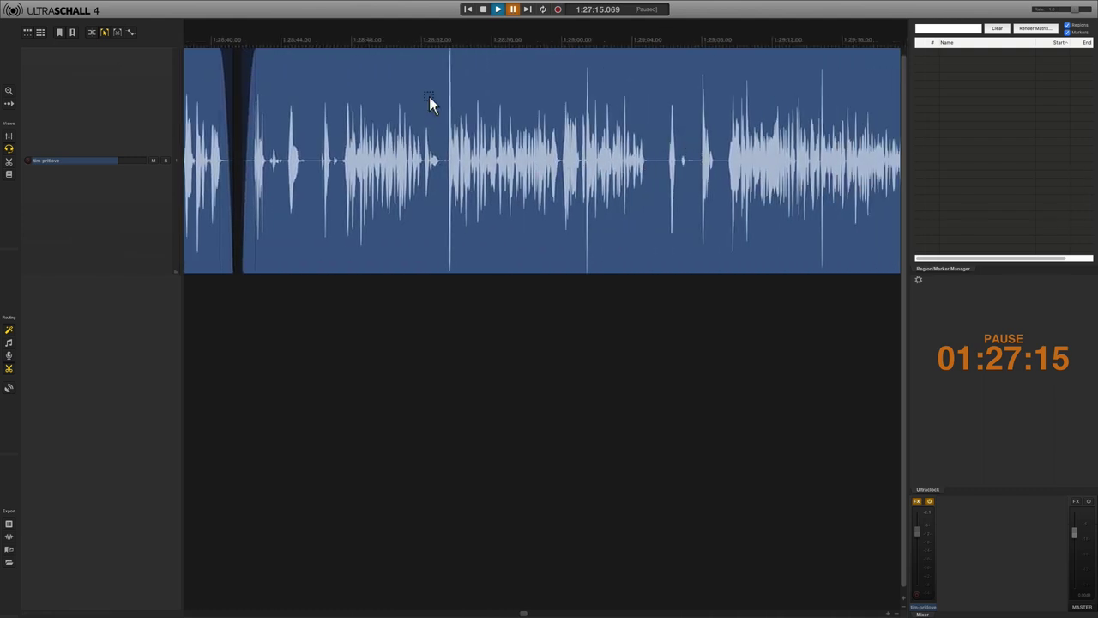
{"action": "left_click", "coordinate": [446, 77]}
{"action": "scroll", "coordinate": [445, 78], "scroll_direction": "up", "scroll_amount": 6}
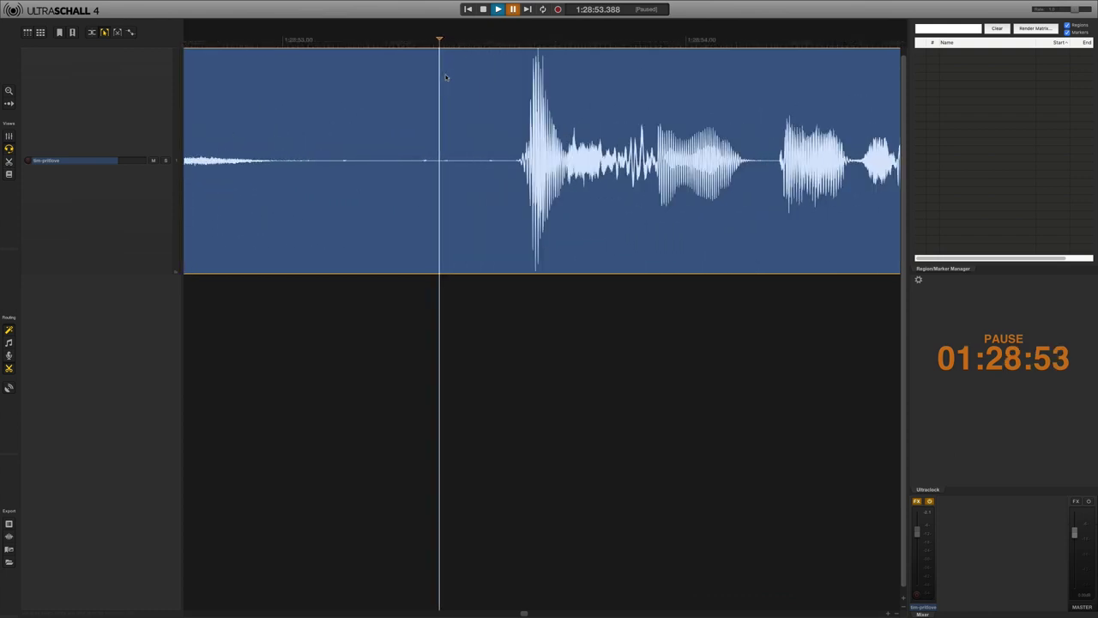
{"action": "scroll", "coordinate": [621, 157], "scroll_direction": "right", "scroll_amount": 4}
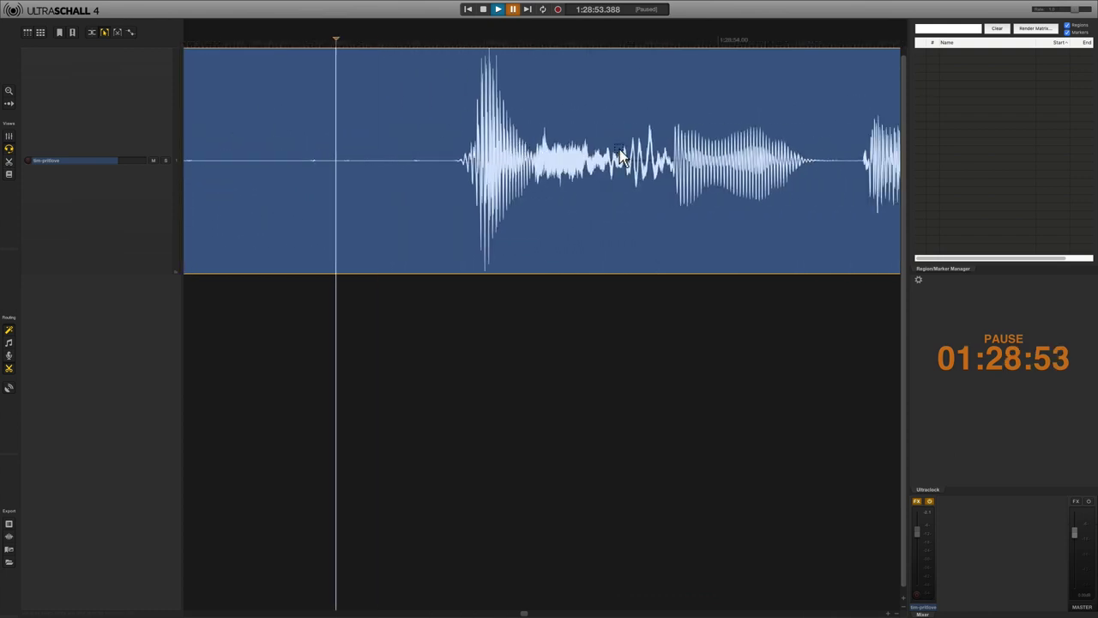
{"action": "scroll", "coordinate": [609, 157], "scroll_direction": "up", "scroll_amount": 4}
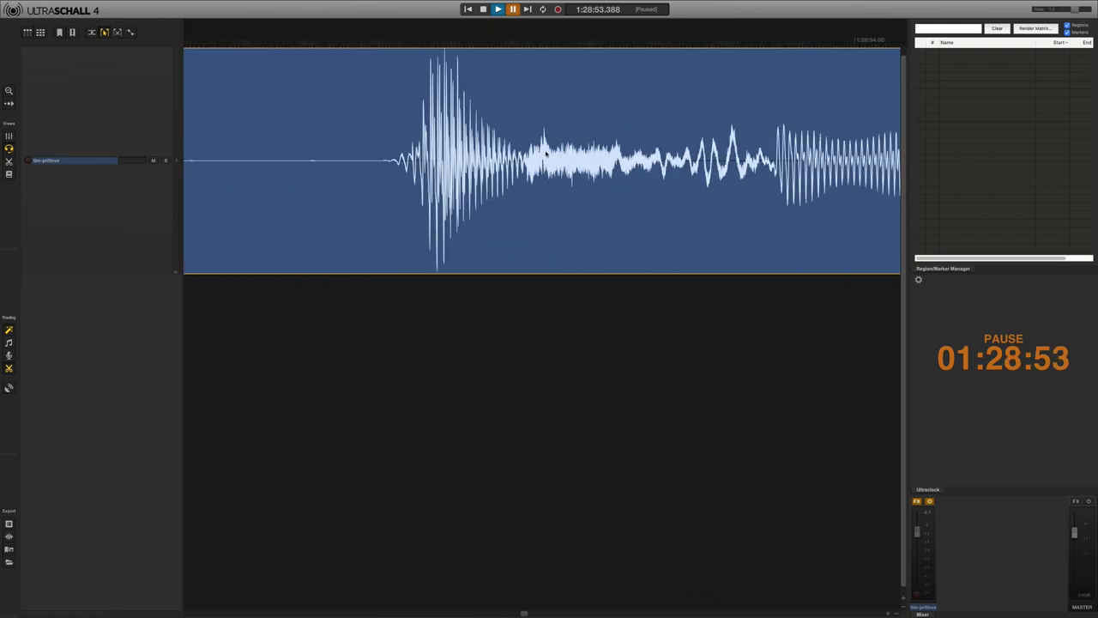
{"action": "left_click", "coordinate": [360, 176]}
{"action": "key", "text": "space"}
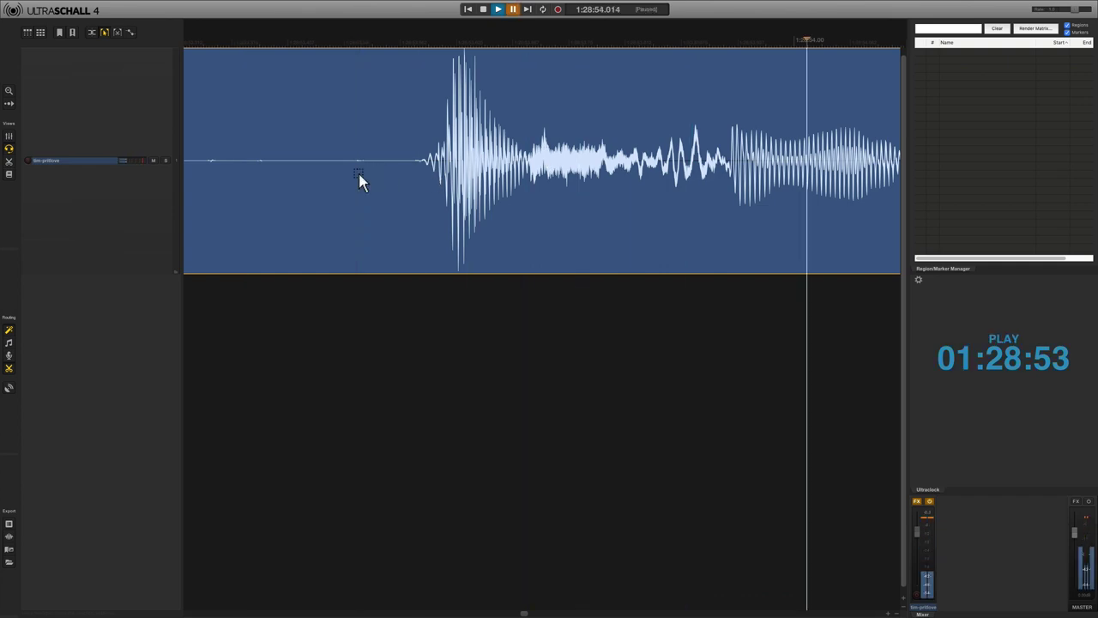
{"action": "key", "text": "space"}
Step: Look through the rest of the long speech clip and listen to its ending from about 1:36:36
{"action": "scroll", "coordinate": [359, 175], "scroll_direction": "down", "scroll_amount": 5}
{"action": "scroll", "coordinate": [359, 175], "scroll_direction": "down", "scroll_amount": 3}
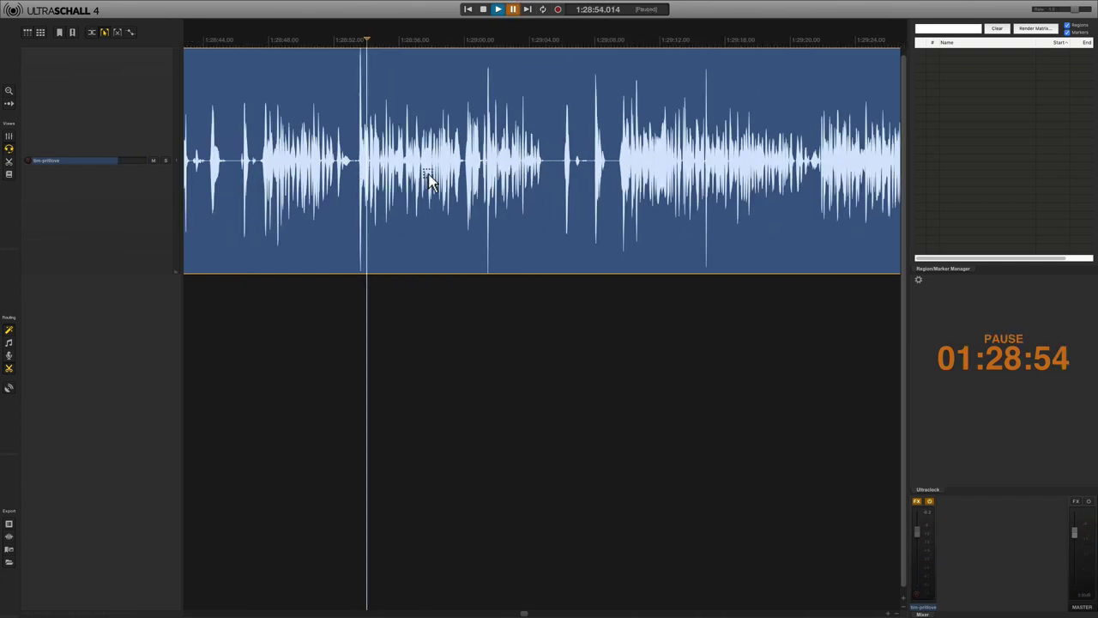
{"action": "scroll", "coordinate": [606, 172], "scroll_direction": "right", "scroll_amount": 15}
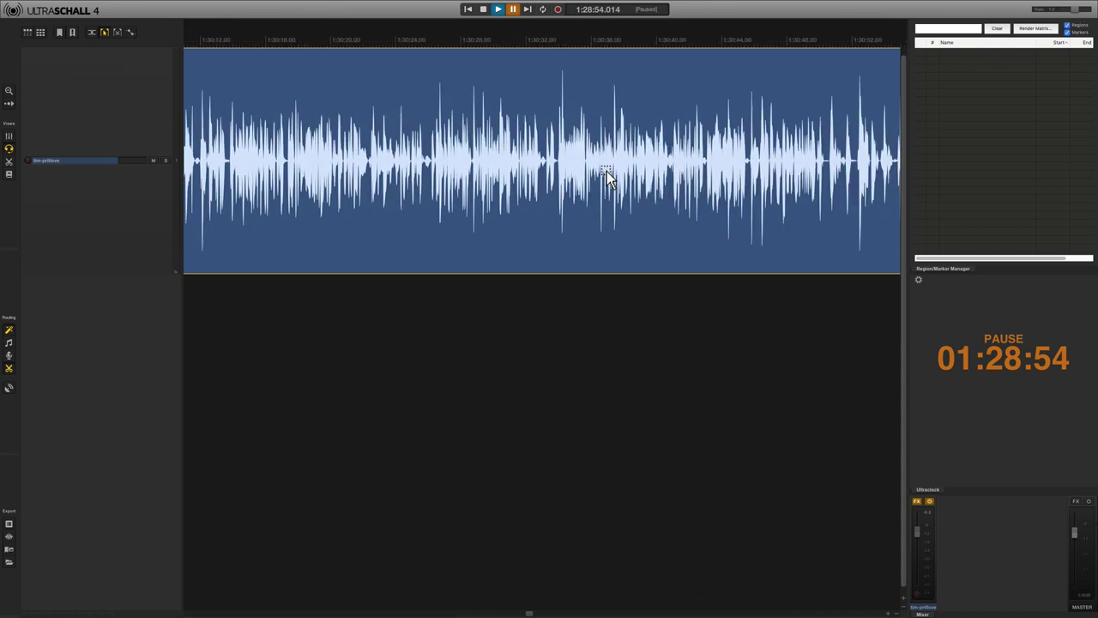
{"action": "scroll", "coordinate": [607, 170], "scroll_direction": "right", "scroll_amount": 15}
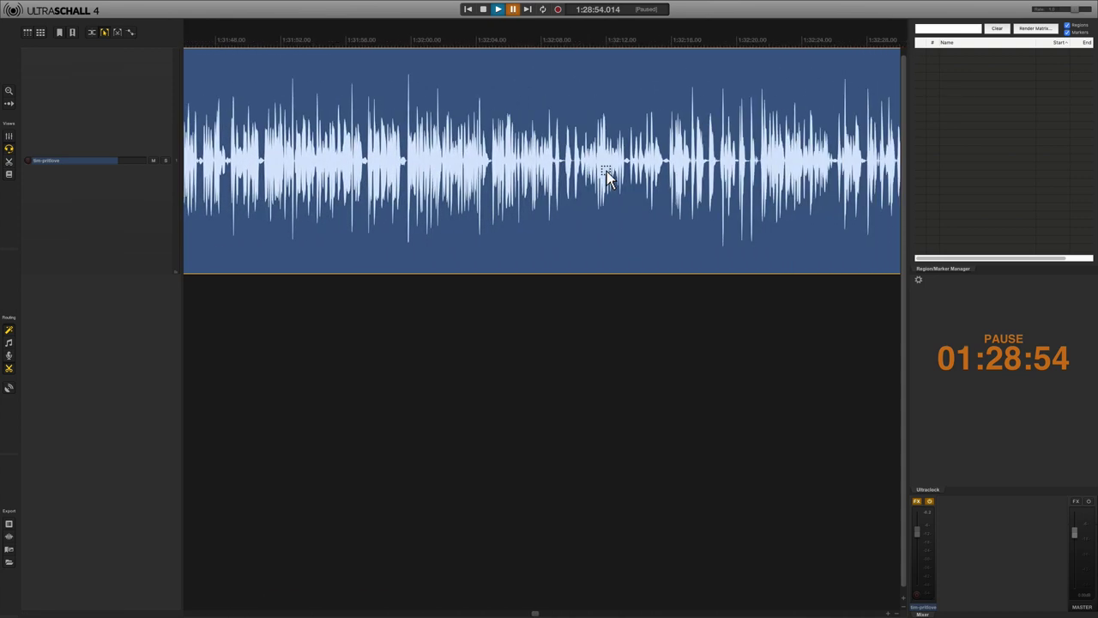
{"action": "scroll", "coordinate": [607, 170], "scroll_direction": "right", "scroll_amount": 15}
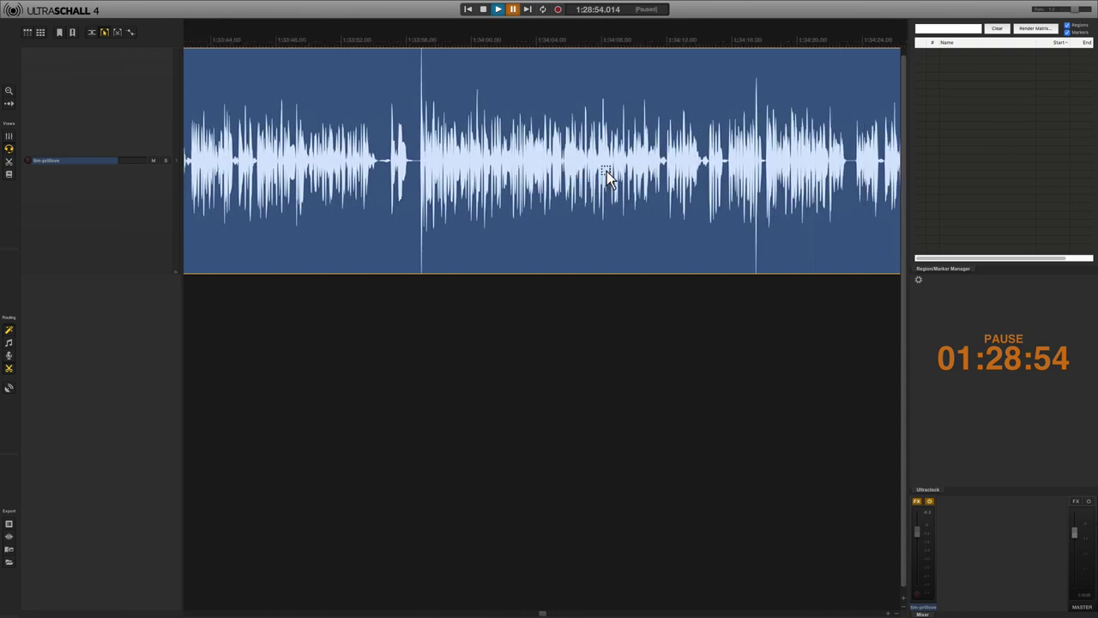
{"action": "scroll", "coordinate": [606, 170], "scroll_direction": "right", "scroll_amount": 15}
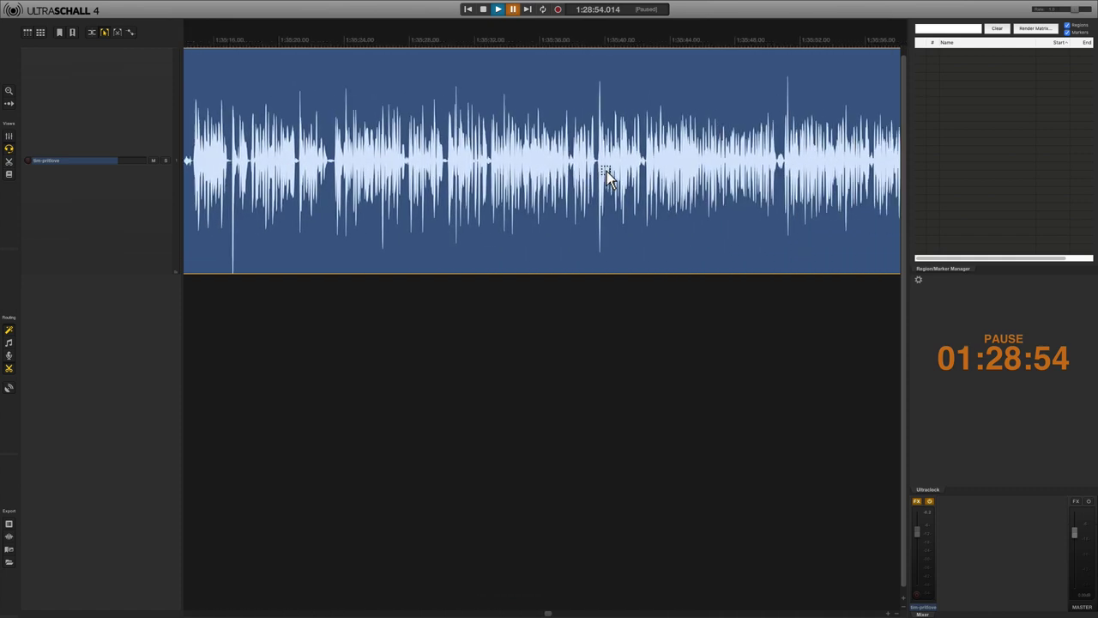
{"action": "scroll", "coordinate": [606, 171], "scroll_direction": "right", "scroll_amount": 15}
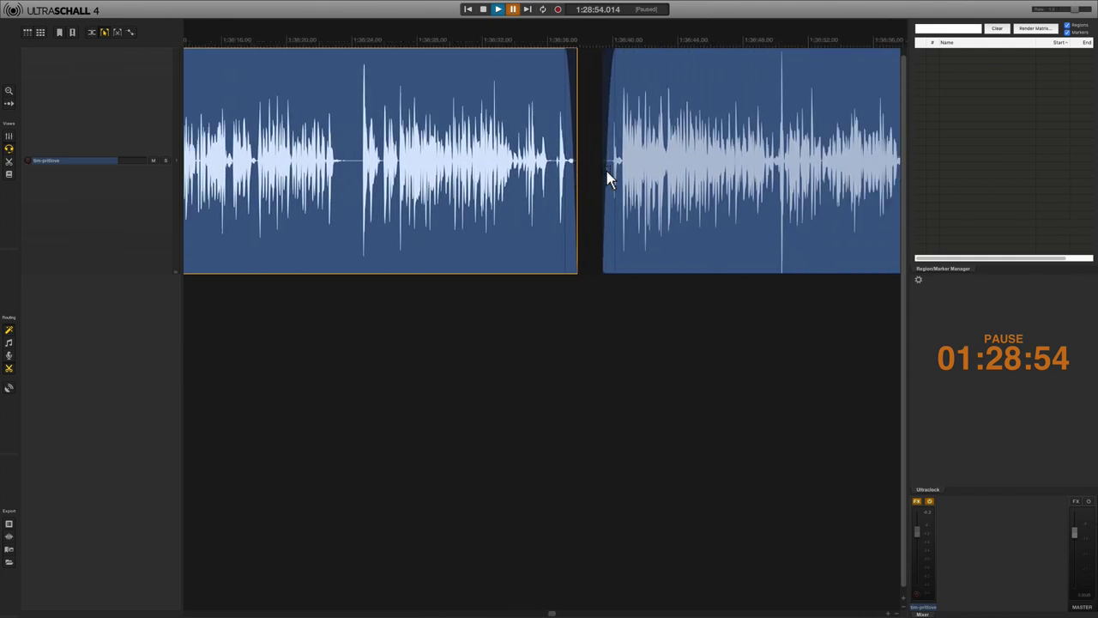
{"action": "scroll", "coordinate": [607, 170], "scroll_direction": "right", "scroll_amount": 5}
{"action": "scroll", "coordinate": [452, 186], "scroll_direction": "up", "scroll_amount": 5}
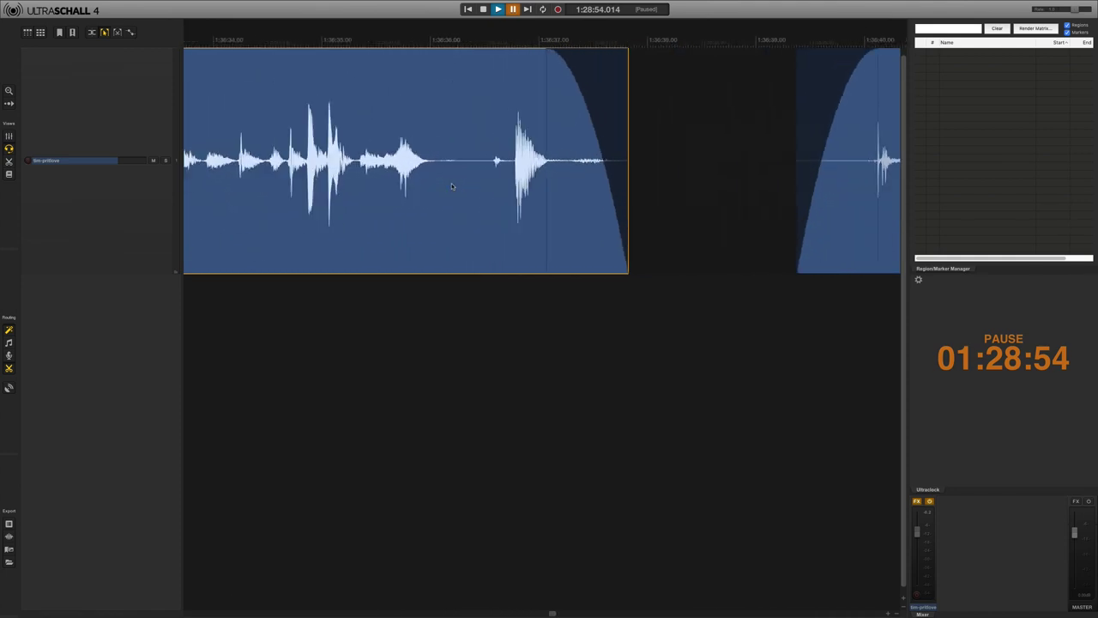
{"action": "scroll", "coordinate": [452, 184], "scroll_direction": "down", "scroll_amount": 2}
{"action": "left_click", "coordinate": [452, 185]}
{"action": "left_click", "coordinate": [485, 183]}
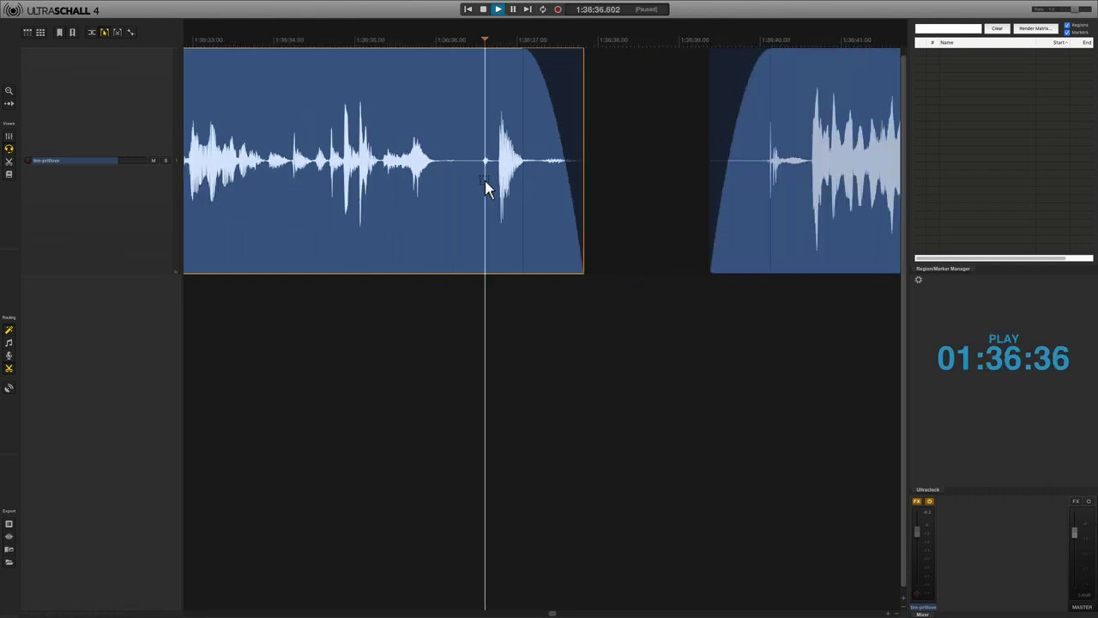
{"action": "key", "text": "space"}
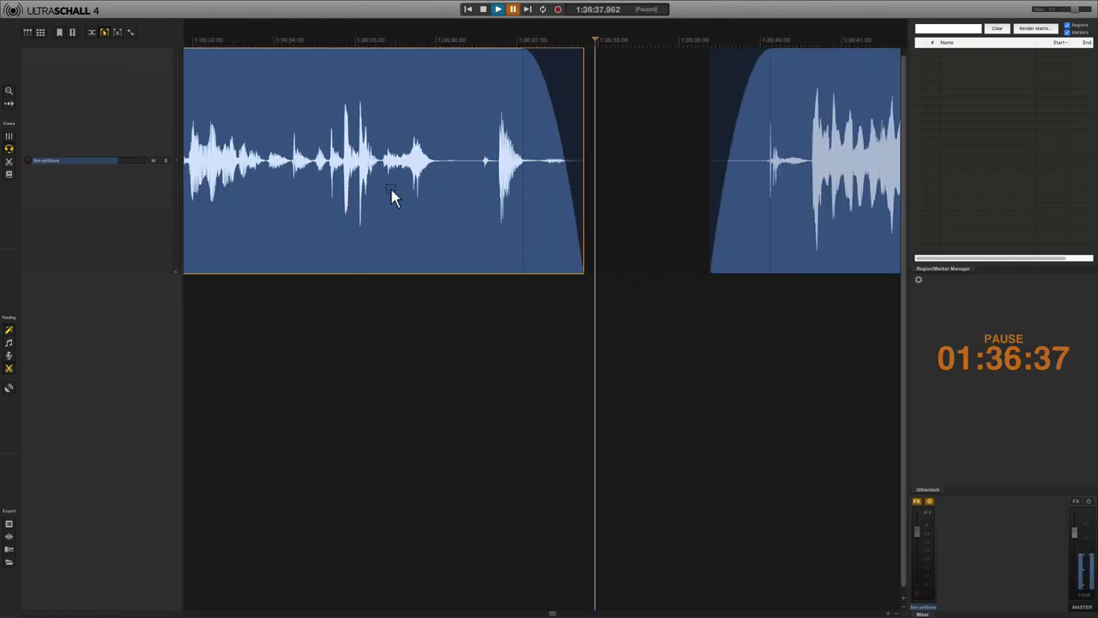
Step: Replay the long clip's last seconds, split it at about 1:36:35.3 and delete the tail after the cut
{"action": "left_click", "coordinate": [391, 190]}
{"action": "key", "text": "space"}
{"action": "key", "text": "space"}
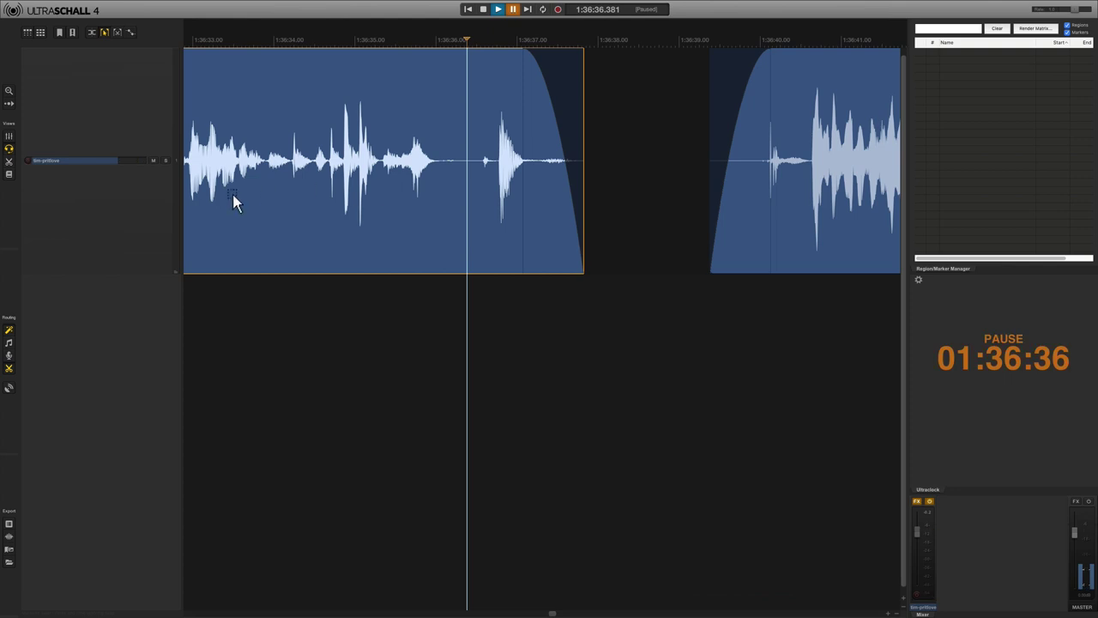
{"action": "left_click", "coordinate": [233, 195]}
{"action": "key", "text": "space"}
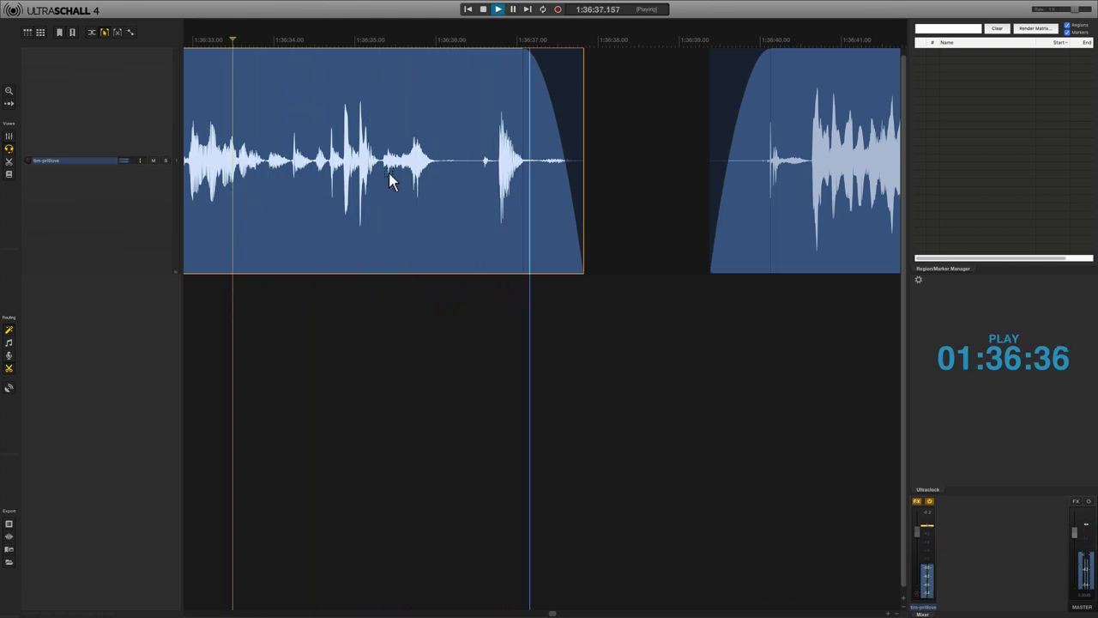
{"action": "key", "text": "space"}
{"action": "left_click", "coordinate": [382, 165]}
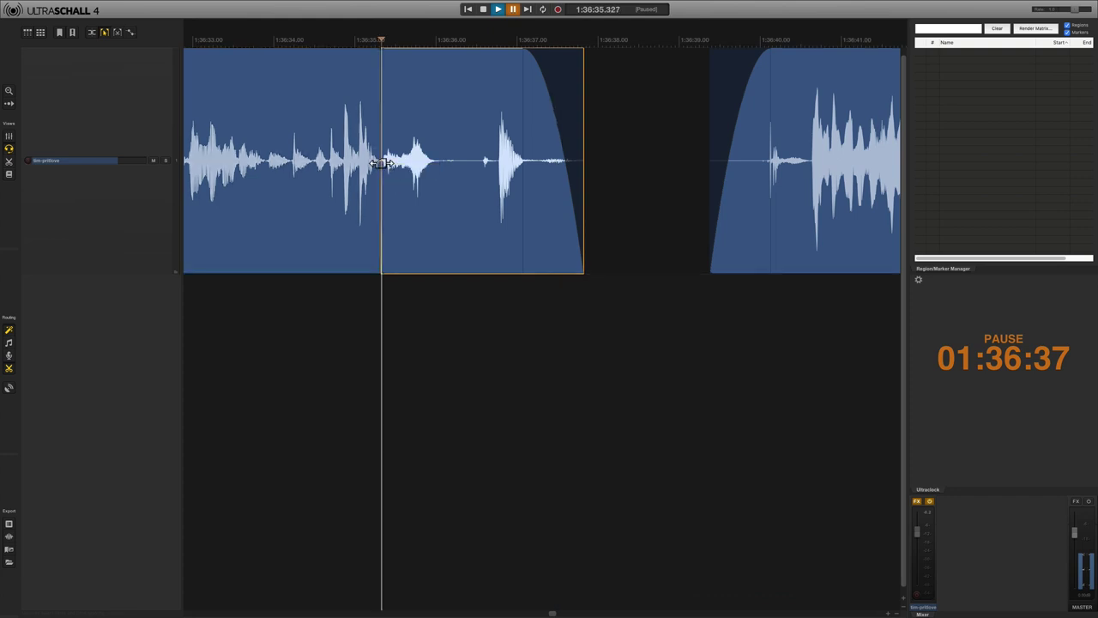
{"action": "left_click", "coordinate": [449, 214]}
{"action": "key", "text": "Delete"}
{"action": "scroll", "coordinate": [448, 209], "scroll_direction": "right", "scroll_amount": 10}
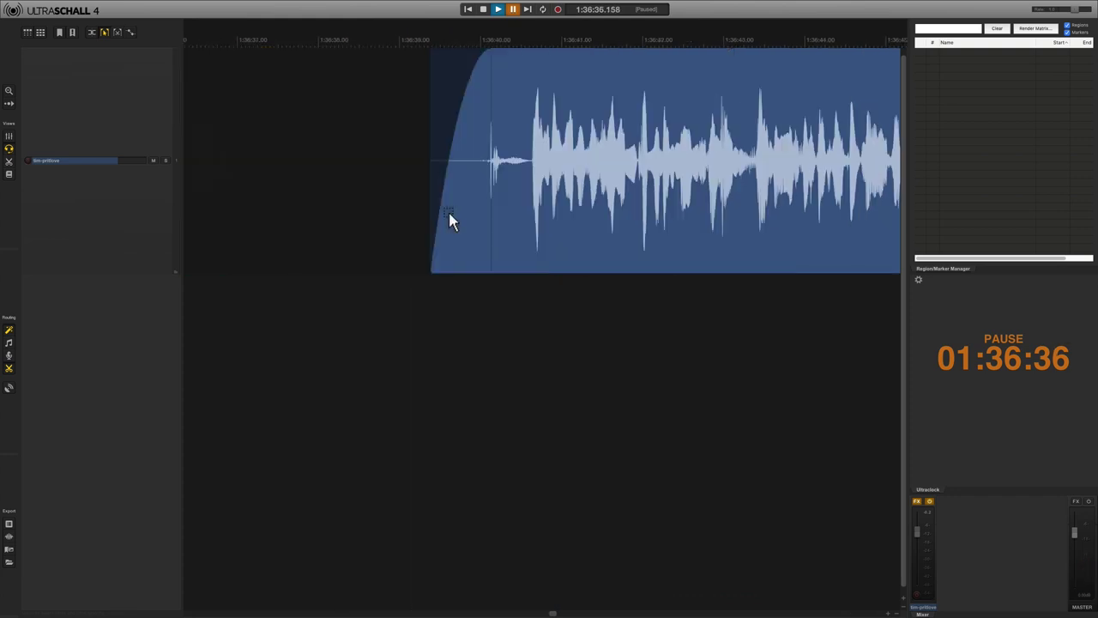
Step: Listen to the start of the clip beginning at about 1:36:39 and trim off its opening noise, up to about 1:36:40.4
{"action": "left_click", "coordinate": [241, 202]}
{"action": "key", "text": "space"}
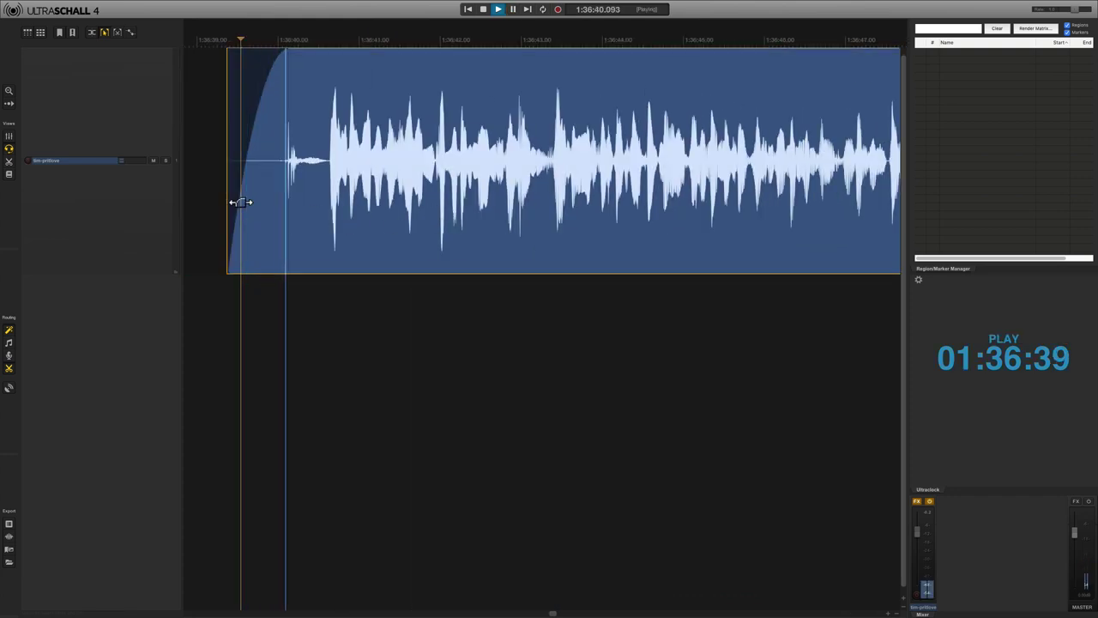
{"action": "key", "text": "space"}
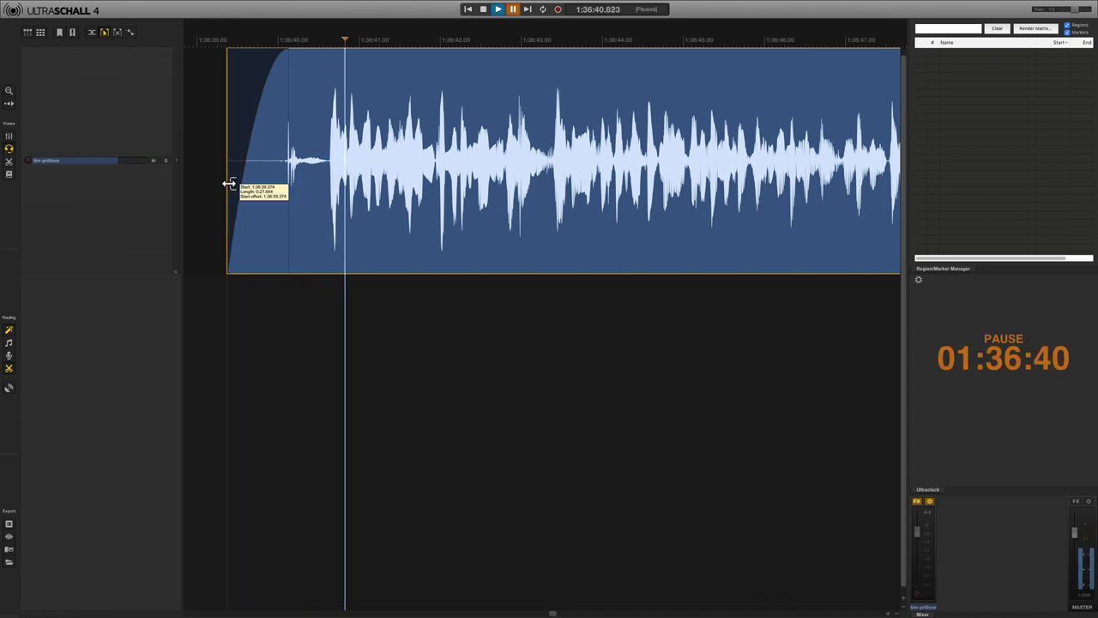
{"action": "left_click_drag", "start_coordinate": [229, 183], "coordinate": [307, 183]}
Step: Play the trimmed clip's new start from about 1:36:40.3 and shorten its fade-in
{"action": "left_click", "coordinate": [300, 184]}
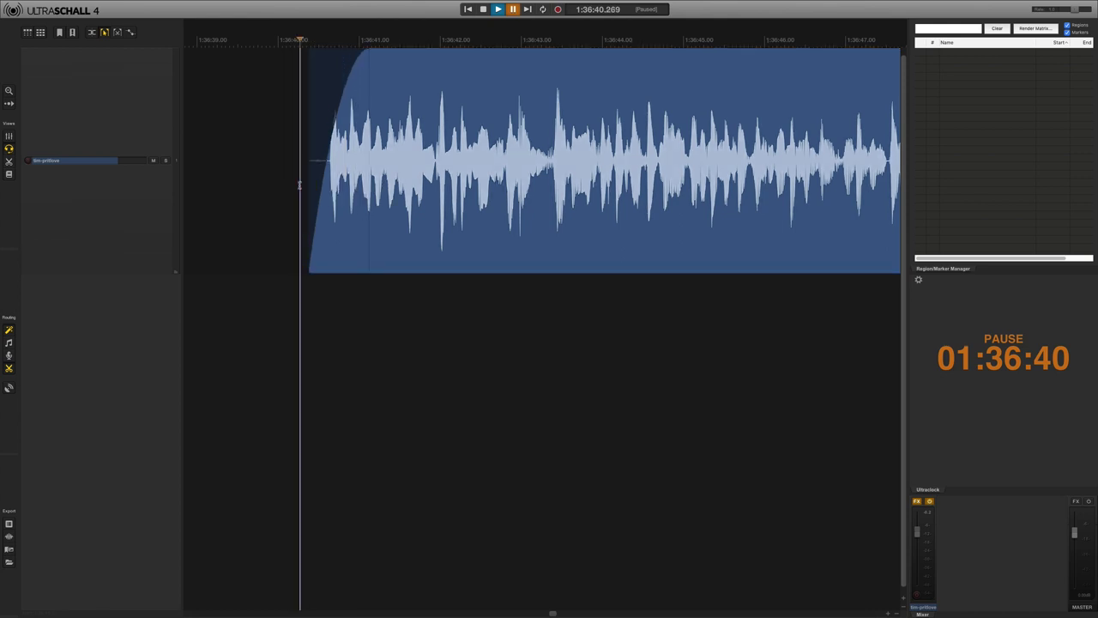
{"action": "key", "text": "space"}
{"action": "key", "text": "space"}
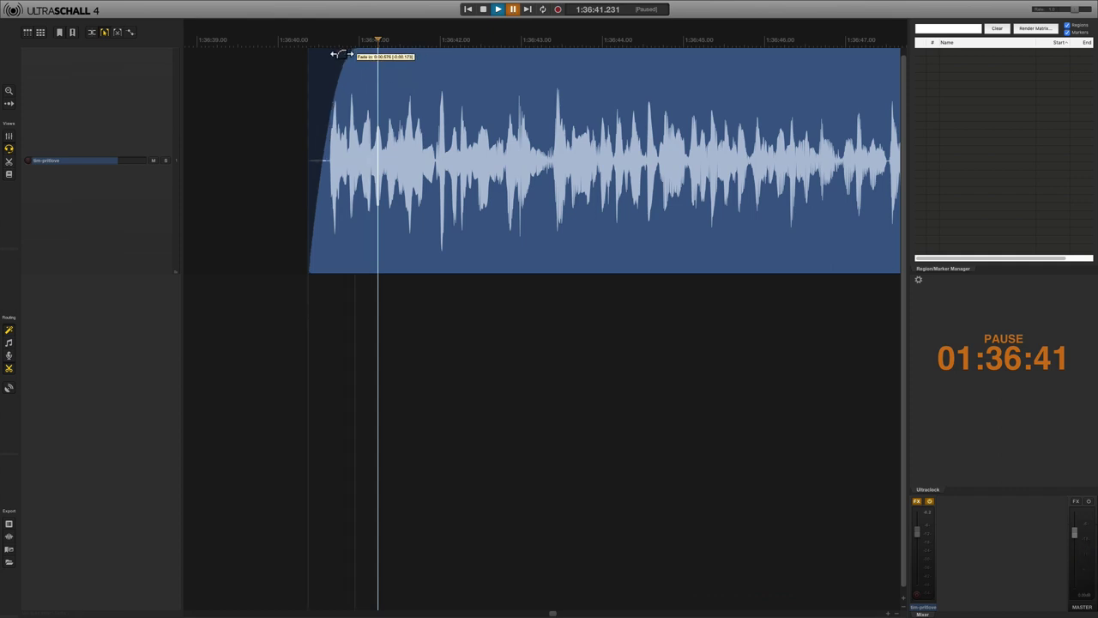
{"action": "mouse_move", "coordinate": [344, 54]}
{"action": "left_mouse_down"}
{"action": "mouse_move", "coordinate": [309, 56]}
{"action": "mouse_move", "coordinate": [335, 59]}
{"action": "left_mouse_up"}
Step: Look through the rest of this speech clip and listen to its ending from about 1:37:04.9
{"action": "scroll", "coordinate": [643, 203], "scroll_direction": "right", "scroll_amount": 10}
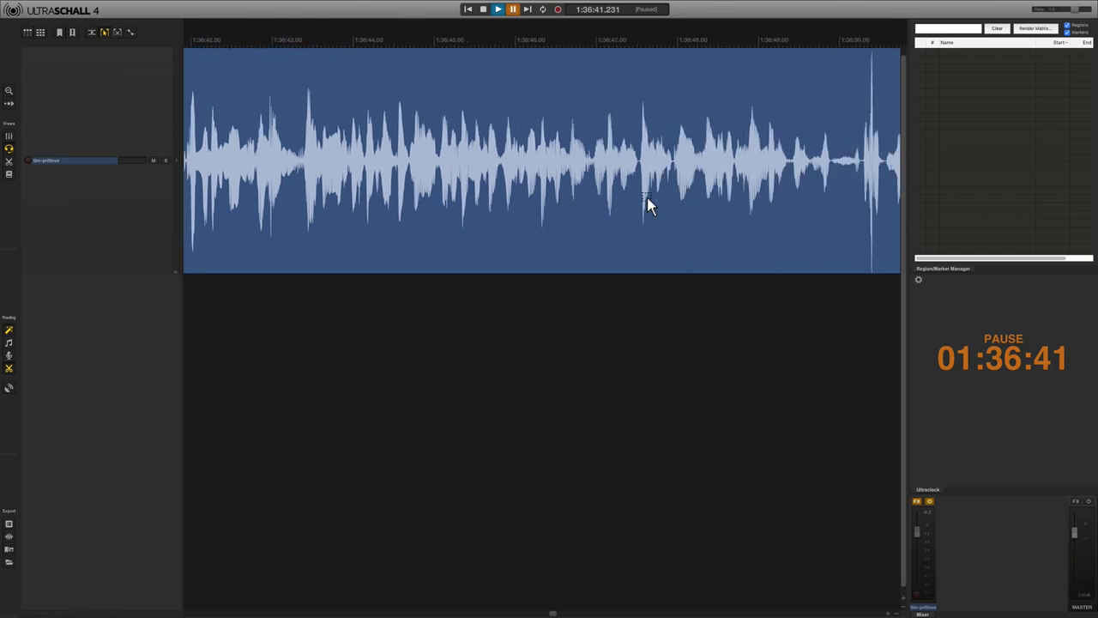
{"action": "scroll", "coordinate": [648, 204], "scroll_direction": "right", "scroll_amount": 10}
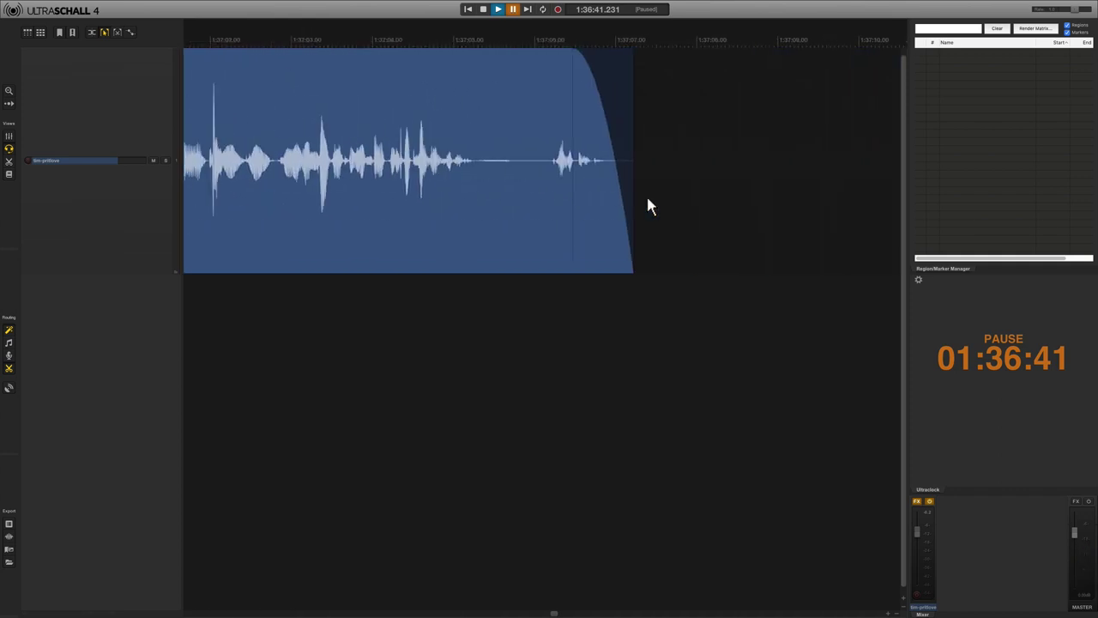
{"action": "left_click", "coordinate": [338, 213]}
{"action": "key", "text": "space"}
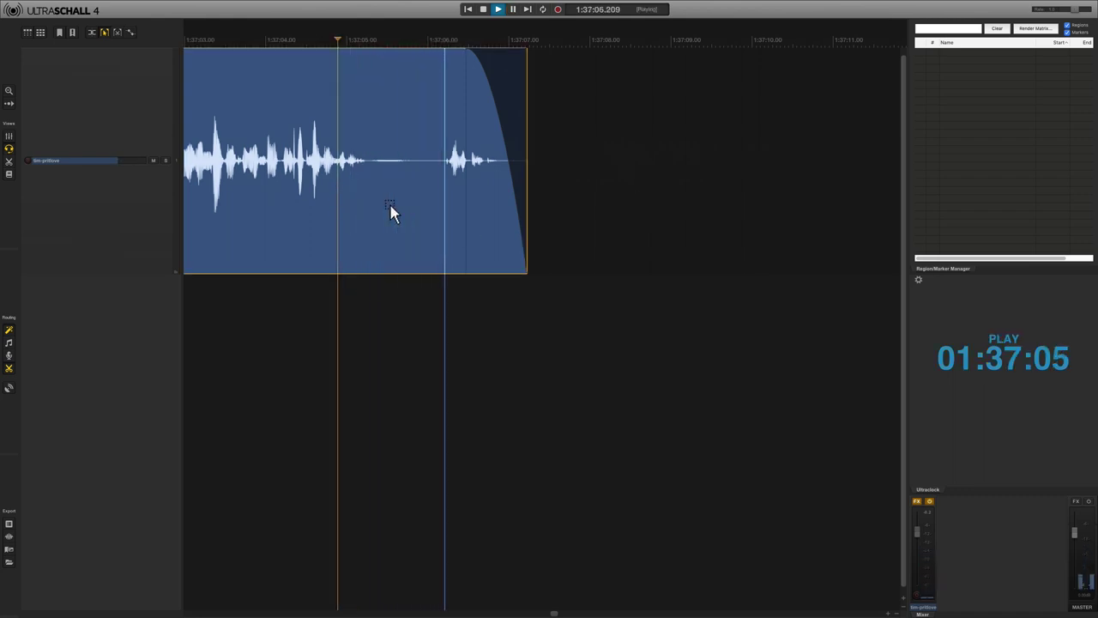
{"action": "key", "text": "Return"}
Step: Find the short isolated clip at about 1:38:11 and listen to it
{"action": "scroll", "coordinate": [507, 202], "scroll_direction": "down", "scroll_amount": 6}
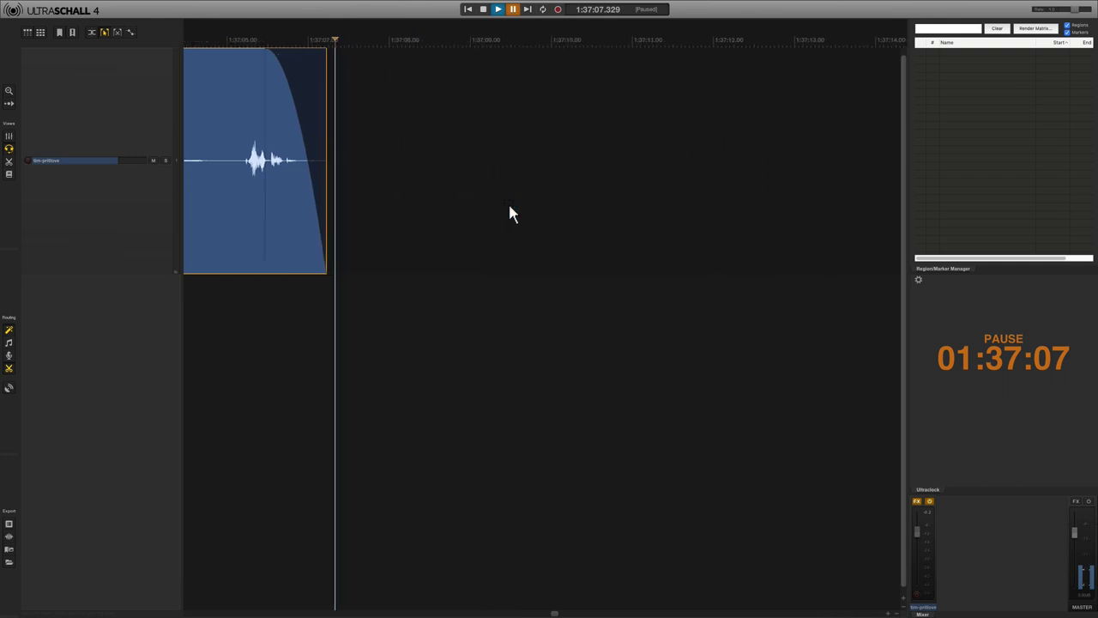
{"action": "scroll", "coordinate": [508, 204], "scroll_direction": "down", "scroll_amount": 1}
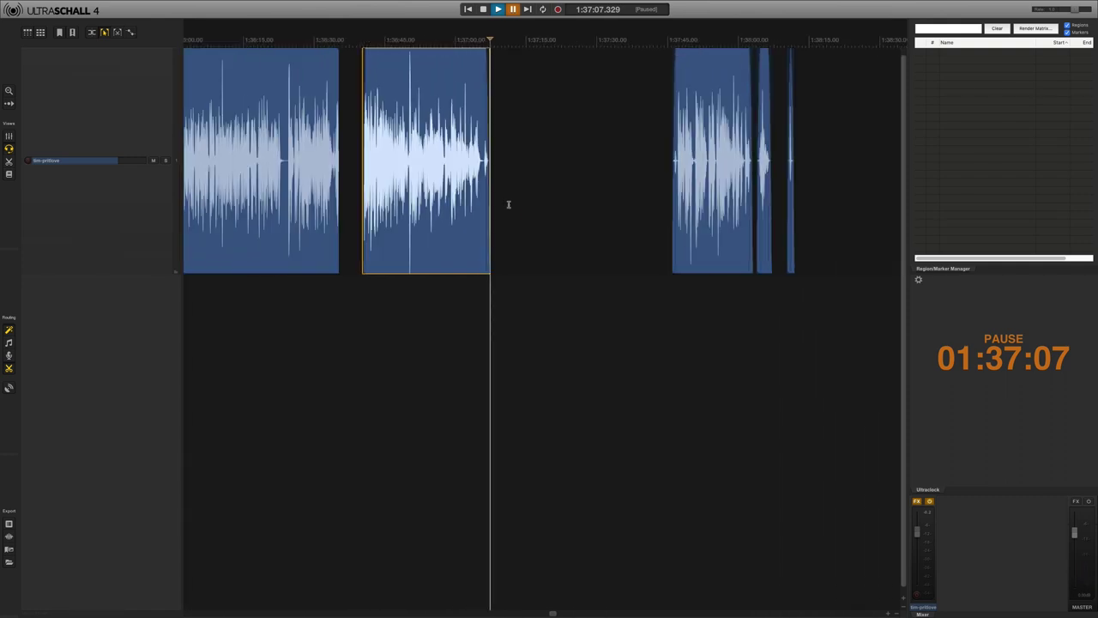
{"action": "scroll", "coordinate": [508, 203], "scroll_direction": "right", "scroll_amount": 5}
{"action": "scroll", "coordinate": [514, 173], "scroll_direction": "up", "scroll_amount": 1}
{"action": "scroll", "coordinate": [513, 172], "scroll_direction": "up", "scroll_amount": 7}
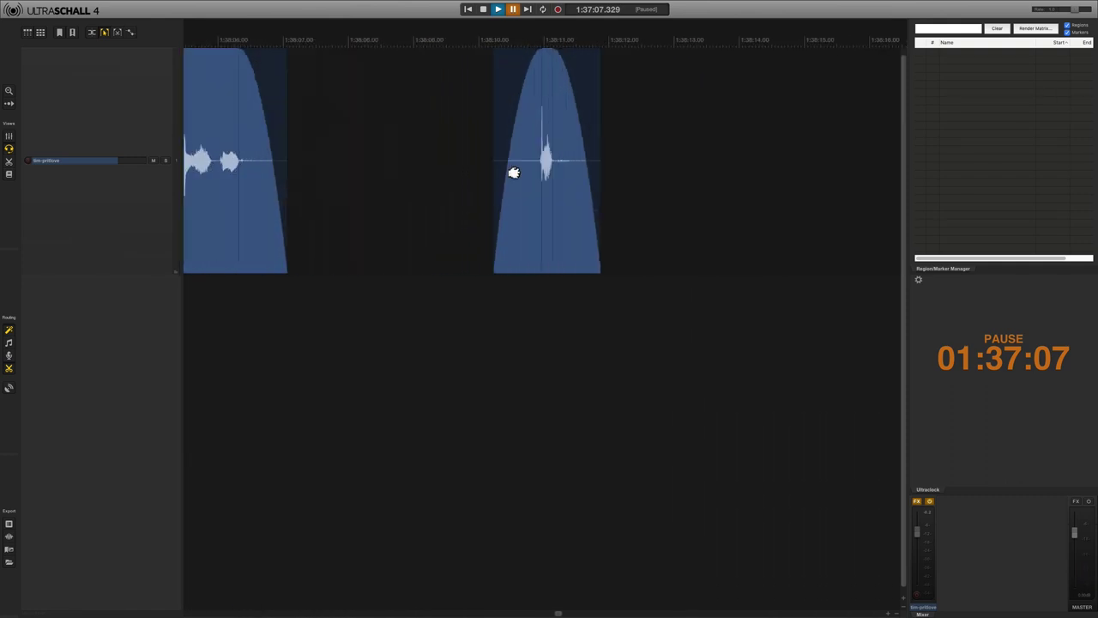
{"action": "left_click", "coordinate": [524, 183]}
{"action": "key", "text": "space"}
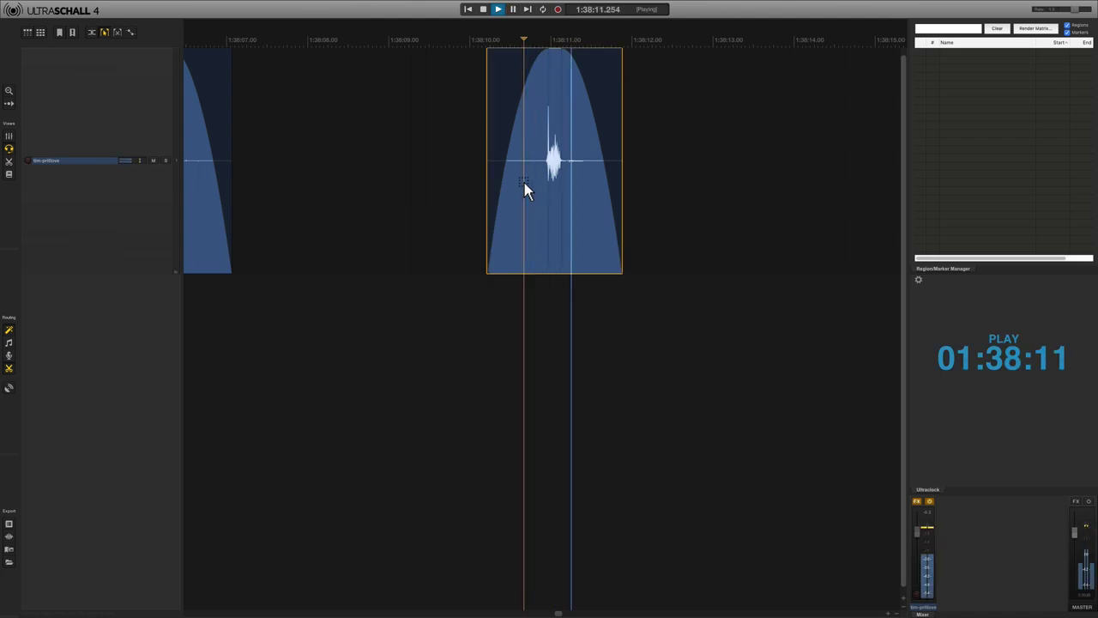
{"action": "key", "text": "space"}
Step: Find the short isolated clip at about 1:42:51, listen to it and delete it from the track
{"action": "scroll", "coordinate": [524, 183], "scroll_direction": "down", "scroll_amount": 4}
{"action": "scroll", "coordinate": [524, 182], "scroll_direction": "down", "scroll_amount": 10}
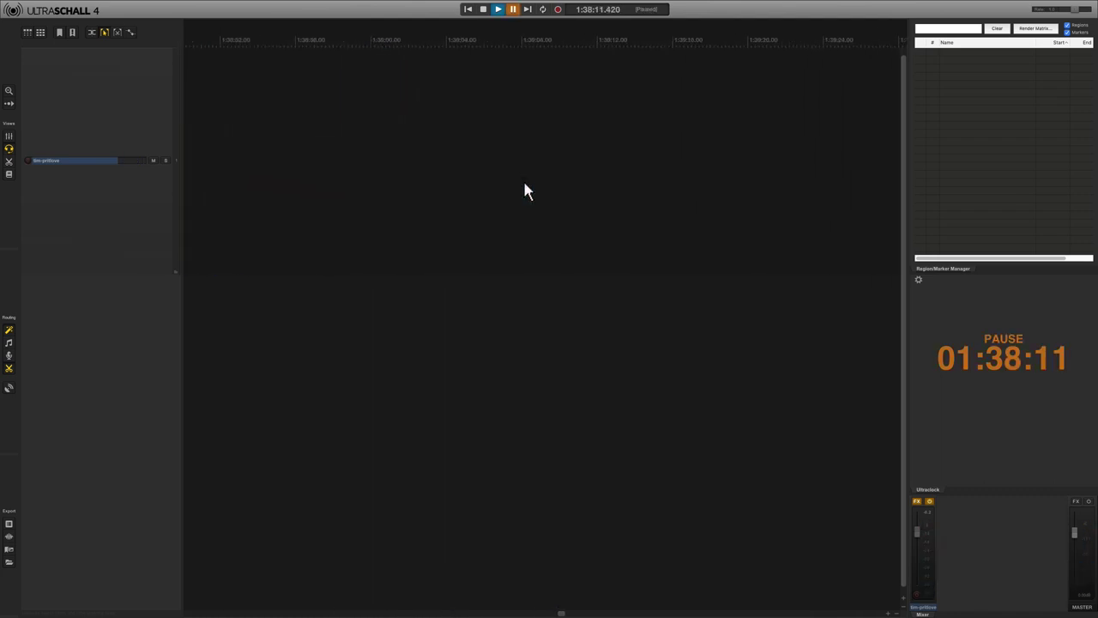
{"action": "scroll", "coordinate": [524, 181], "scroll_direction": "down", "scroll_amount": 2}
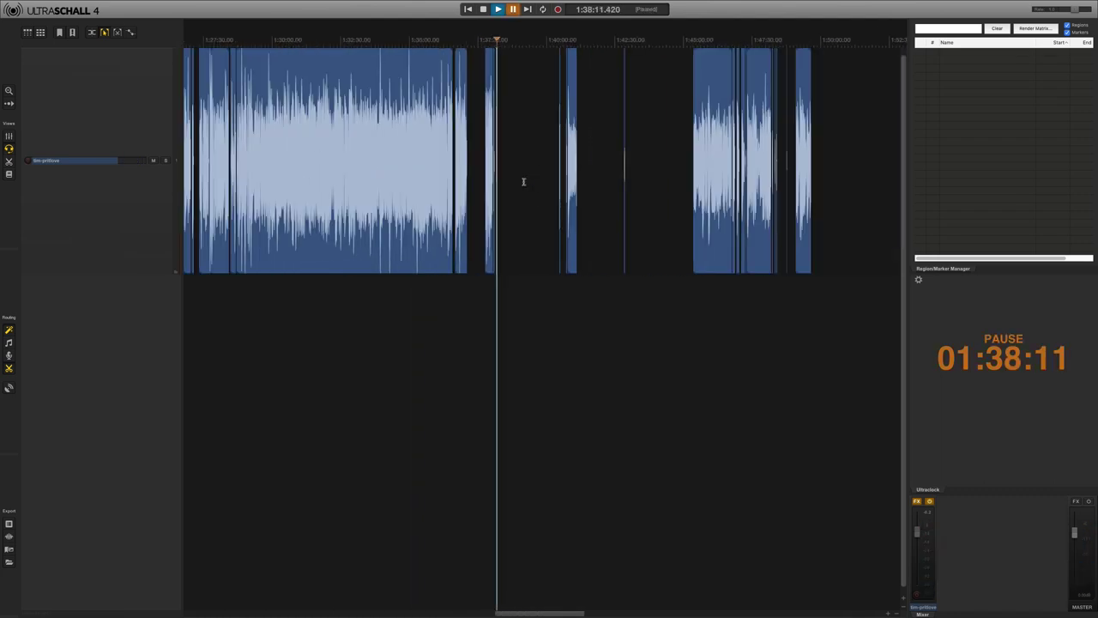
{"action": "scroll", "coordinate": [524, 181], "scroll_direction": "right", "scroll_amount": 8}
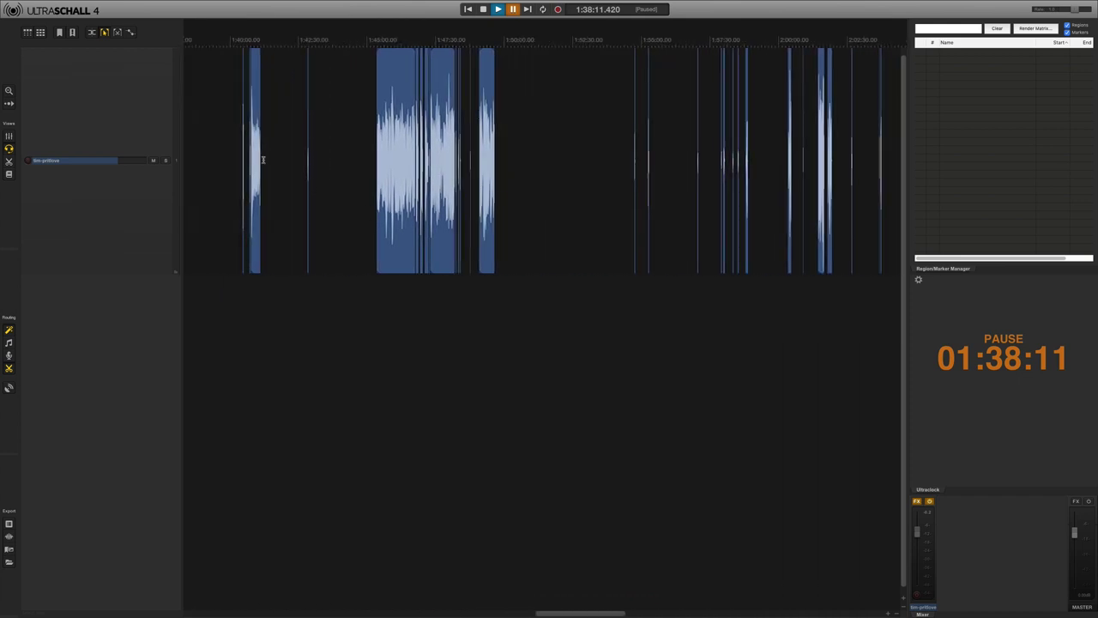
{"action": "scroll", "coordinate": [264, 159], "scroll_direction": "up", "scroll_amount": 6}
{"action": "scroll", "coordinate": [503, 191], "scroll_direction": "right", "scroll_amount": 3}
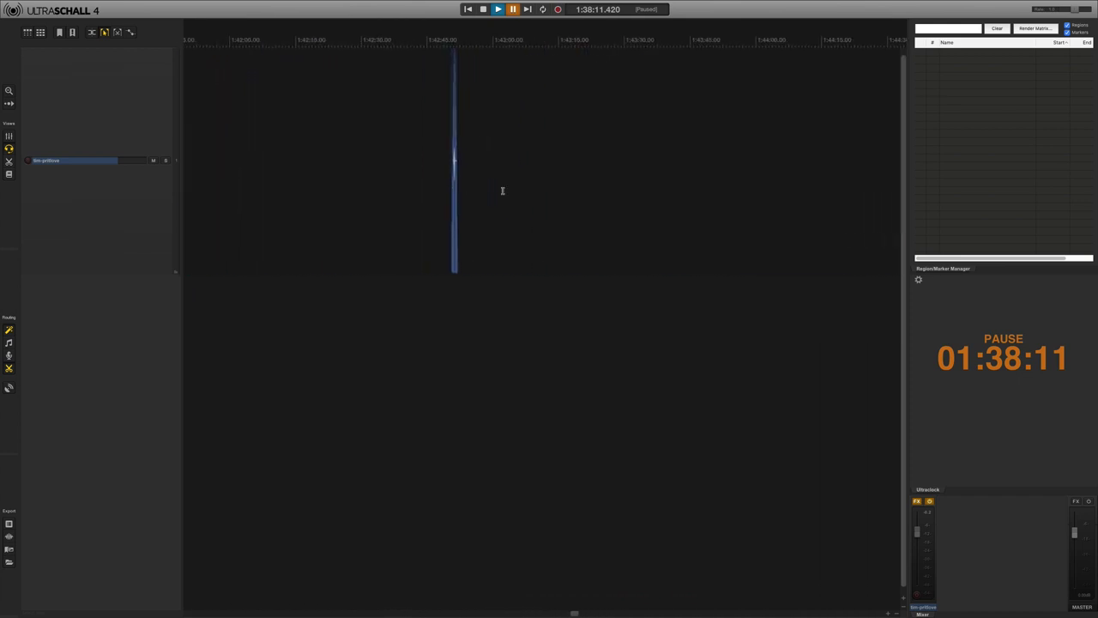
{"action": "scroll", "coordinate": [434, 178], "scroll_direction": "up", "scroll_amount": 5}
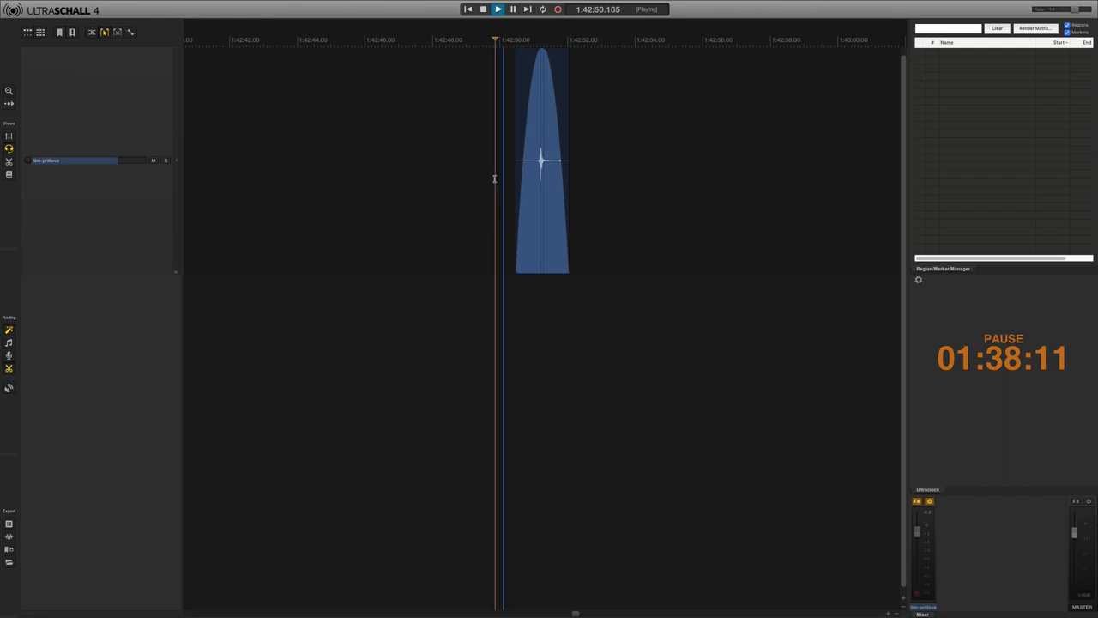
{"action": "left_click", "coordinate": [549, 207]}
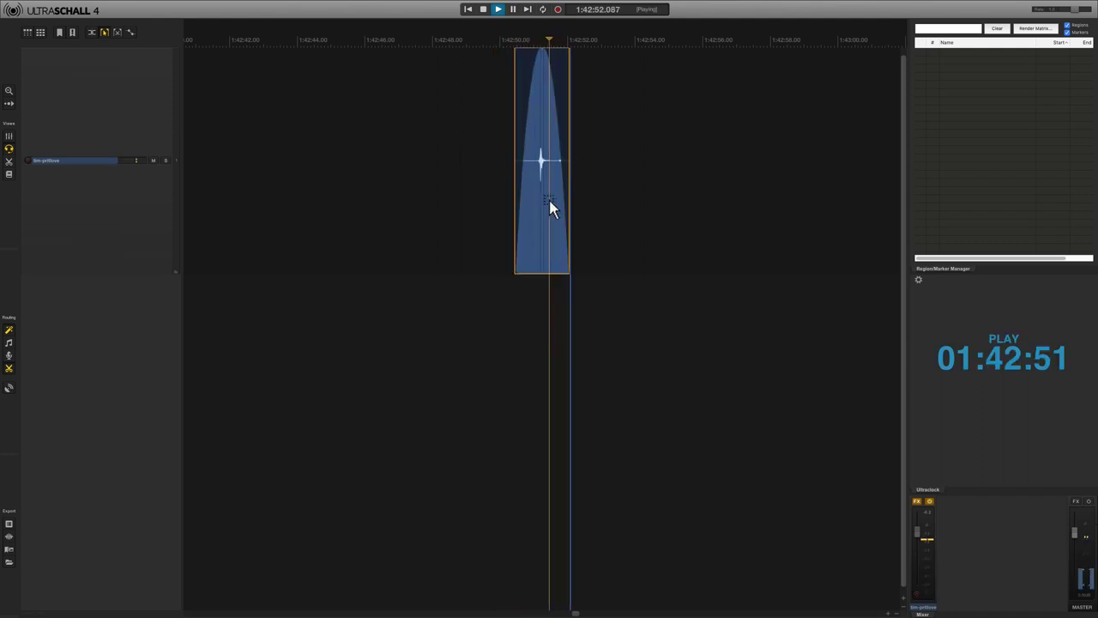
{"action": "key", "text": "Delete"}
Step: Look through the short clips around 1:48:15 and the speech clip starting at about 1:49:08
{"action": "scroll", "coordinate": [549, 199], "scroll_direction": "down", "scroll_amount": 5}
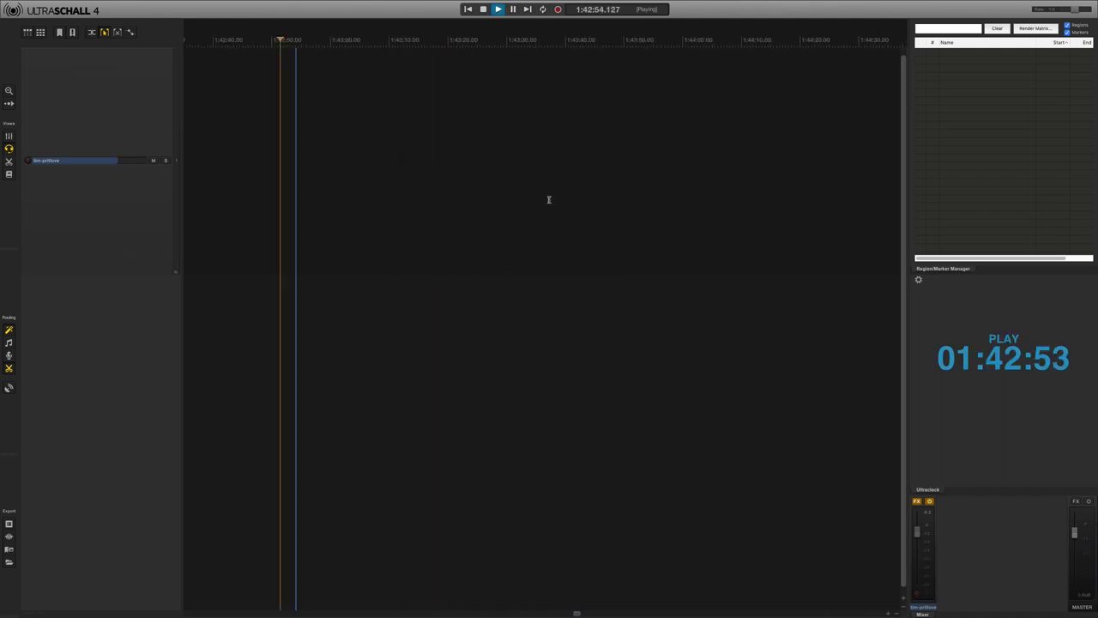
{"action": "scroll", "coordinate": [548, 199], "scroll_direction": "right", "scroll_amount": 10}
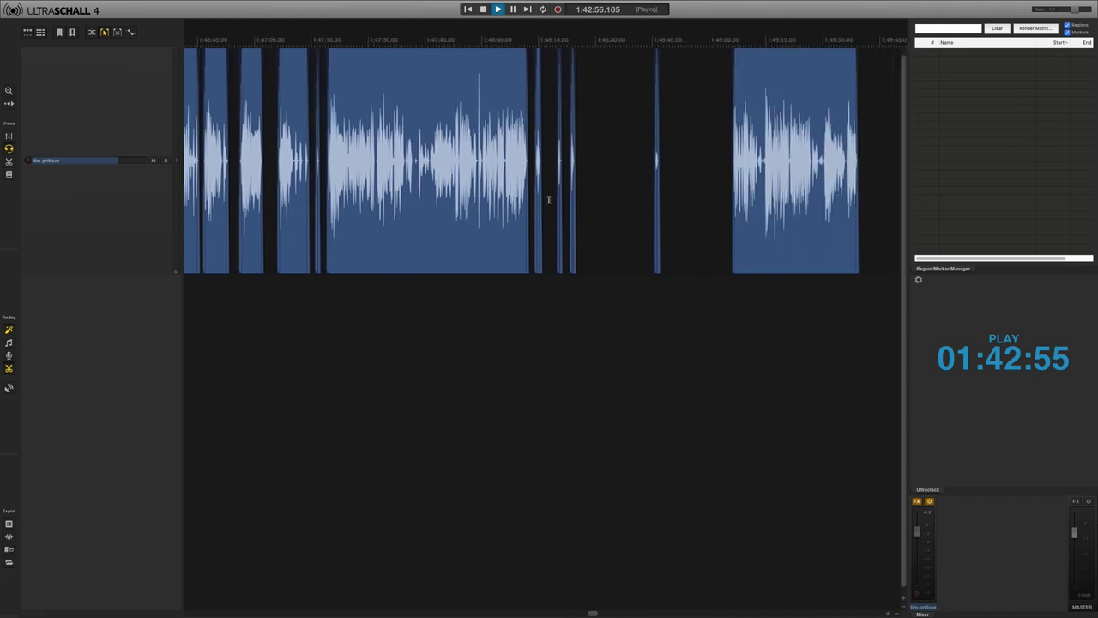
{"action": "scroll", "coordinate": [539, 203], "scroll_direction": "up", "scroll_amount": 6}
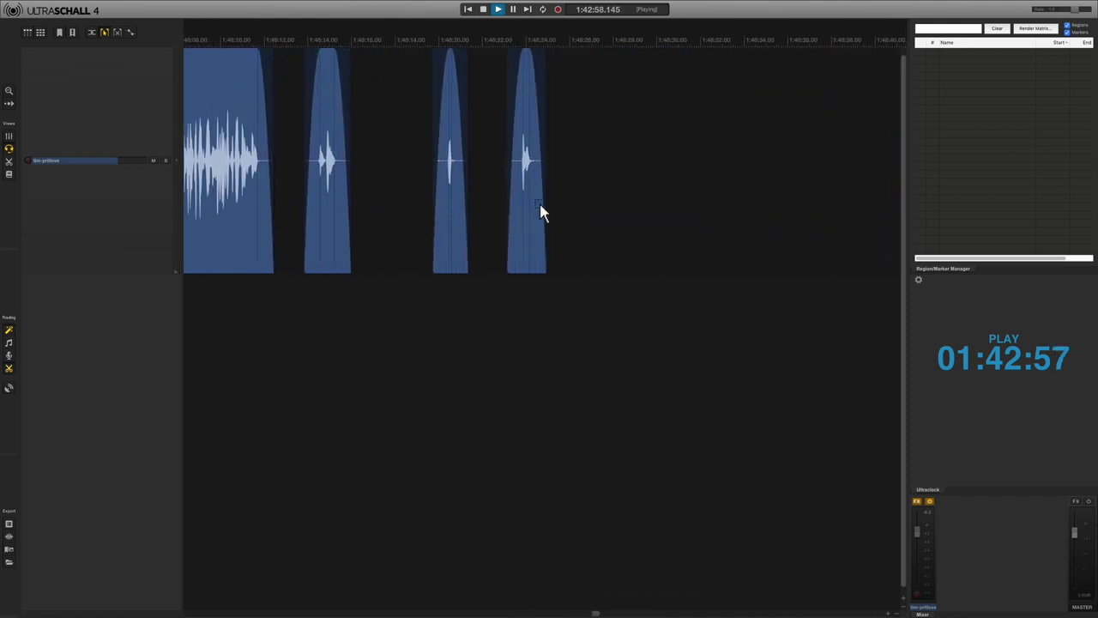
{"action": "scroll", "coordinate": [541, 208], "scroll_direction": "right", "scroll_amount": 8}
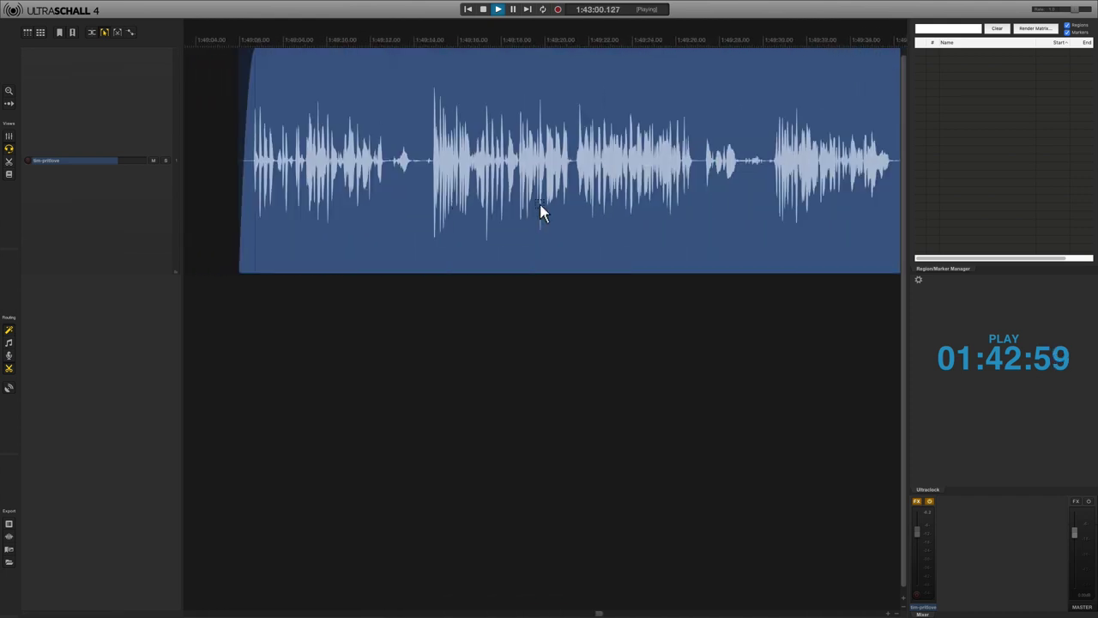
{"action": "scroll", "coordinate": [541, 213], "scroll_direction": "right", "scroll_amount": 4}
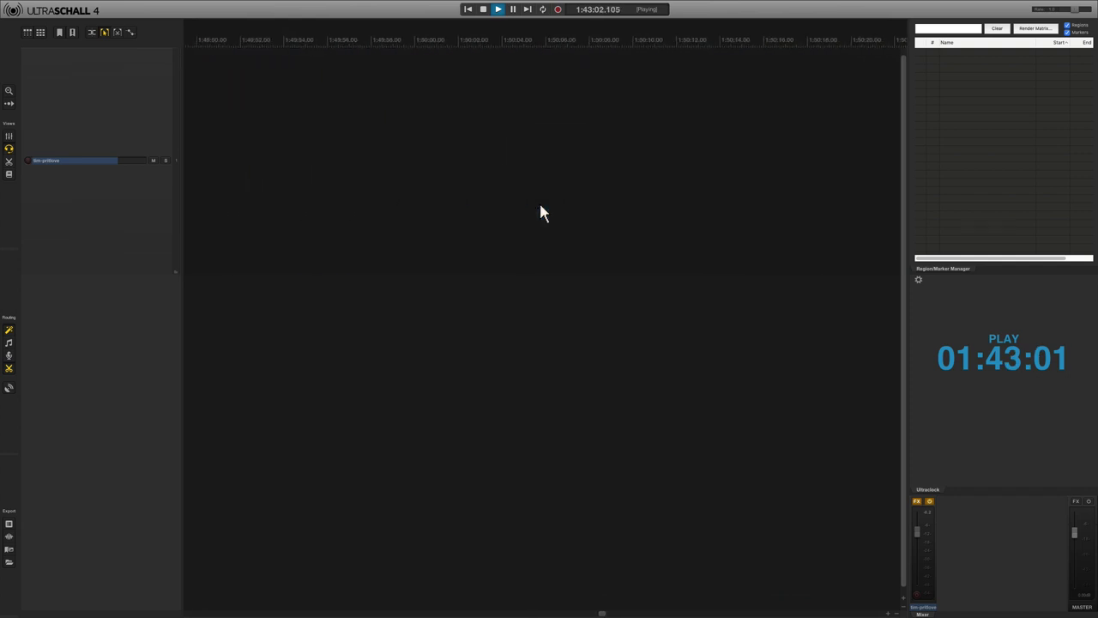
Step: Find the short isolated clip at about 1:54:45, listen to it and delete it
{"action": "scroll", "coordinate": [539, 206], "scroll_direction": "down", "scroll_amount": 8}
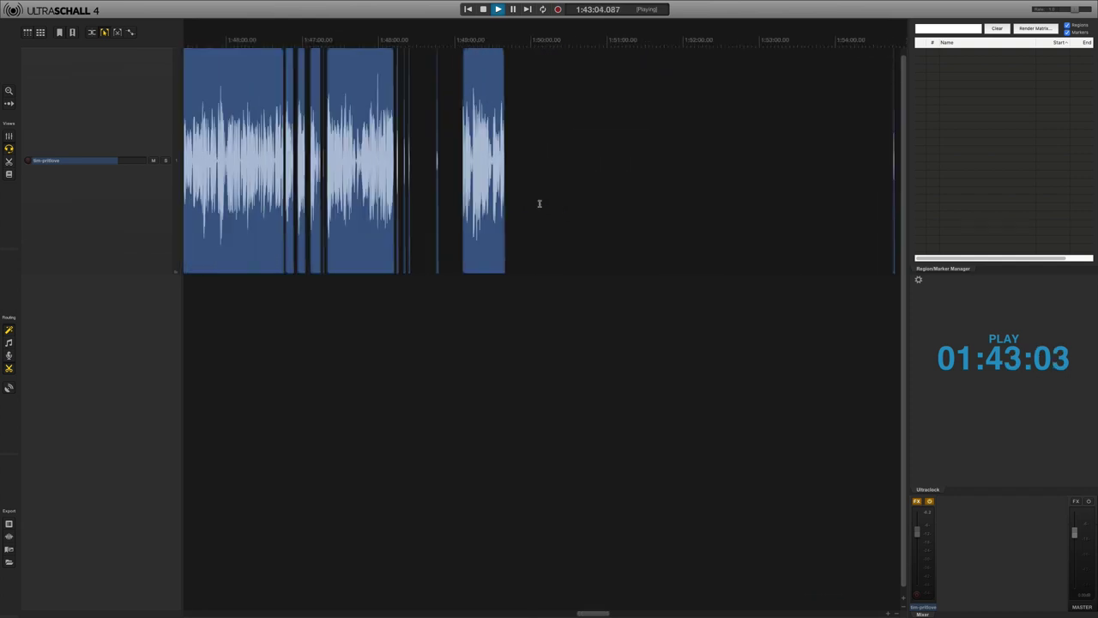
{"action": "scroll", "coordinate": [539, 203], "scroll_direction": "right", "scroll_amount": 6}
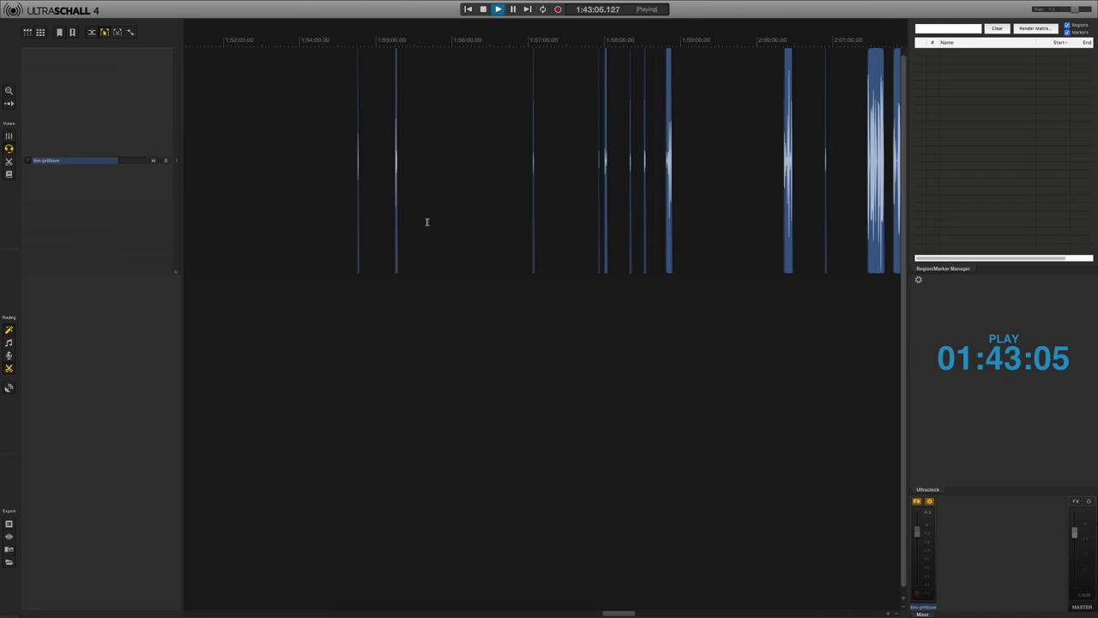
{"action": "scroll", "coordinate": [363, 155], "scroll_direction": "up", "scroll_amount": 8}
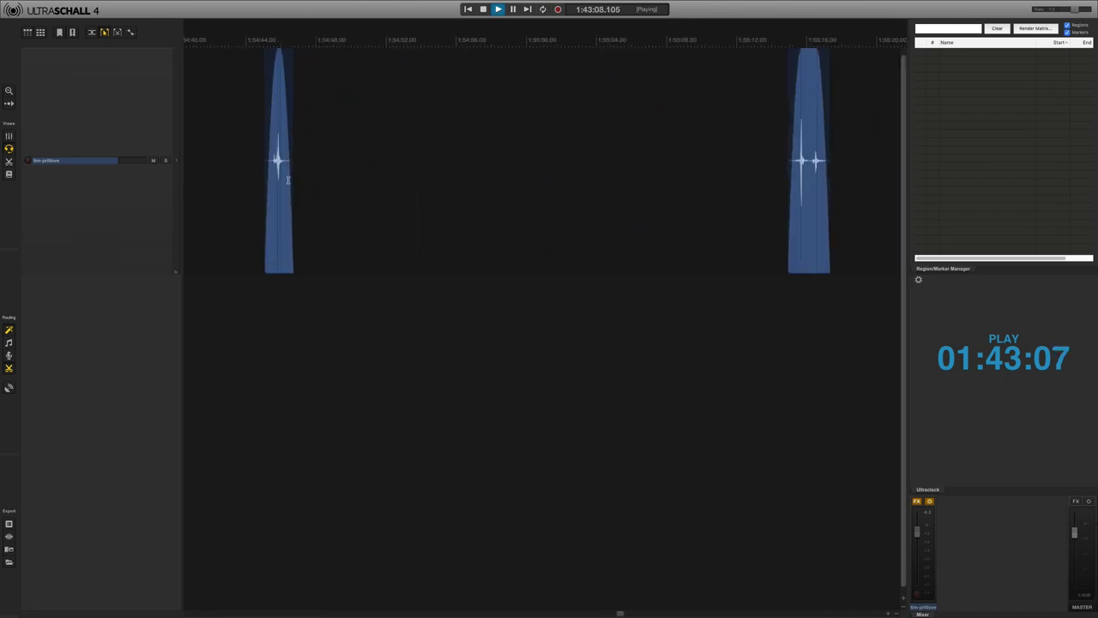
{"action": "left_click", "coordinate": [276, 189]}
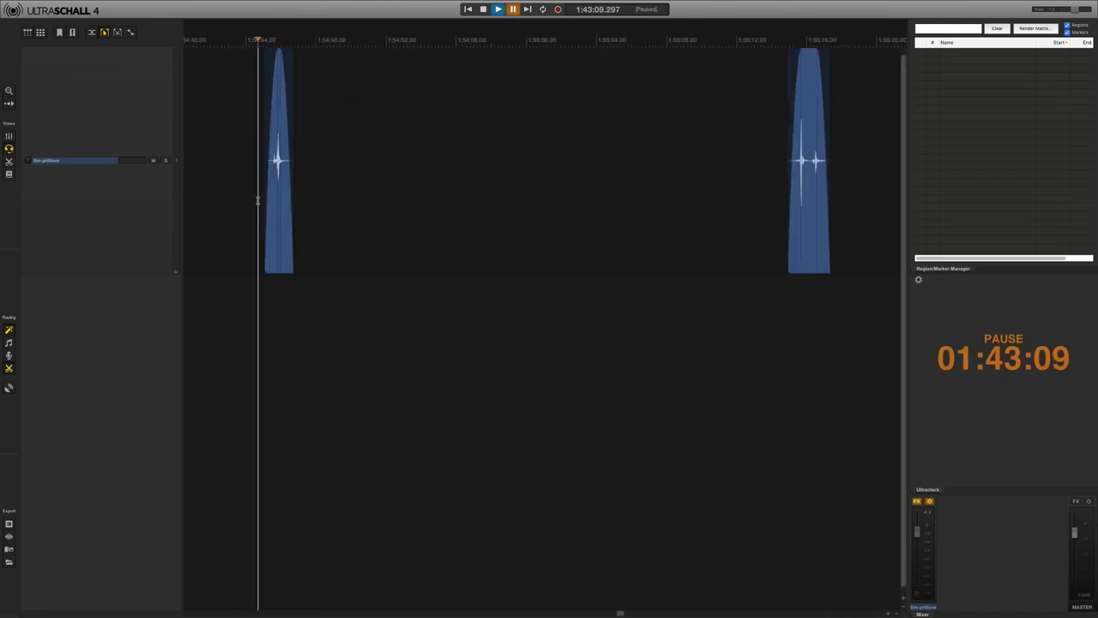
{"action": "key", "text": "space"}
{"action": "key", "text": "space"}
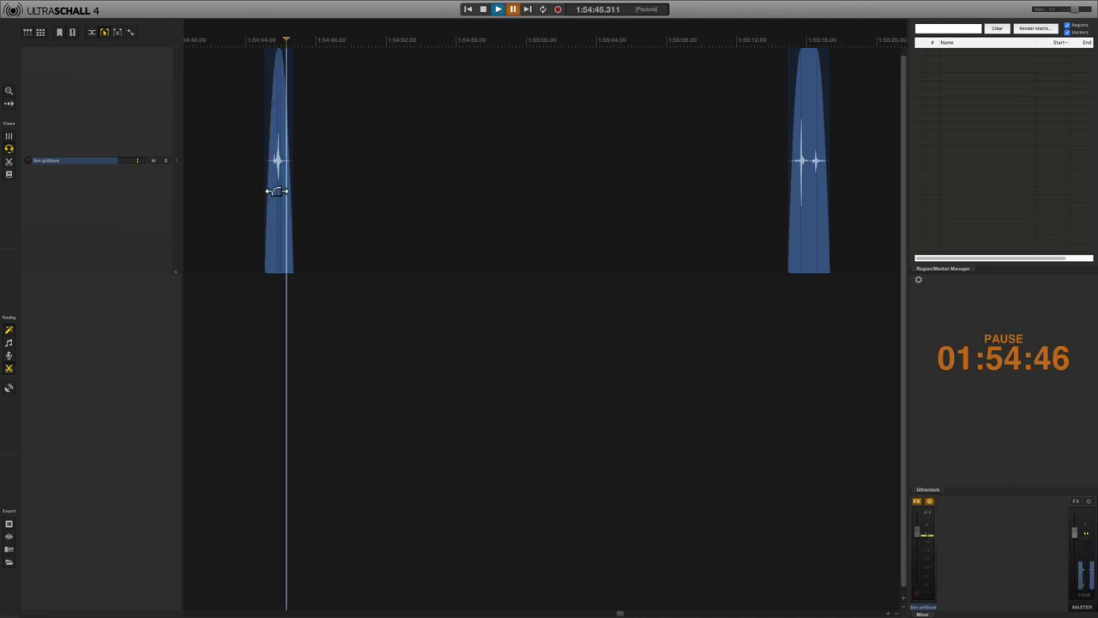
{"action": "key", "text": "Delete"}
Step: Listen to the short two-peak clip at about 1:55:15 and delete it
{"action": "scroll", "coordinate": [660, 196], "scroll_direction": "right", "scroll_amount": 5}
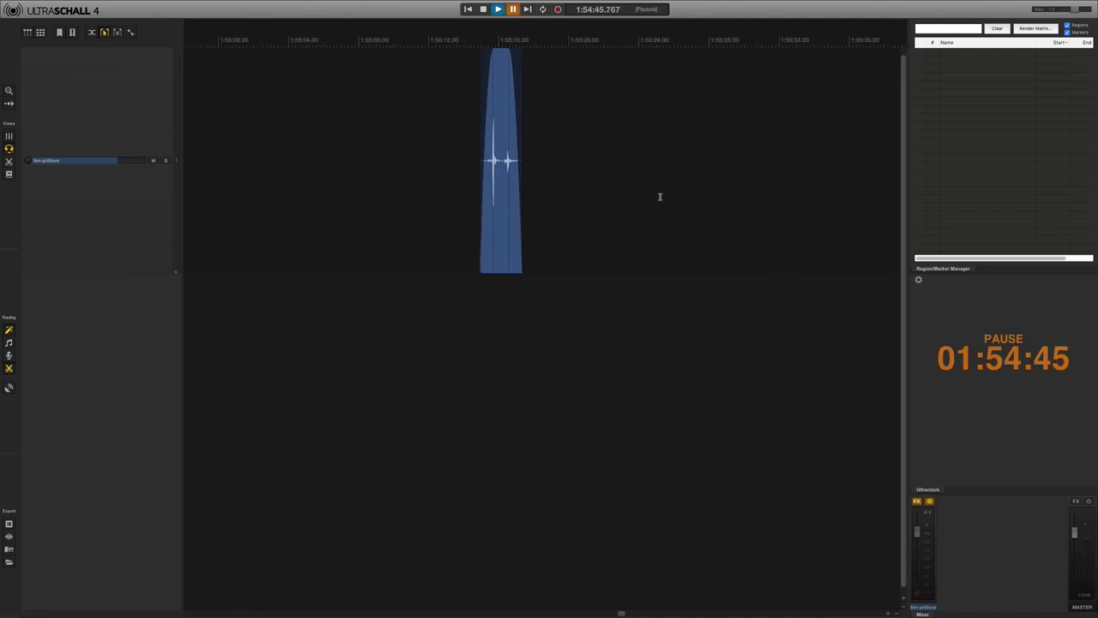
{"action": "key", "text": "space"}
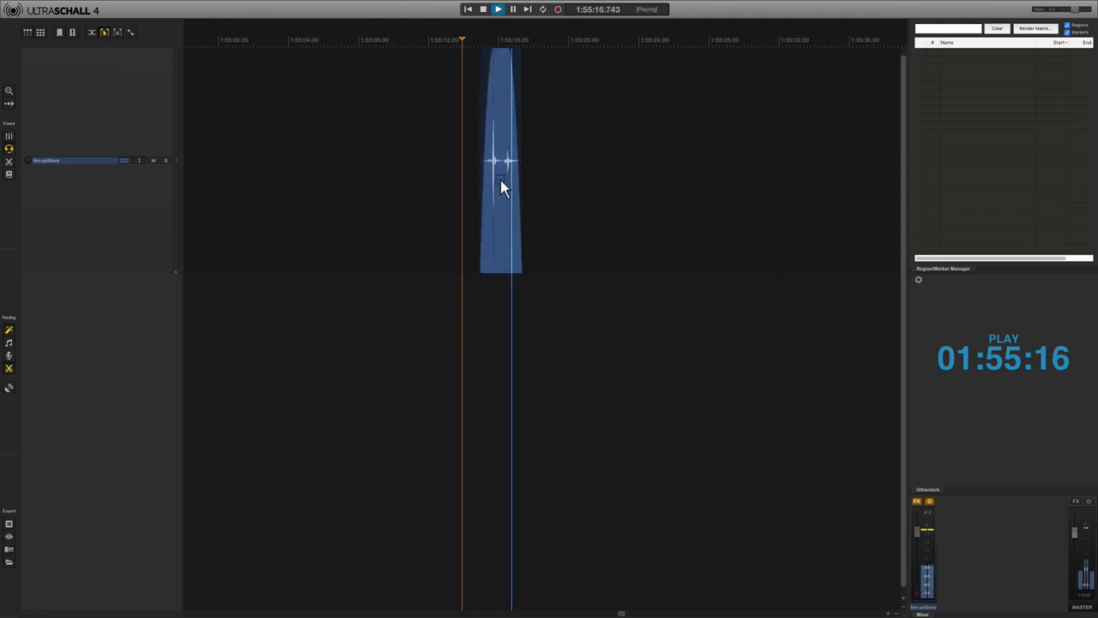
{"action": "left_click", "coordinate": [500, 180]}
{"action": "key", "text": "Delete"}
Step: Find the short isolated clip at about 1:57:04 and listen to it
{"action": "scroll", "coordinate": [502, 189], "scroll_direction": "right", "scroll_amount": 20}
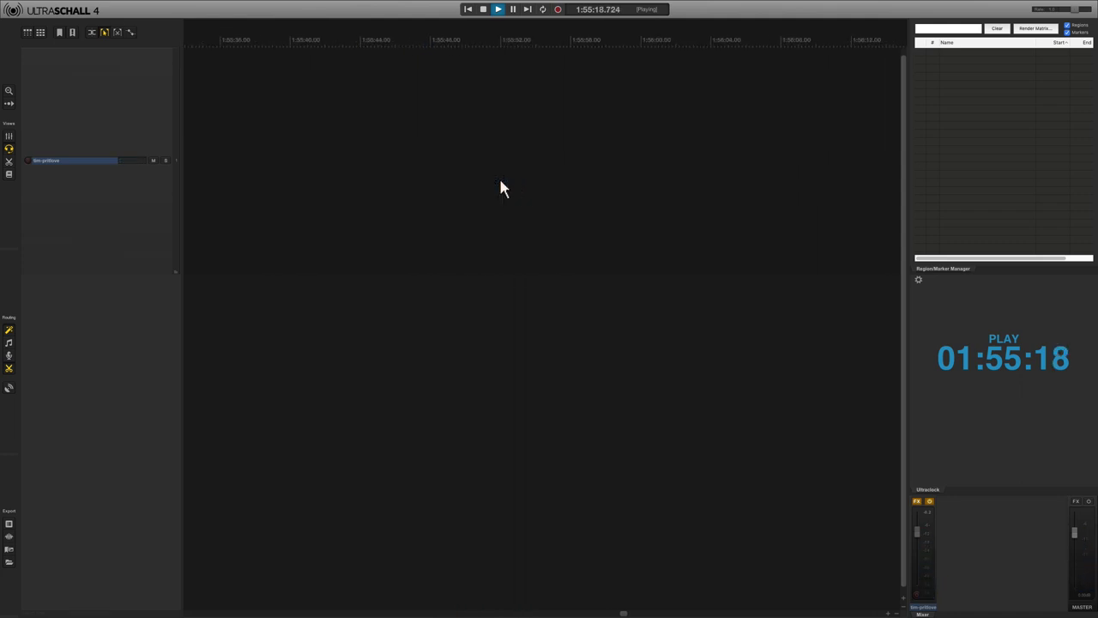
{"action": "scroll", "coordinate": [502, 188], "scroll_direction": "right", "scroll_amount": 5}
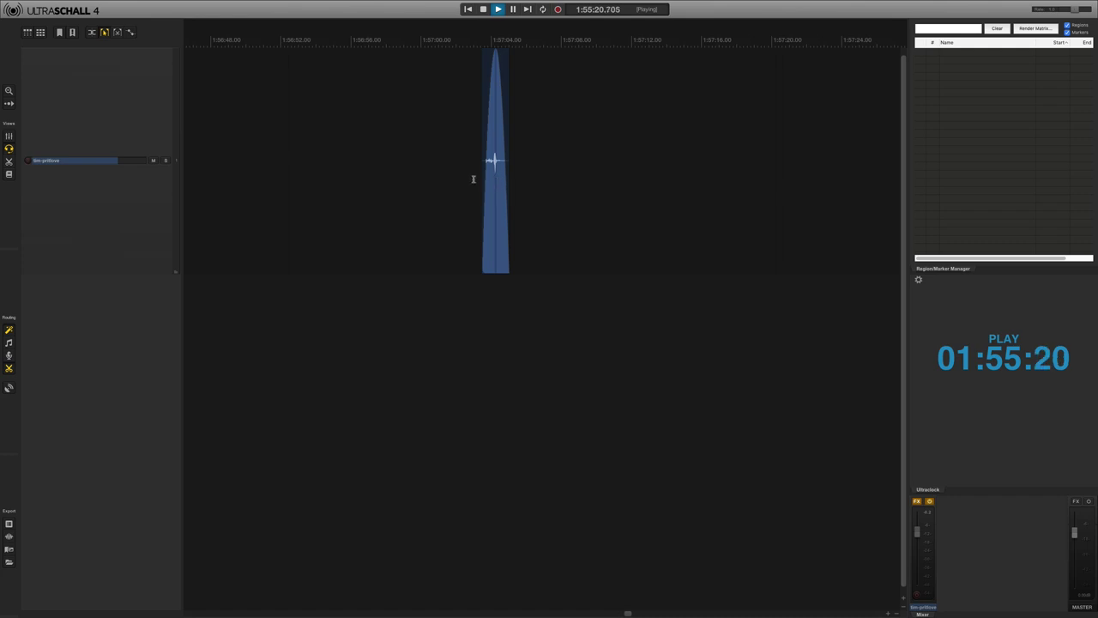
{"action": "left_click", "coordinate": [469, 180]}
{"action": "left_click", "coordinate": [469, 180]}
{"action": "key", "text": "space"}
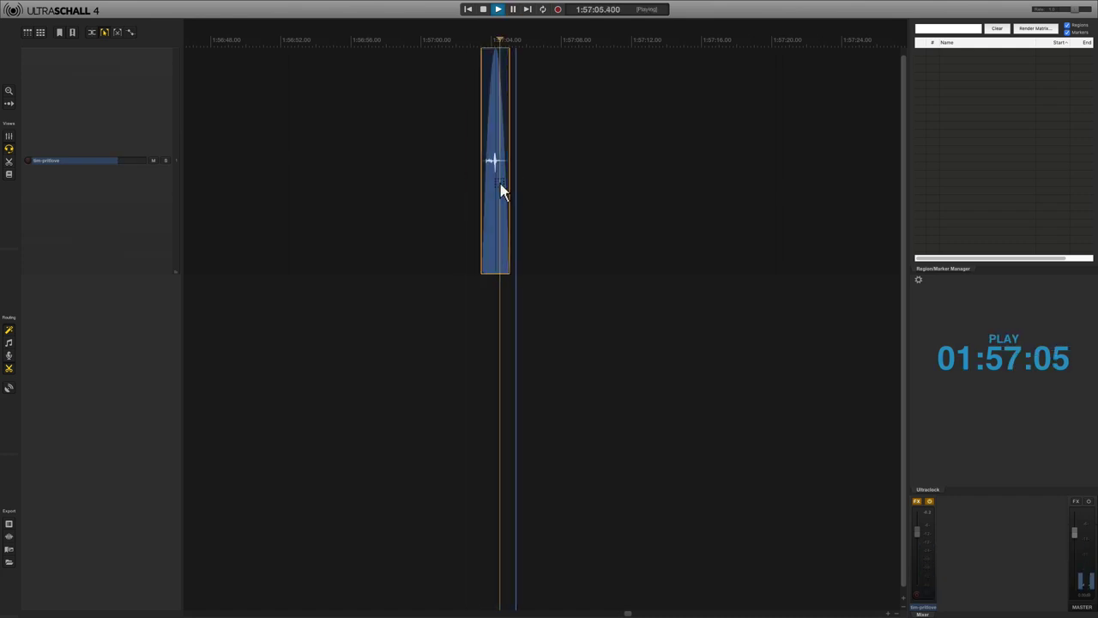
Step: Listen to the two short clips at about 1:57:55 and 1:58:00 and delete both
{"action": "scroll", "coordinate": [500, 184], "scroll_direction": "right", "scroll_amount": 10}
{"action": "scroll", "coordinate": [501, 189], "scroll_direction": "right", "scroll_amount": 8}
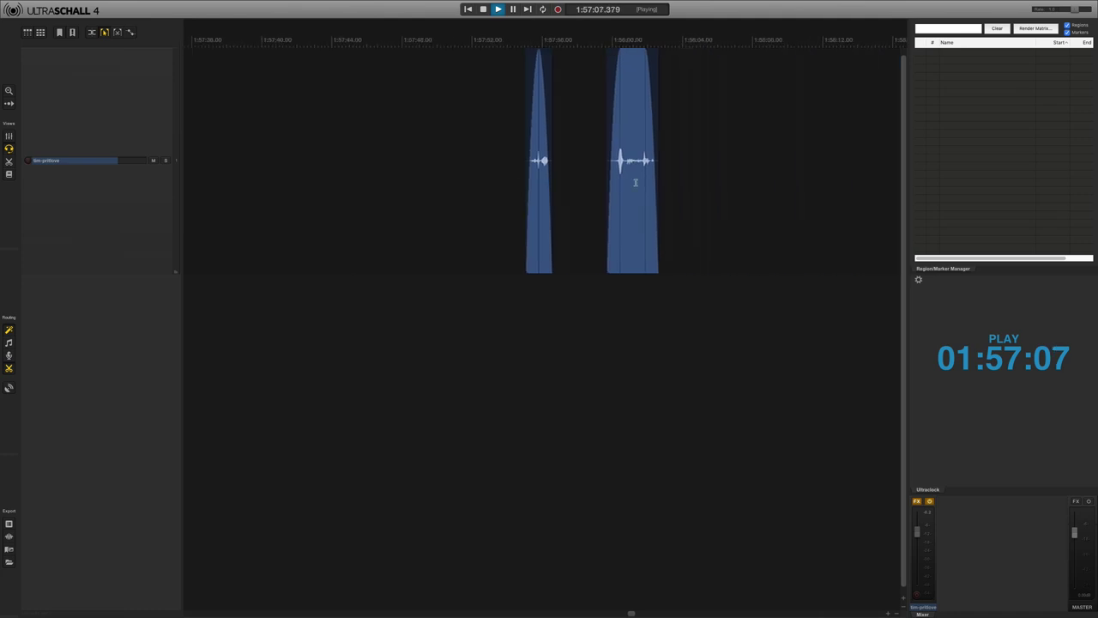
{"action": "left_click", "coordinate": [471, 200]}
{"action": "key", "text": "space"}
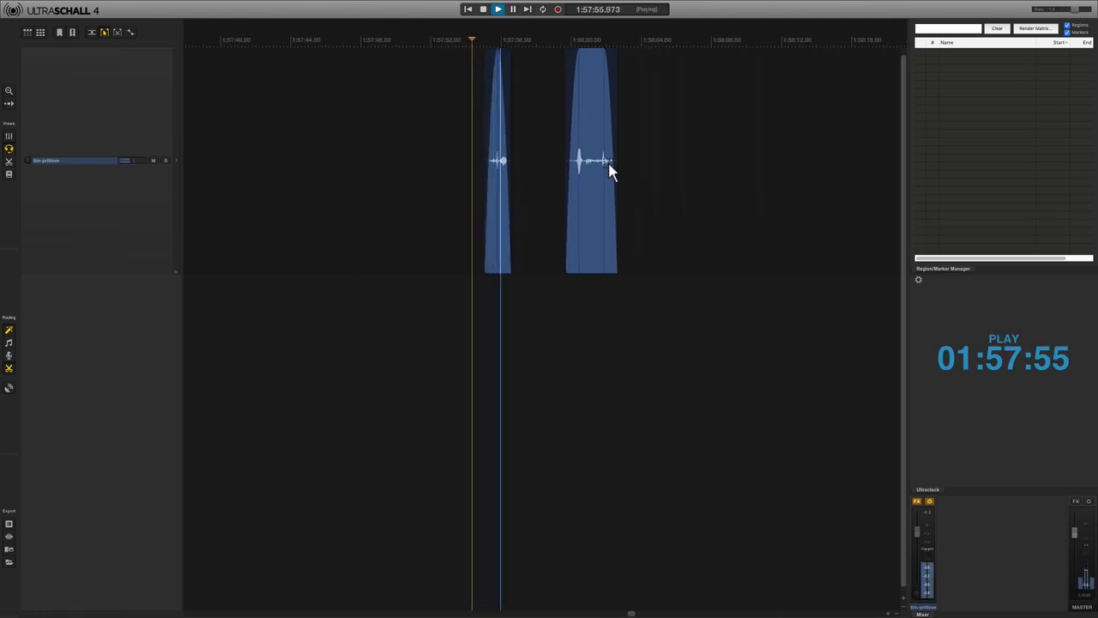
{"action": "key", "text": "space"}
{"action": "left_click", "coordinate": [565, 169]}
{"action": "key", "text": "space"}
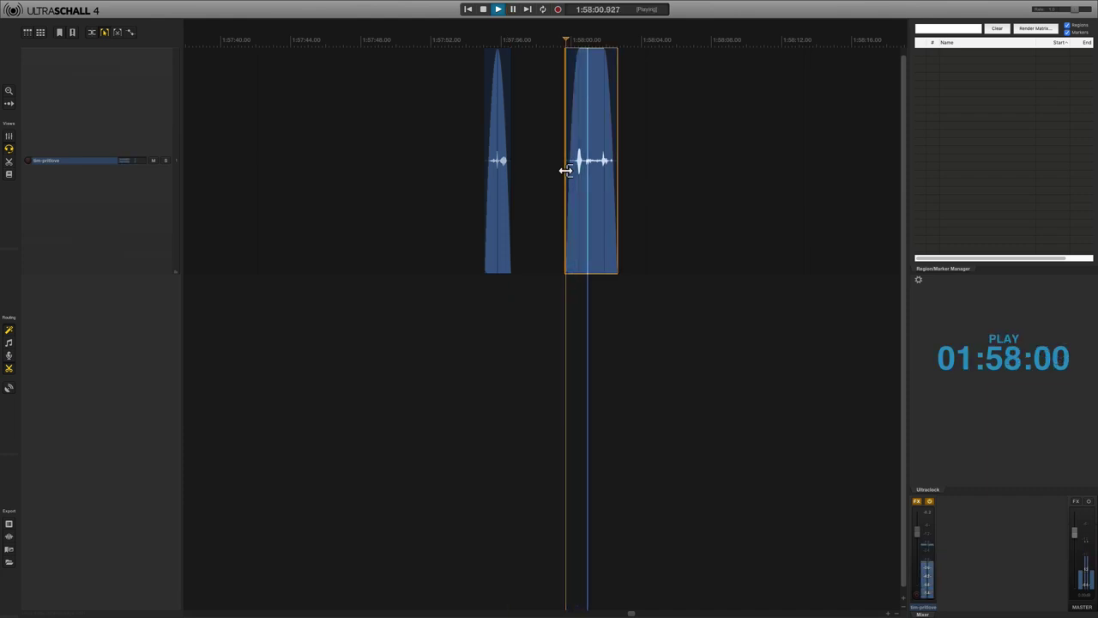
{"action": "left_click", "coordinate": [498, 181], "text": "shift"}
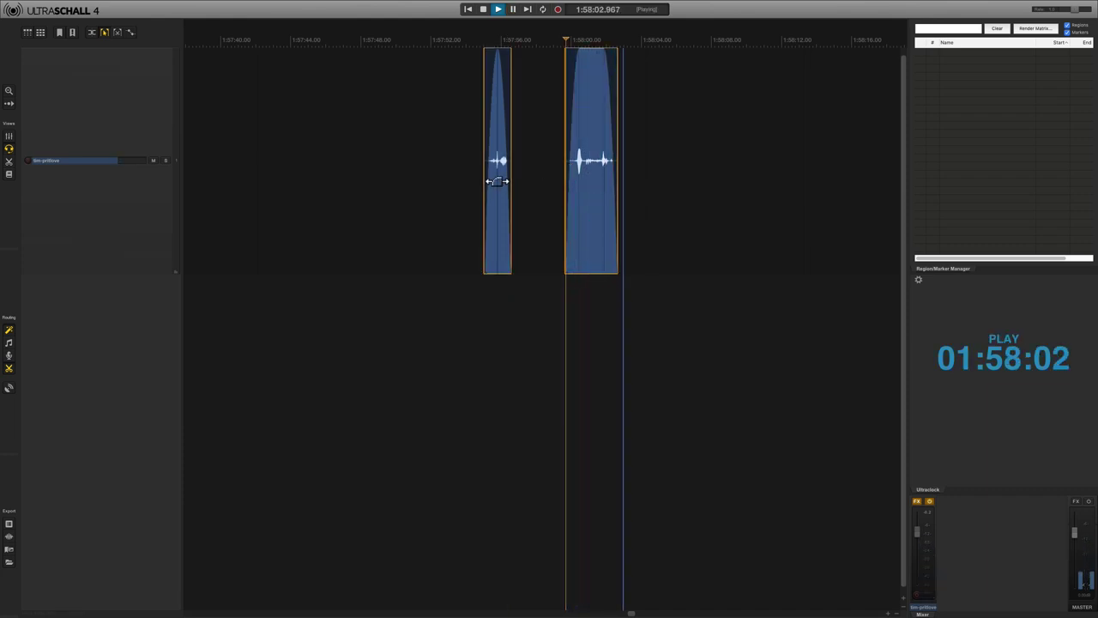
{"action": "key", "text": "Delete"}
Step: Listen to the short clips at about 1:58:20 and 1:58:31, select both and delete them
{"action": "scroll", "coordinate": [498, 181], "scroll_direction": "right", "scroll_amount": 5}
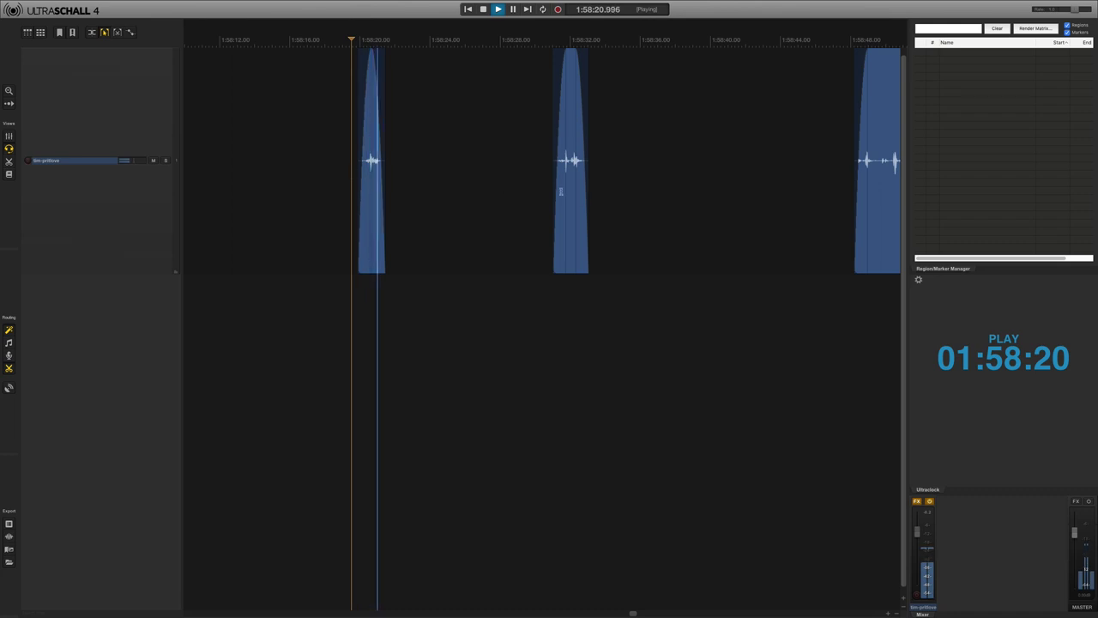
{"action": "left_click", "coordinate": [551, 172]}
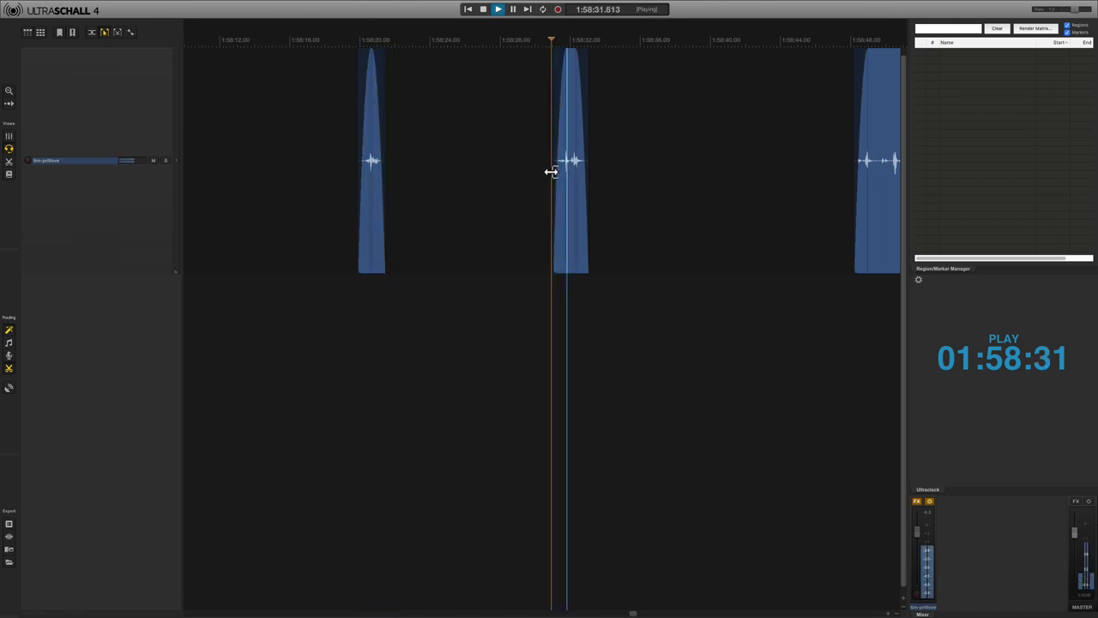
{"action": "key", "text": "space"}
{"action": "left_click_drag", "start_coordinate": [536, 188], "coordinate": [686, 213]}
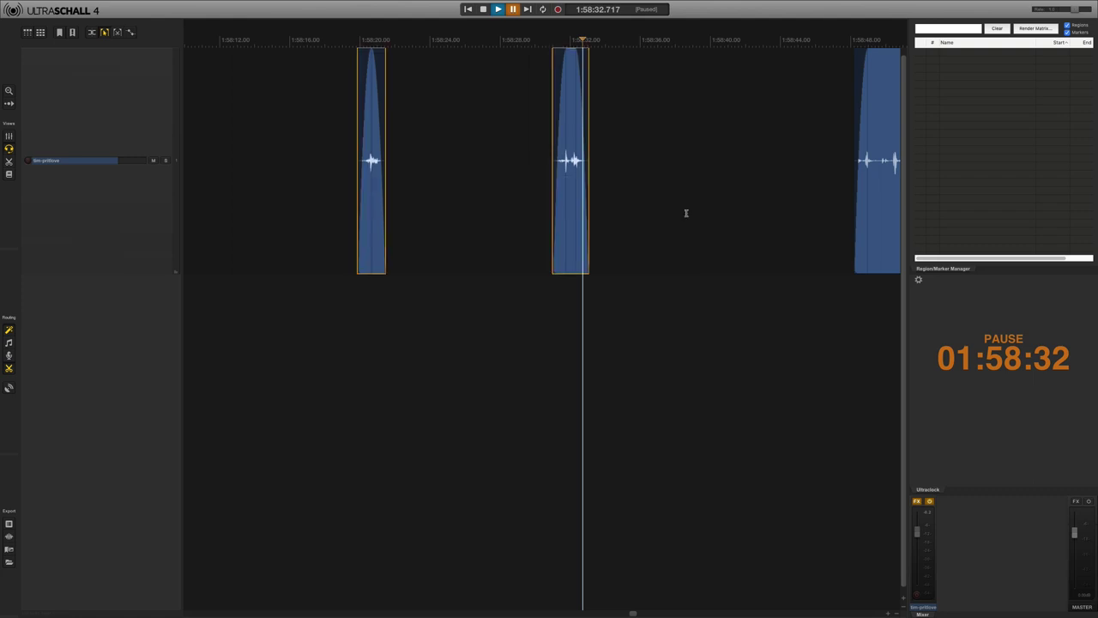
{"action": "key", "text": "Delete"}
Step: Listen to the clip running from about 1:58:48 to 1:58:53 and delete it
{"action": "scroll", "coordinate": [686, 213], "scroll_direction": "right", "scroll_amount": 10}
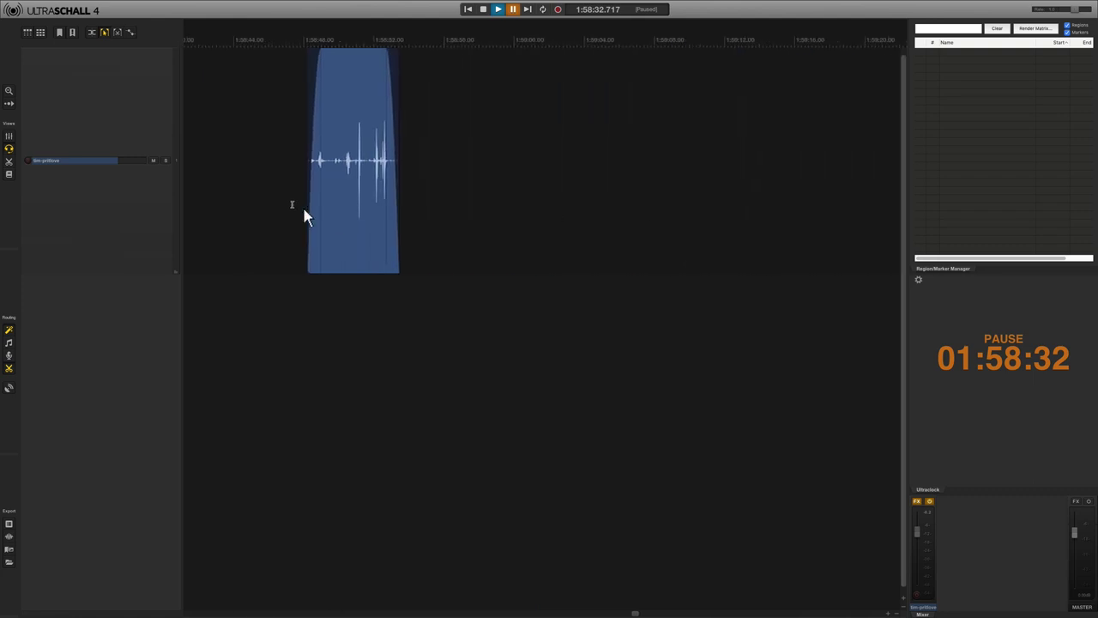
{"action": "left_click", "coordinate": [297, 176]}
{"action": "key", "text": "space"}
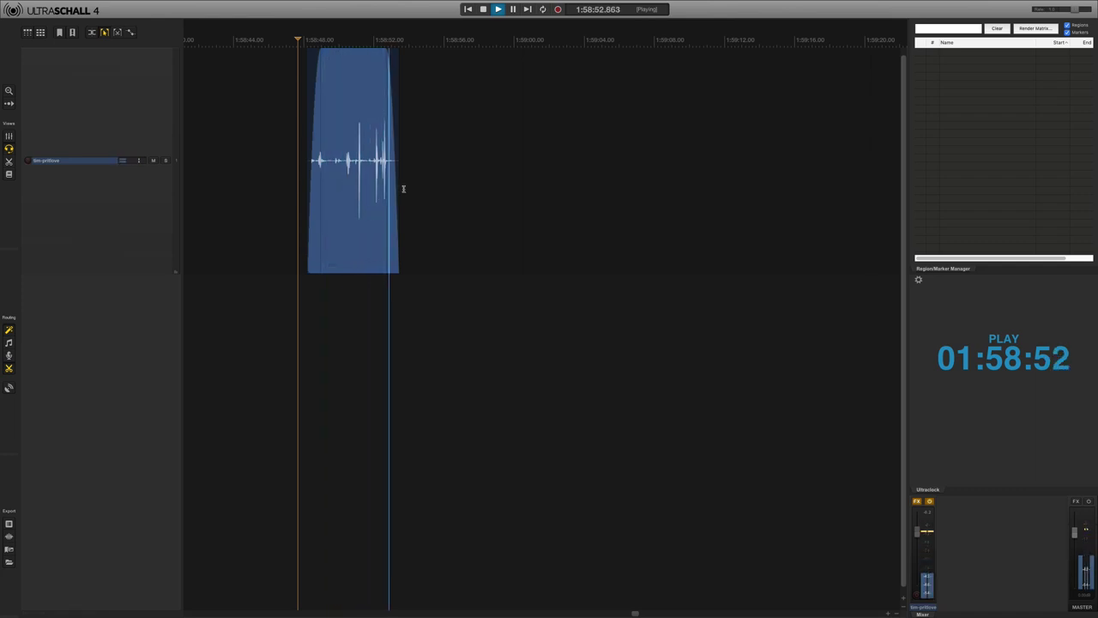
{"action": "key", "text": "space"}
{"action": "left_click", "coordinate": [364, 189]}
{"action": "key", "text": "Delete"}
Step: Listen to the clip starting at about 2:00:21, split it at about 2:00:24 and delete the part before the split
{"action": "scroll", "coordinate": [365, 188], "scroll_direction": "right", "scroll_amount": 10}
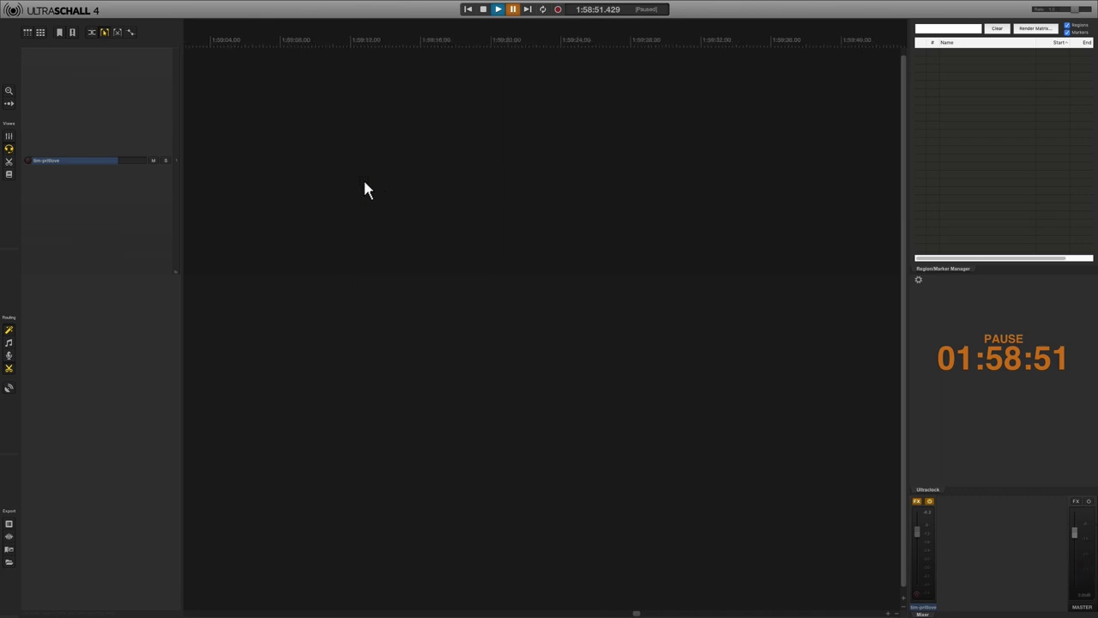
{"action": "scroll", "coordinate": [364, 189], "scroll_direction": "right", "scroll_amount": 6}
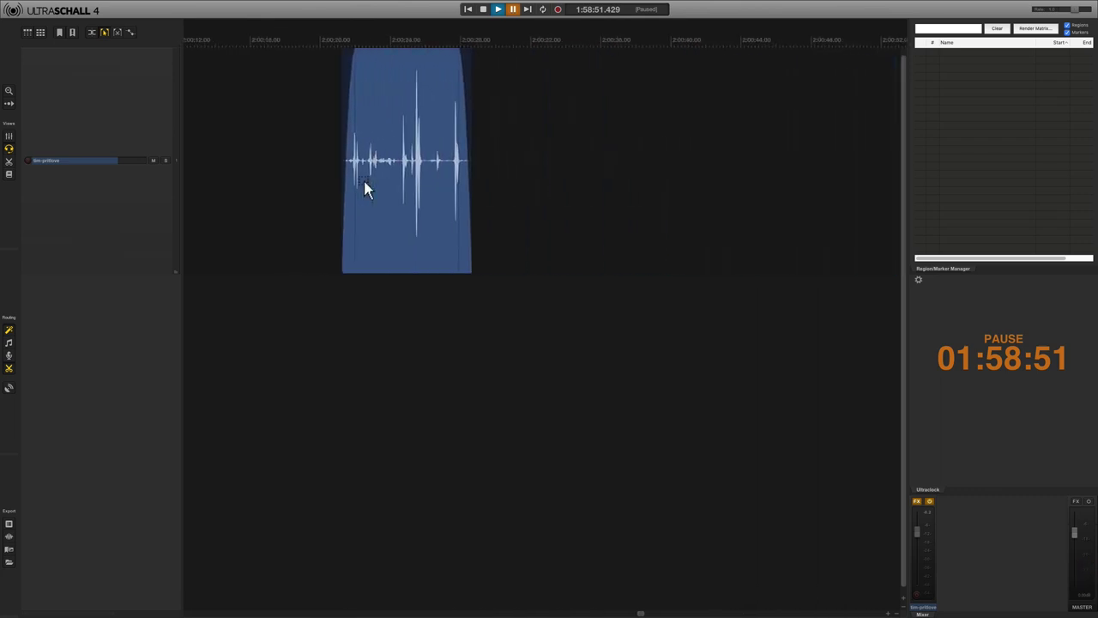
{"action": "left_click", "coordinate": [338, 180]}
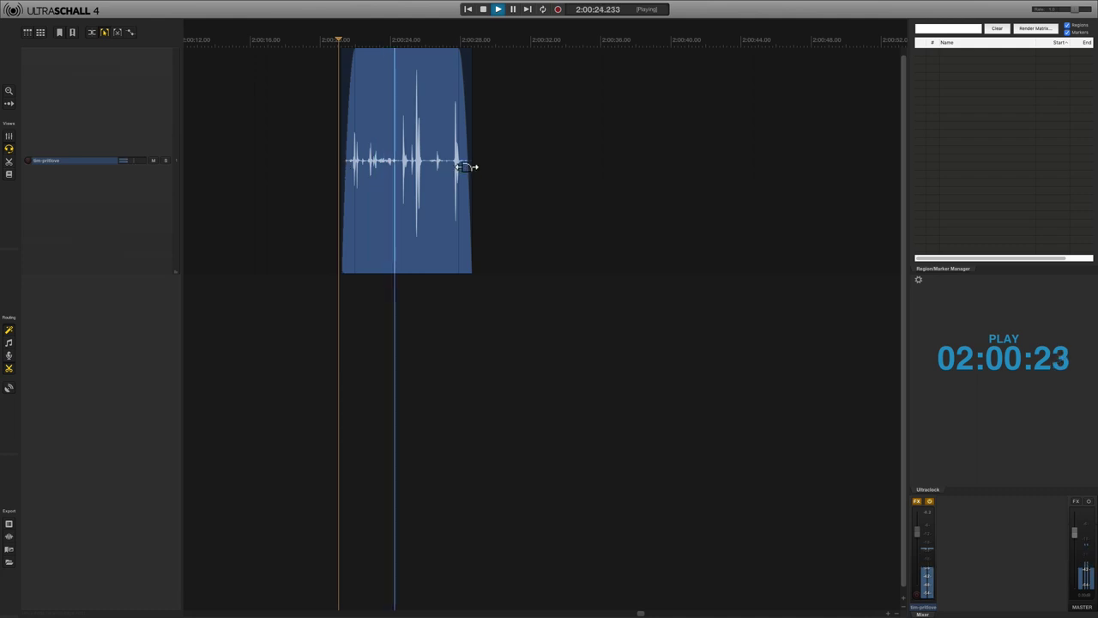
{"action": "key", "text": "space"}
{"action": "left_click", "coordinate": [400, 172]}
{"action": "left_click", "coordinate": [368, 180]}
{"action": "key", "text": "Delete"}
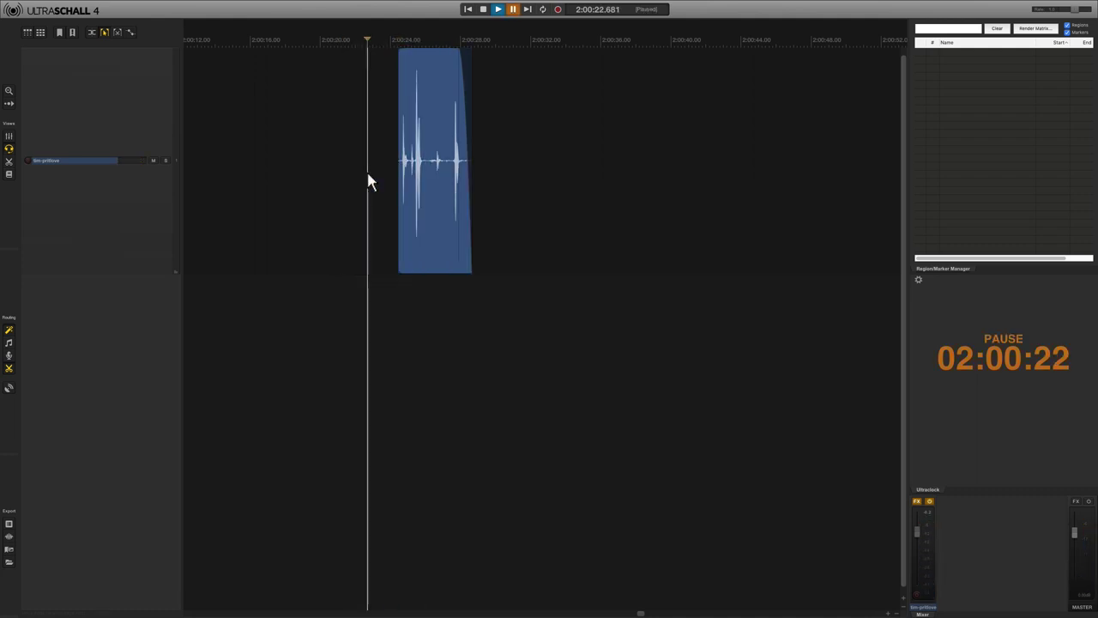
Step: Listen to the end of the trimmed clip from about 2:00:27
{"action": "scroll", "coordinate": [544, 225], "scroll_direction": "right", "scroll_amount": 3}
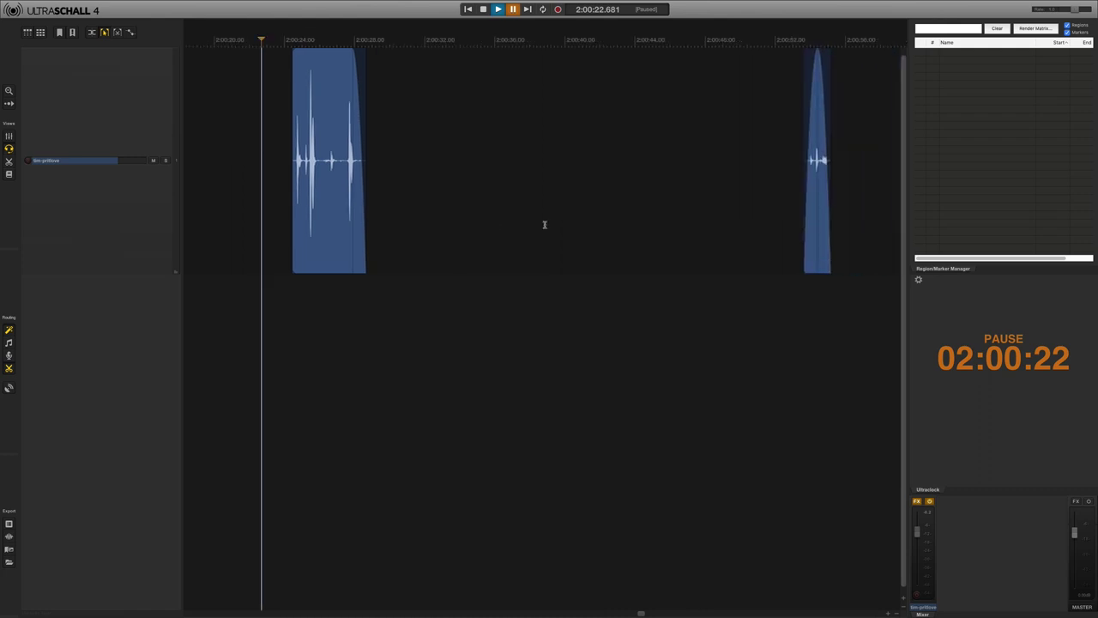
{"action": "left_click", "coordinate": [332, 174]}
{"action": "key", "text": "space"}
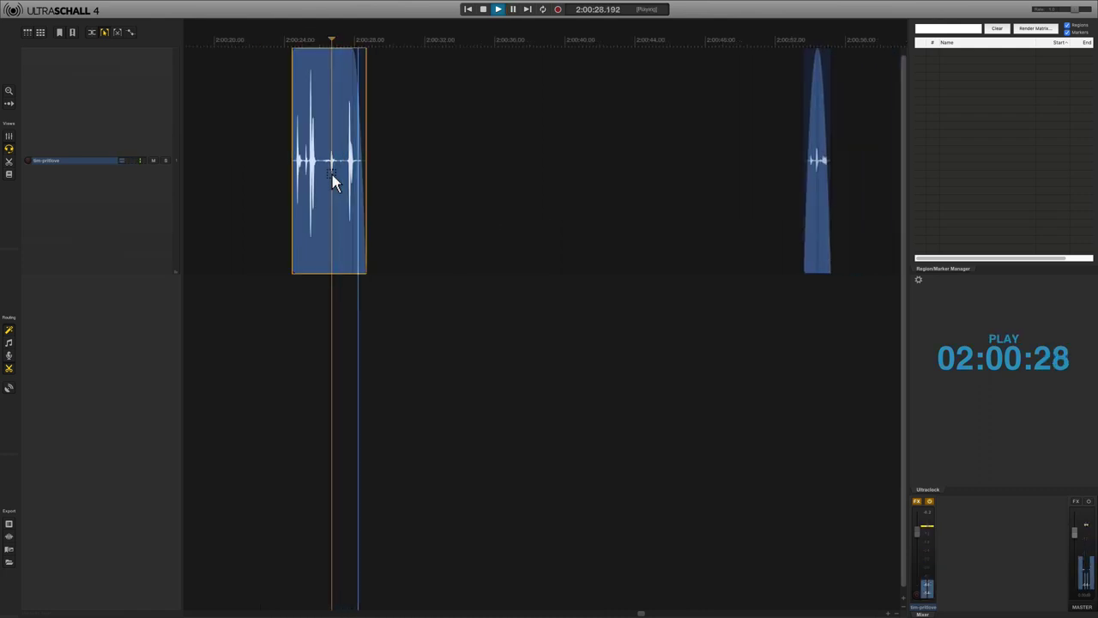
{"action": "key", "text": "space"}
Step: Listen to the short isolated clip at about 2:00:54 and delete it
{"action": "scroll", "coordinate": [456, 210], "scroll_direction": "right", "scroll_amount": 10}
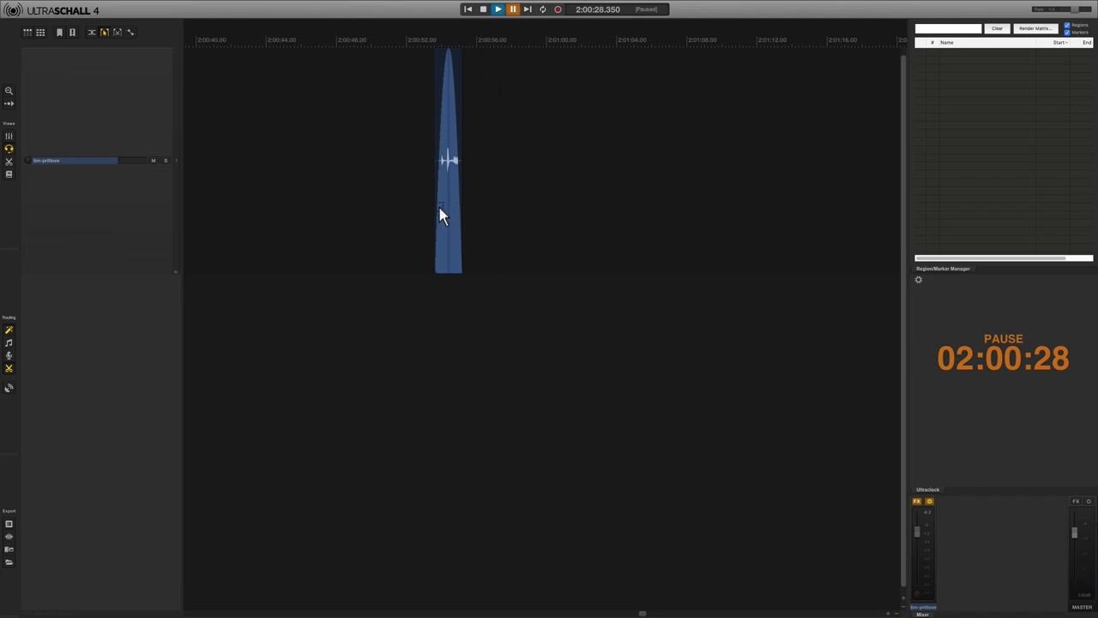
{"action": "left_click", "coordinate": [439, 209]}
{"action": "key", "text": "space"}
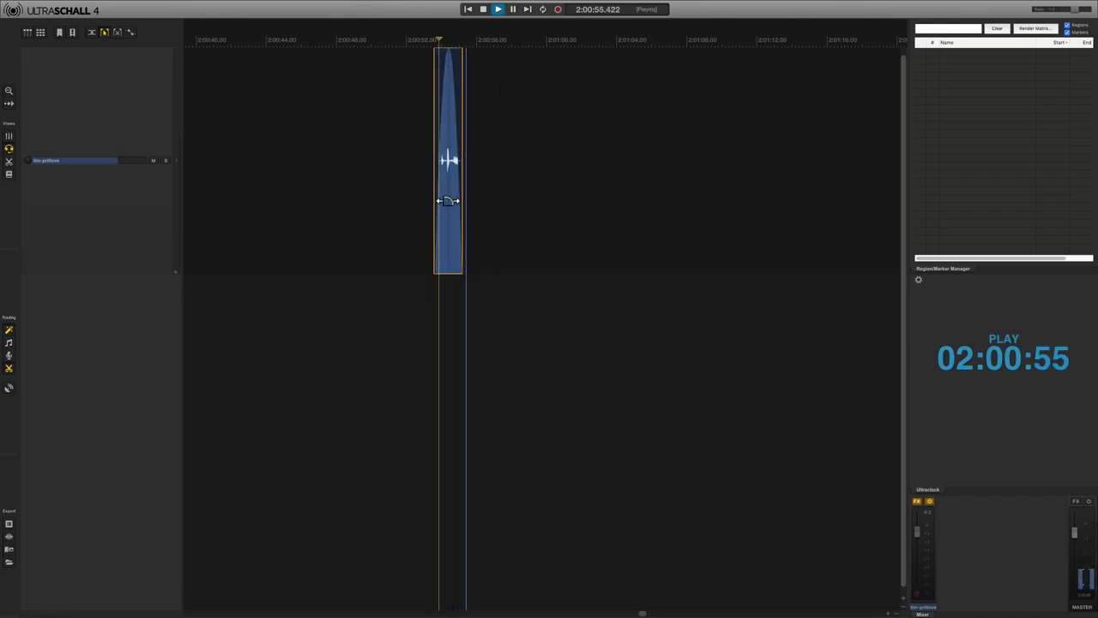
Step: Survey the remaining clips, find the short isolated one at about 2:02:40, listen to it and delete it
{"action": "scroll", "coordinate": [448, 201], "scroll_direction": "up", "scroll_amount": 5}
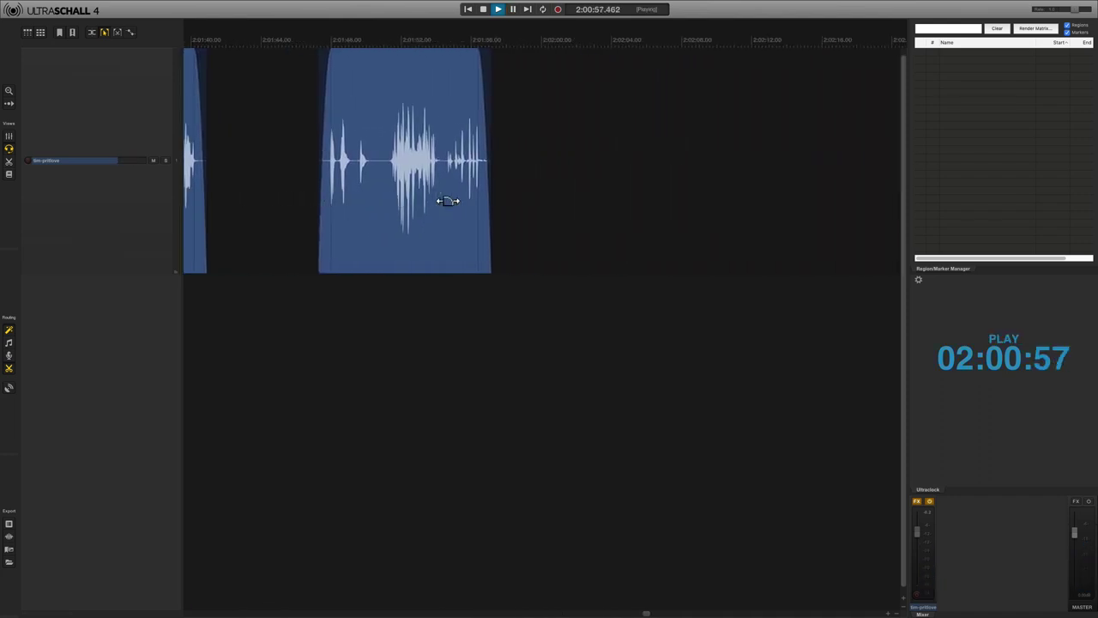
{"action": "scroll", "coordinate": [448, 201], "scroll_direction": "right", "scroll_amount": 5}
{"action": "scroll", "coordinate": [447, 200], "scroll_direction": "down", "scroll_amount": 5}
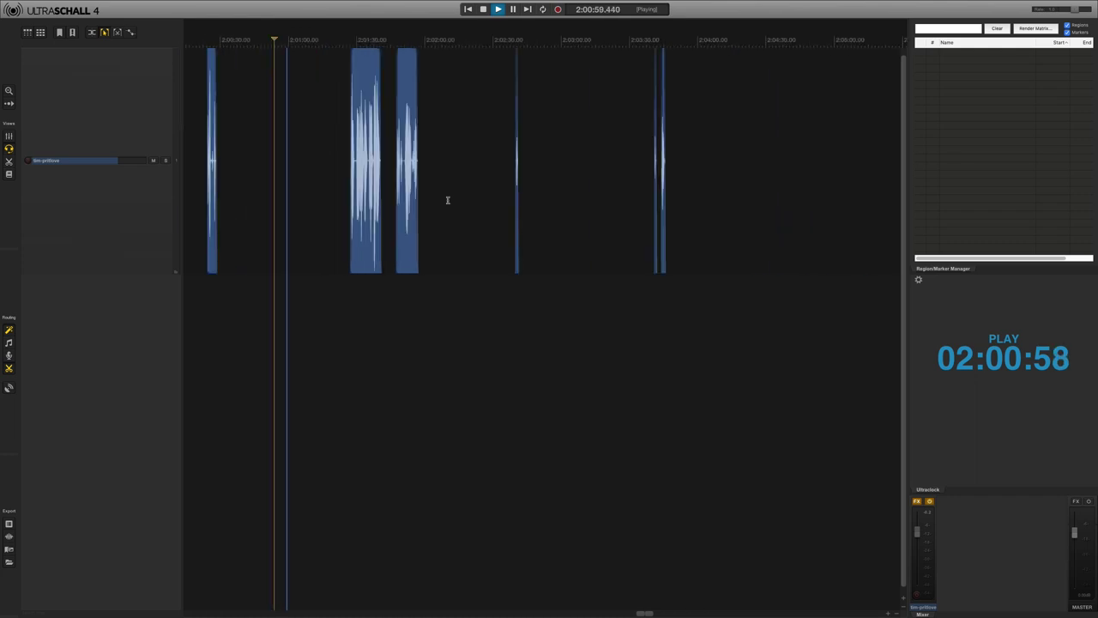
{"action": "scroll", "coordinate": [447, 200], "scroll_direction": "down", "scroll_amount": 3}
{"action": "scroll", "coordinate": [447, 200], "scroll_direction": "down", "scroll_amount": 5}
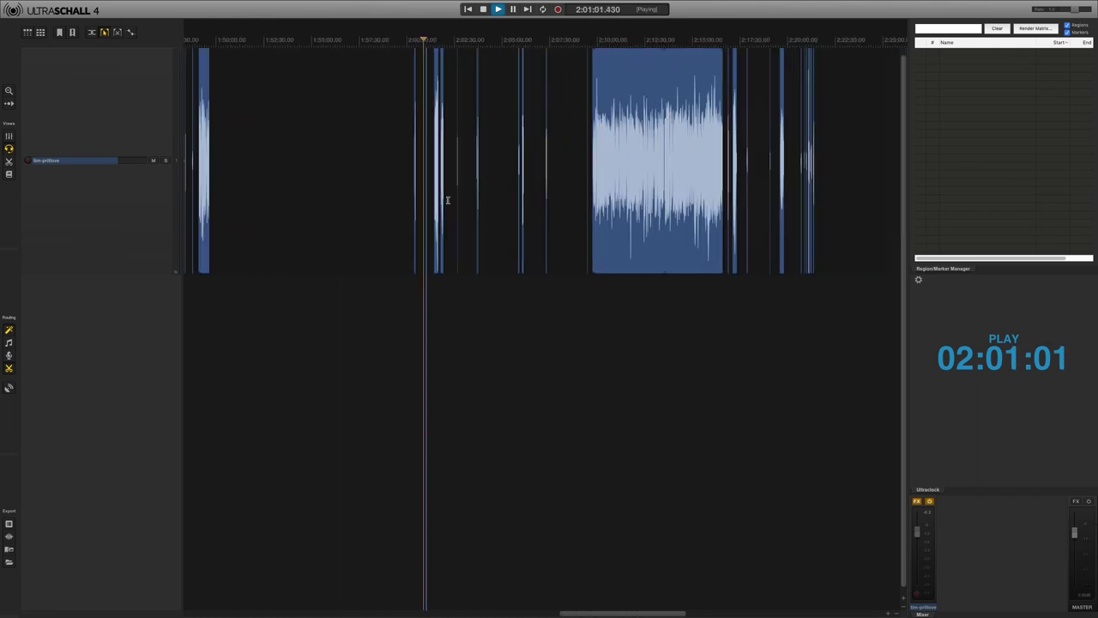
{"action": "scroll", "coordinate": [447, 200], "scroll_direction": "left", "scroll_amount": 5}
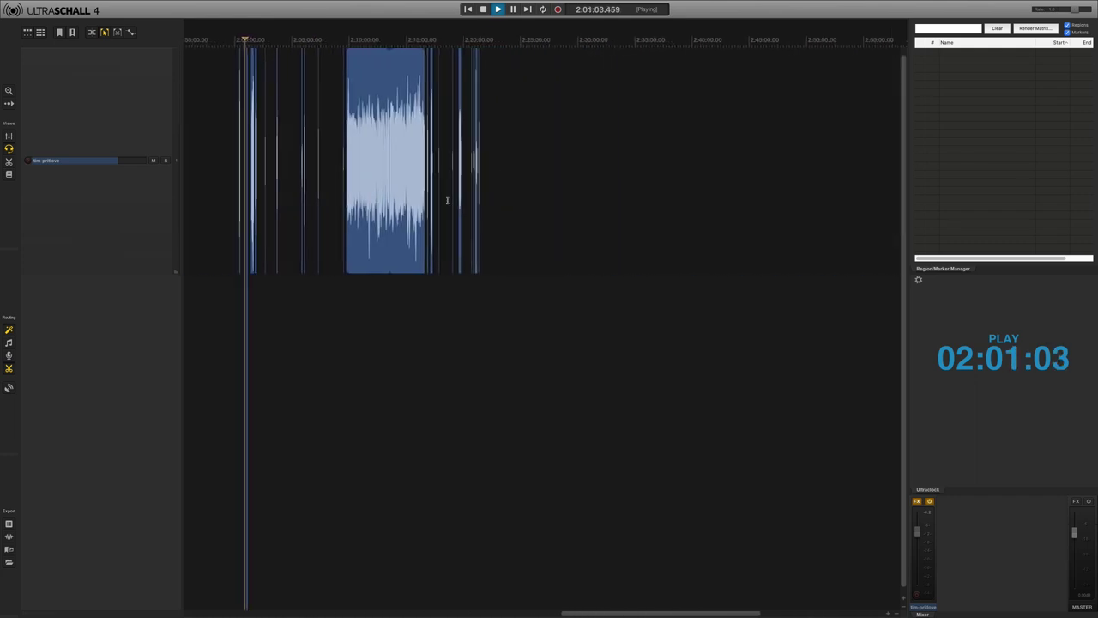
{"action": "scroll", "coordinate": [650, 170], "scroll_direction": "up", "scroll_amount": 10}
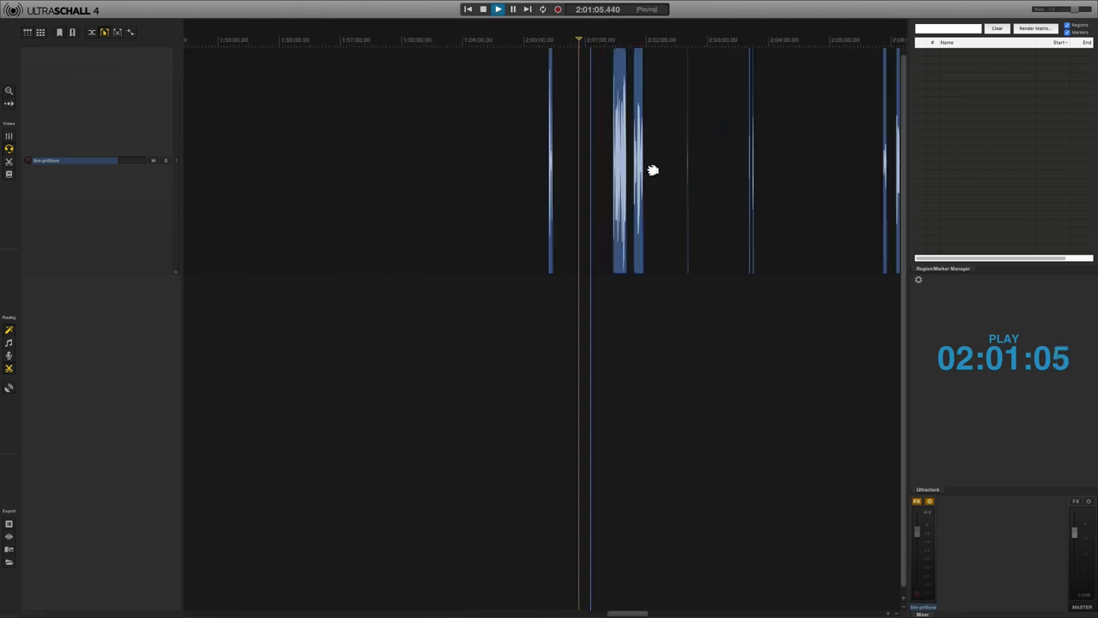
{"action": "scroll", "coordinate": [651, 169], "scroll_direction": "right", "scroll_amount": 2}
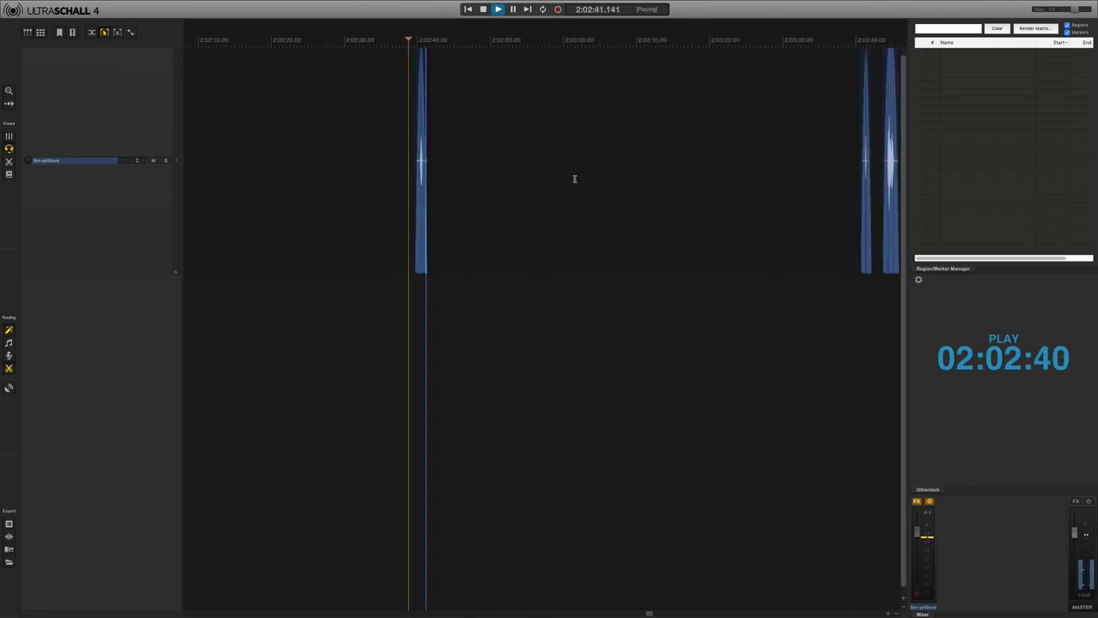
{"action": "left_click", "coordinate": [421, 197]}
{"action": "key", "text": "Delete"}
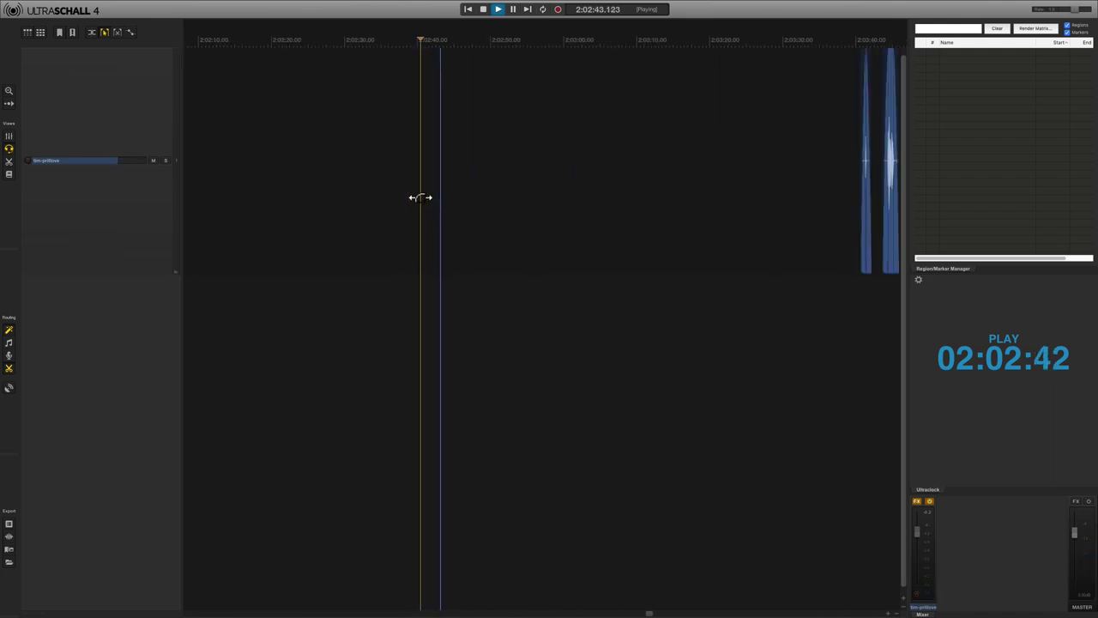
Step: Listen to the short clip at about 2:03:41 and delete it, then check the neighbouring clip at about 2:03:44 by ear
{"action": "scroll", "coordinate": [623, 187], "scroll_direction": "right", "scroll_amount": 6}
{"action": "scroll", "coordinate": [559, 195], "scroll_direction": "up", "scroll_amount": 4}
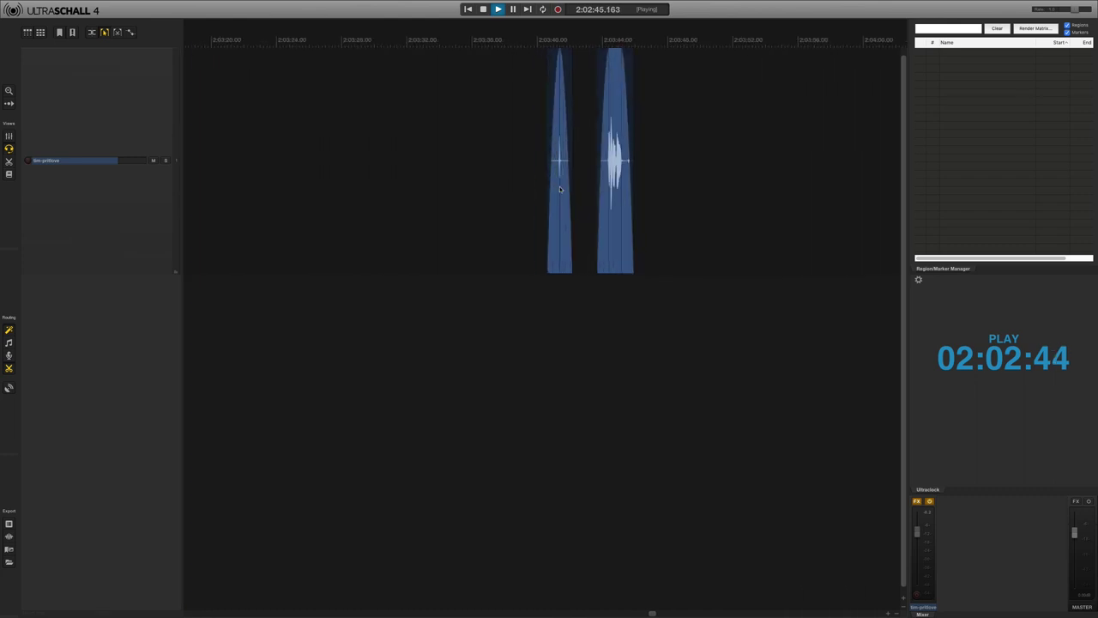
{"action": "left_click", "coordinate": [546, 188]}
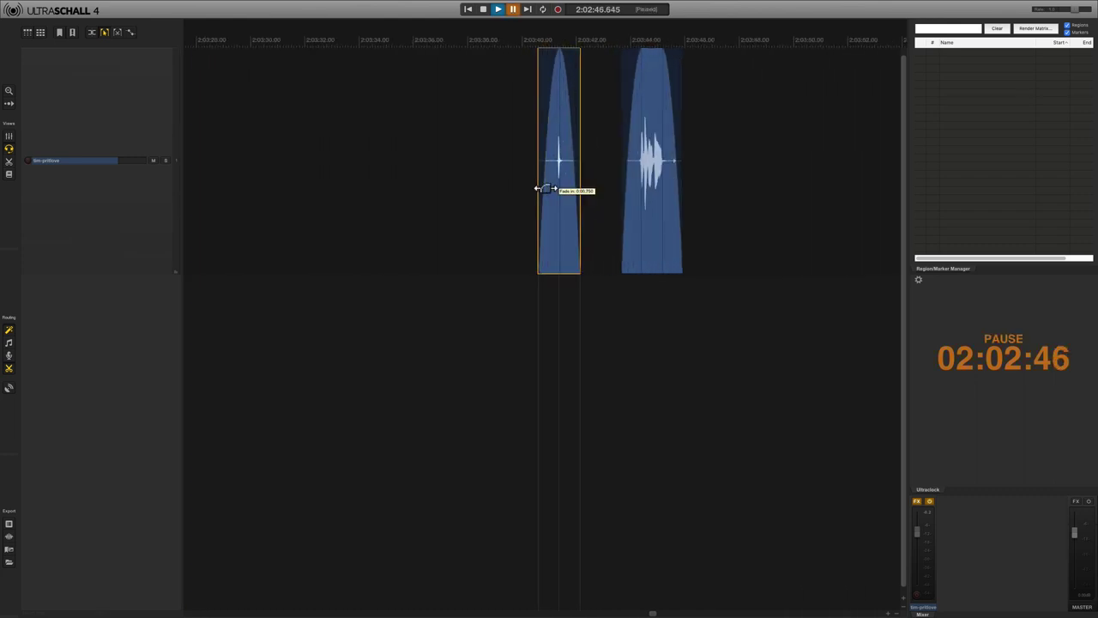
{"action": "key", "text": "space"}
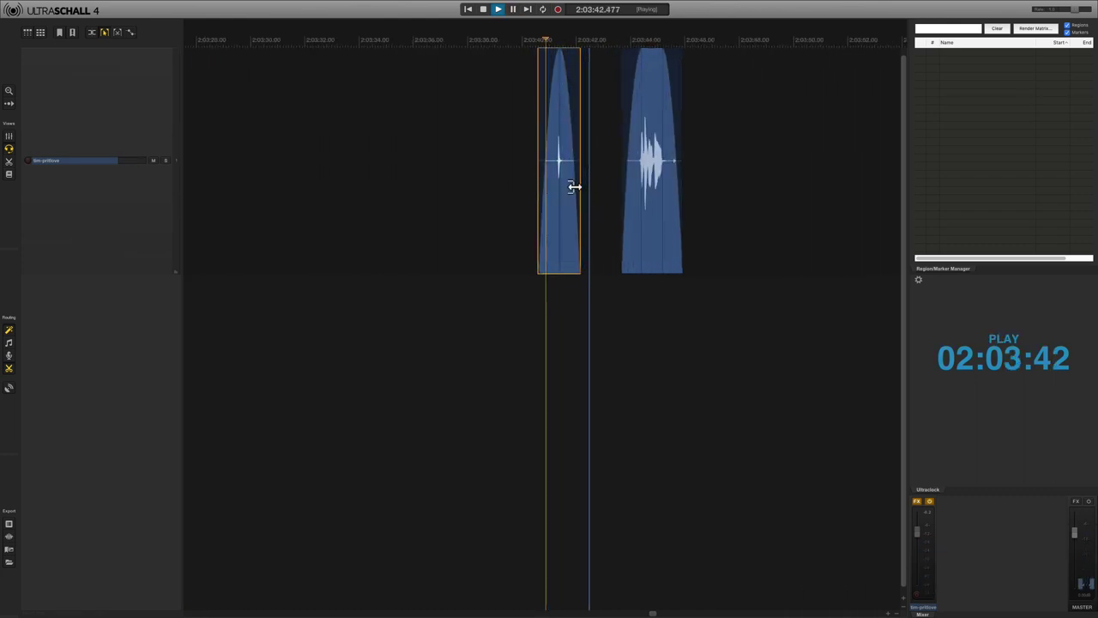
{"action": "key", "text": "Delete"}
{"action": "scroll", "coordinate": [575, 187], "scroll_direction": "right", "scroll_amount": 4}
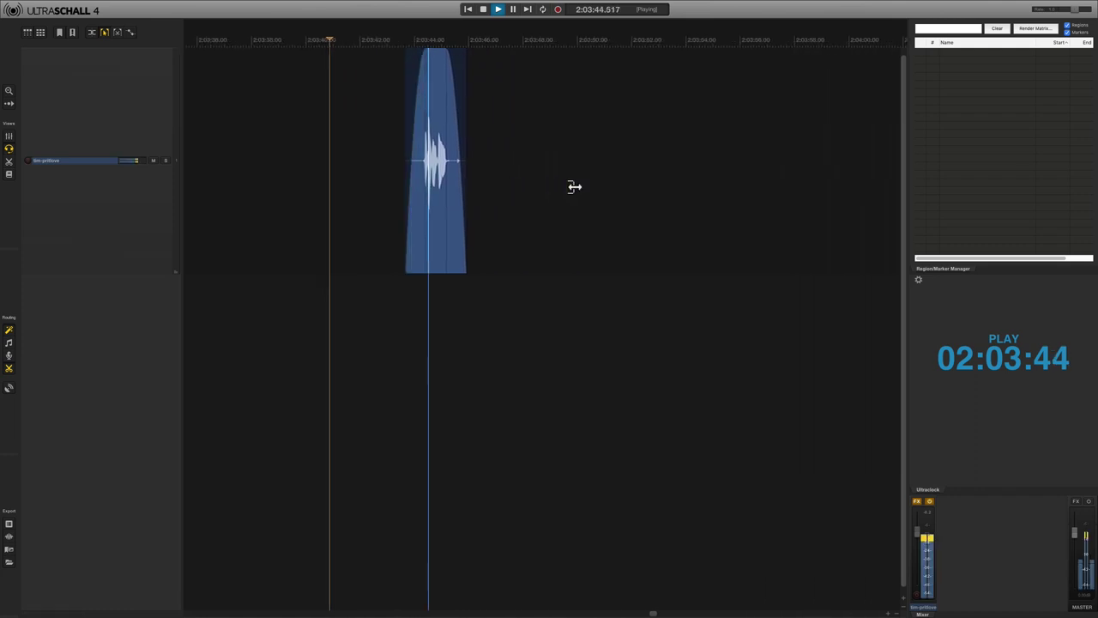
{"action": "key", "text": "space"}
Step: Find the quiet clip at about 2:05:52, listen to it and delete it
{"action": "scroll", "coordinate": [593, 183], "scroll_direction": "down", "scroll_amount": 3}
{"action": "scroll", "coordinate": [595, 187], "scroll_direction": "right", "scroll_amount": 5}
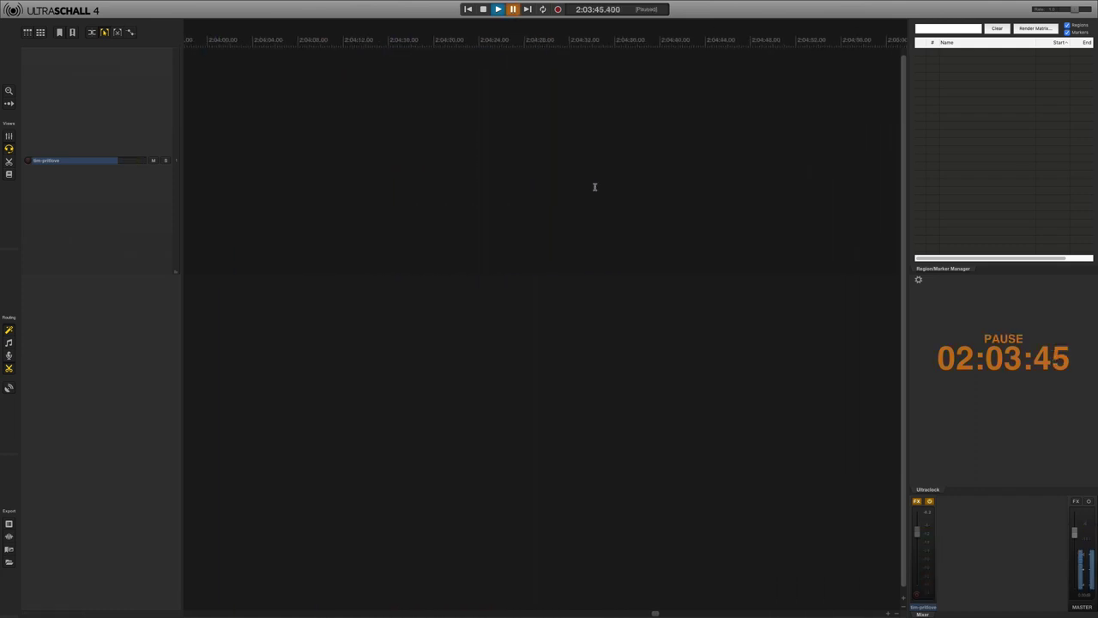
{"action": "scroll", "coordinate": [595, 186], "scroll_direction": "right", "scroll_amount": 10}
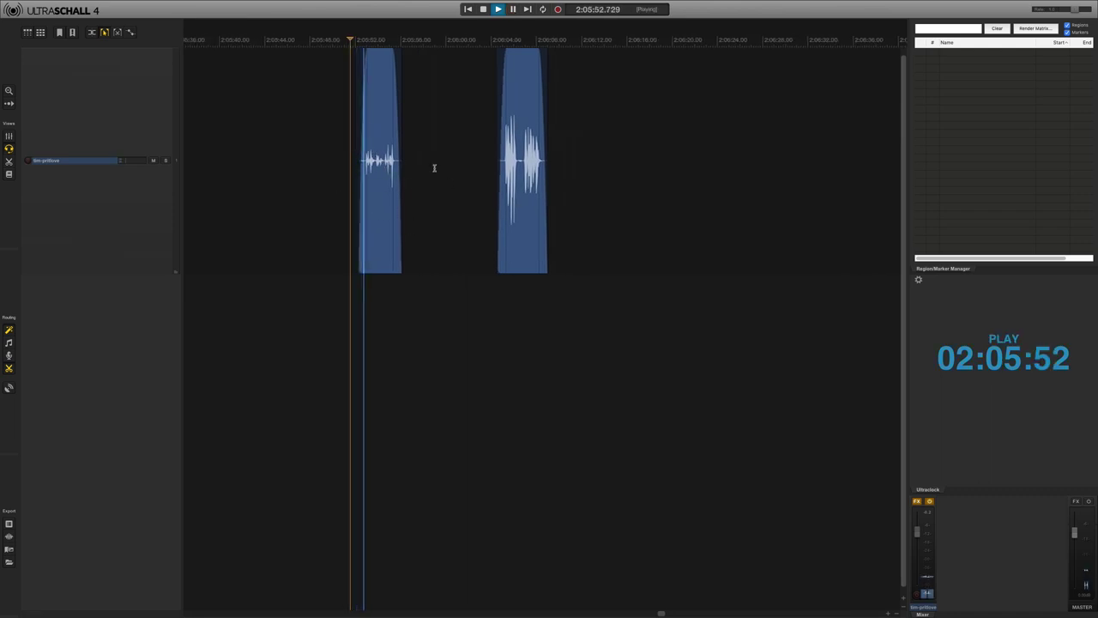
{"action": "left_click", "coordinate": [379, 187]}
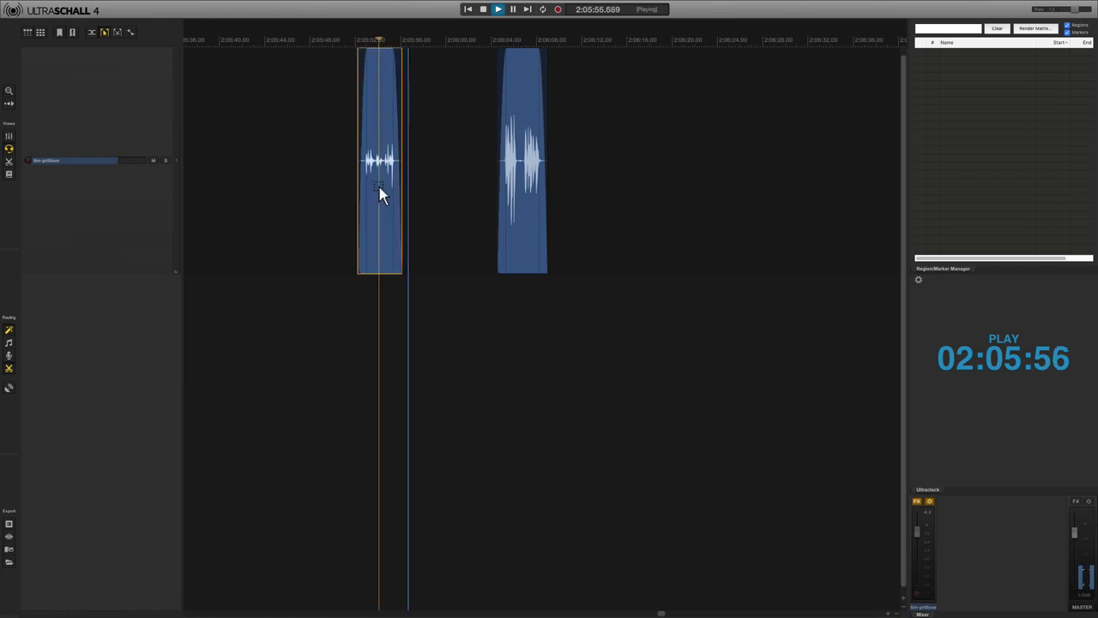
{"action": "key", "text": "Delete"}
Step: Listen to the short clip at about 2:09:30 and delete it, and move the play position to the long clip's start at about 2:09:45
{"action": "scroll", "coordinate": [575, 172], "scroll_direction": "right", "scroll_amount": 10}
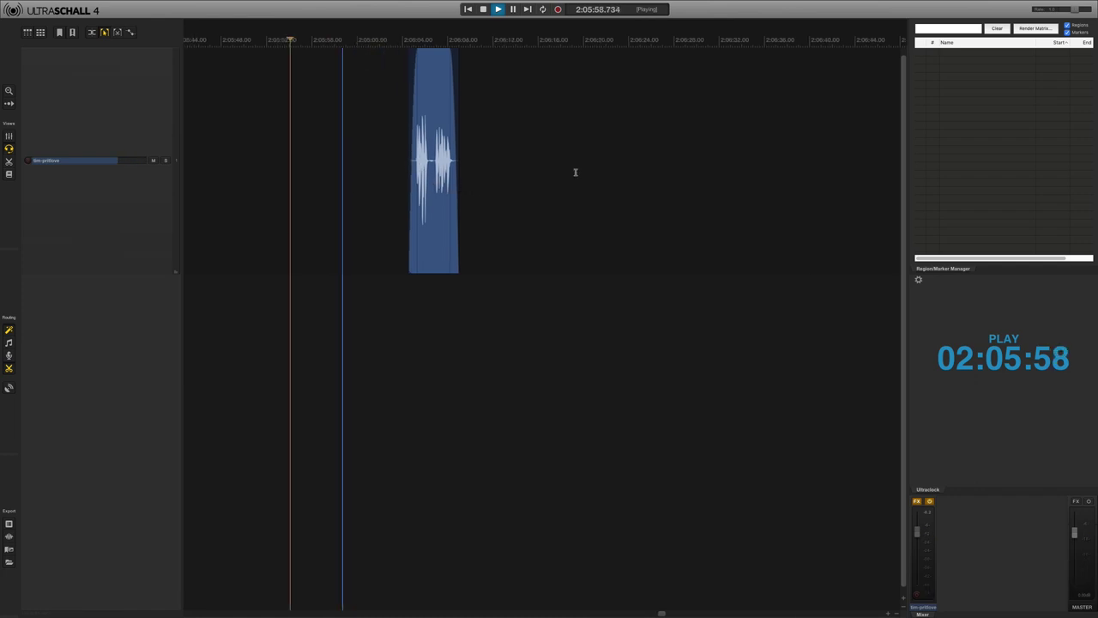
{"action": "key", "text": "space"}
{"action": "scroll", "coordinate": [575, 171], "scroll_direction": "right", "scroll_amount": 8}
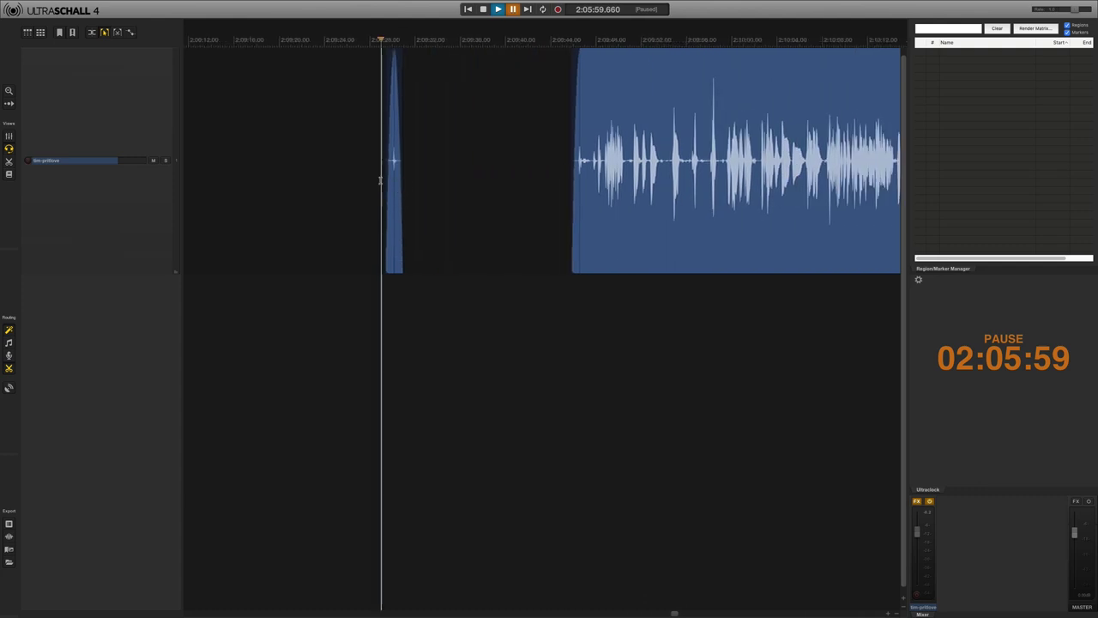
{"action": "left_click", "coordinate": [391, 184]}
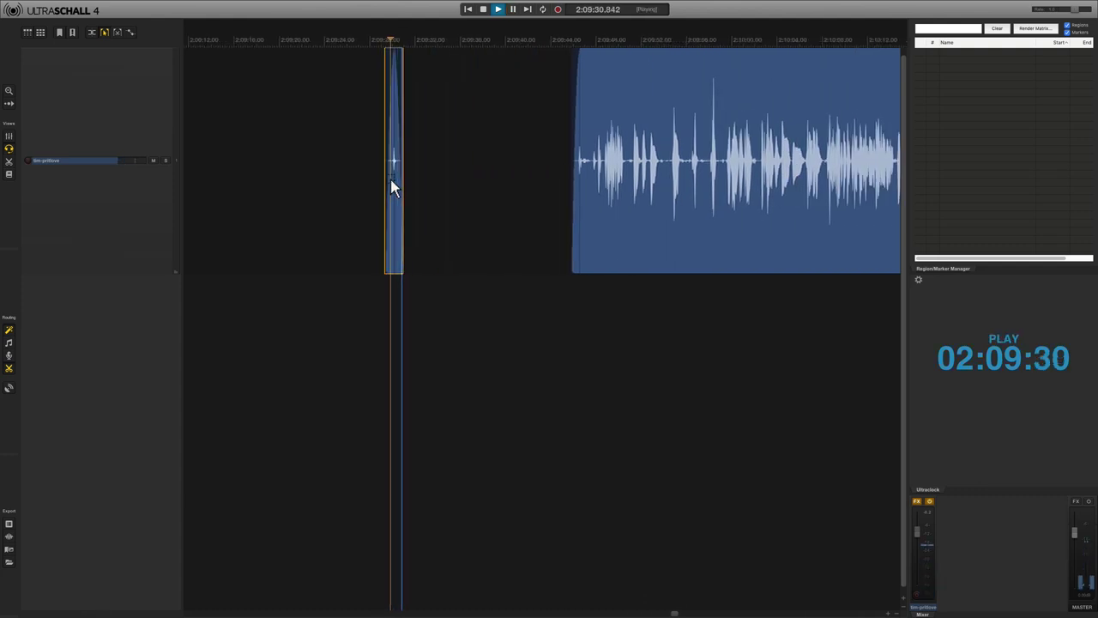
{"action": "key", "text": "Delete"}
{"action": "key", "text": "space"}
{"action": "left_click", "coordinate": [571, 187]}
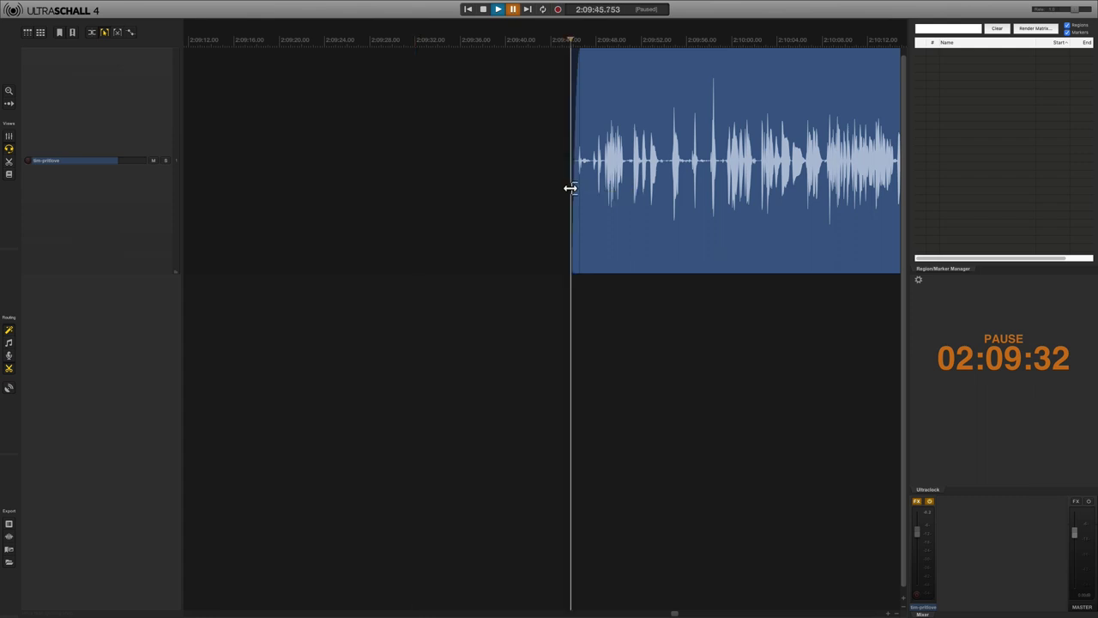
Step: Listen to the long clip's opening at about 2:09:45, split it at about 2:09:48 before the speech, and delete the leading noise piece
{"action": "key", "text": "space"}
{"action": "scroll", "coordinate": [592, 189], "scroll_direction": "up", "scroll_amount": 5}
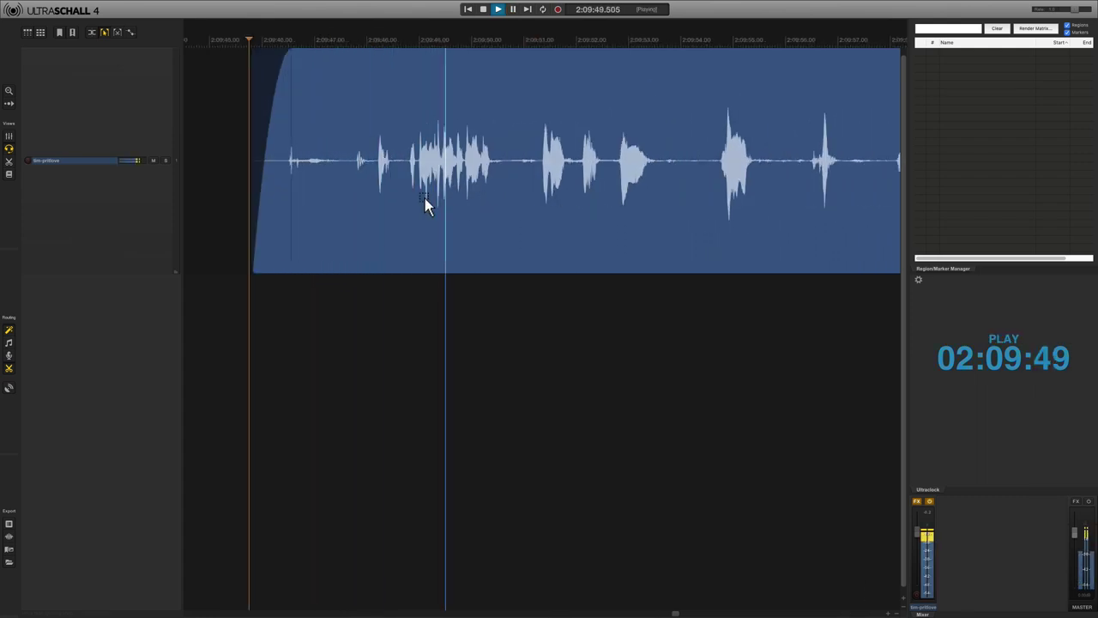
{"action": "key", "text": "space"}
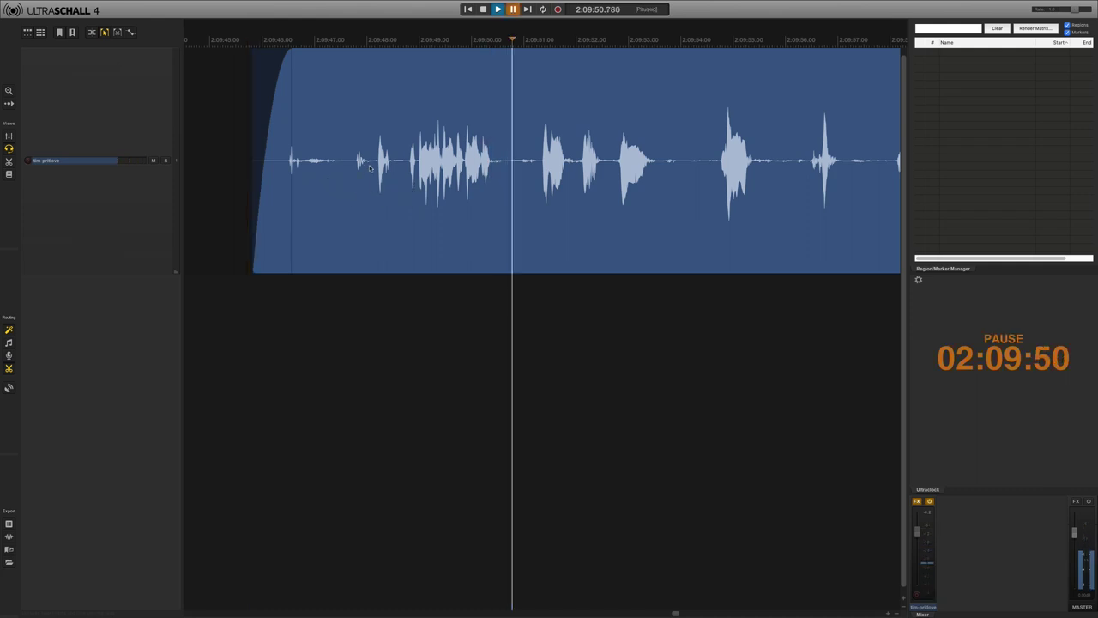
{"action": "left_click", "coordinate": [370, 167]}
{"action": "key", "text": "s"}
{"action": "left_click", "coordinate": [321, 183]}
{"action": "key", "text": "Delete"}
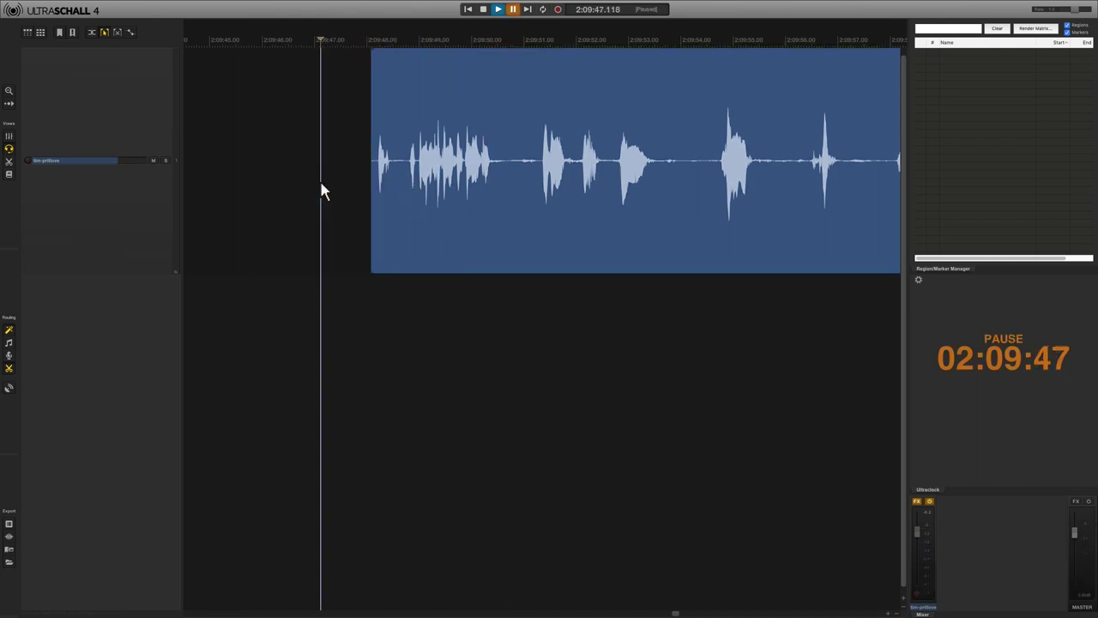
Step: Find the short gap between the two long clips at about 2:13:31 and listen to the transition across it
{"action": "scroll", "coordinate": [593, 211], "scroll_direction": "down", "scroll_amount": 8}
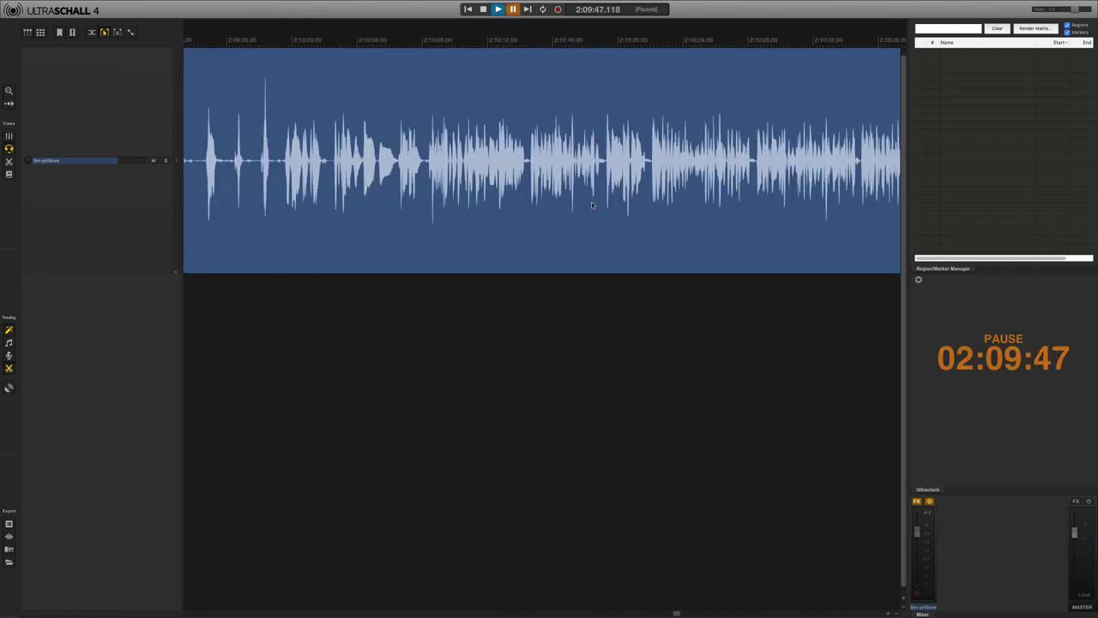
{"action": "scroll", "coordinate": [592, 206], "scroll_direction": "down", "scroll_amount": 3}
{"action": "scroll", "coordinate": [593, 206], "scroll_direction": "right", "scroll_amount": 10}
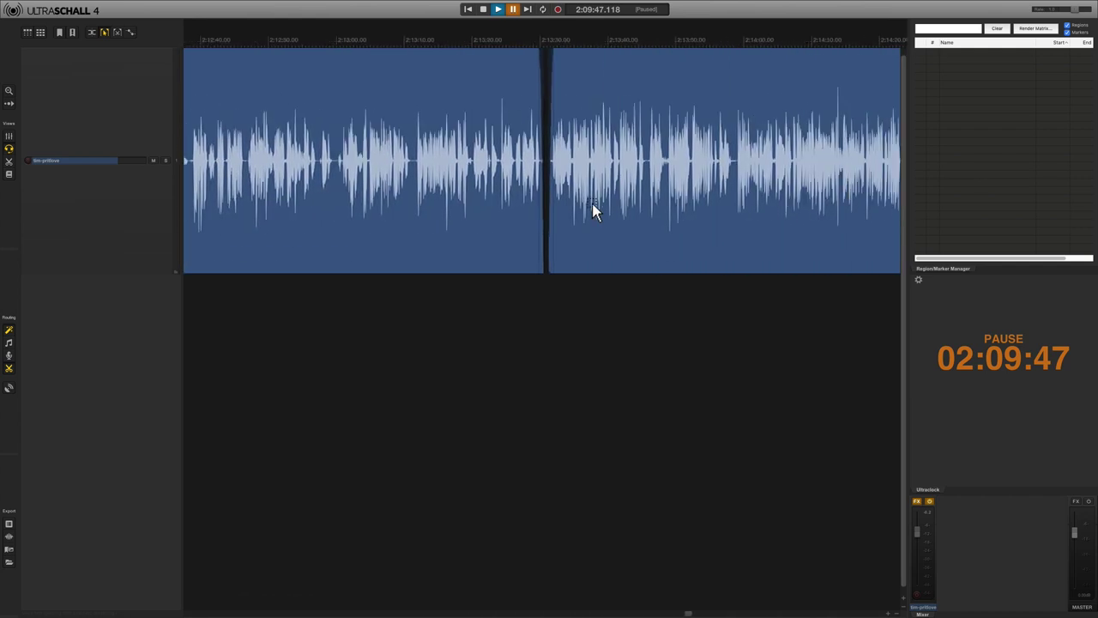
{"action": "scroll", "coordinate": [593, 211], "scroll_direction": "right", "scroll_amount": 5}
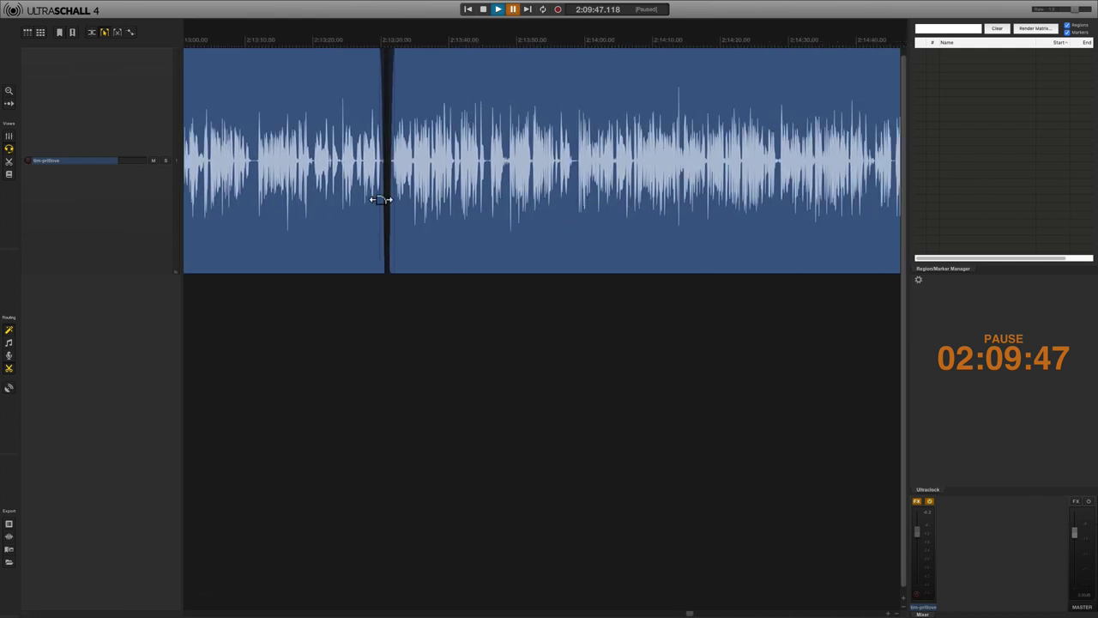
{"action": "scroll", "coordinate": [386, 162], "scroll_direction": "up", "scroll_amount": 10}
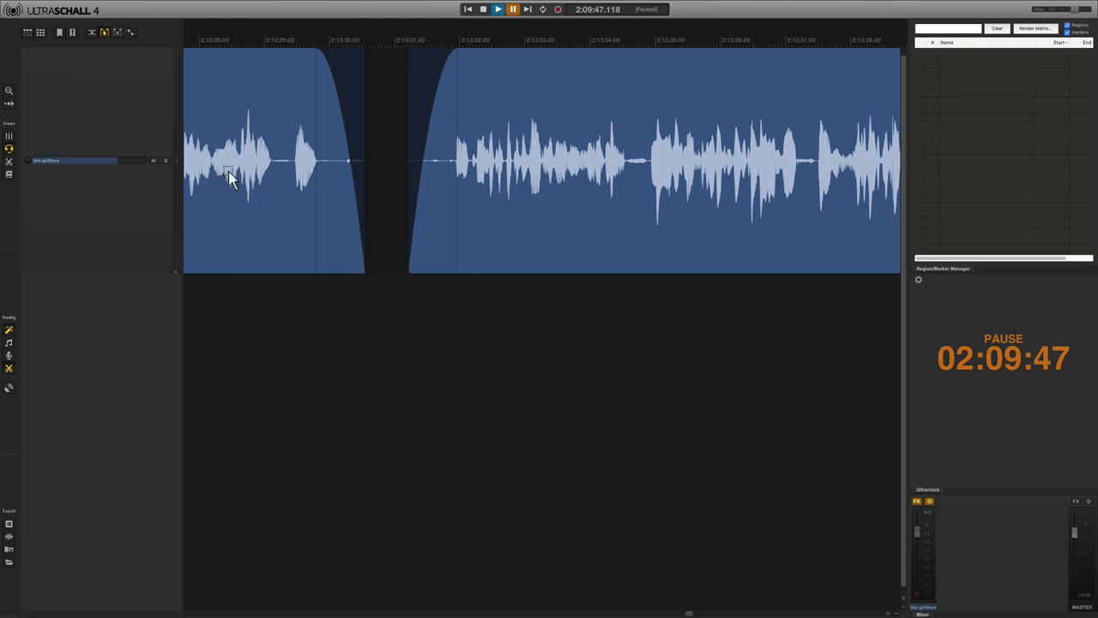
{"action": "scroll", "coordinate": [498, 199], "scroll_direction": "left", "scroll_amount": 4}
{"action": "left_click", "coordinate": [331, 186]}
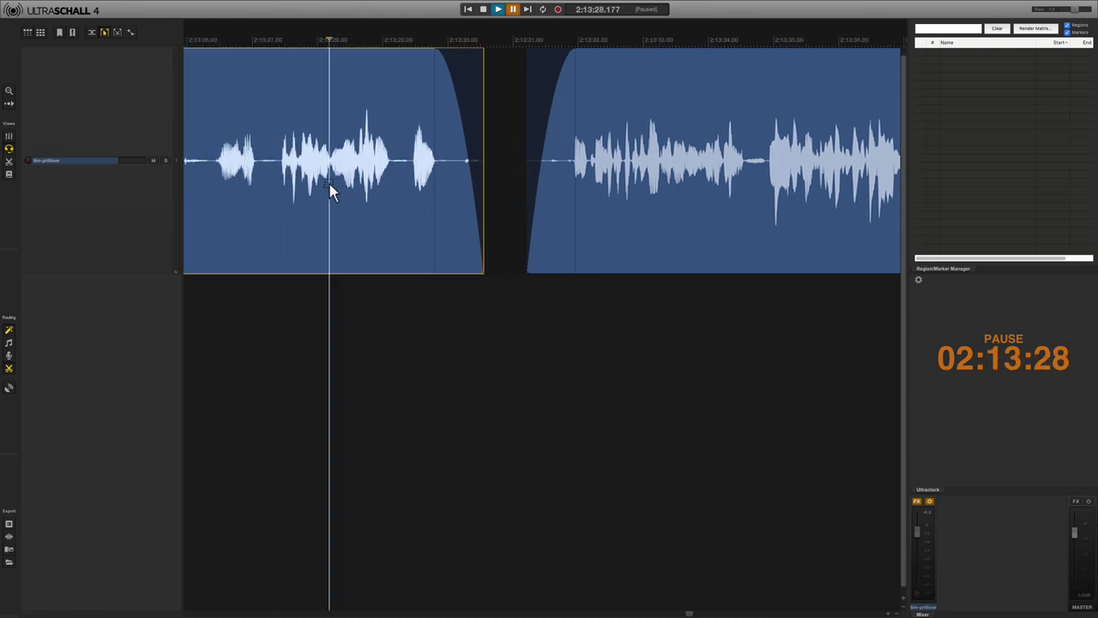
{"action": "key", "text": "space"}
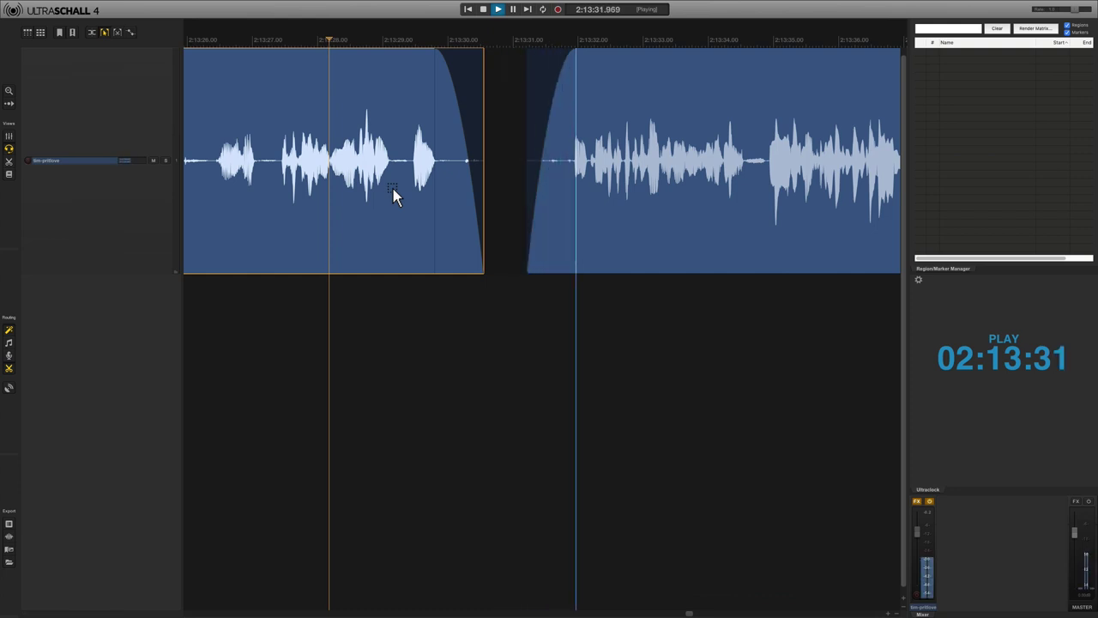
{"action": "key", "text": "space"}
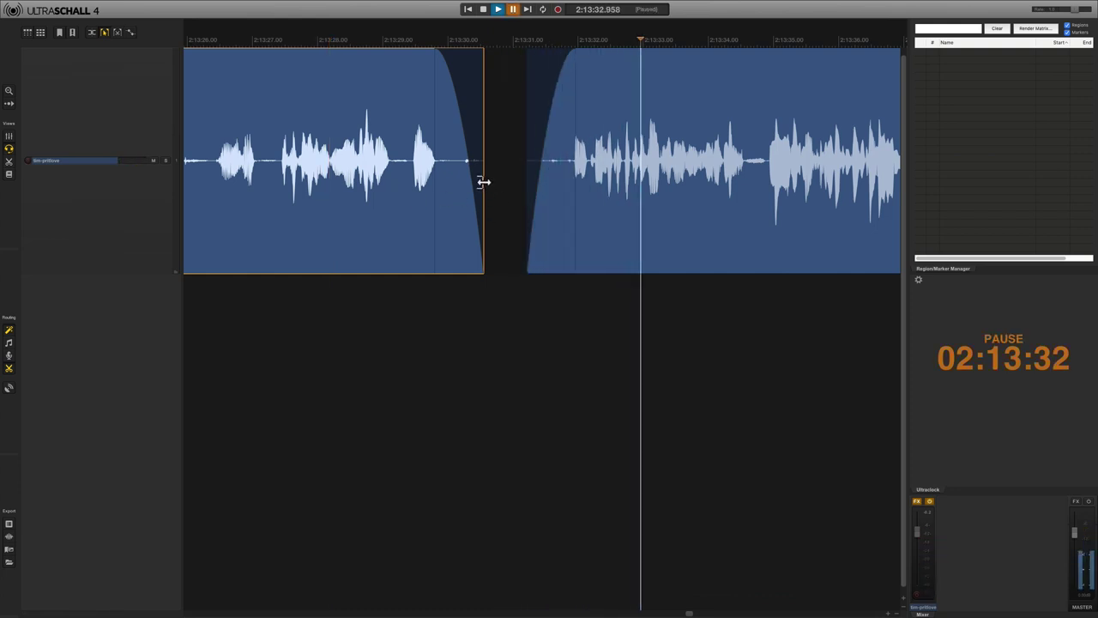
Step: Extend the end of the clip before the gap to meet the next clip at about 2:13:31, and listen to the transition
{"action": "left_click_drag", "start_coordinate": [483, 182], "coordinate": [525, 183]}
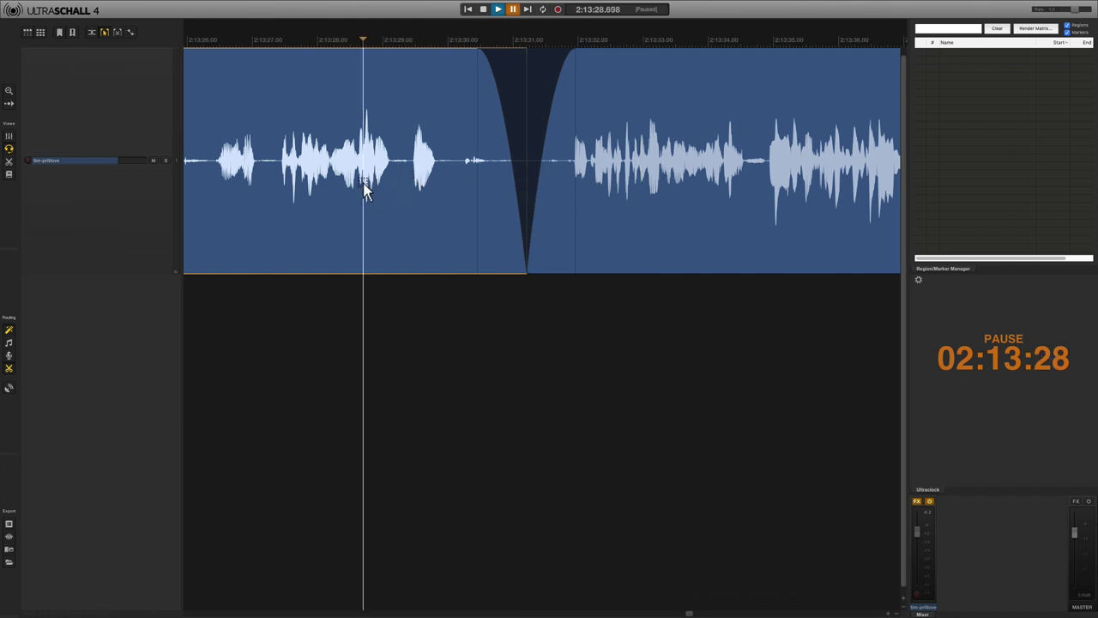
{"action": "key", "text": "space"}
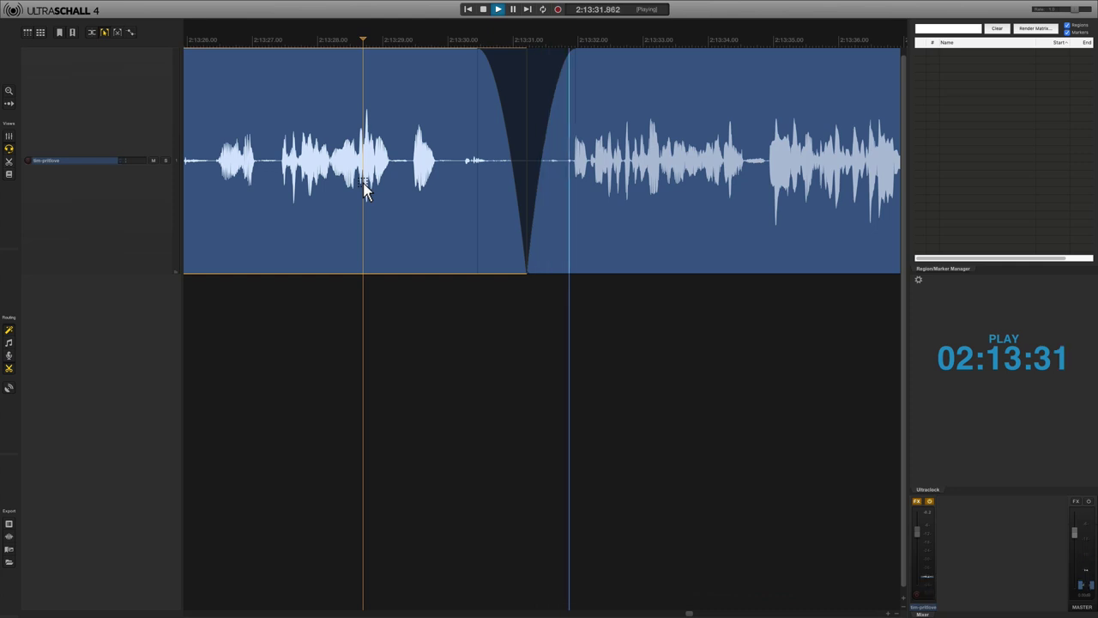
{"action": "key", "text": "space"}
Step: Find the short isolated clip at about 2:17:53, listen to it and delete it
{"action": "scroll", "coordinate": [695, 202], "scroll_direction": "right", "scroll_amount": 5}
{"action": "scroll", "coordinate": [695, 202], "scroll_direction": "down", "scroll_amount": 8}
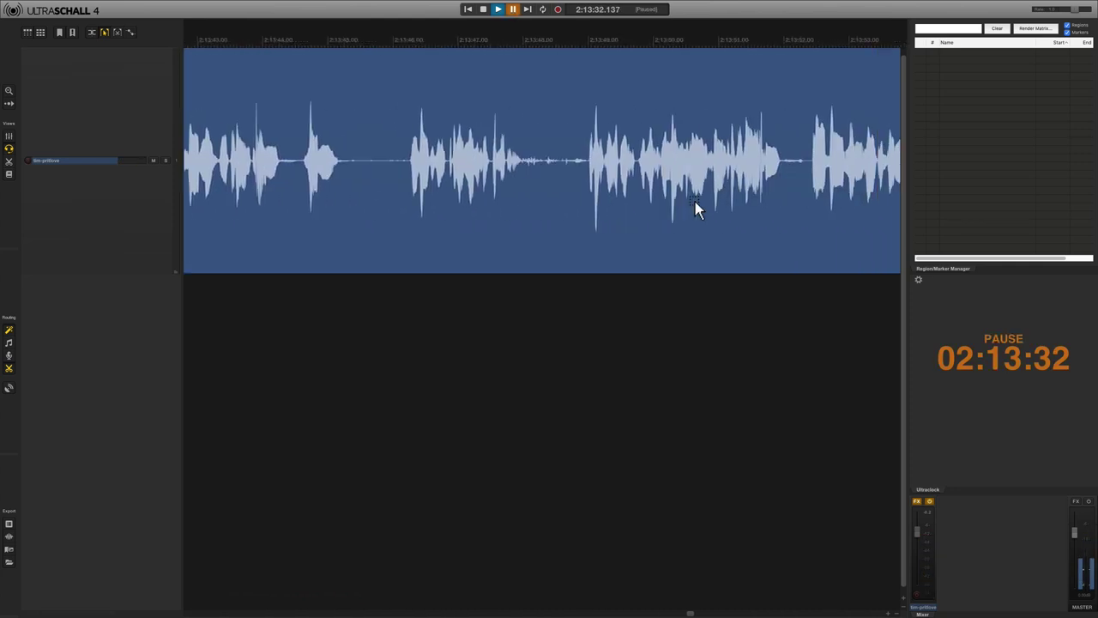
{"action": "scroll", "coordinate": [695, 202], "scroll_direction": "right", "scroll_amount": 10}
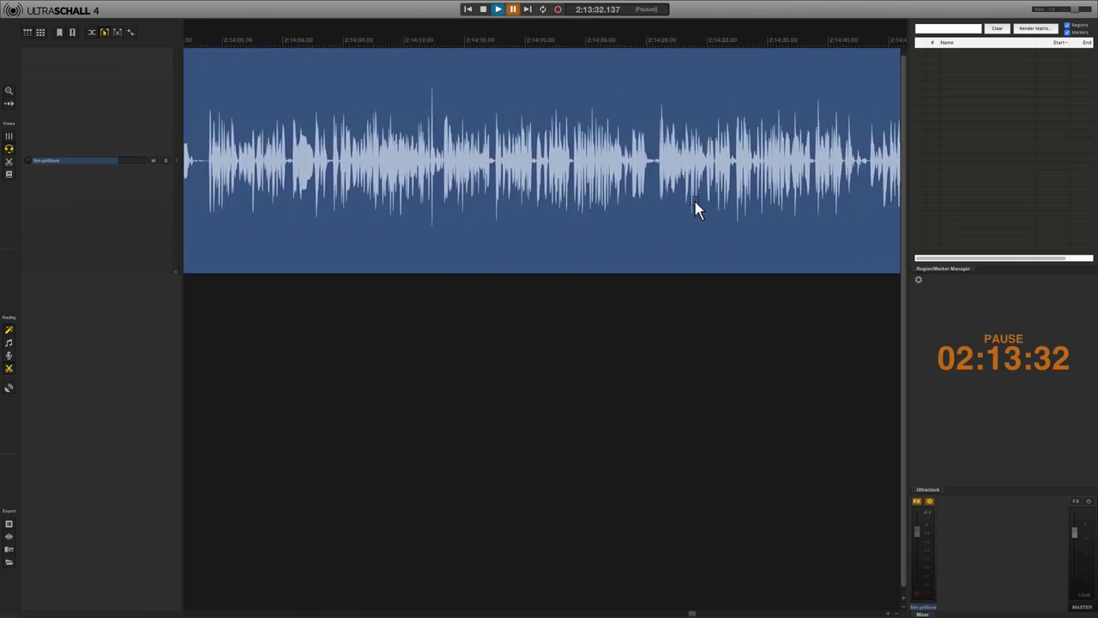
{"action": "scroll", "coordinate": [695, 202], "scroll_direction": "down", "scroll_amount": 10}
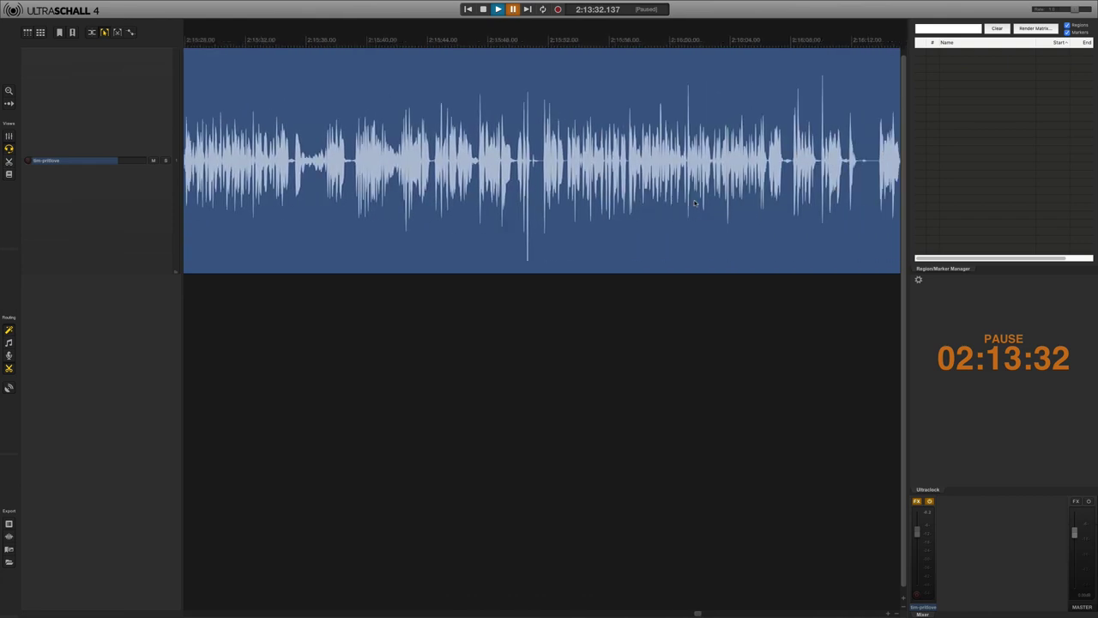
{"action": "scroll", "coordinate": [695, 204], "scroll_direction": "right", "scroll_amount": 6}
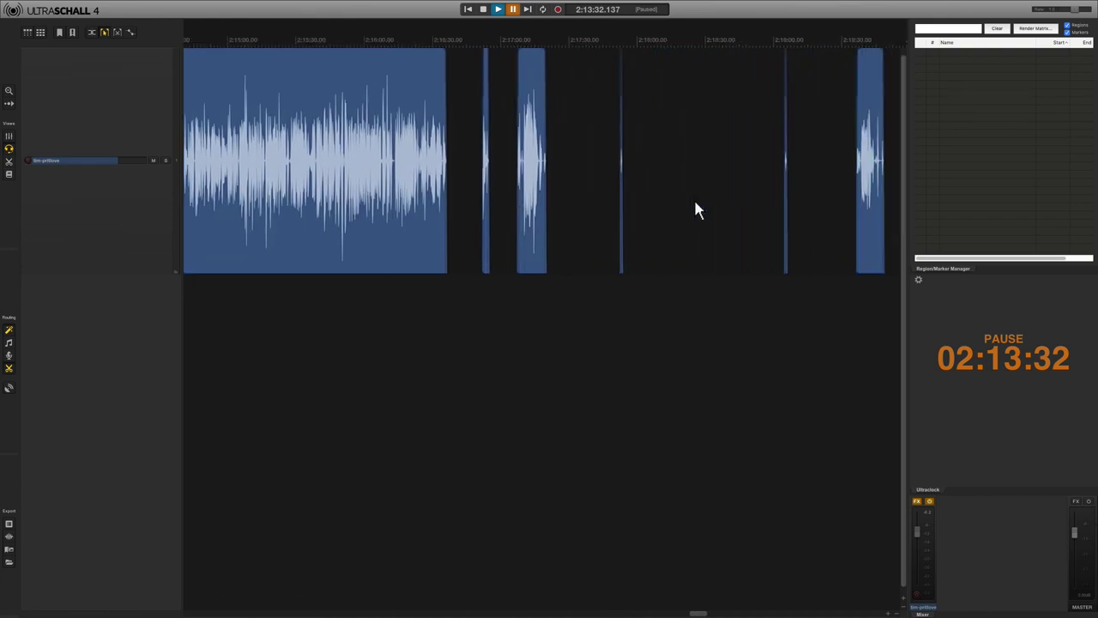
{"action": "scroll", "coordinate": [574, 165], "scroll_direction": "up", "scroll_amount": 10}
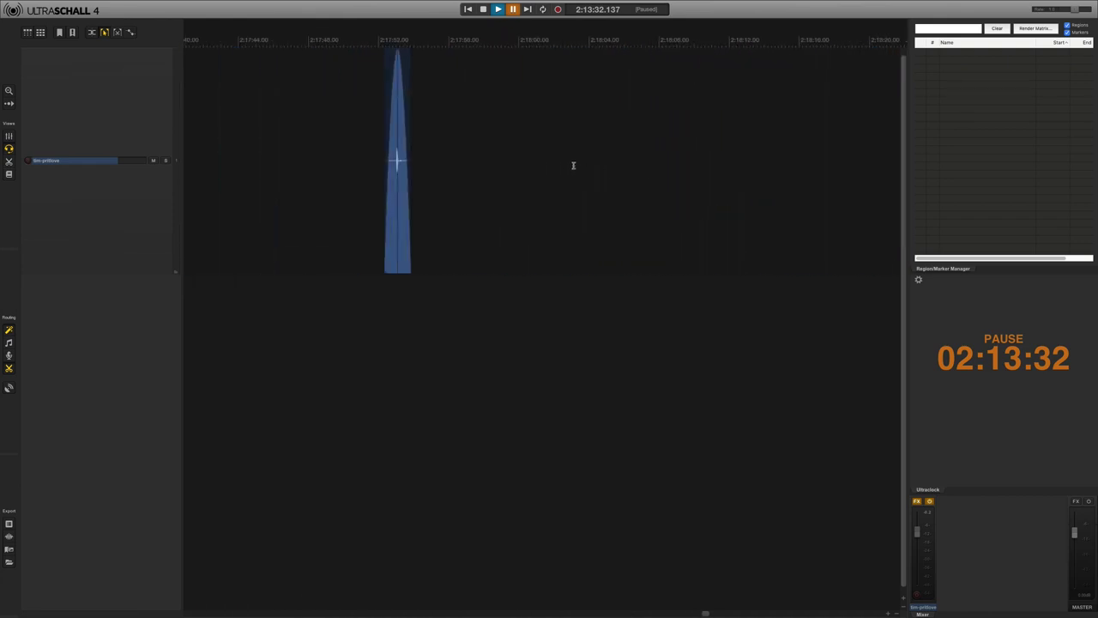
{"action": "left_click", "coordinate": [394, 202]}
{"action": "key", "text": "space"}
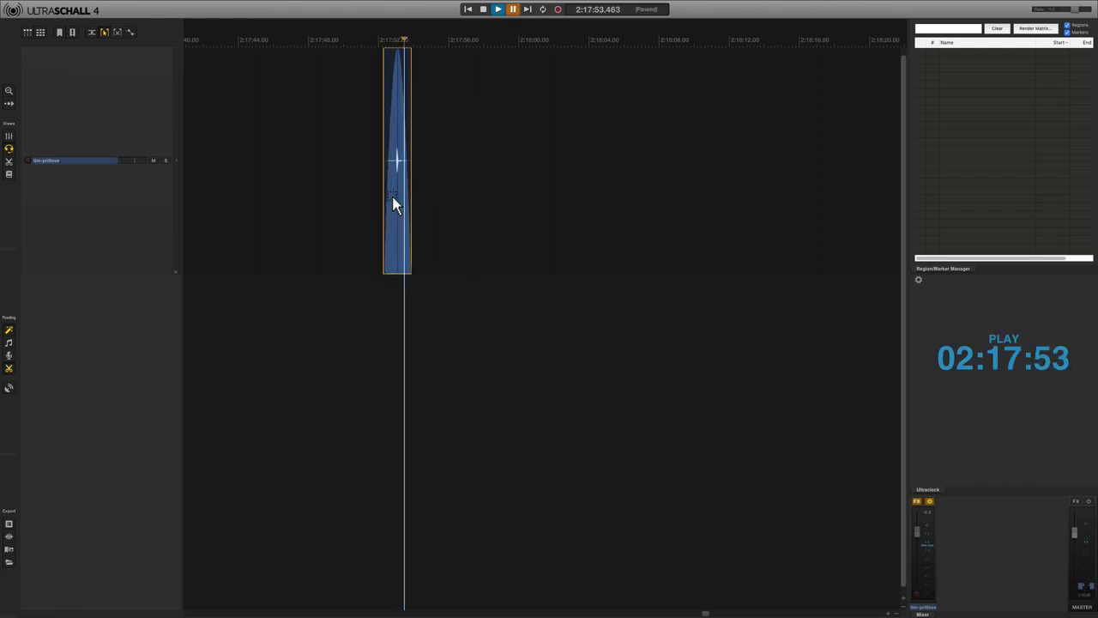
{"action": "key", "text": "space"}
{"action": "key", "text": "Delete"}
Step: Go to the short isolated clip at about 2:19:05 and check it by ear
{"action": "scroll", "coordinate": [394, 203], "scroll_direction": "right", "scroll_amount": 8}
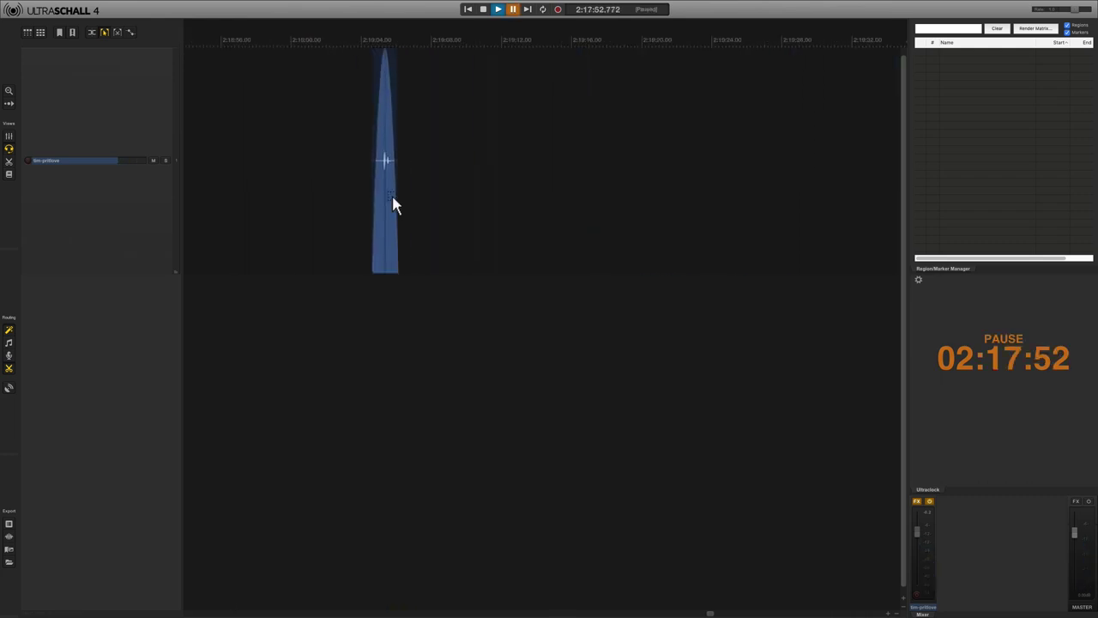
{"action": "scroll", "coordinate": [391, 193], "scroll_direction": "right", "scroll_amount": 1}
{"action": "left_click", "coordinate": [338, 193]}
{"action": "key", "text": "space"}
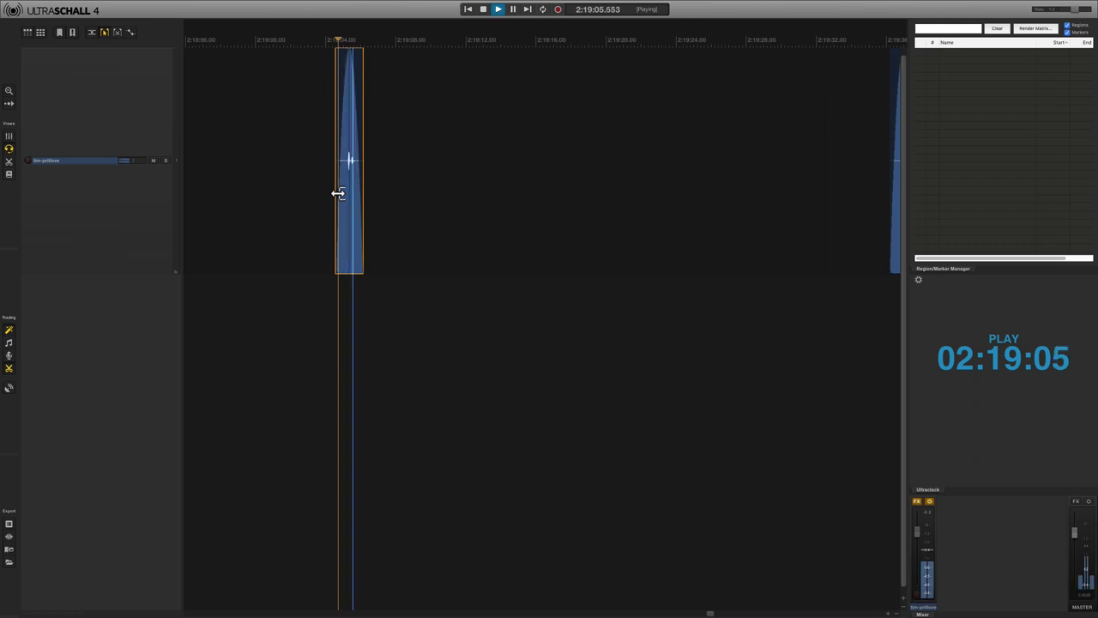
{"action": "key", "text": "space"}
Step: Listen to the longer clip starting at about 2:19:36 up to the quiet stretch at about 2:19:44
{"action": "scroll", "coordinate": [343, 190], "scroll_direction": "up", "scroll_amount": 5}
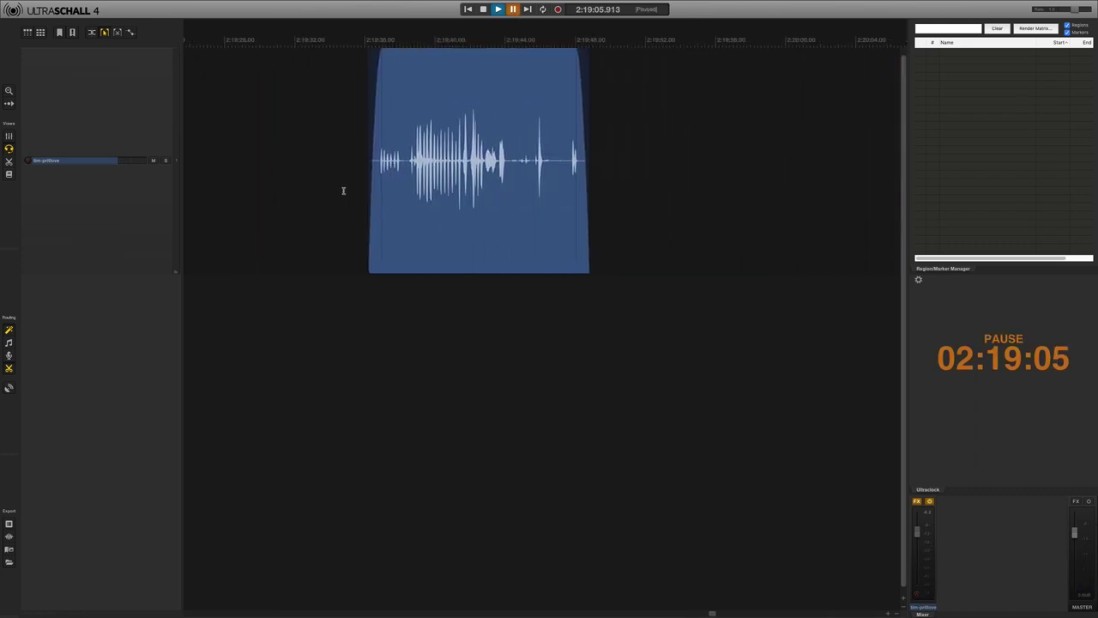
{"action": "left_click", "coordinate": [366, 176]}
{"action": "key", "text": "space"}
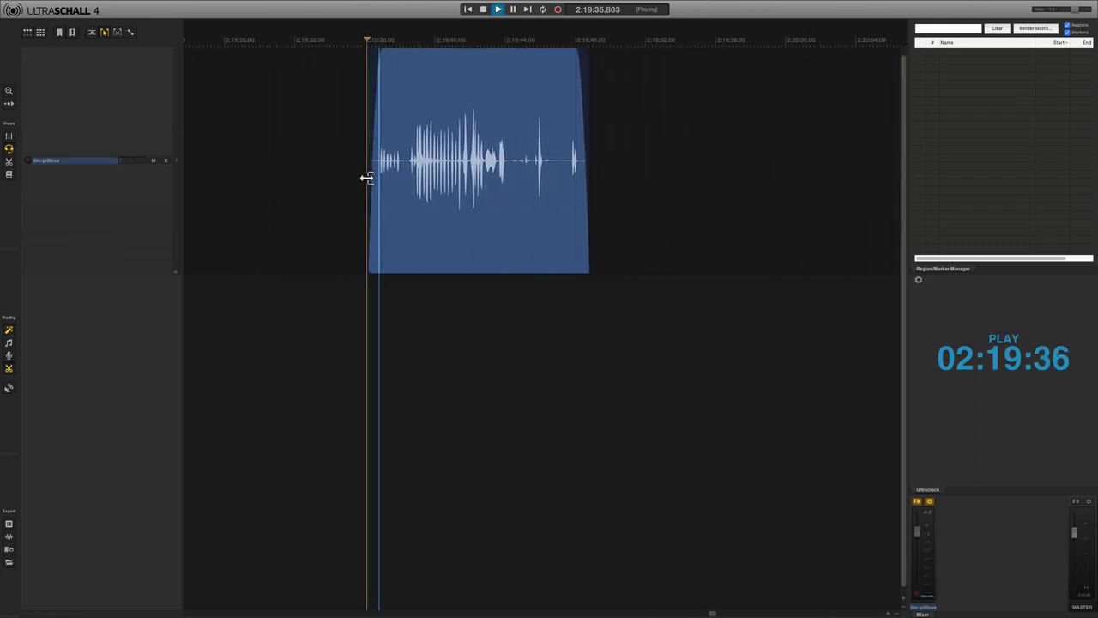
{"action": "scroll", "coordinate": [433, 169], "scroll_direction": "up", "scroll_amount": 3}
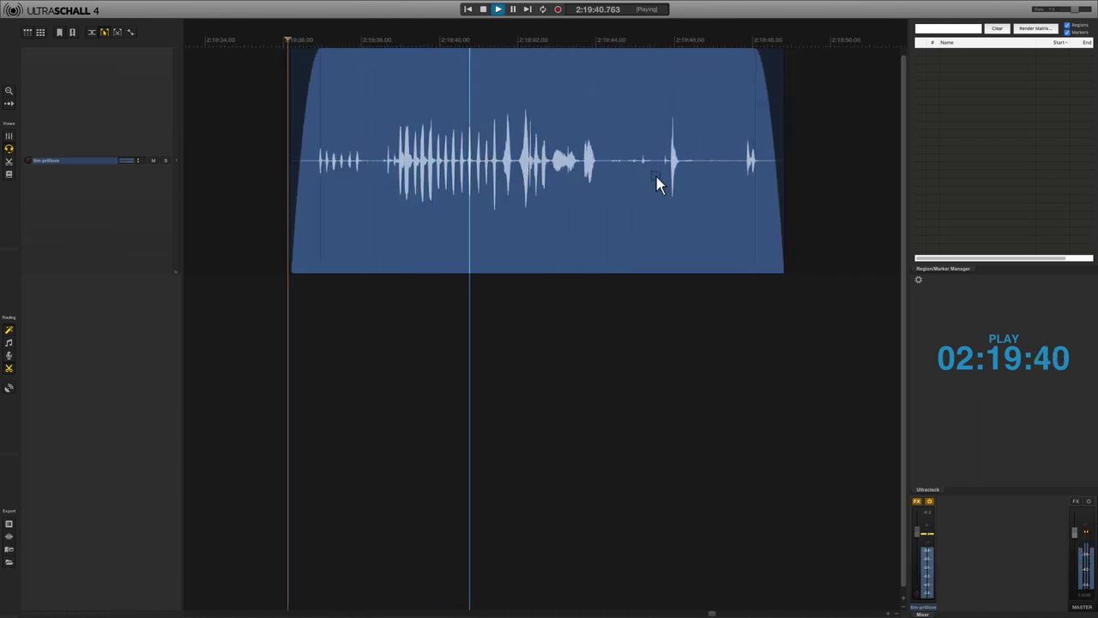
{"action": "scroll", "coordinate": [657, 177], "scroll_direction": "right", "scroll_amount": 5}
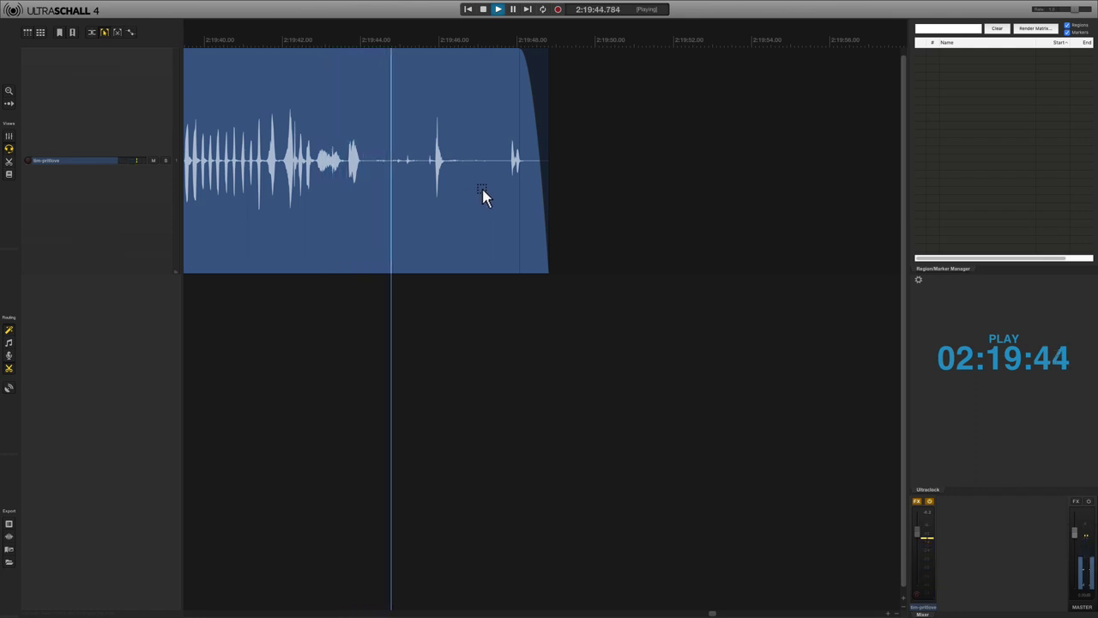
{"action": "key", "text": "space"}
Step: Survey the group of short clips after 2:20:40, listen to the first one at about 2:20:43 and delete it
{"action": "scroll", "coordinate": [496, 187], "scroll_direction": "down", "scroll_amount": 5}
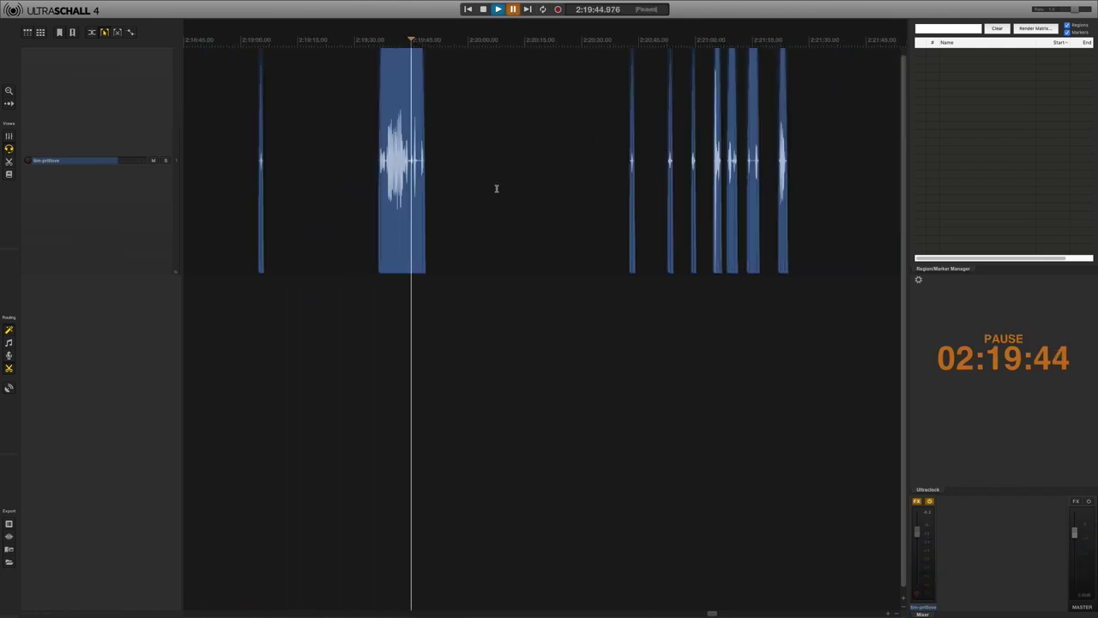
{"action": "scroll", "coordinate": [749, 168], "scroll_direction": "up", "scroll_amount": 6}
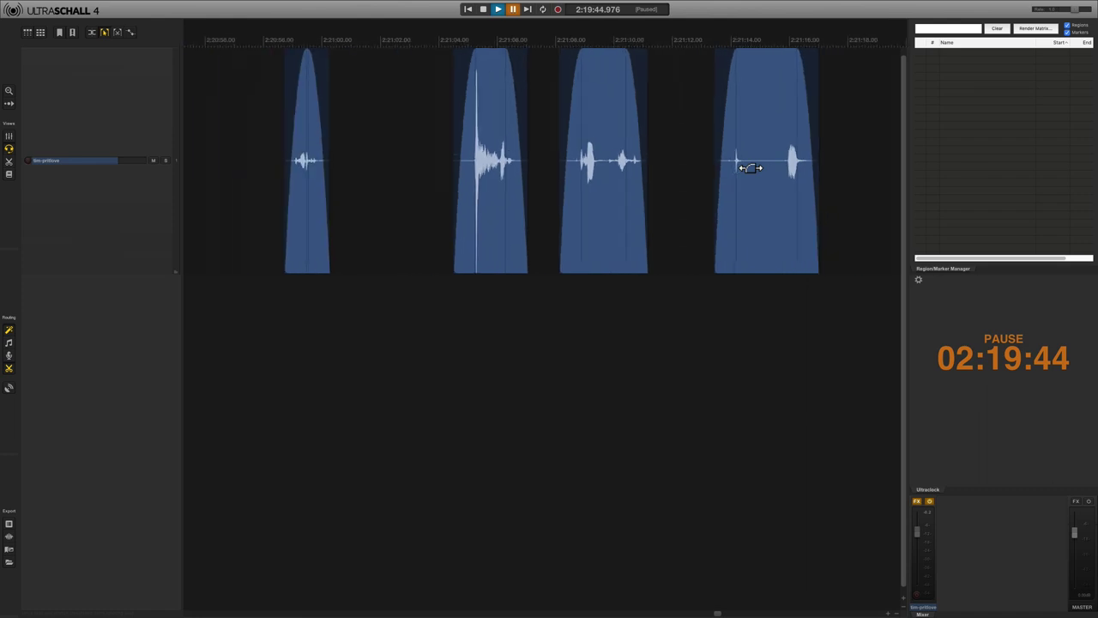
{"action": "scroll", "coordinate": [749, 167], "scroll_direction": "down", "scroll_amount": 3}
{"action": "scroll", "coordinate": [433, 241], "scroll_direction": "left", "scroll_amount": 5}
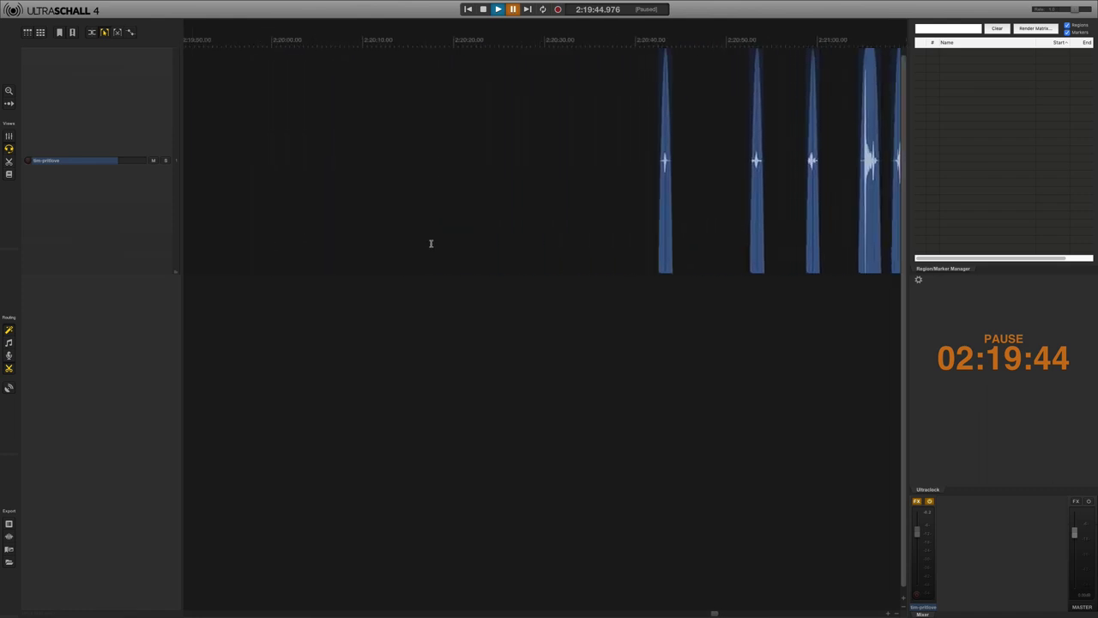
{"action": "scroll", "coordinate": [433, 243], "scroll_direction": "up", "scroll_amount": 3}
{"action": "scroll", "coordinate": [433, 243], "scroll_direction": "down", "scroll_amount": 3}
{"action": "scroll", "coordinate": [432, 224], "scroll_direction": "right", "scroll_amount": 3}
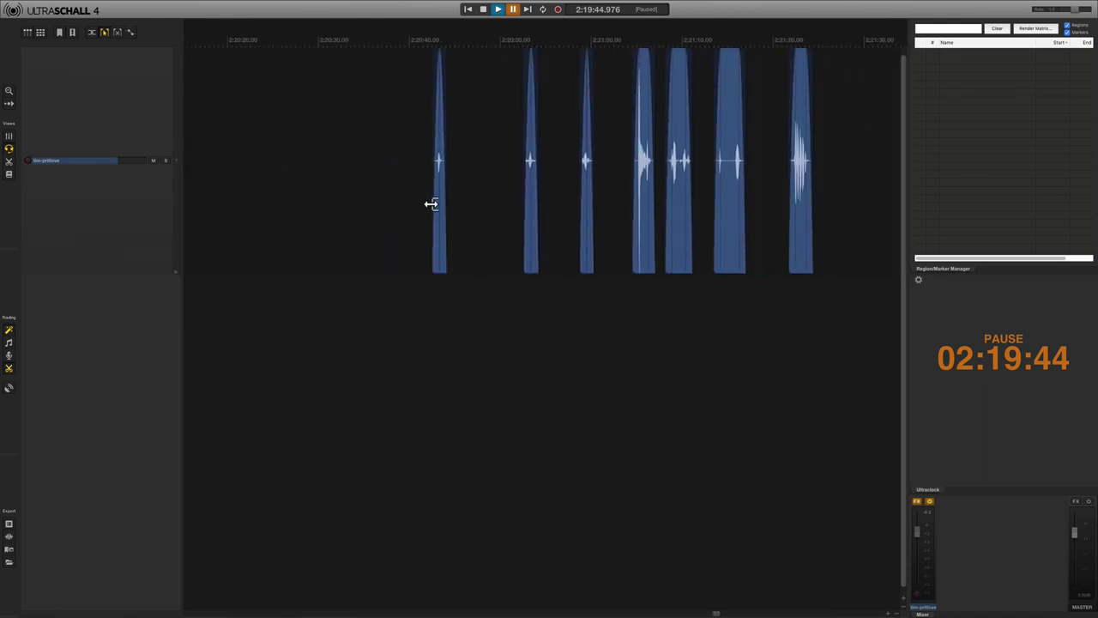
{"action": "scroll", "coordinate": [431, 204], "scroll_direction": "up", "scroll_amount": 4}
{"action": "scroll", "coordinate": [597, 229], "scroll_direction": "right", "scroll_amount": 2}
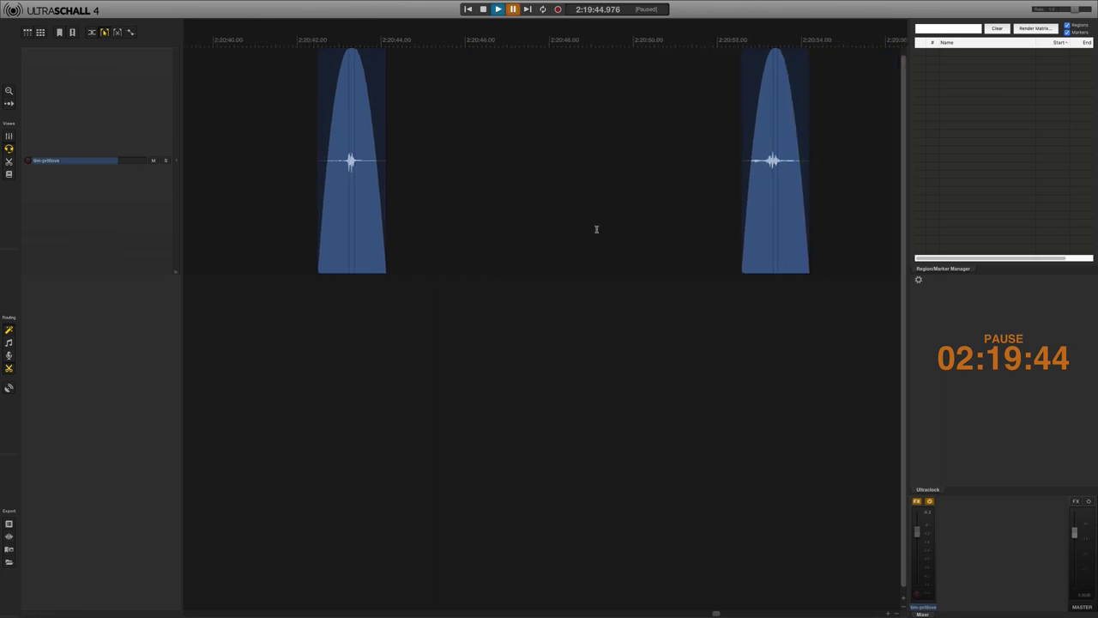
{"action": "left_click", "coordinate": [288, 167]}
{"action": "key", "text": "space"}
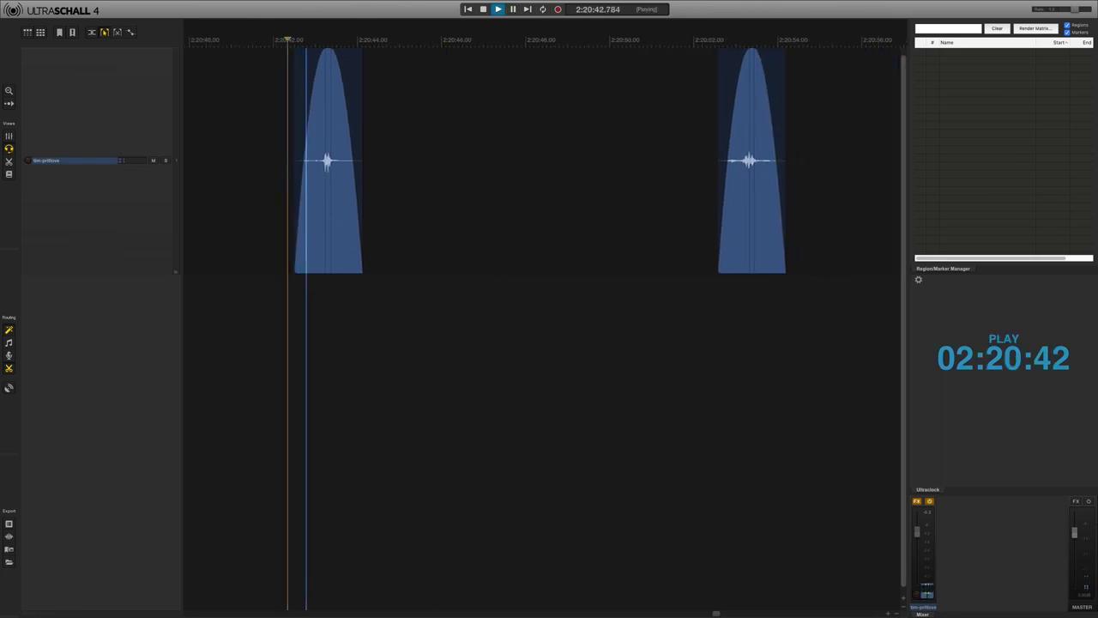
{"action": "left_click", "coordinate": [333, 184]}
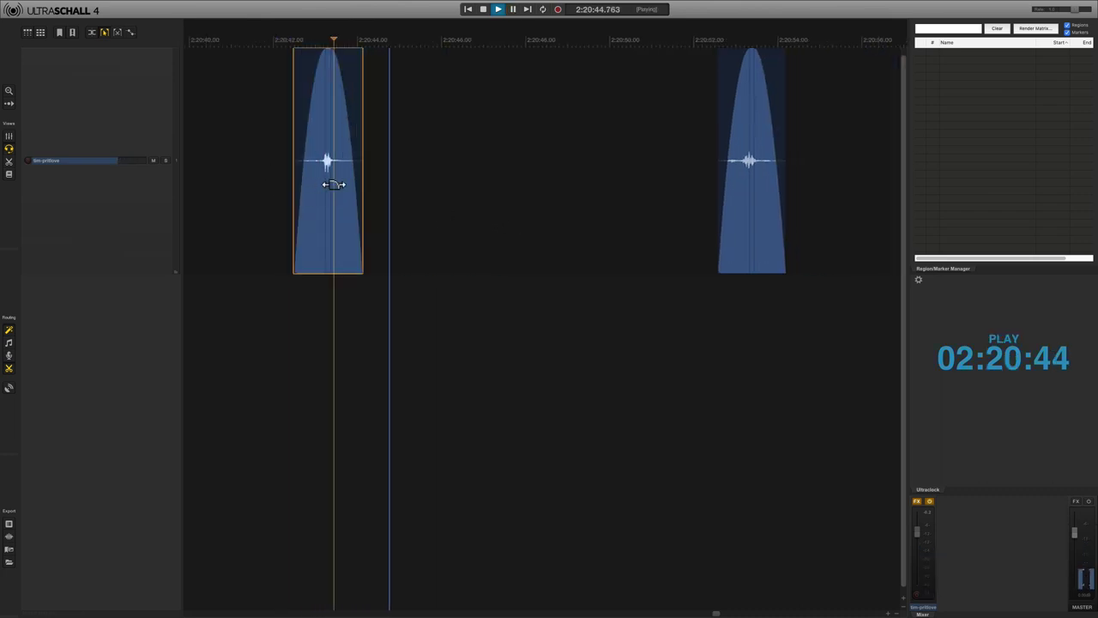
{"action": "key", "text": "Delete"}
Step: Listen to the short clip at about 2:20:53, delete it, and move on to the clip at about 2:20:59
{"action": "scroll", "coordinate": [446, 183], "scroll_direction": "right", "scroll_amount": 4}
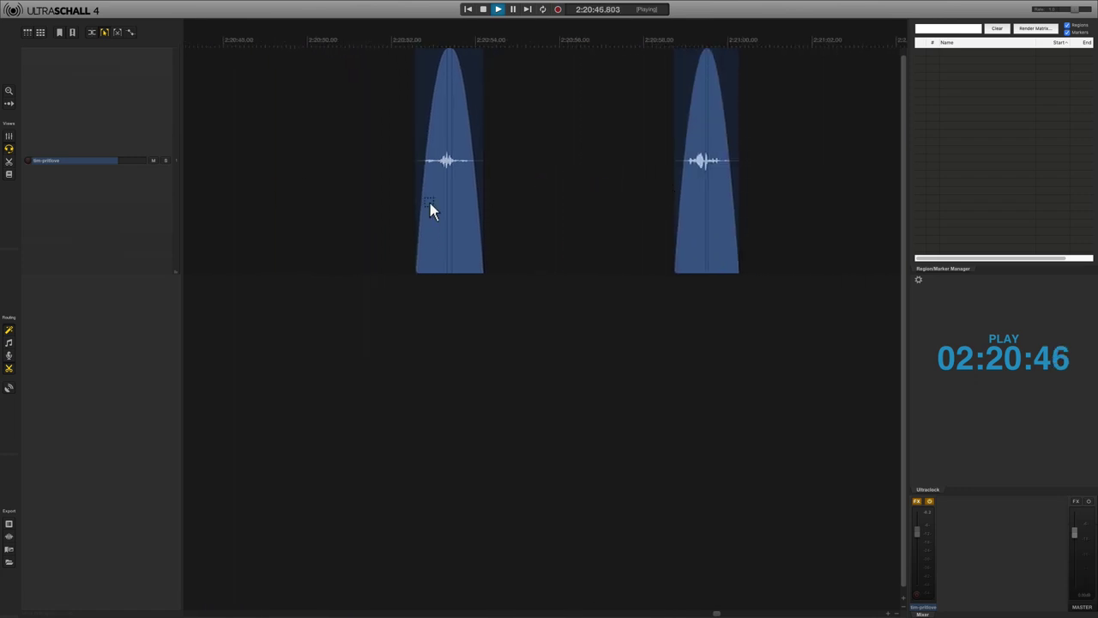
{"action": "left_click", "coordinate": [405, 206]}
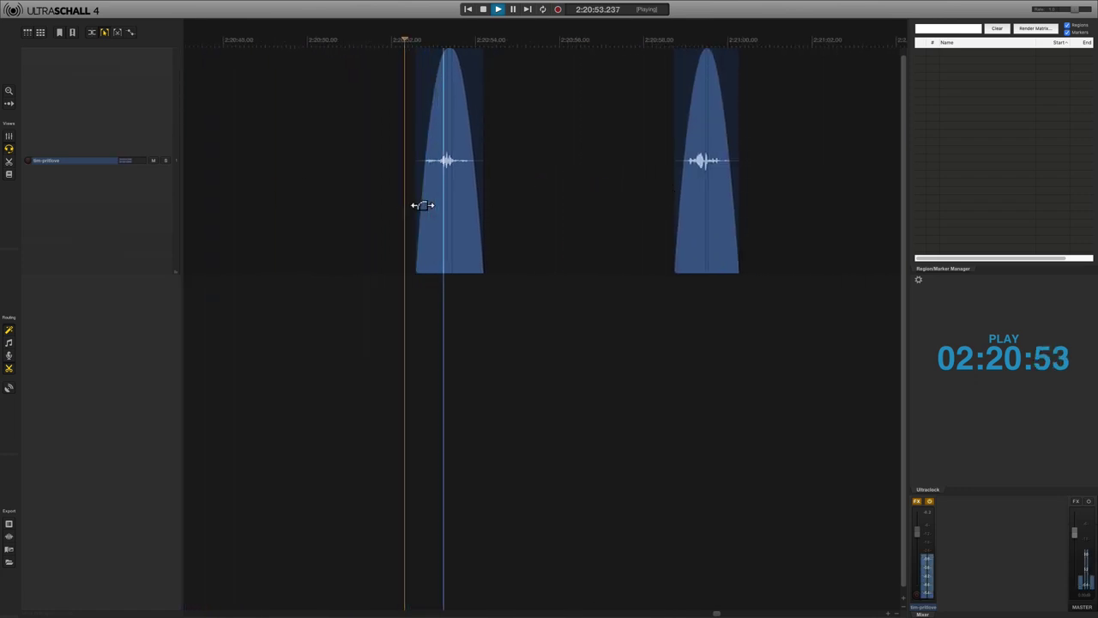
{"action": "key", "text": "space"}
{"action": "left_click", "coordinate": [441, 211]}
{"action": "key", "text": "Delete"}
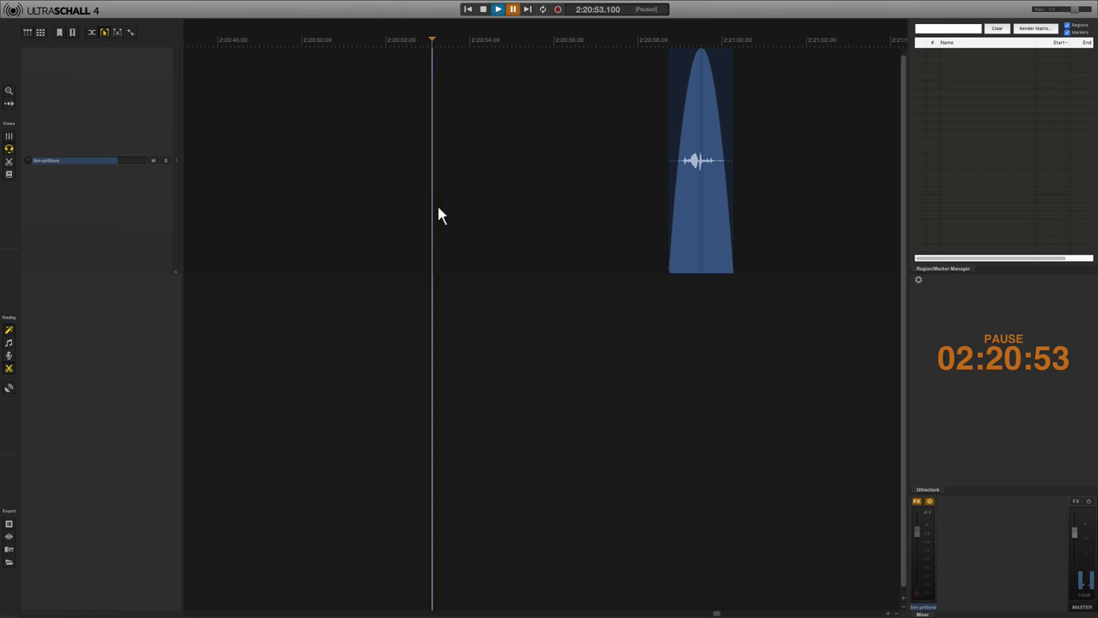
{"action": "scroll", "coordinate": [438, 215], "scroll_direction": "right", "scroll_amount": 3}
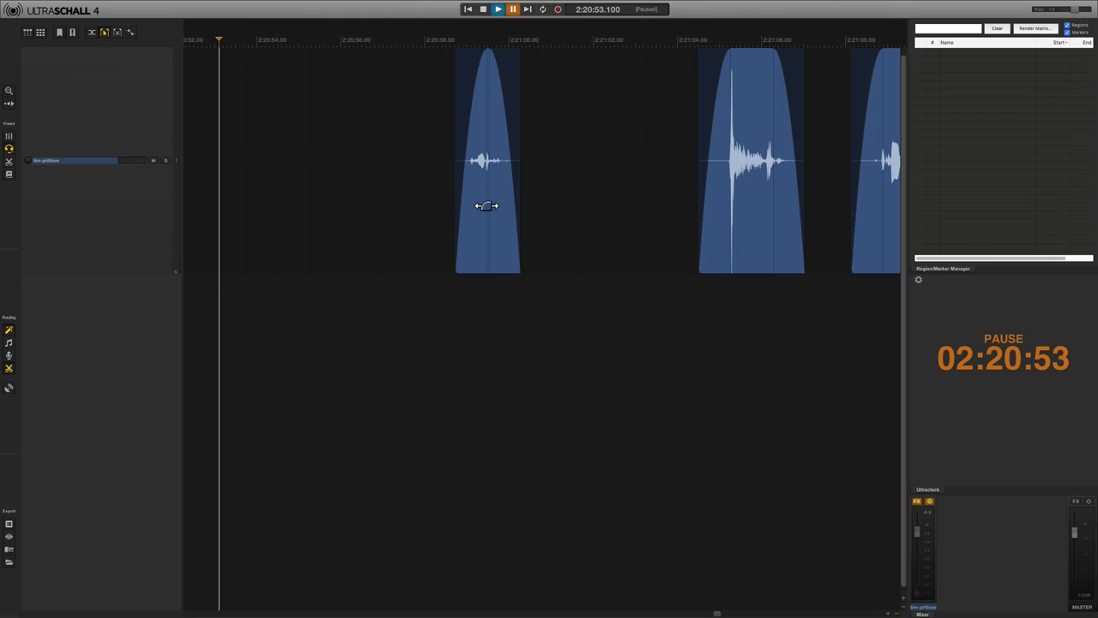
{"action": "left_click", "coordinate": [137, 137]}
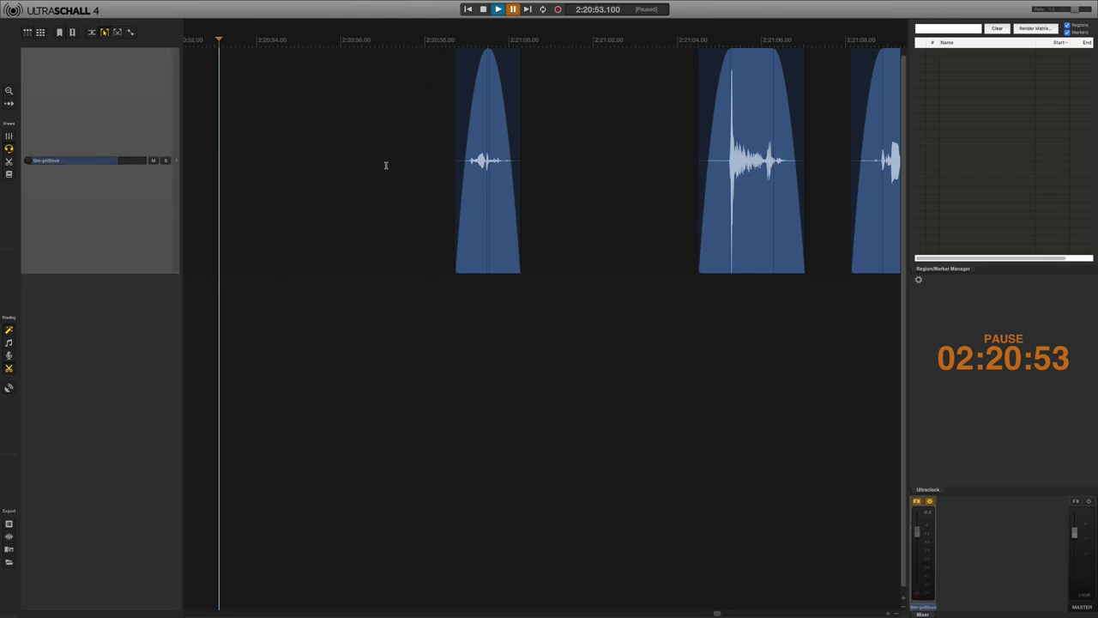
{"action": "right_click", "coordinate": [422, 165]}
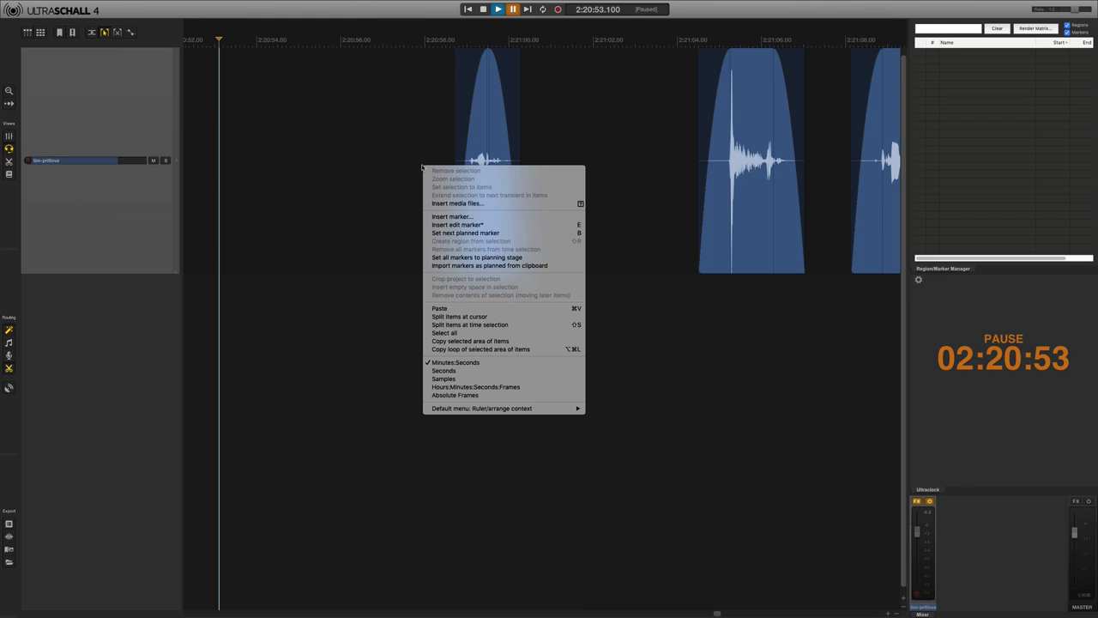
{"action": "left_click", "coordinate": [421, 165]}
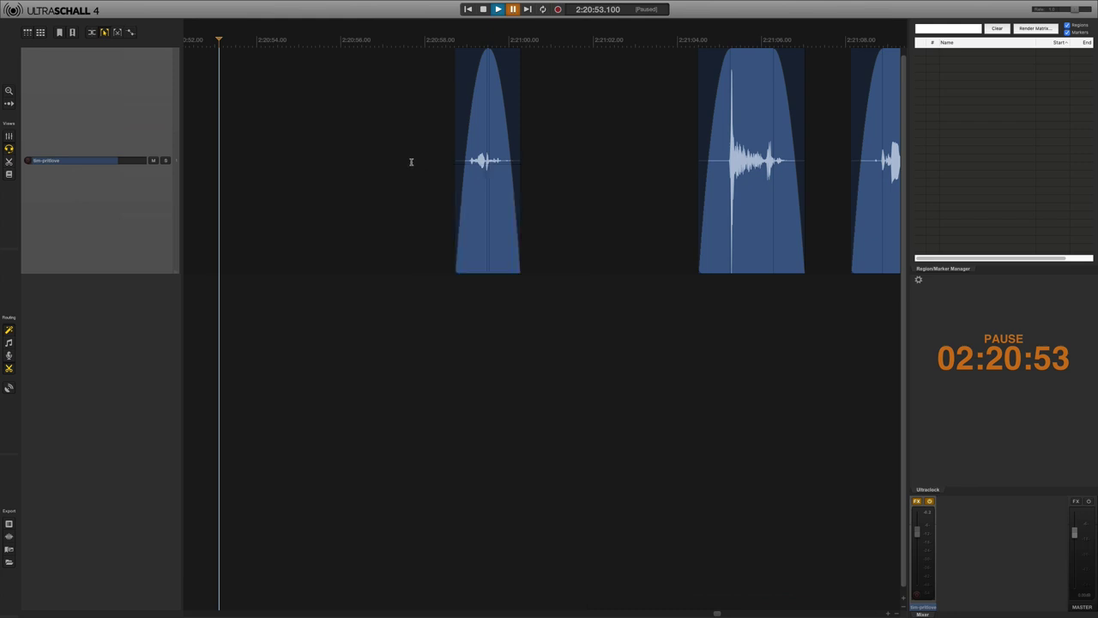
{"action": "left_click", "coordinate": [400, 151]}
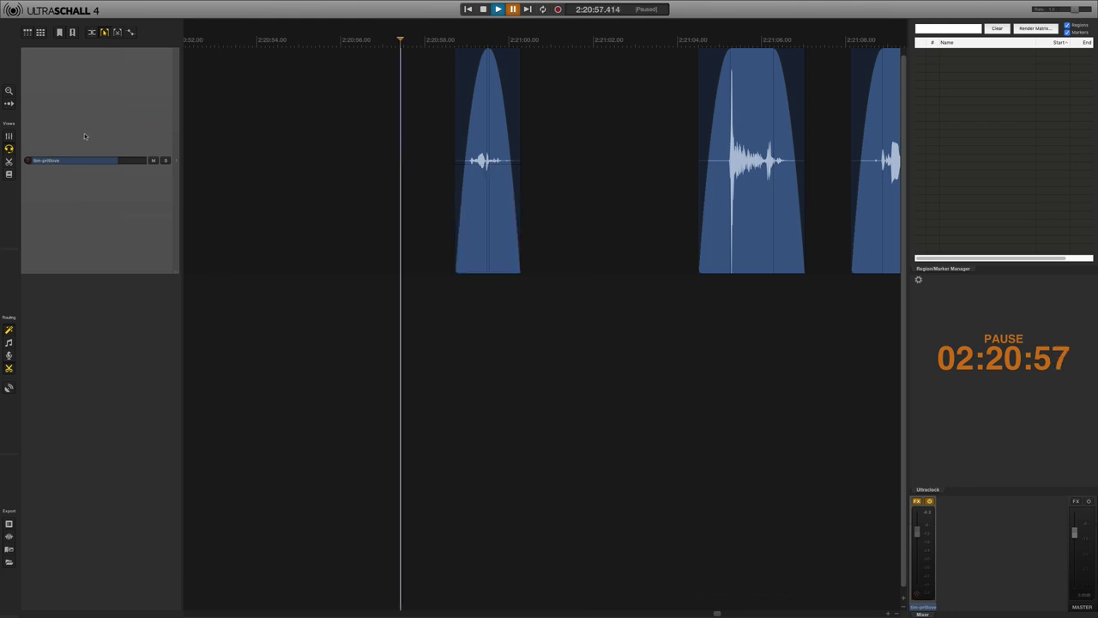
Step: Switch the waveform display to rectified peaks
{"action": "mouse_move", "coordinate": [98, 5]}
{"action": "left_click", "coordinate": [169, 4]}
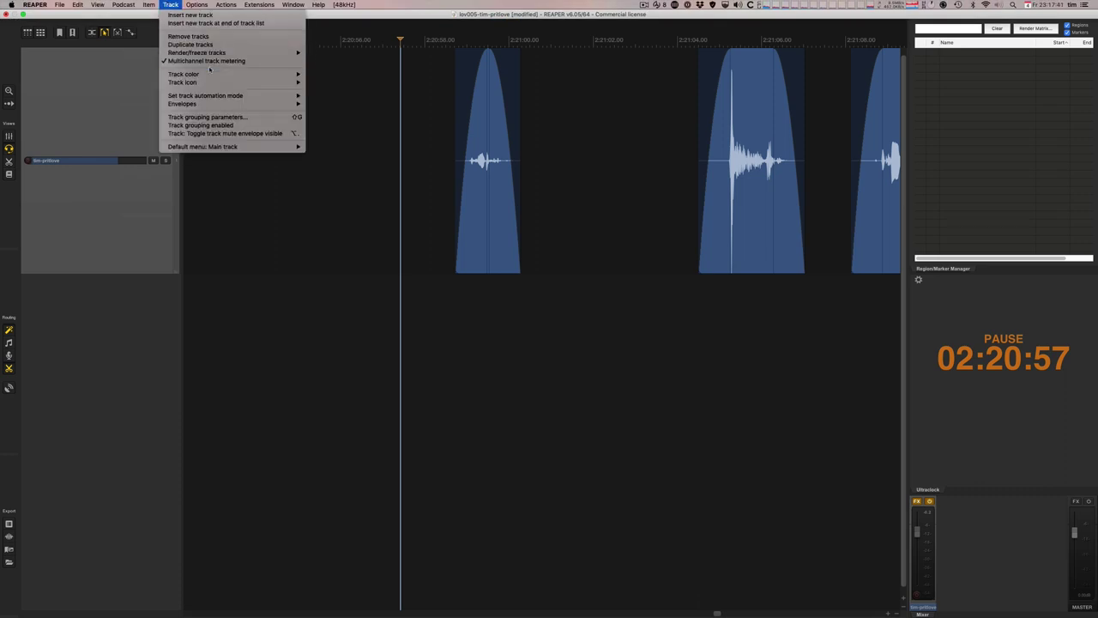
{"action": "mouse_move", "coordinate": [208, 81]}
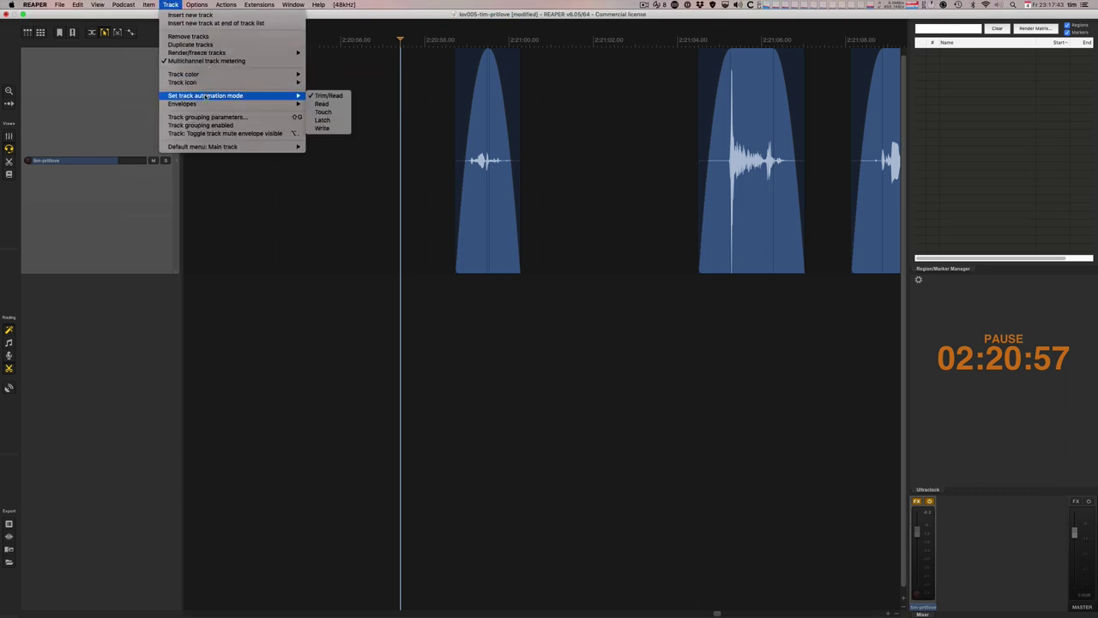
{"action": "mouse_move", "coordinate": [202, 104]}
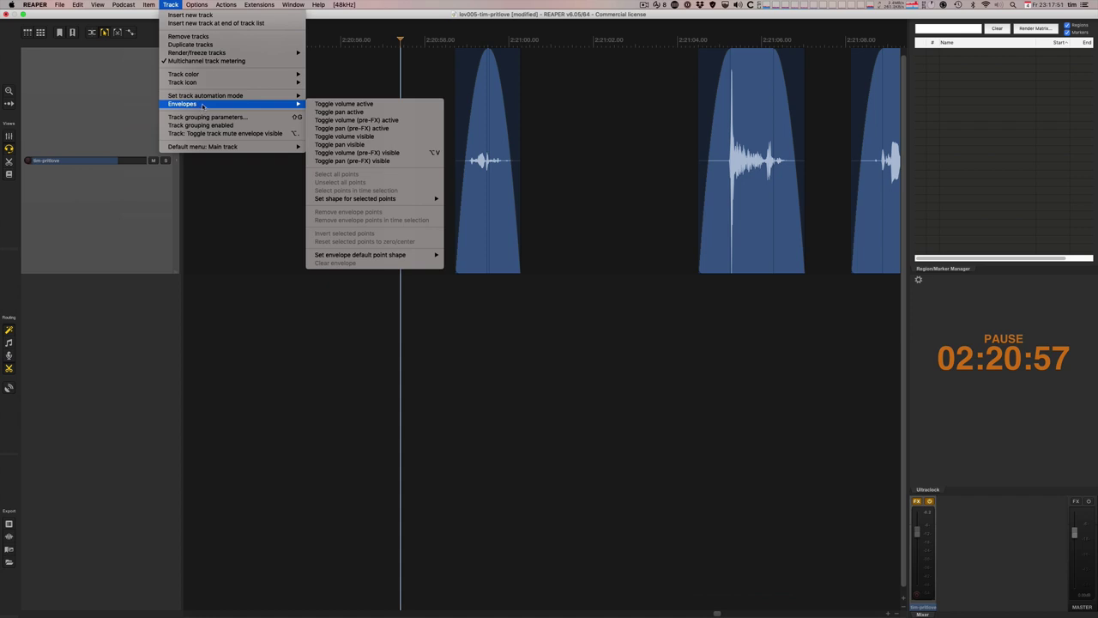
{"action": "mouse_move", "coordinate": [197, 5]}
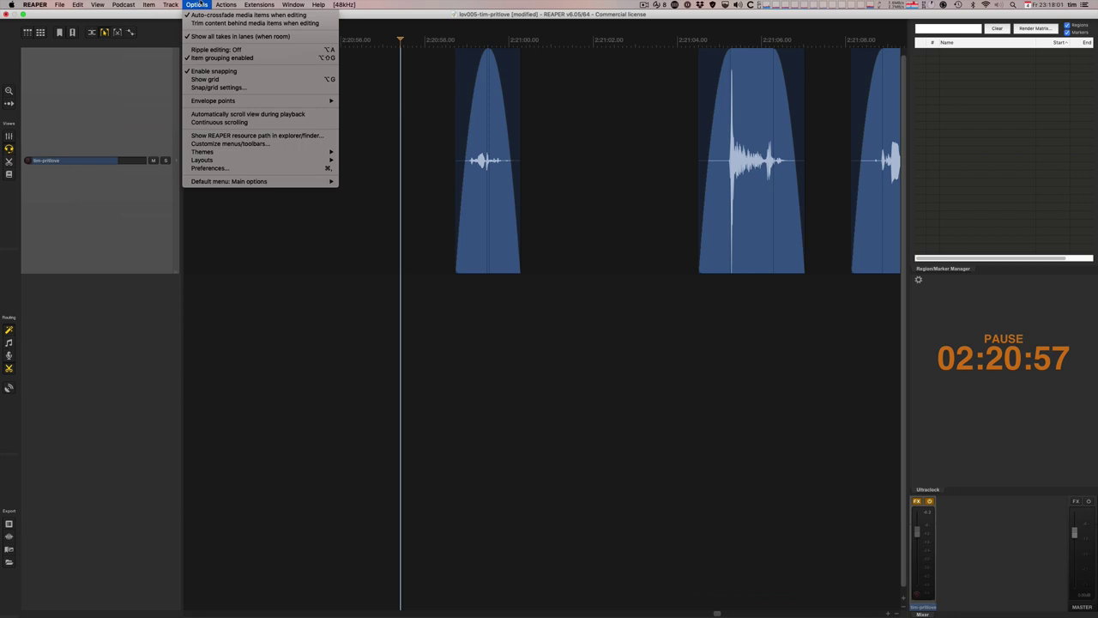
{"action": "mouse_move", "coordinate": [127, 5]}
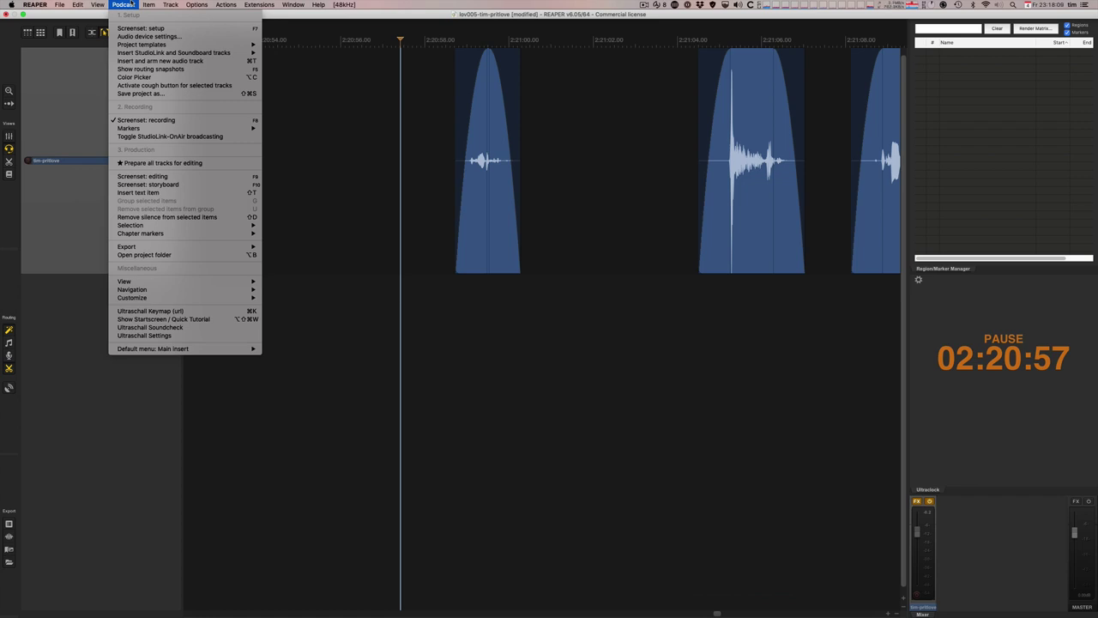
{"action": "key", "text": "e"}
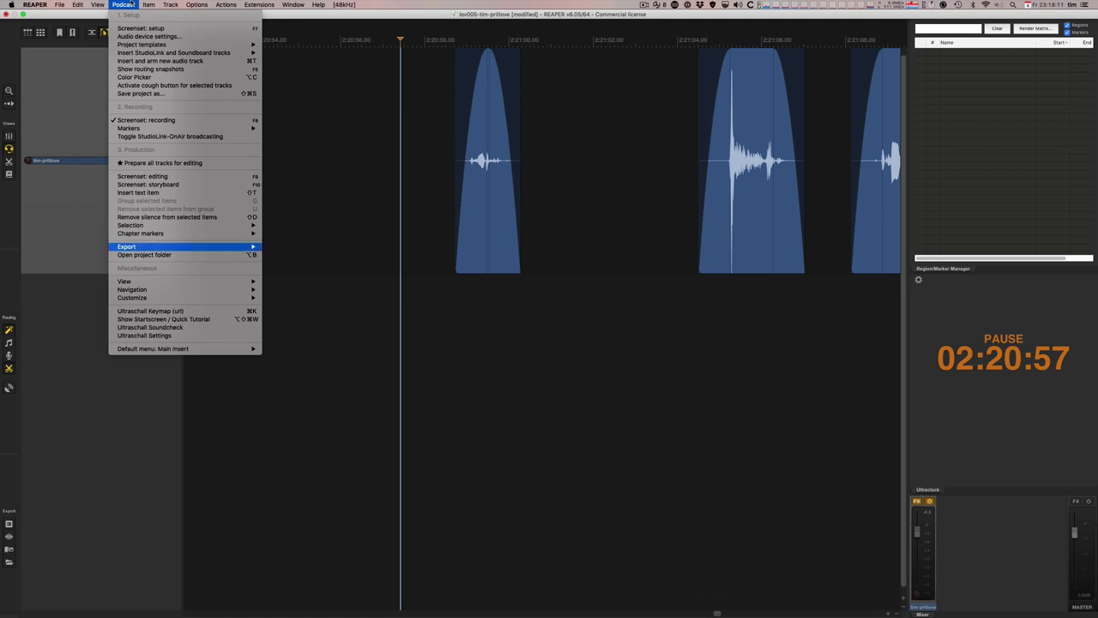
{"action": "mouse_move", "coordinate": [179, 282]}
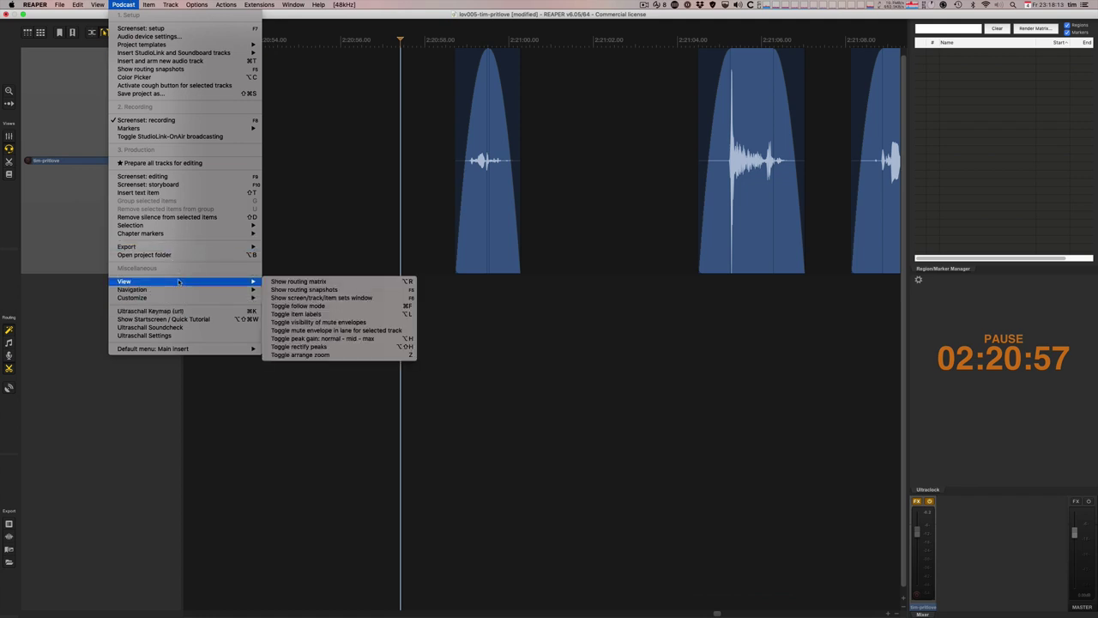
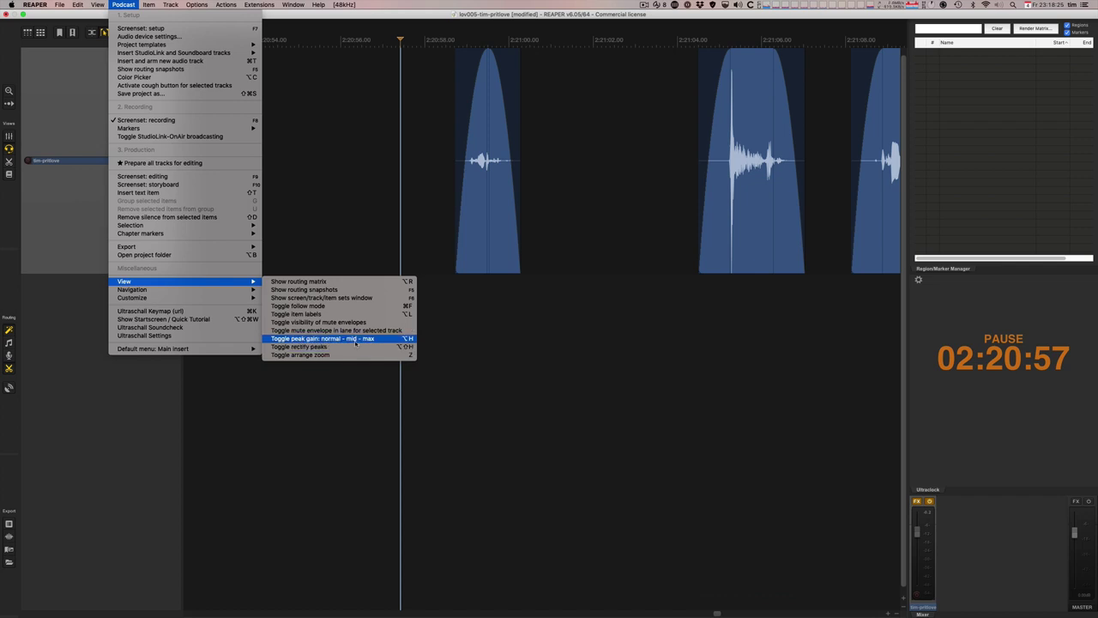
{"action": "left_click", "coordinate": [352, 346]}
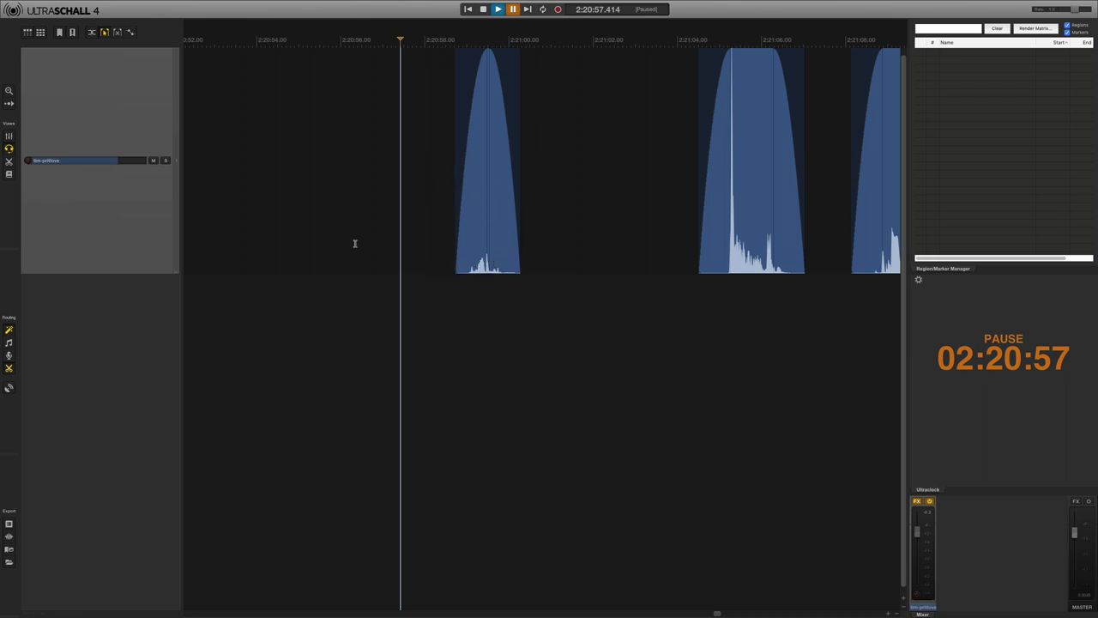
Step: Turn the rectified peaks display back off
{"action": "left_click", "coordinate": [98, 5]}
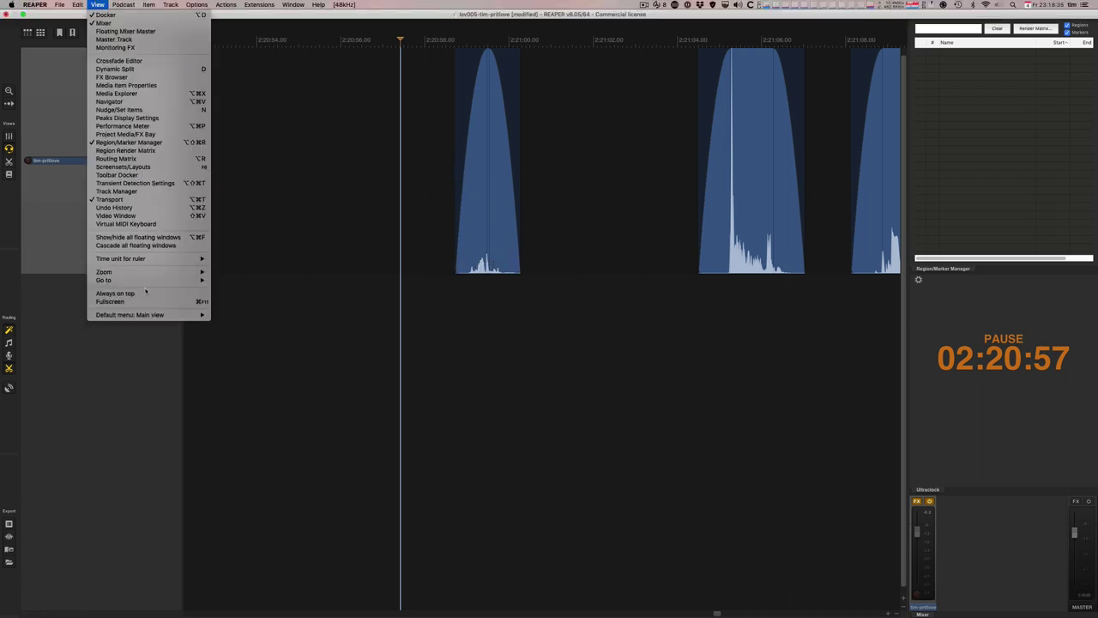
{"action": "mouse_move", "coordinate": [141, 274]}
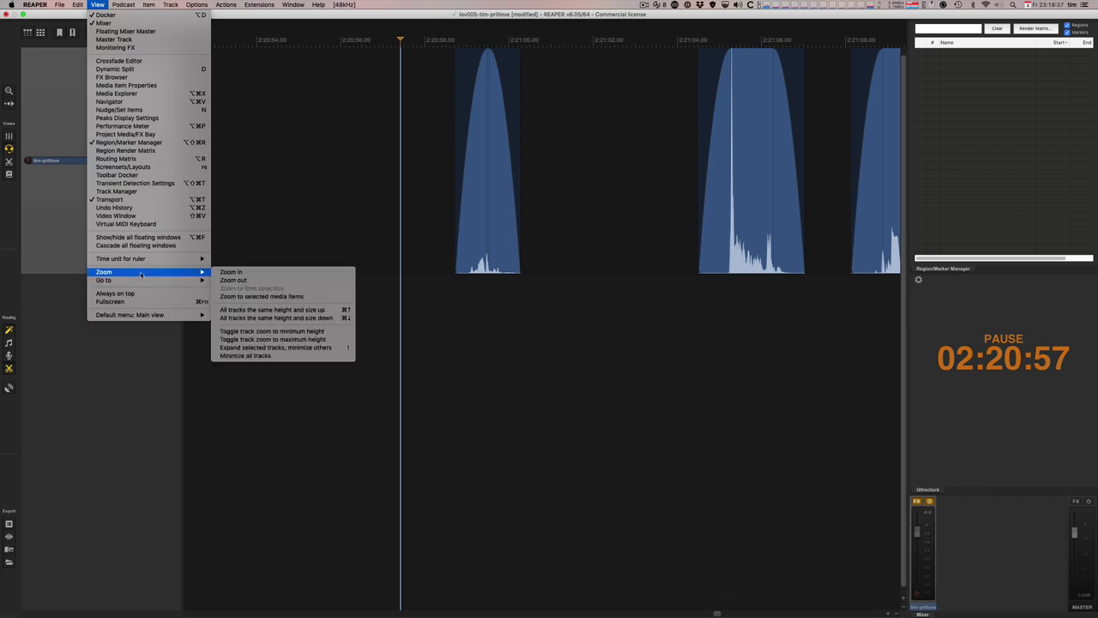
{"action": "mouse_move", "coordinate": [123, 4]}
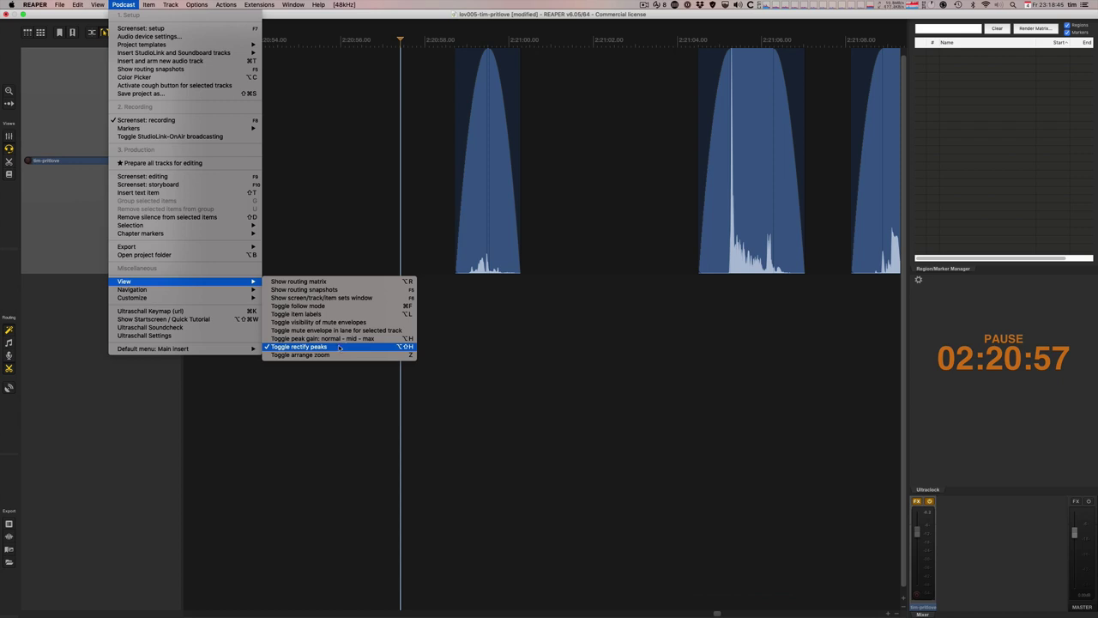
{"action": "left_click", "coordinate": [340, 347]}
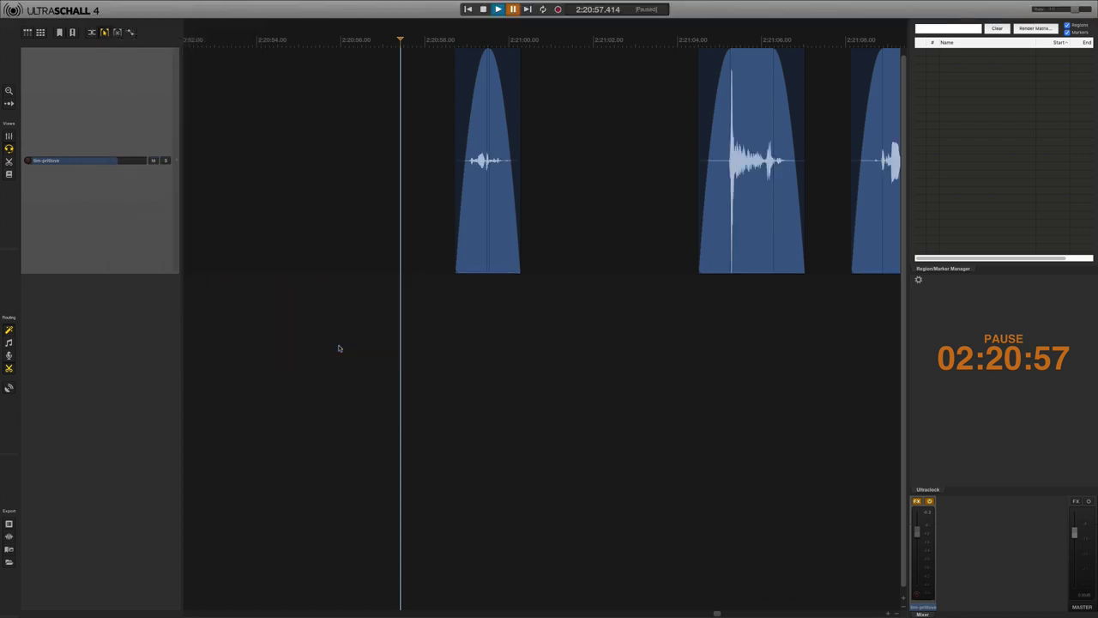
Step: Listen to the clip with the loud spike starting at about 2:21:04, and pause after it
{"action": "scroll", "coordinate": [603, 301], "scroll_direction": "right", "scroll_amount": 5}
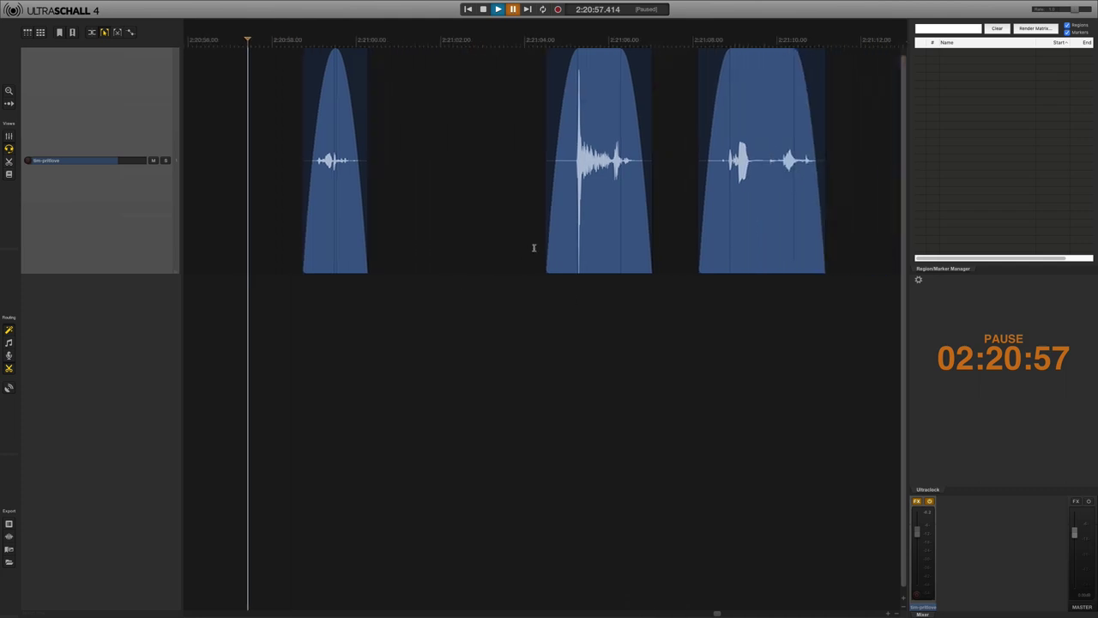
{"action": "left_click", "coordinate": [546, 243]}
{"action": "key", "text": "space"}
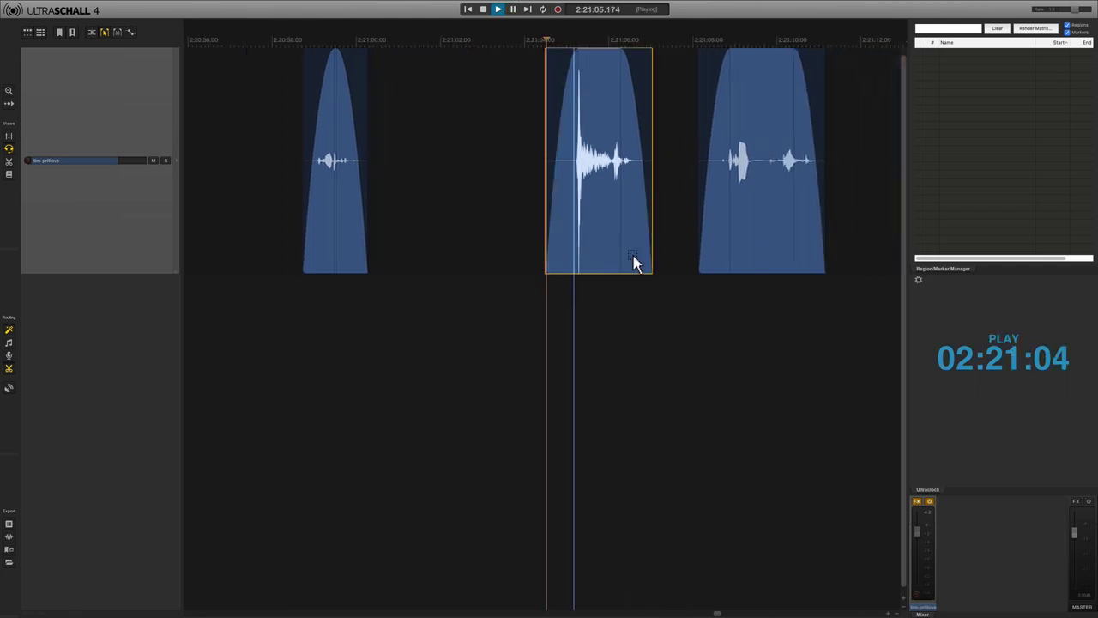
{"action": "scroll", "coordinate": [632, 262], "scroll_direction": "right", "scroll_amount": 15}
{"action": "key", "text": "Return"}
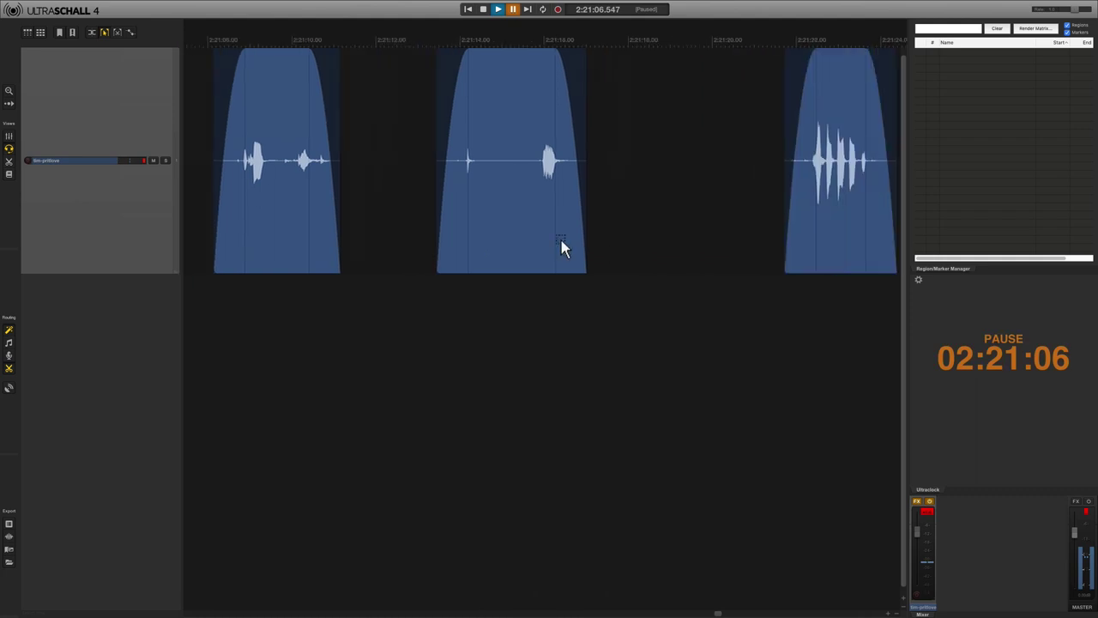
Step: Listen to the clip starting at about 2:21:13 and trim its beginning to about 2:21:15, cutting off the first small noise
{"action": "left_click", "coordinate": [455, 215]}
{"action": "key", "text": "space"}
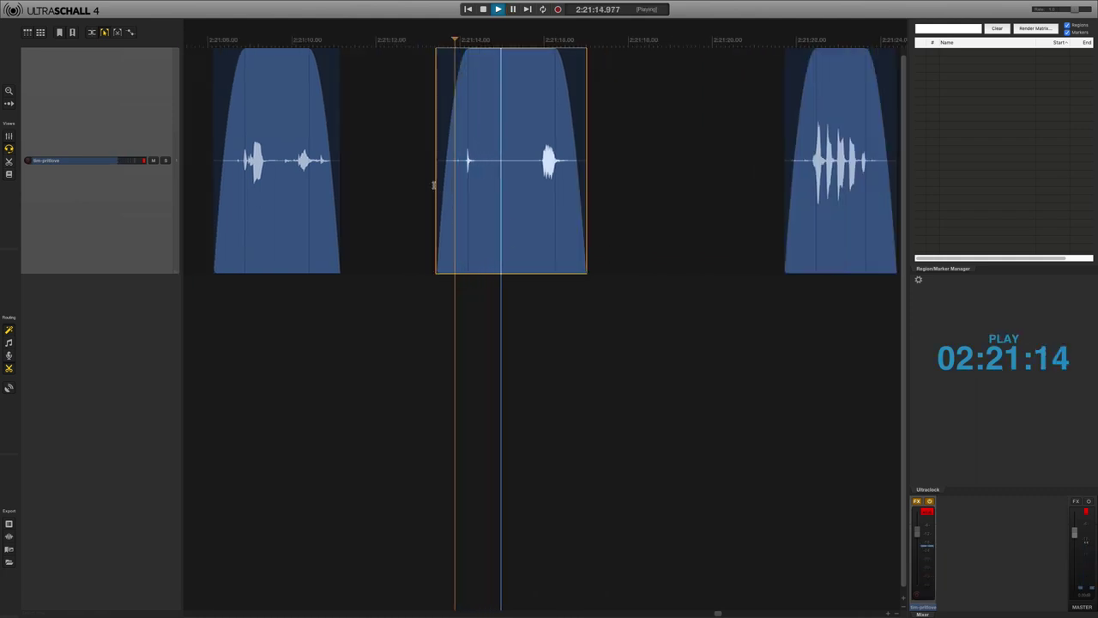
{"action": "left_click", "coordinate": [433, 193]}
{"action": "left_click_drag", "start_coordinate": [437, 184], "coordinate": [509, 183]}
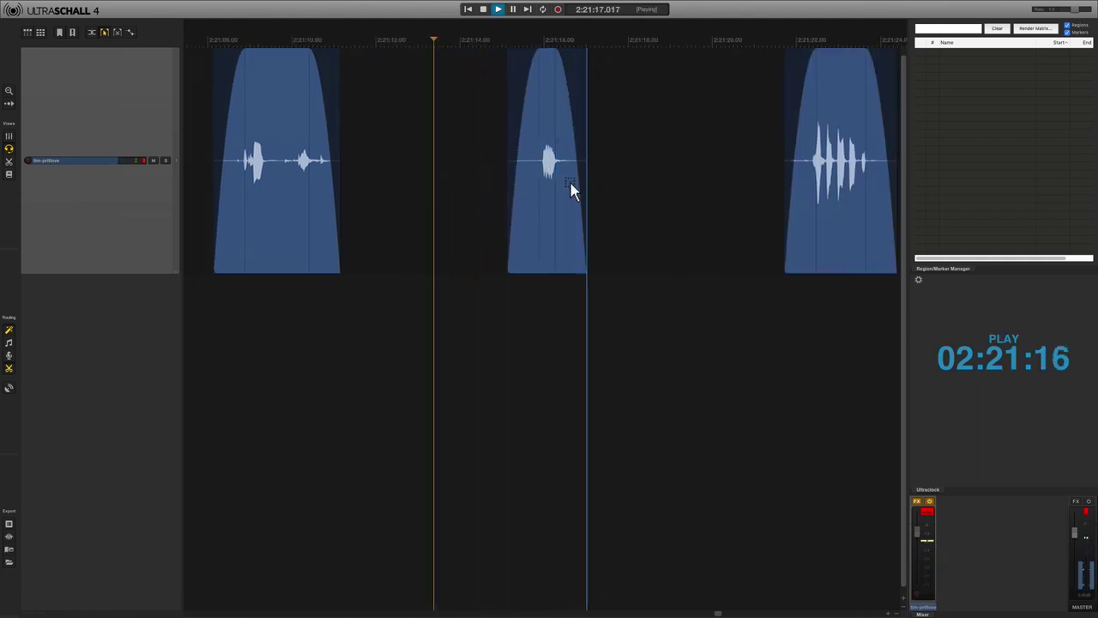
{"action": "scroll", "coordinate": [635, 185], "scroll_direction": "right", "scroll_amount": 7}
{"action": "key", "text": "space"}
Step: Check the timeline after the last clip at about 2:21:22 for leftovers, and survey the cut track as a whole
{"action": "scroll", "coordinate": [673, 181], "scroll_direction": "down", "scroll_amount": 8}
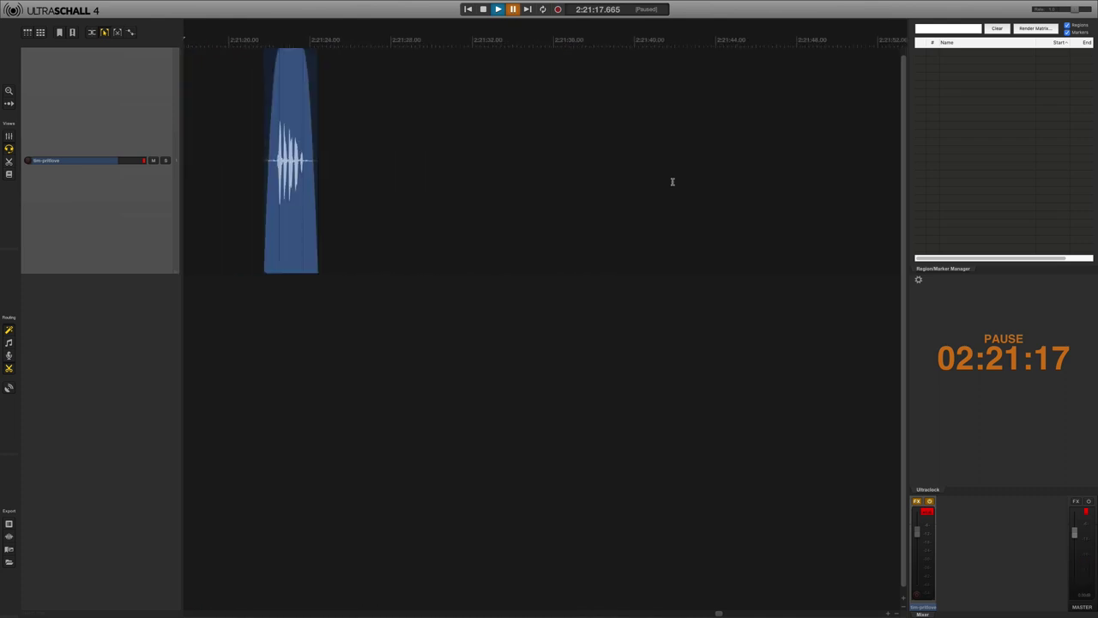
{"action": "scroll", "coordinate": [672, 181], "scroll_direction": "up", "scroll_amount": 3}
{"action": "scroll", "coordinate": [672, 181], "scroll_direction": "right", "scroll_amount": 3}
{"action": "scroll", "coordinate": [673, 181], "scroll_direction": "down", "scroll_amount": 6}
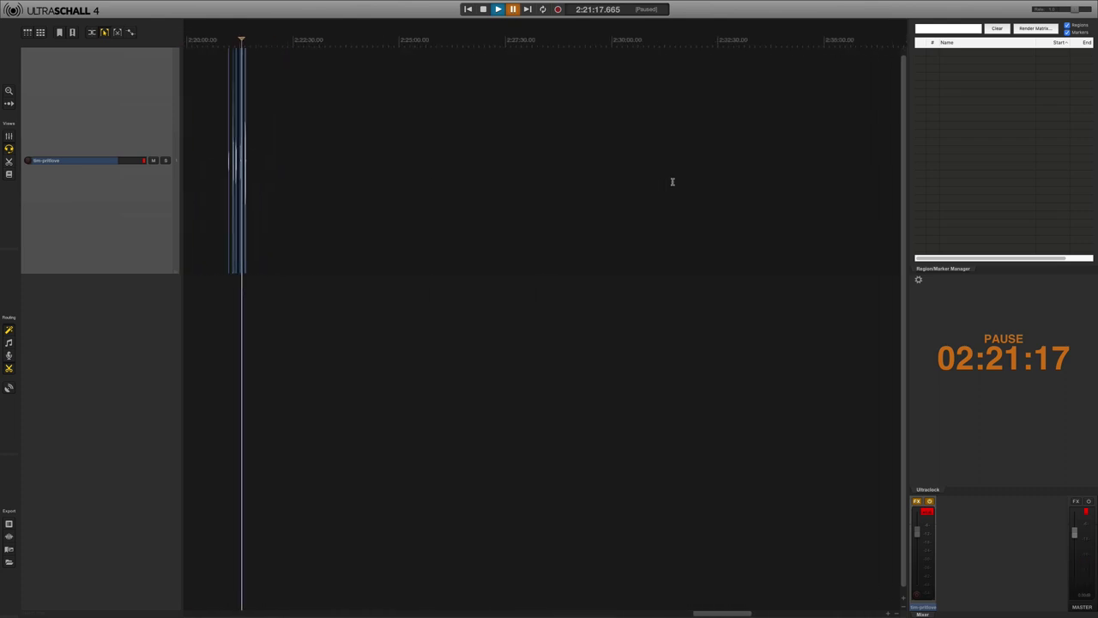
{"action": "scroll", "coordinate": [673, 181], "scroll_direction": "right", "scroll_amount": 4}
{"action": "scroll", "coordinate": [672, 181], "scroll_direction": "down", "scroll_amount": 8}
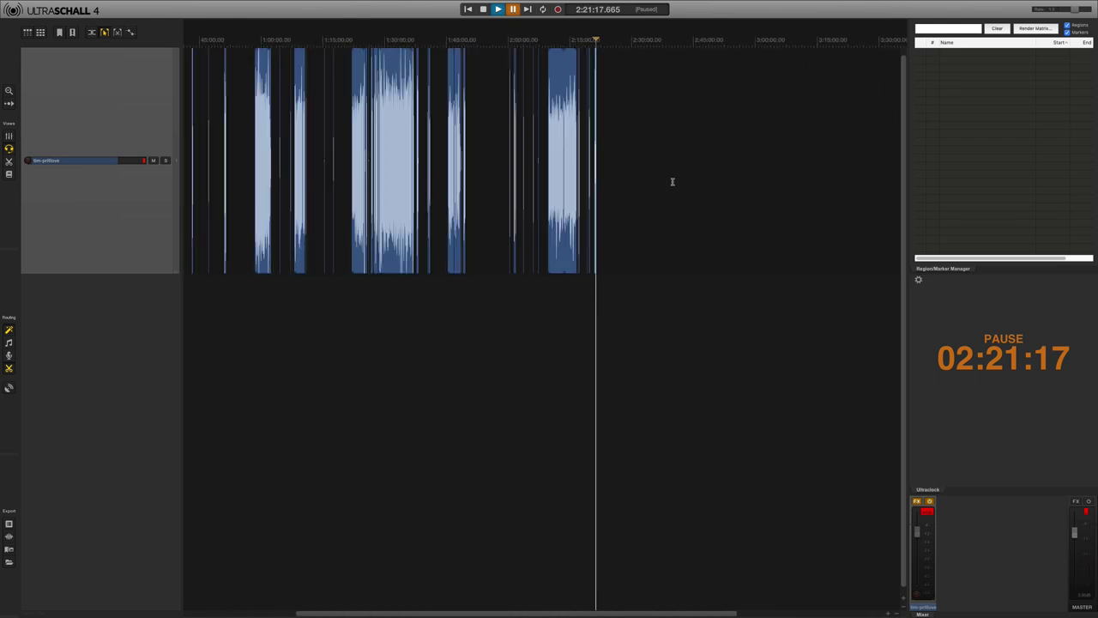
{"action": "scroll", "coordinate": [673, 181], "scroll_direction": "right", "scroll_amount": 8}
{"action": "scroll", "coordinate": [673, 181], "scroll_direction": "left", "scroll_amount": 10}
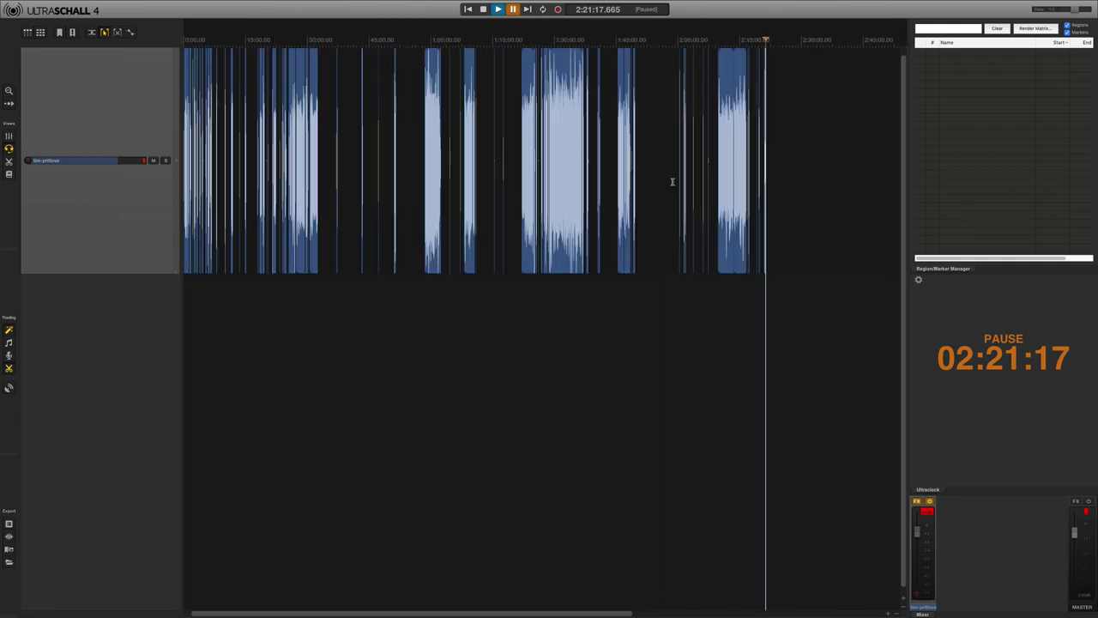
Step: Return to the start of the project and stop playback
{"action": "scroll", "coordinate": [366, 144], "scroll_direction": "up", "scroll_amount": 6}
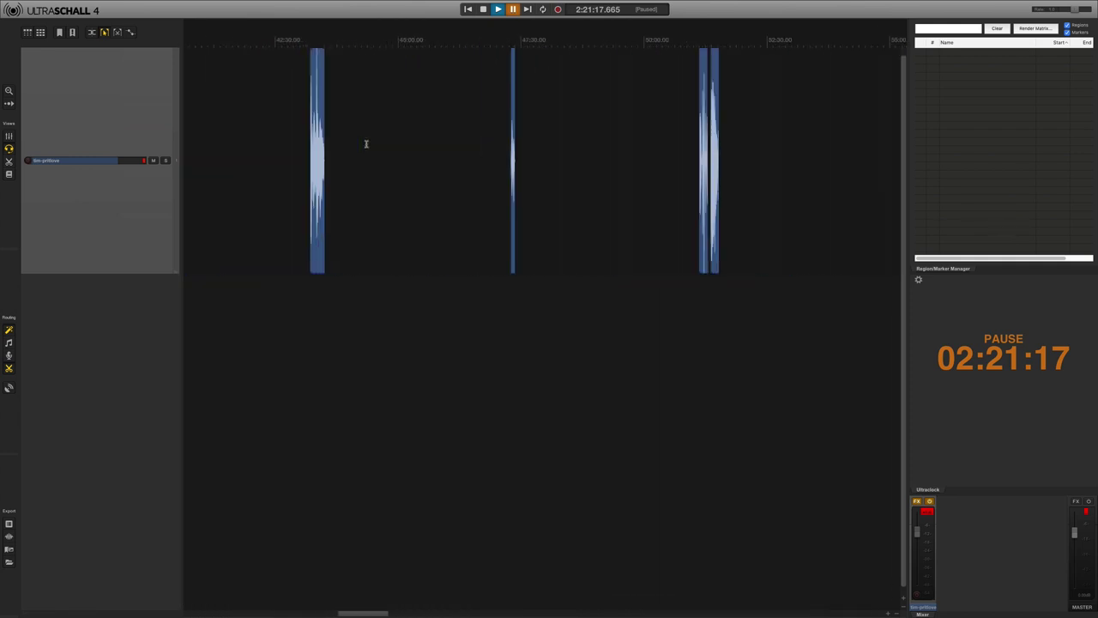
{"action": "left_click", "coordinate": [467, 9]}
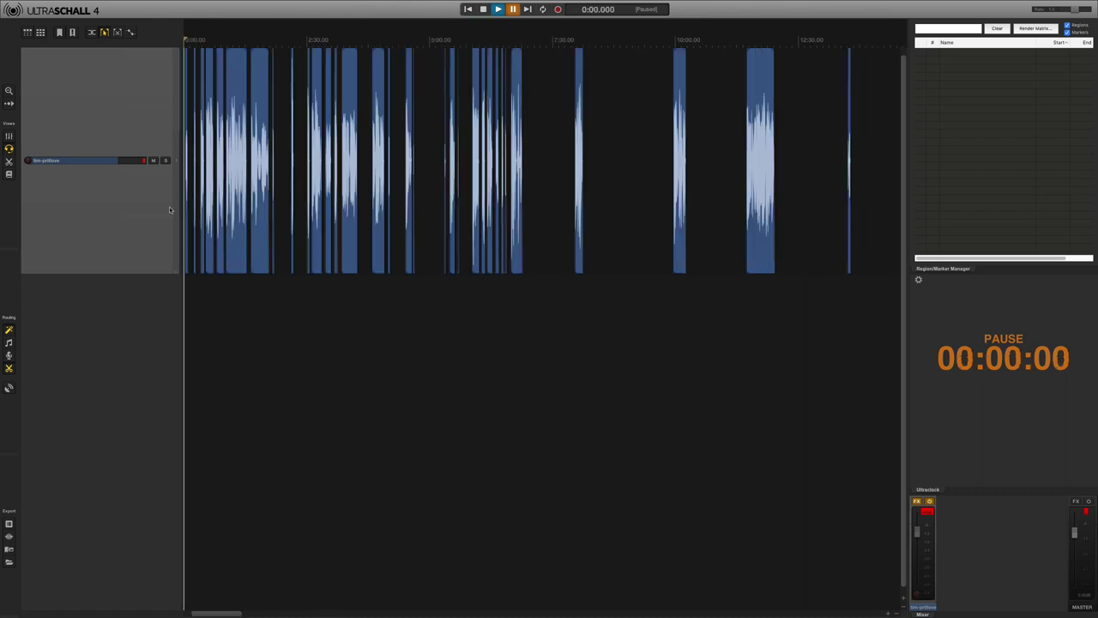
{"action": "left_click", "coordinate": [483, 10]}
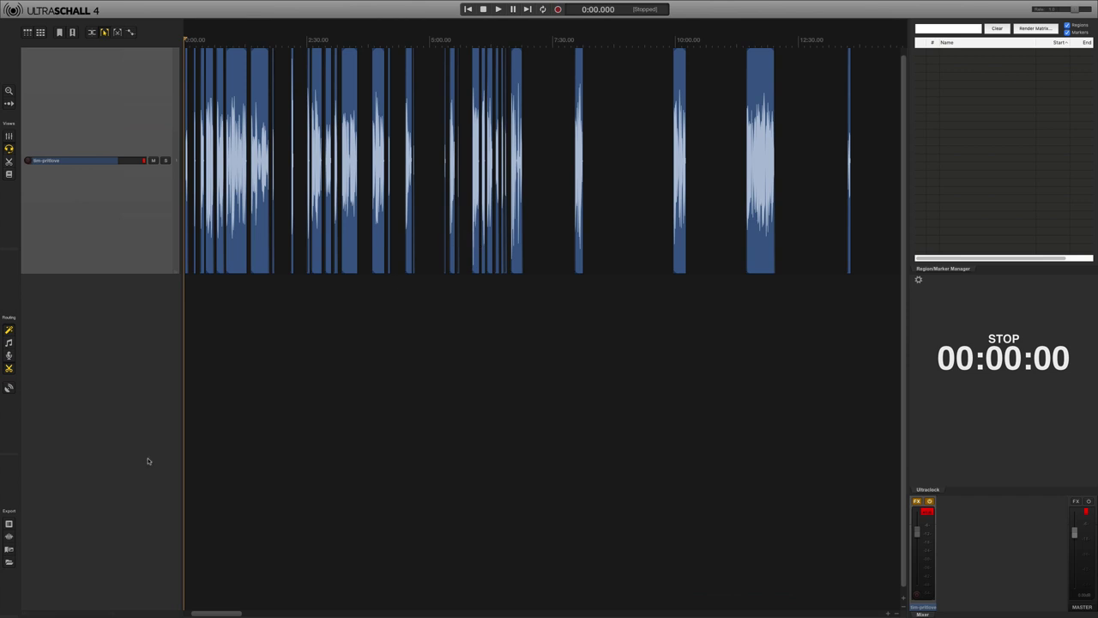
{"action": "mouse_move", "coordinate": [586, 2]}
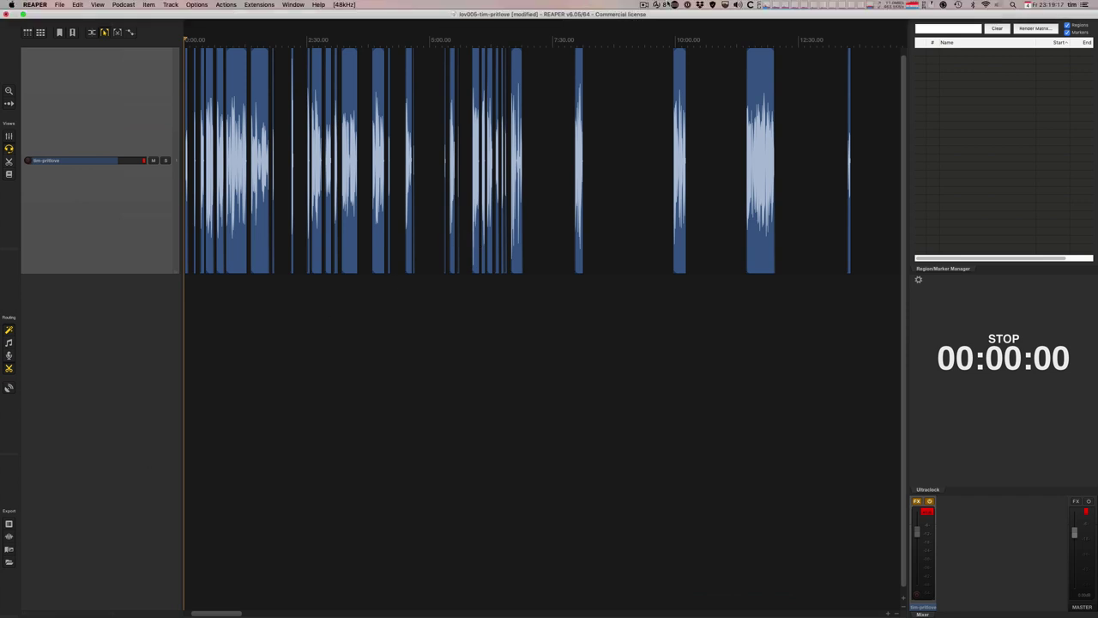
{"action": "left_click", "coordinate": [649, 5]}
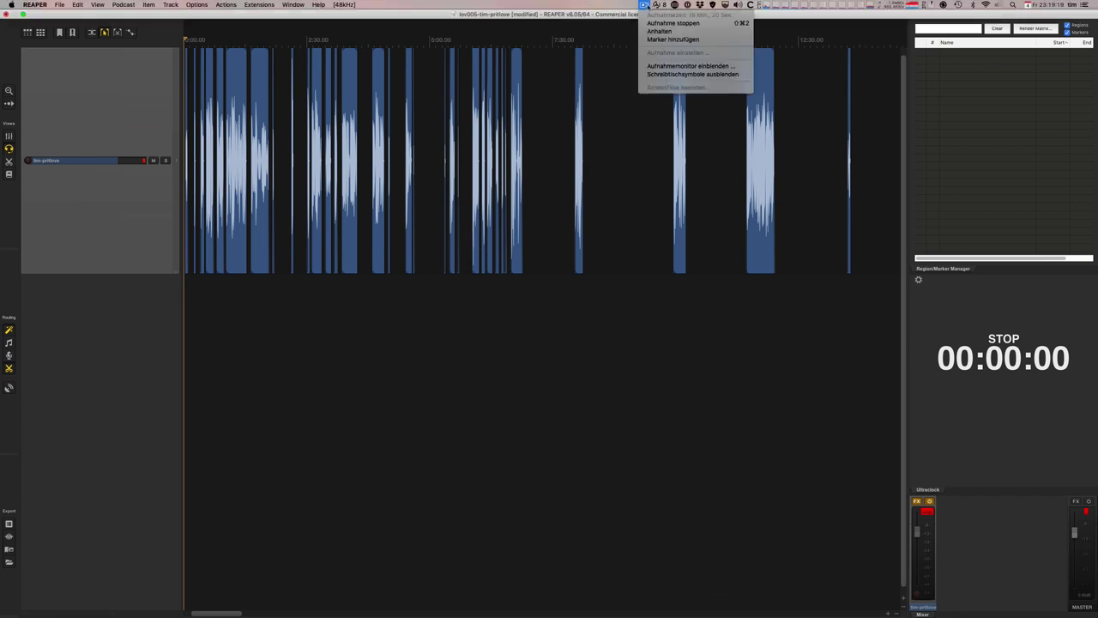